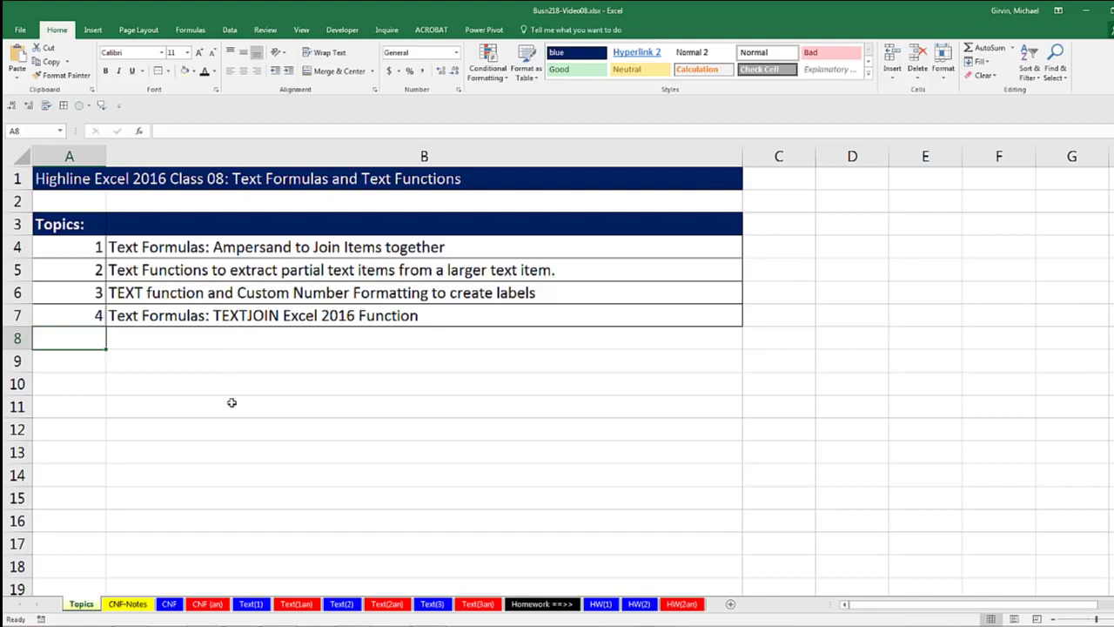
On the Text(1) sheet, enter =A6&" "&B6 in C6 to join the first and last names with a space.
click(253, 603)
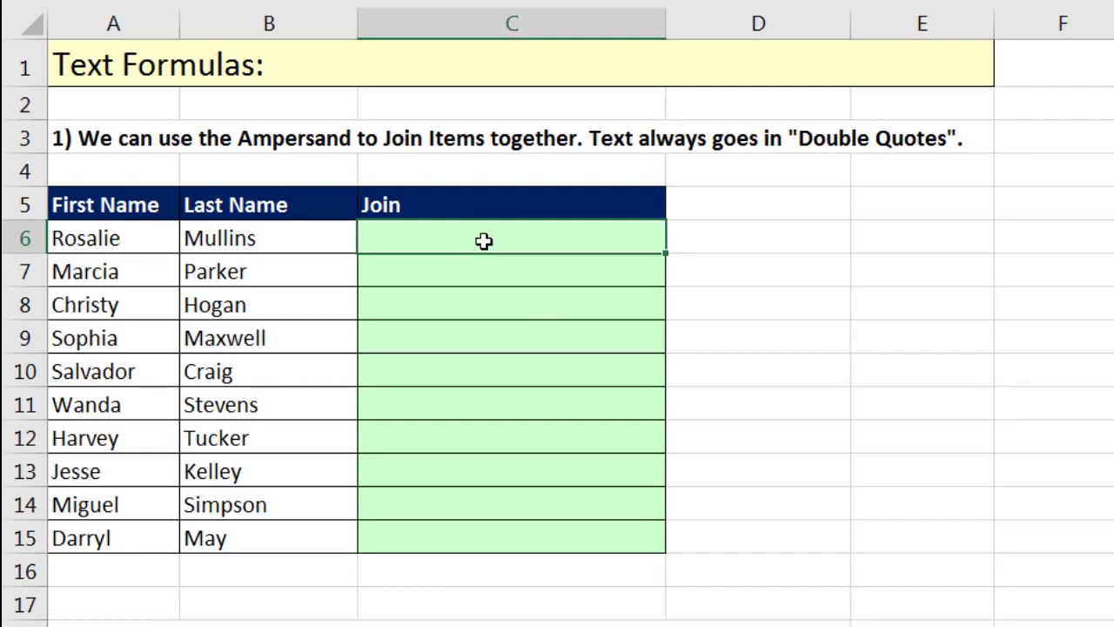
text(=)
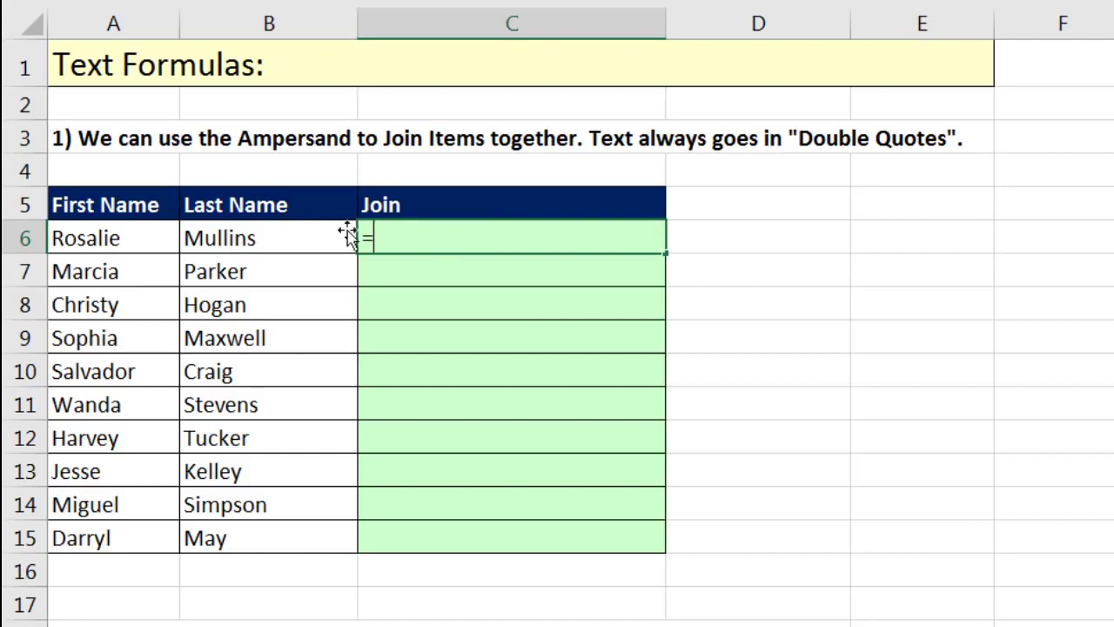
click(88, 228)
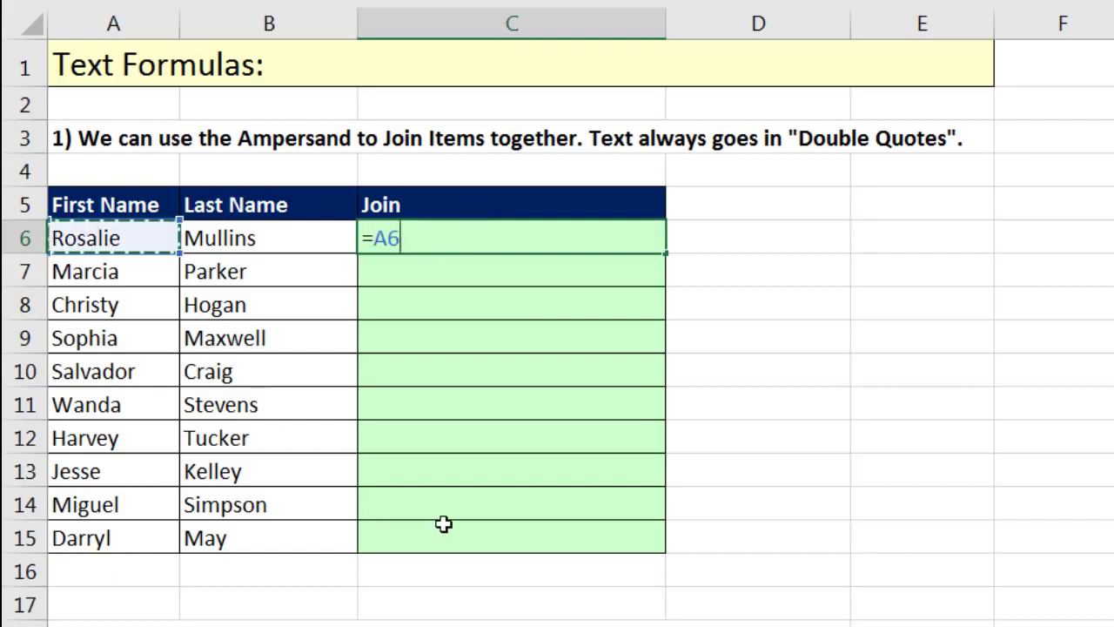
text(&)
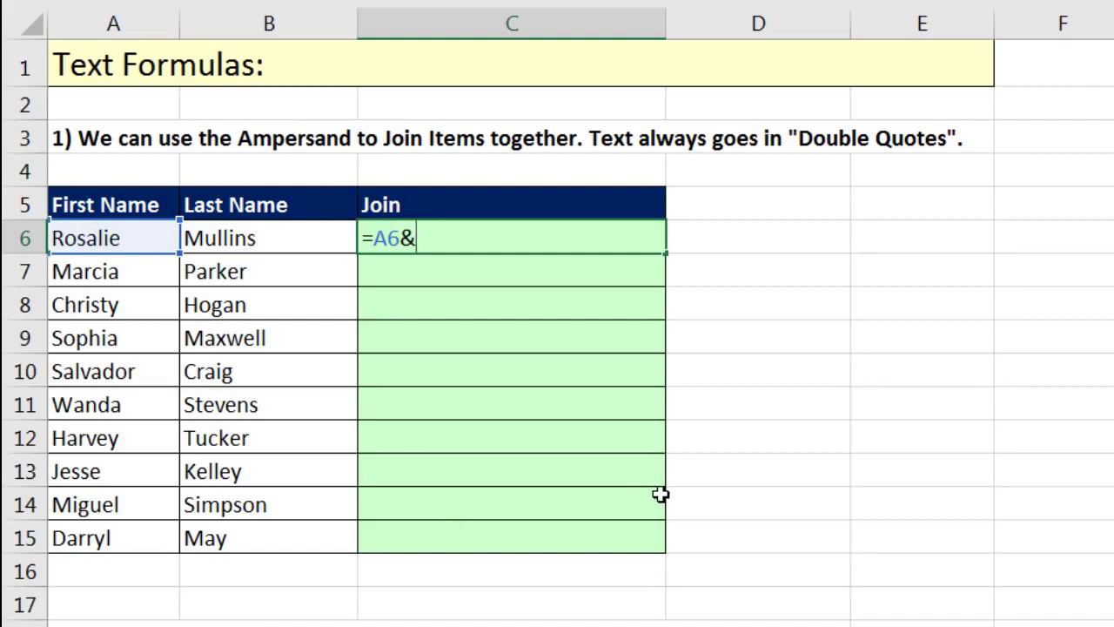
text(")
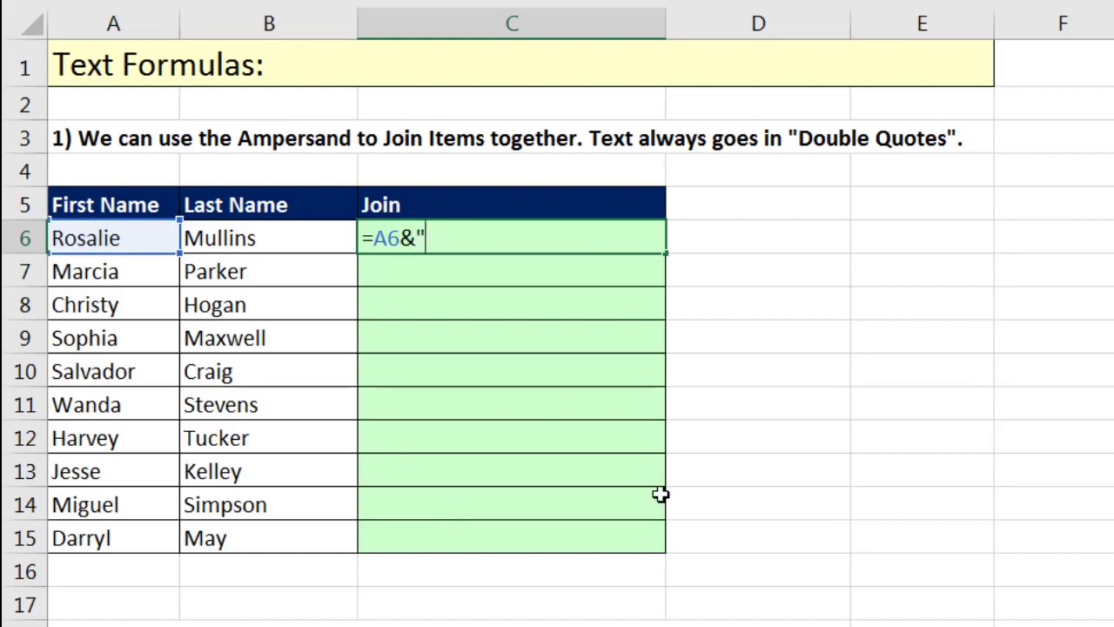
text( "&)
click(296, 231)
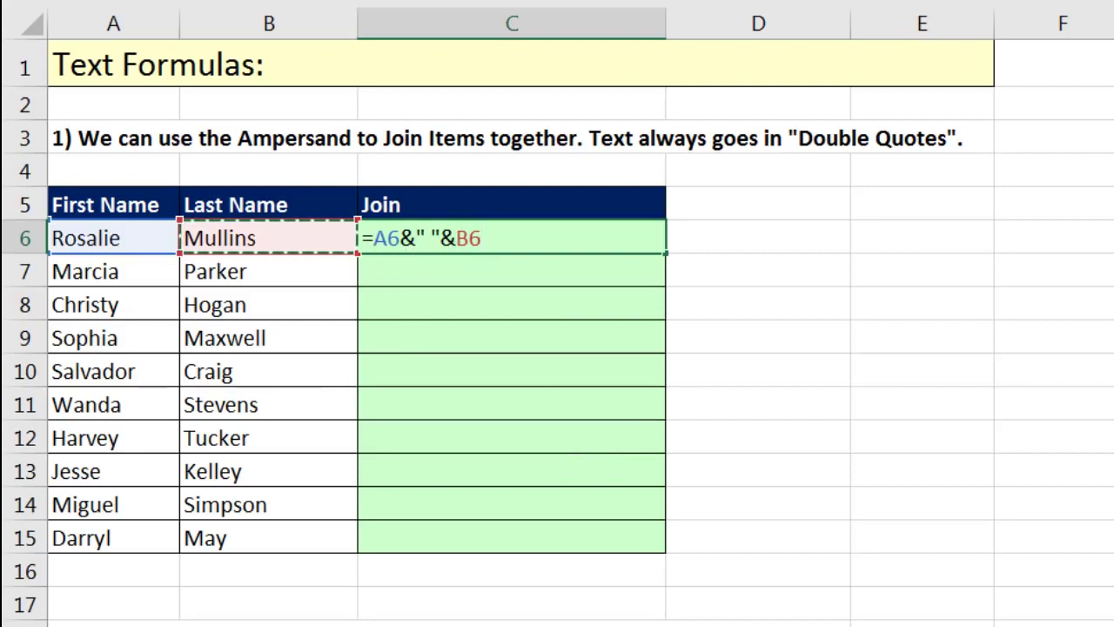
key(ctrl+Return)
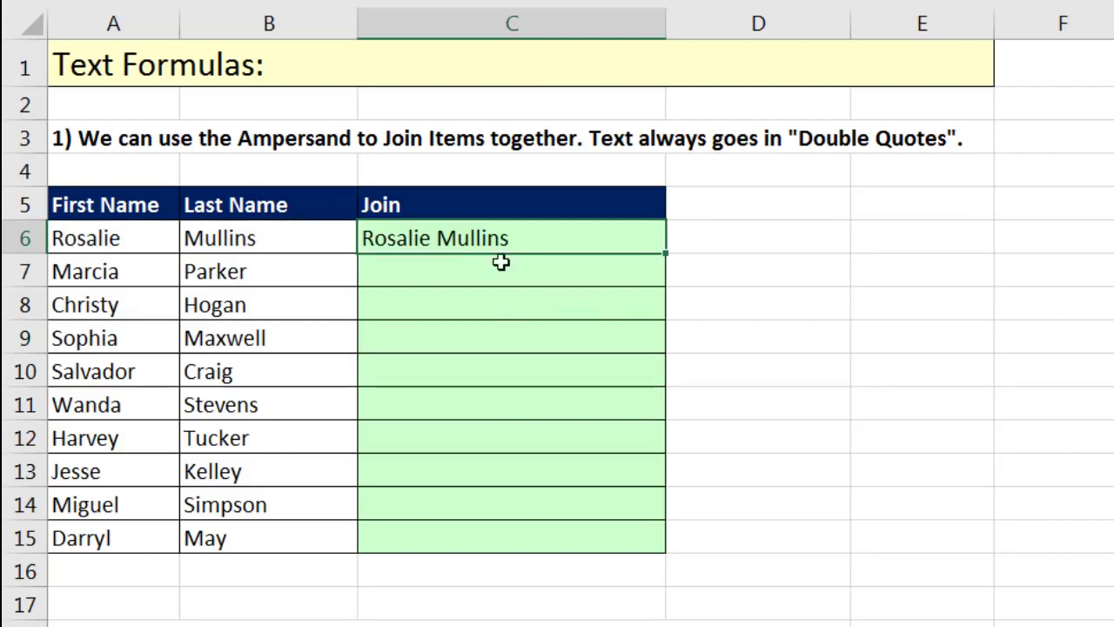
Copy the name-joining formula down through C15 and check the cell references in the last row.
double_click(665, 253)
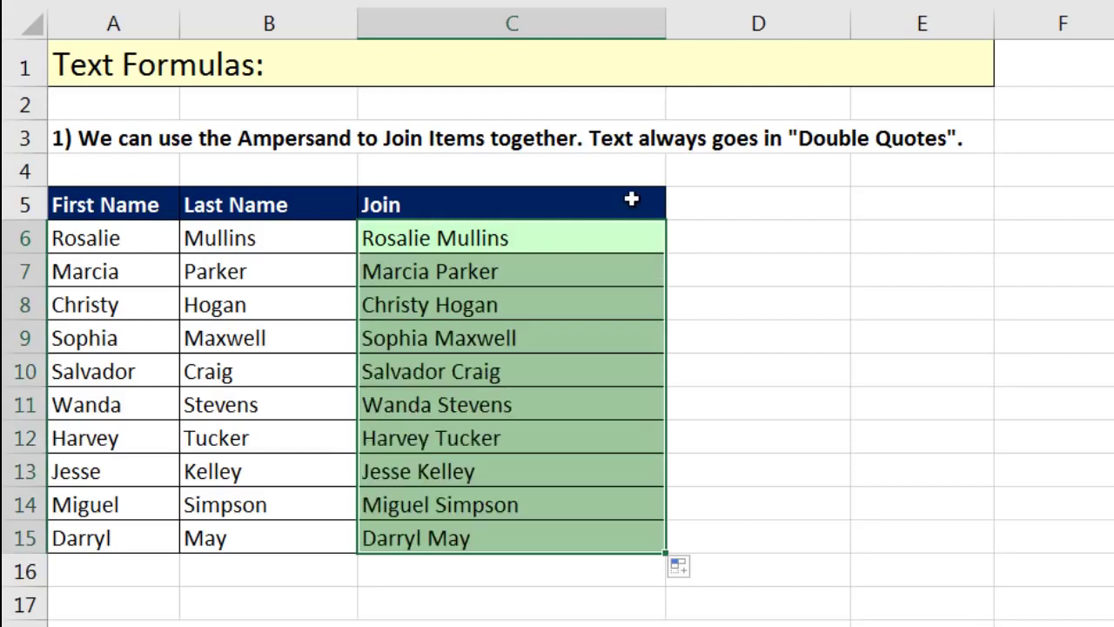
click(585, 538)
key(F2)
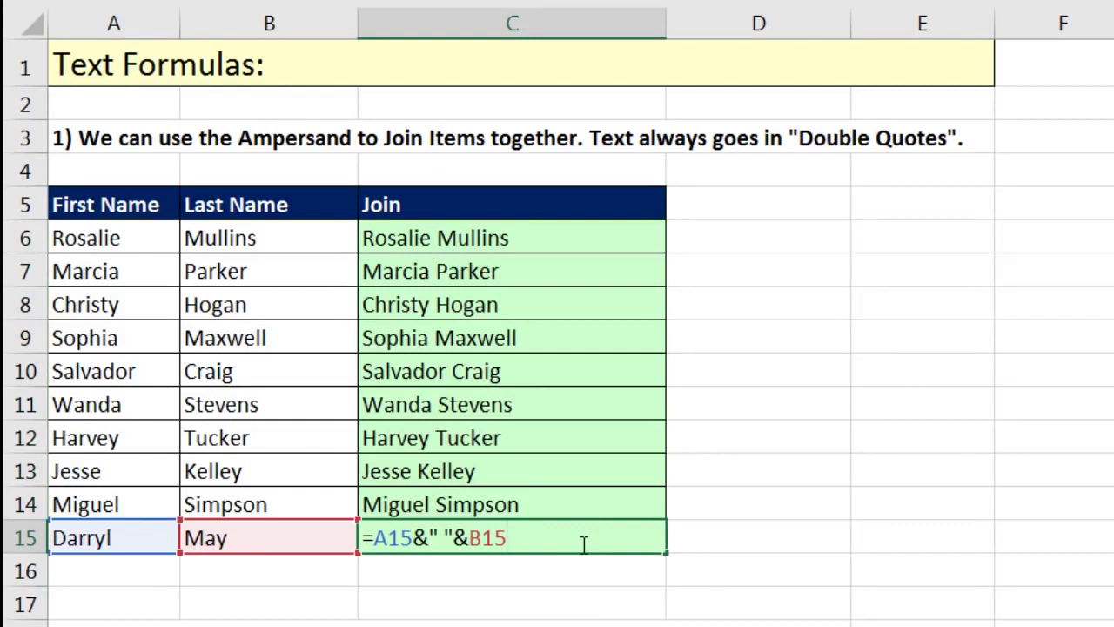
key(Escape)
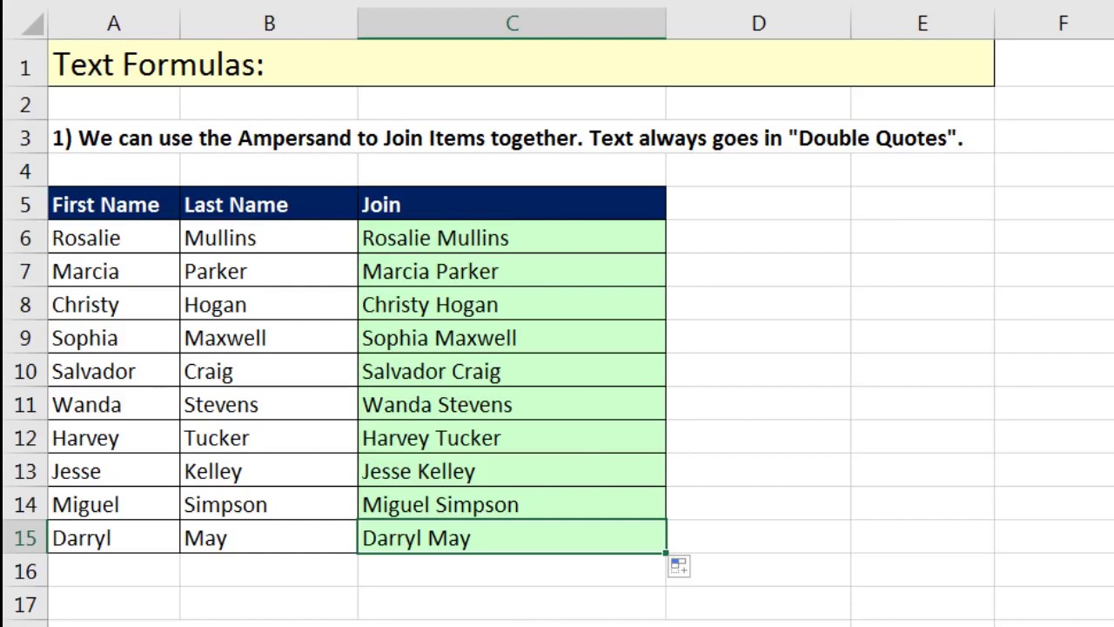
Examine the text extraction table starting at row 21, comparing its State-Zip, Sales Rep and Description source columns with the empty State and Zip columns.
scroll(557, 331, down, 3)
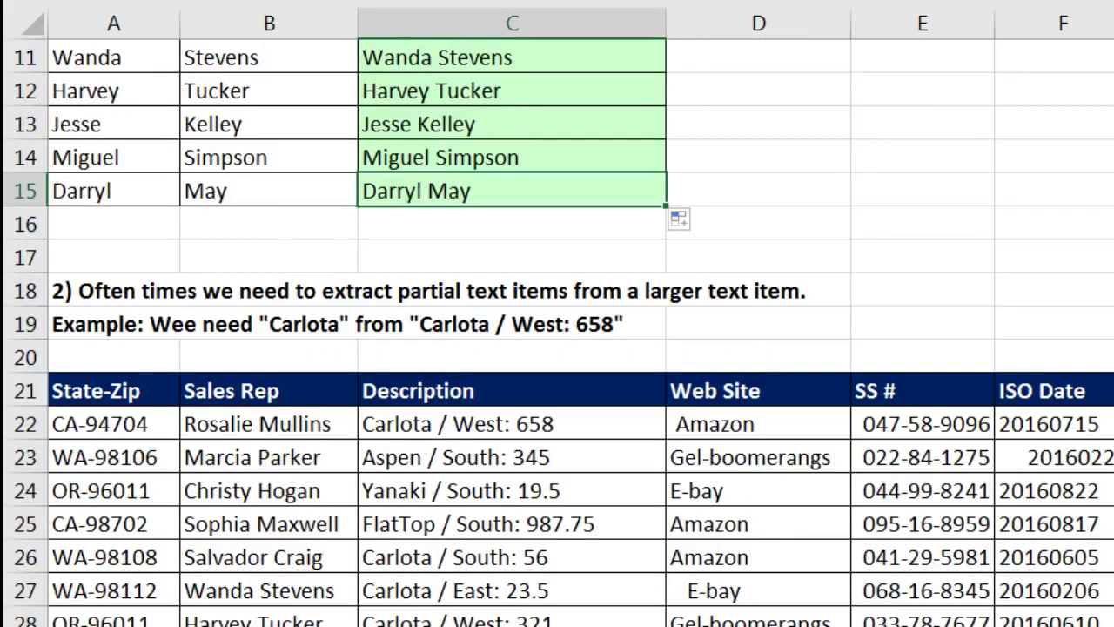
scroll(557, 331, down, 2)
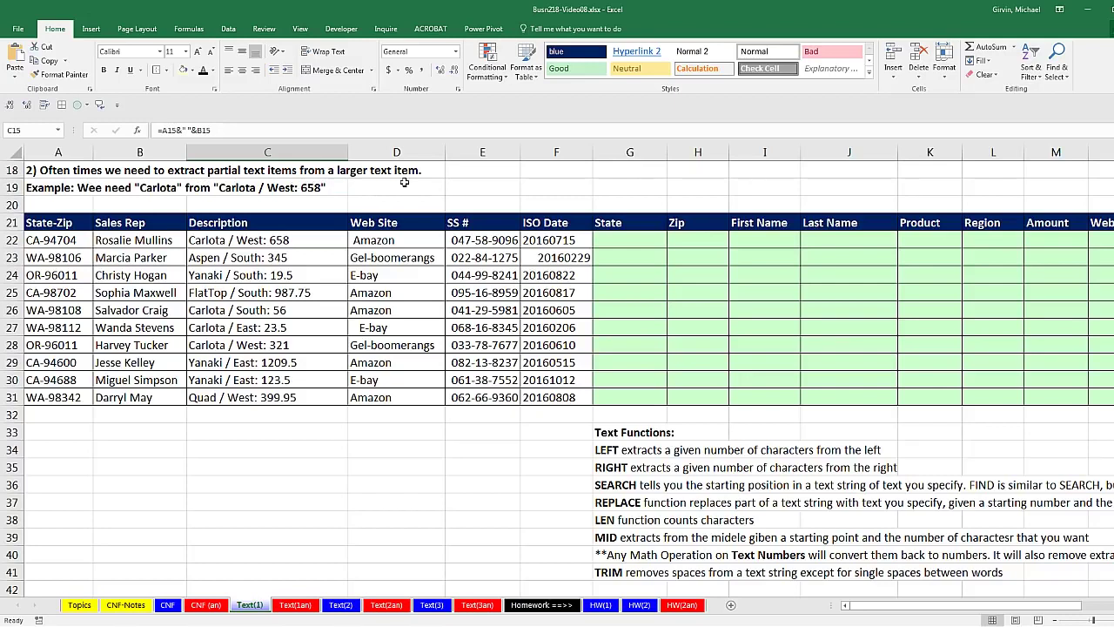
click(64, 241)
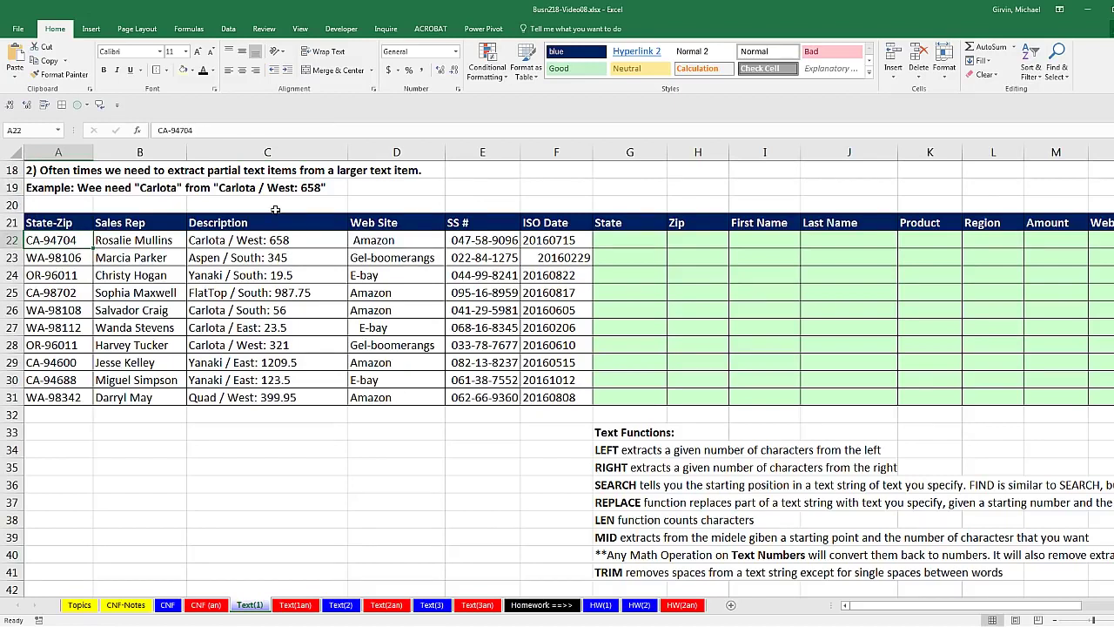
click(145, 240)
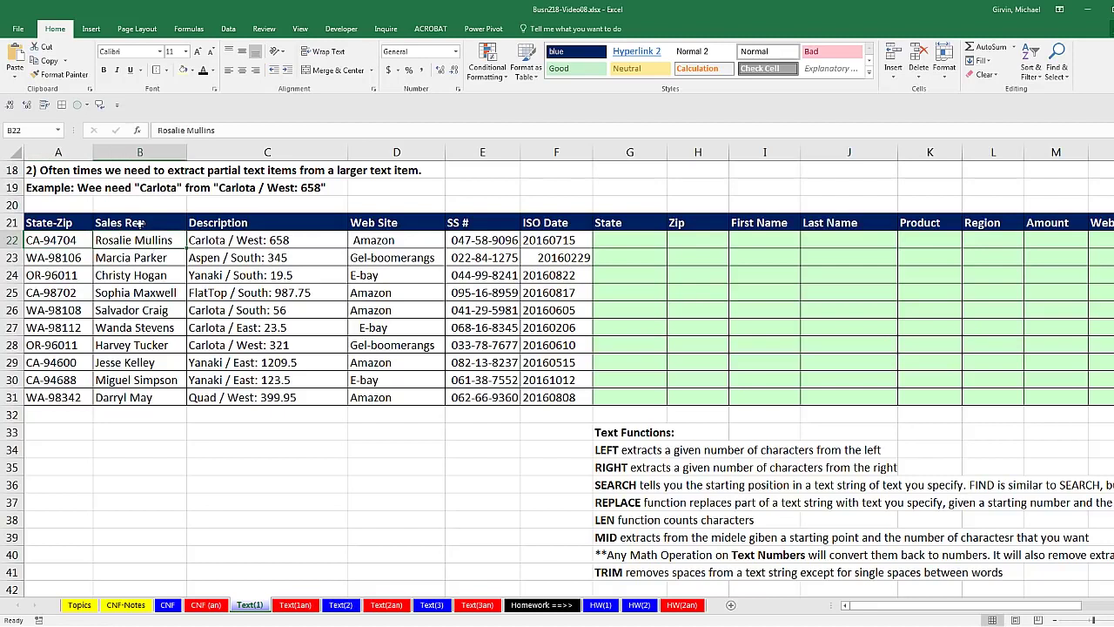
click(260, 240)
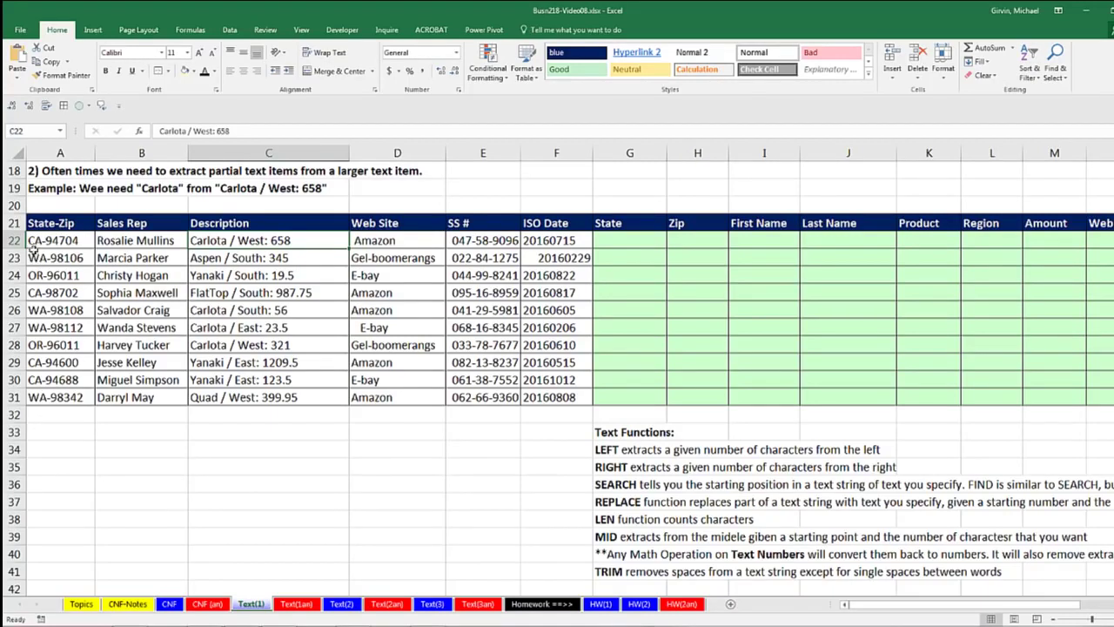
click(628, 242)
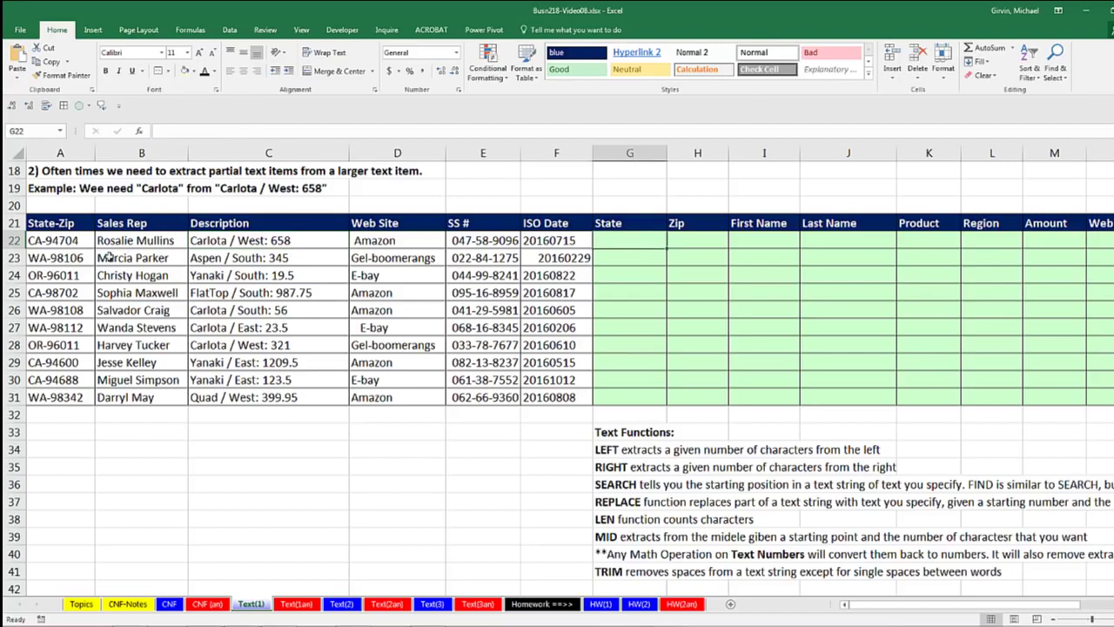
click(699, 237)
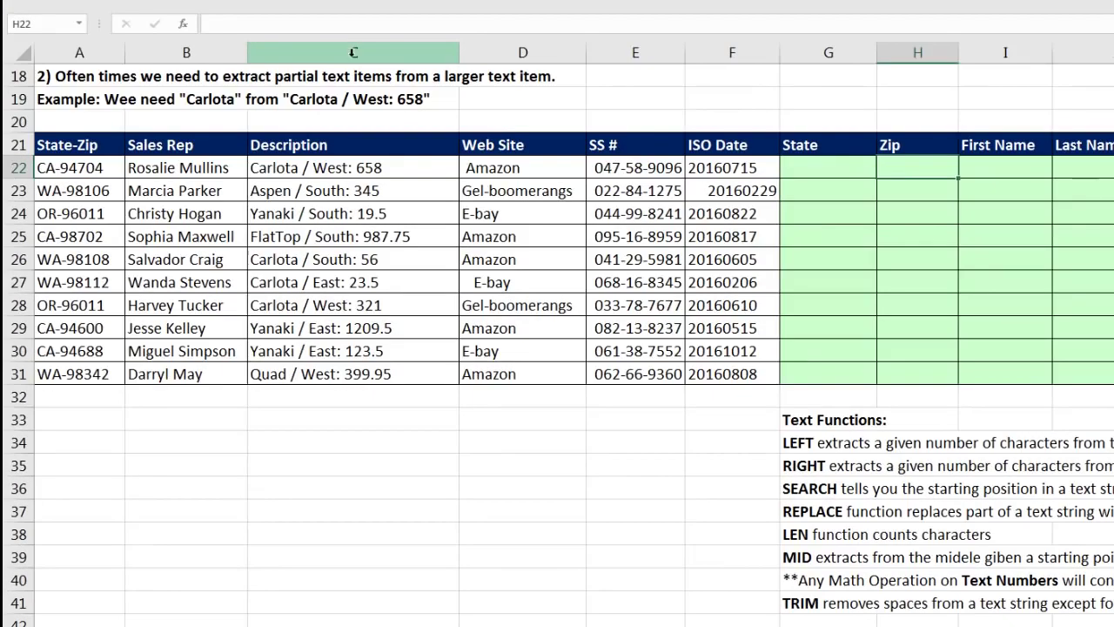
Hide columns C through F so the extraction columns sit beside the Sales Rep column.
drag(354, 52, 733, 39)
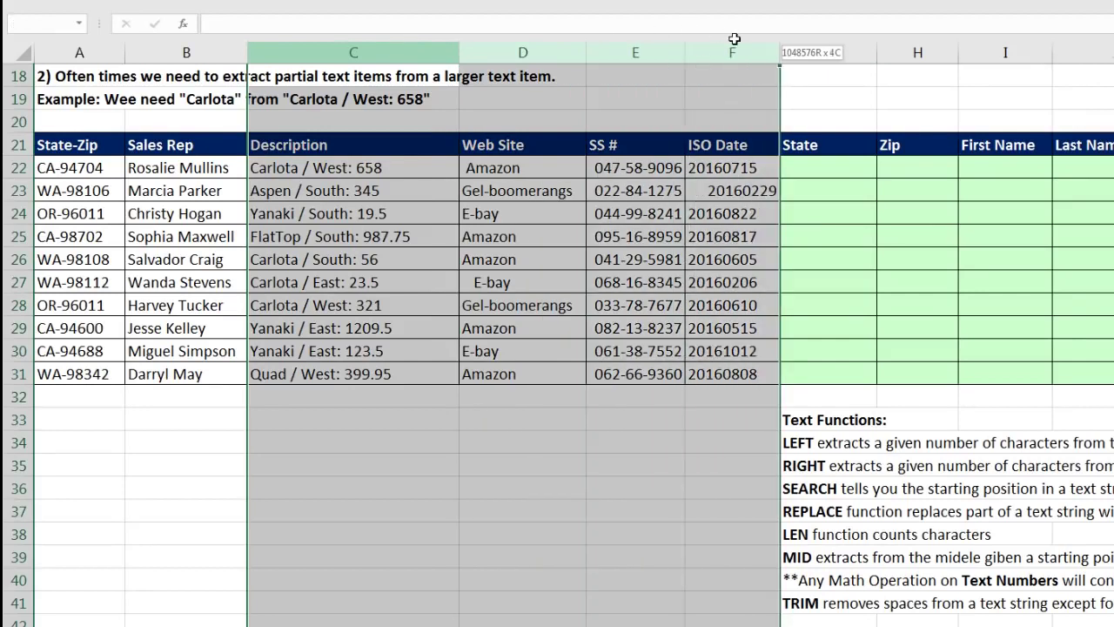
right_click(526, 57)
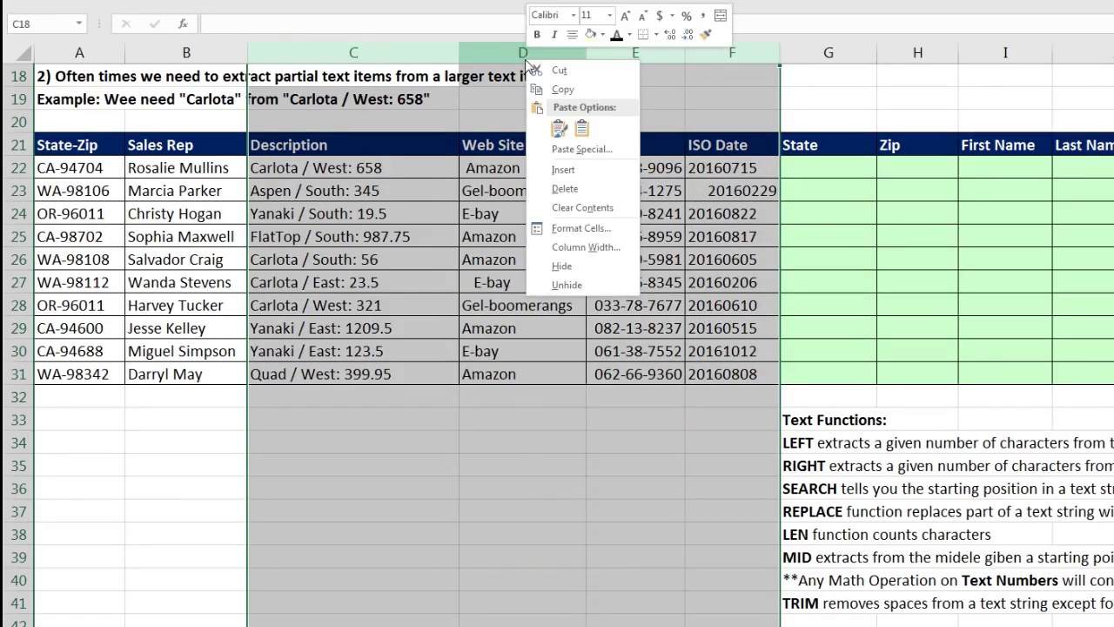
click(573, 271)
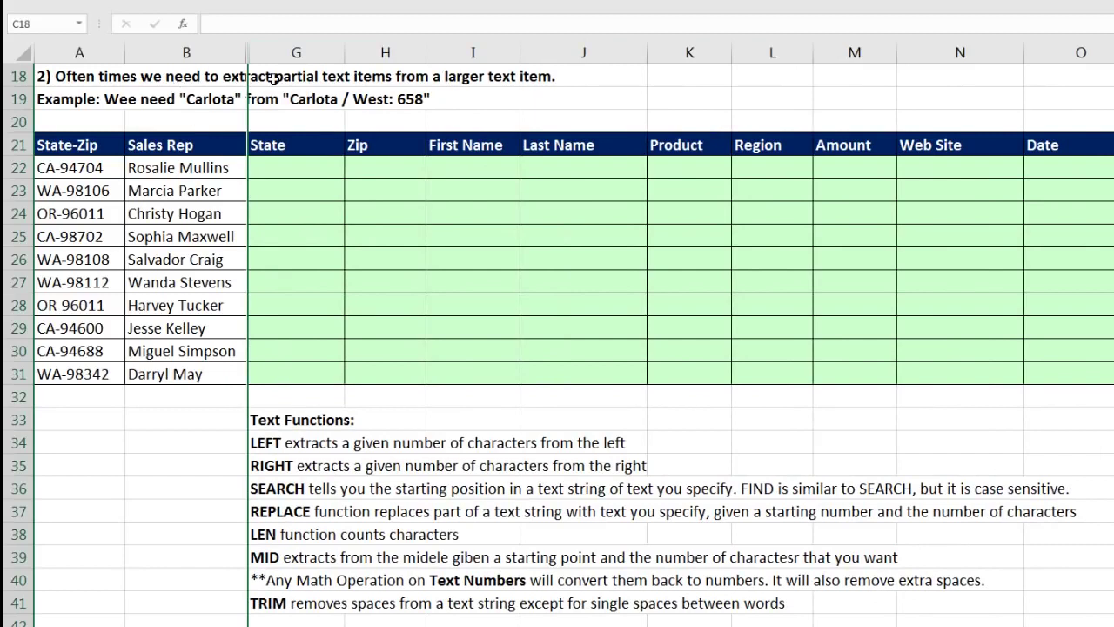
Extract the state codes by entering =LEFT(A22,2) in G22 and copying it down through G31.
click(292, 166)
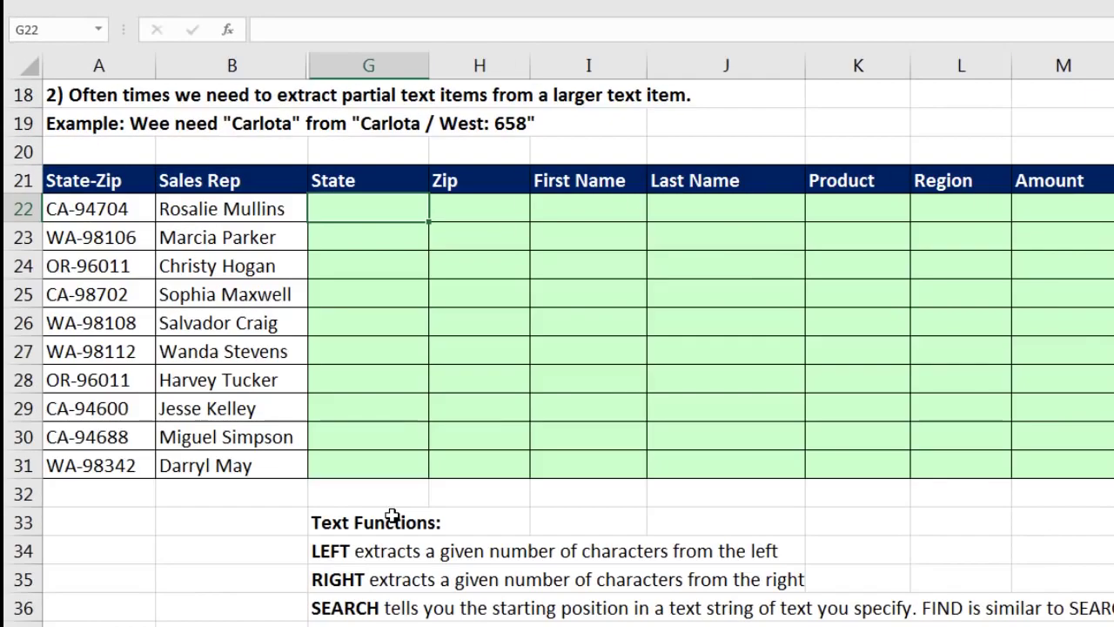
text(=left)
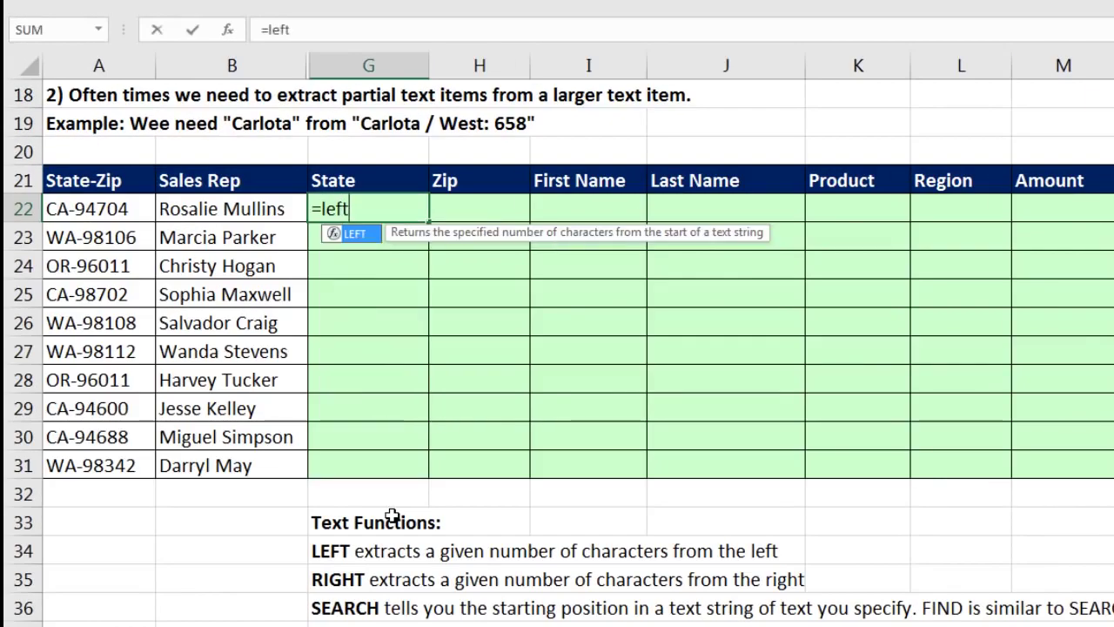
key(Tab)
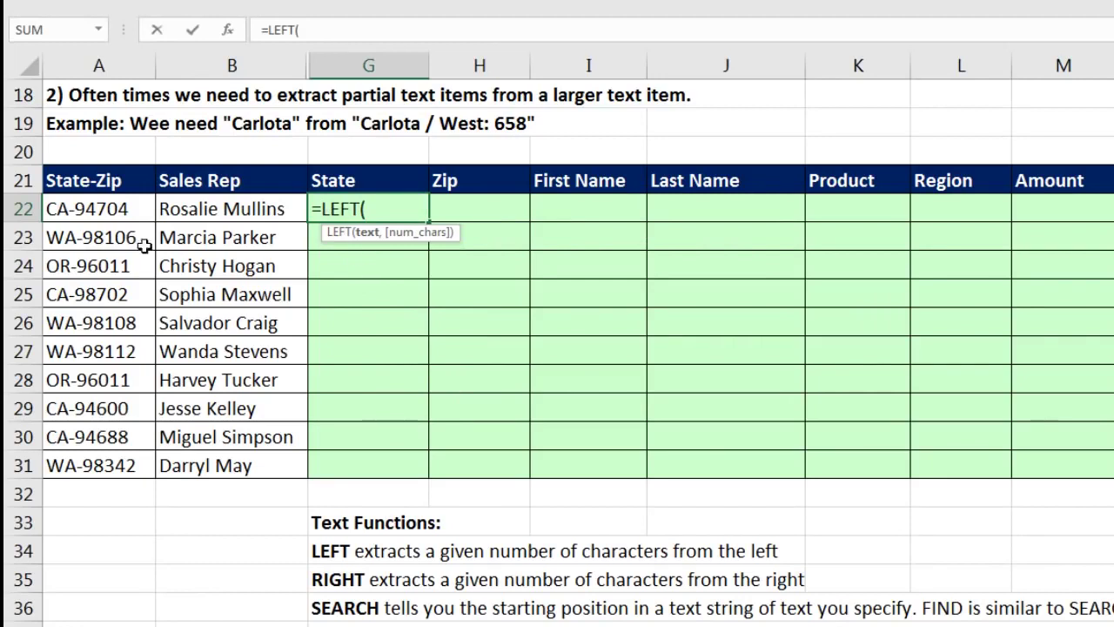
click(93, 216)
text(,)
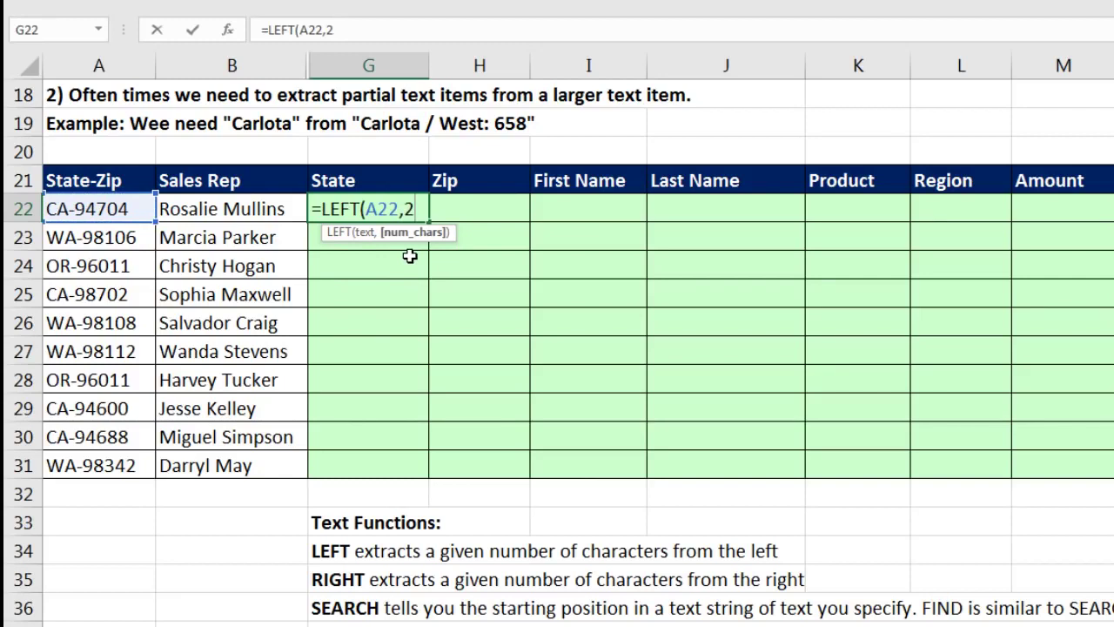
text(2))
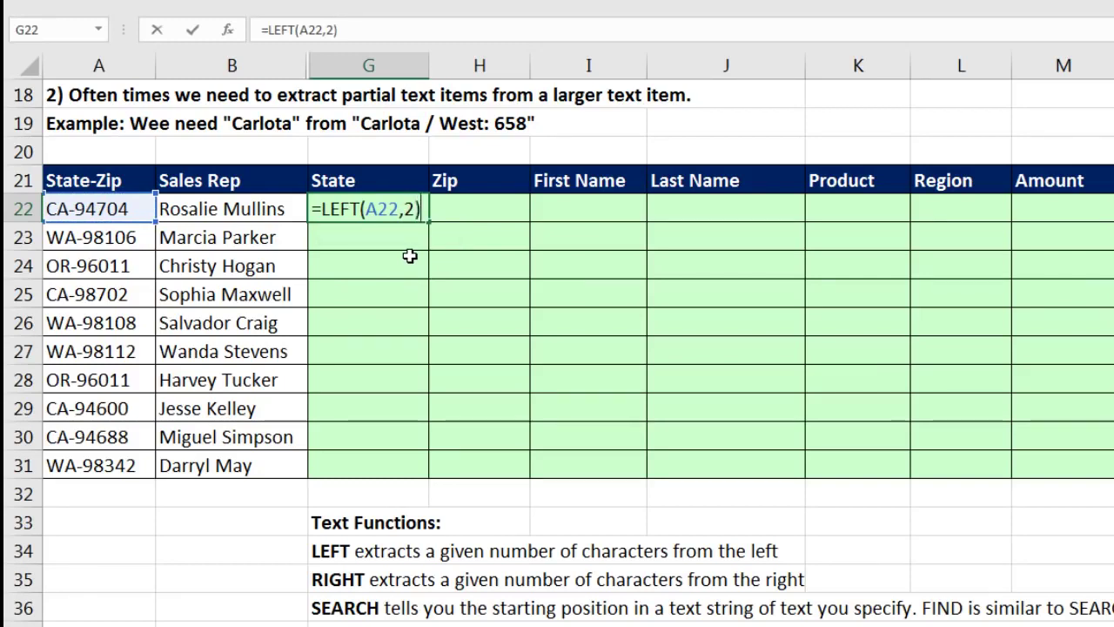
key(ctrl+Return)
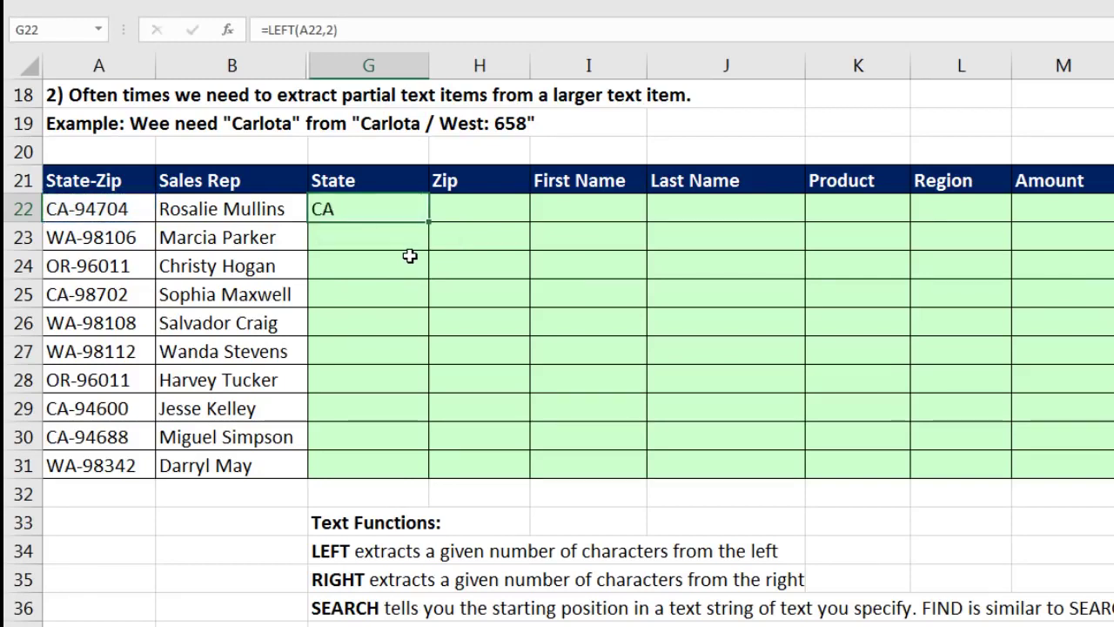
double_click(427, 221)
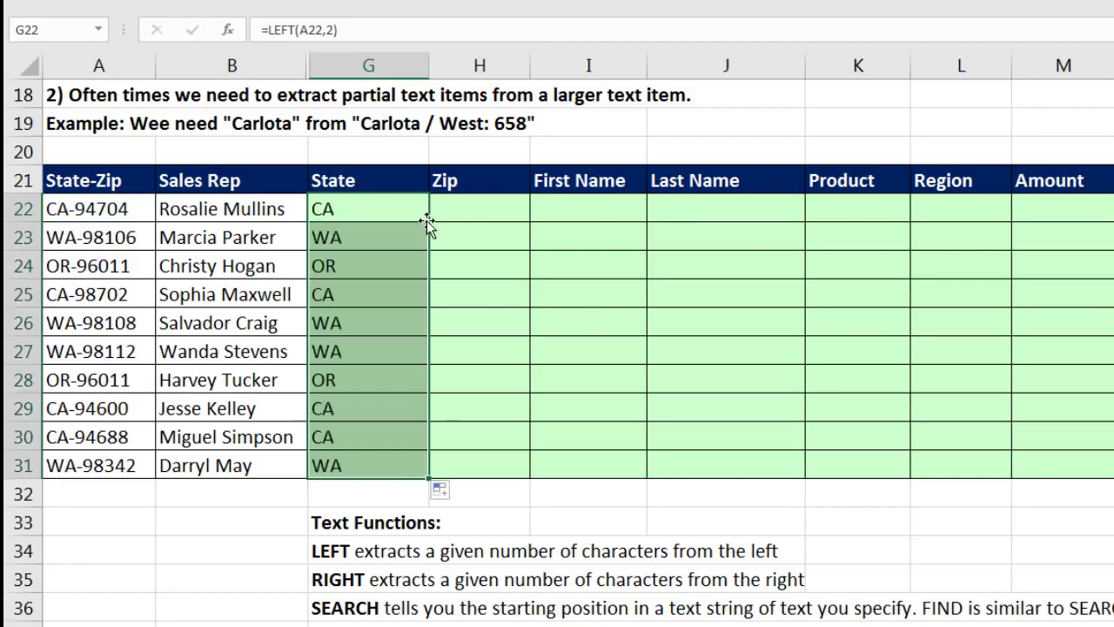
Extract the zip codes by entering =RIGHT(A22,5) in H22 and copying it down through H31.
click(464, 211)
text(=right)
key(Tab)
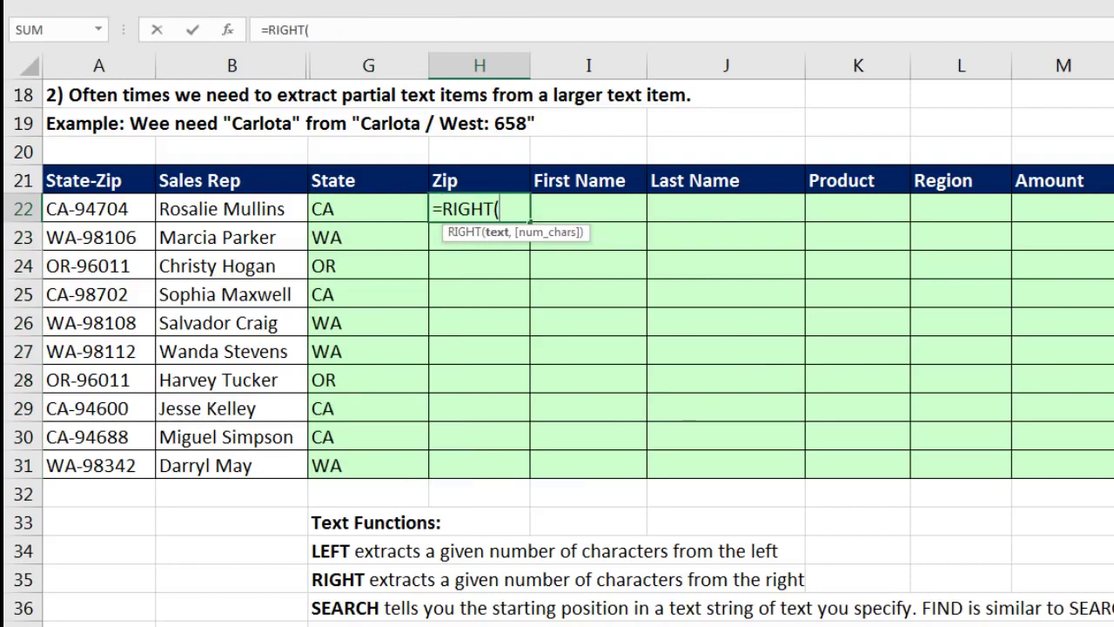
click(99, 207)
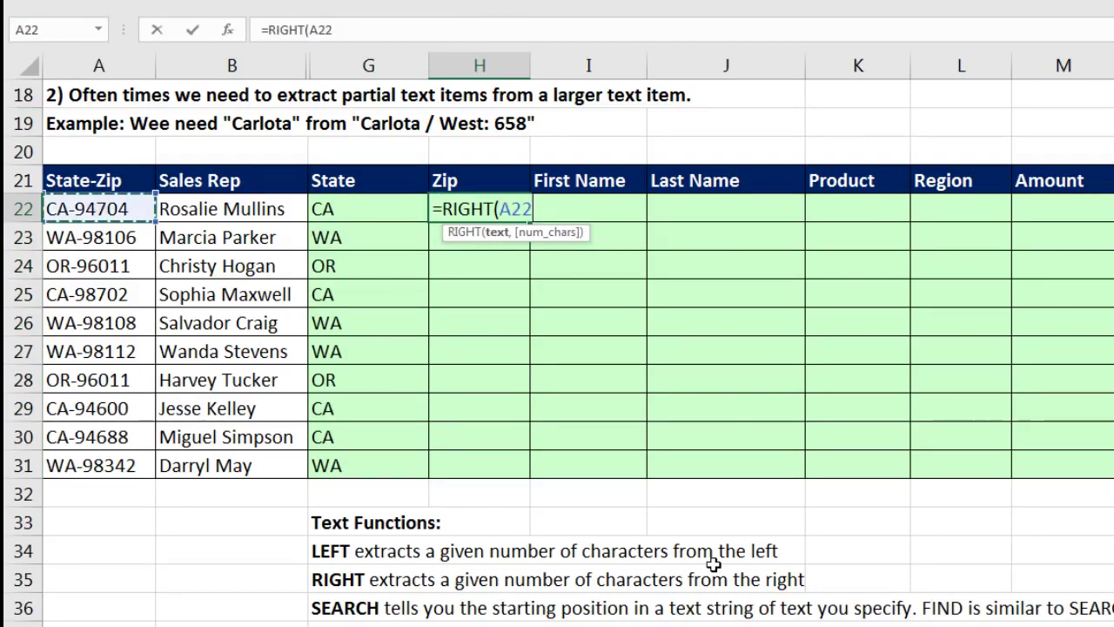
text(,5)
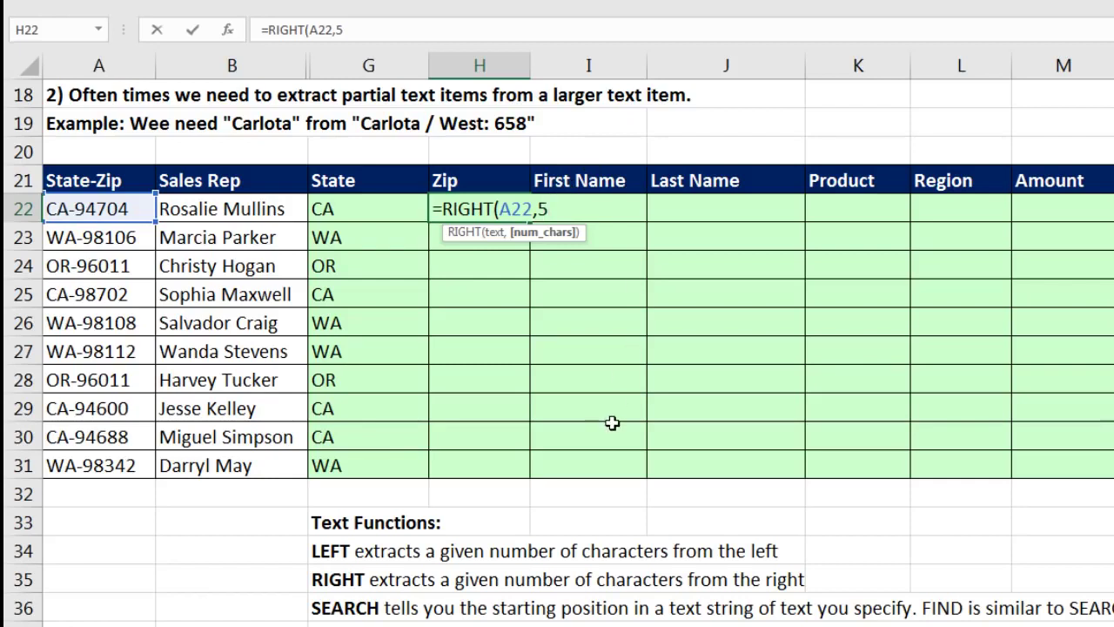
text())
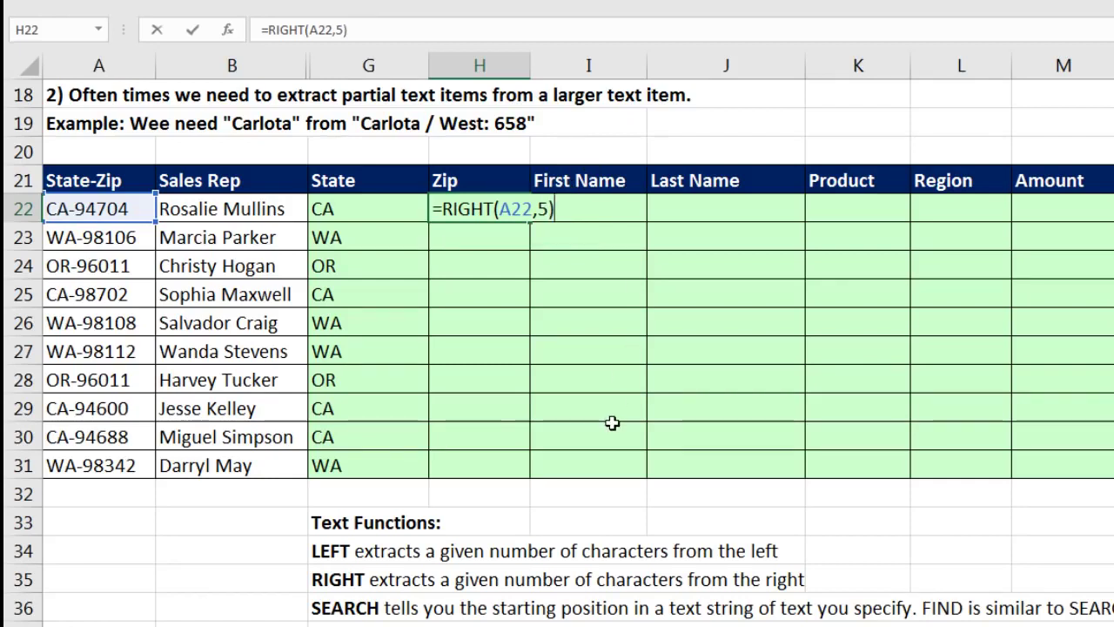
key(ctrl+Return)
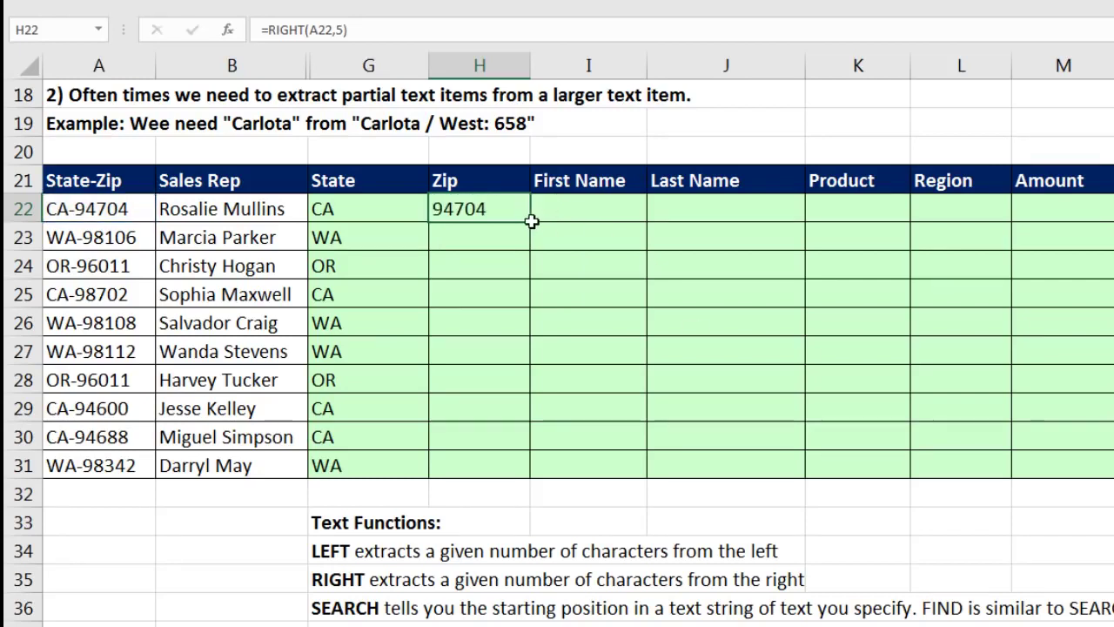
double_click(532, 221)
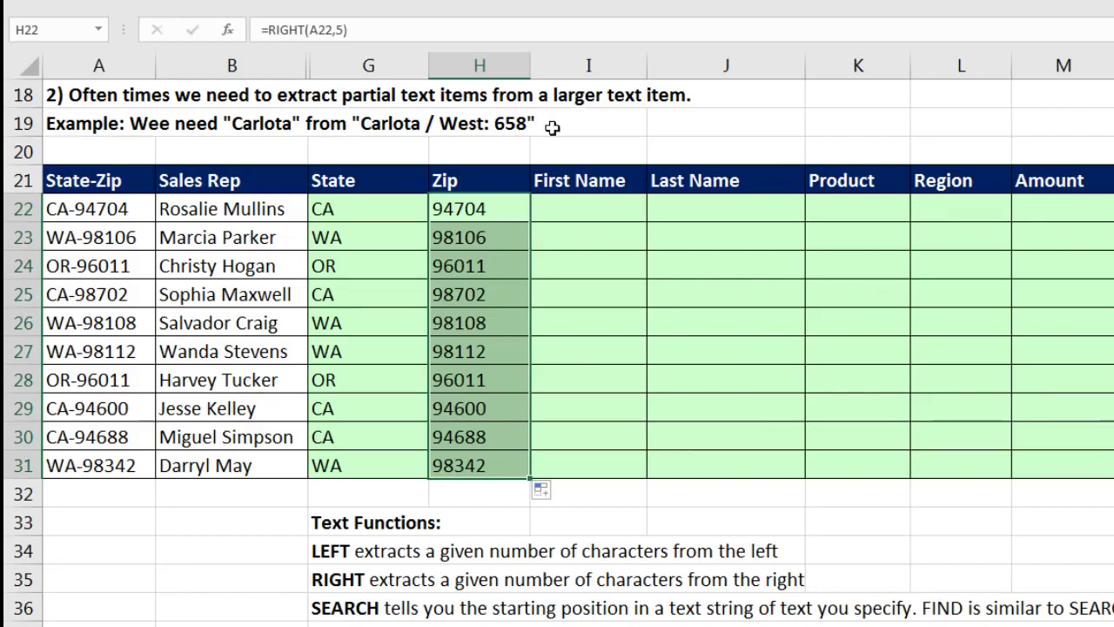
Find the space position in each sales rep name by entering =SEARCH(" ",B22) in I22 and copying it down through I31.
click(557, 213)
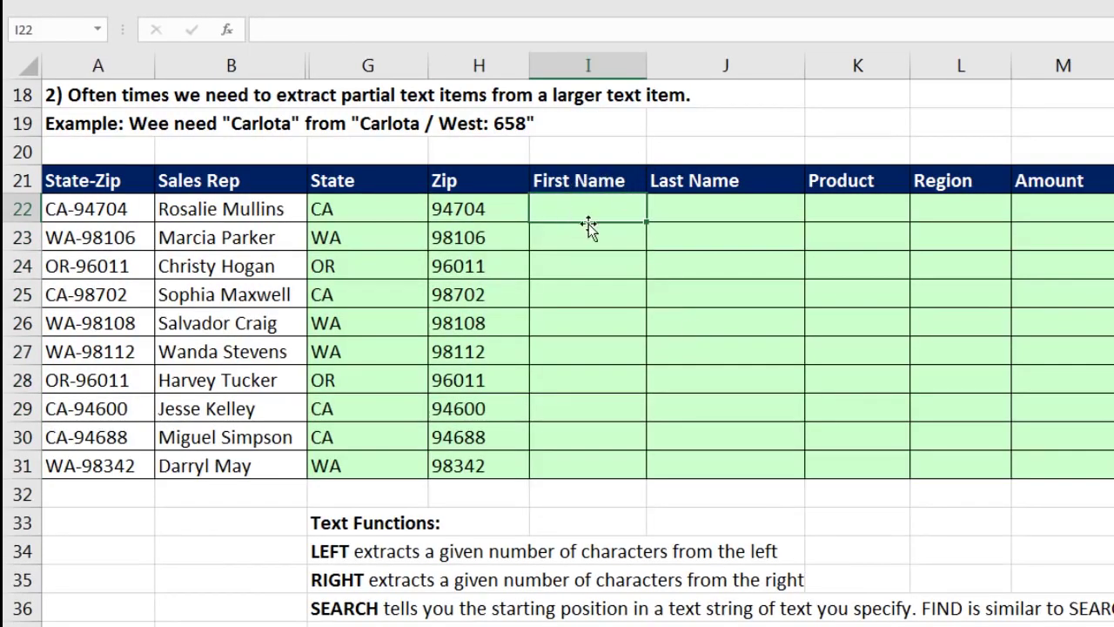
click(242, 207)
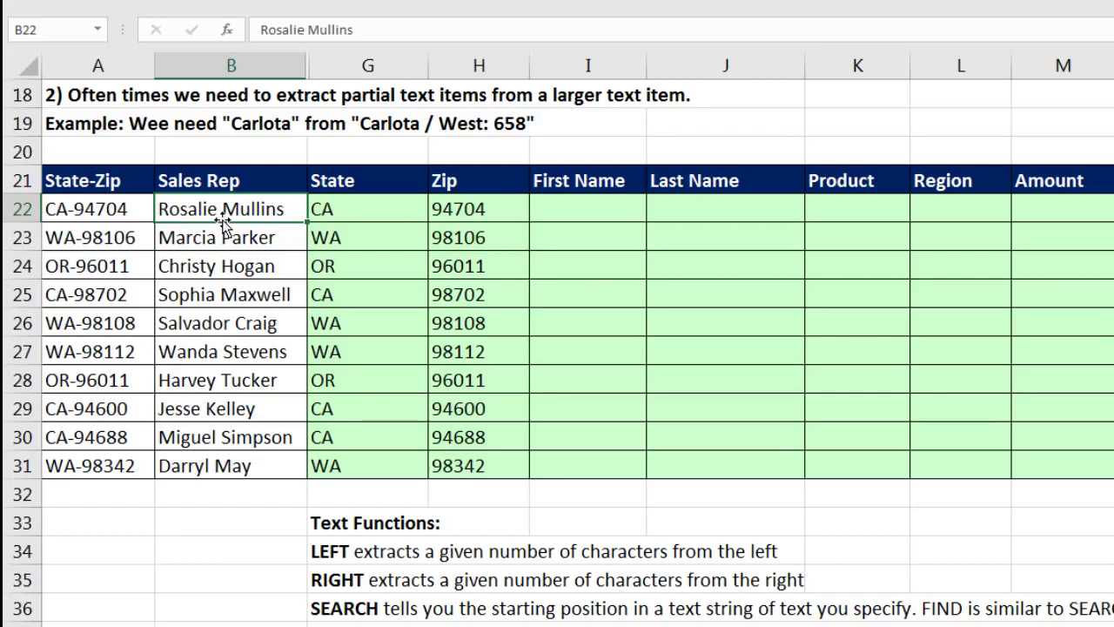
click(548, 218)
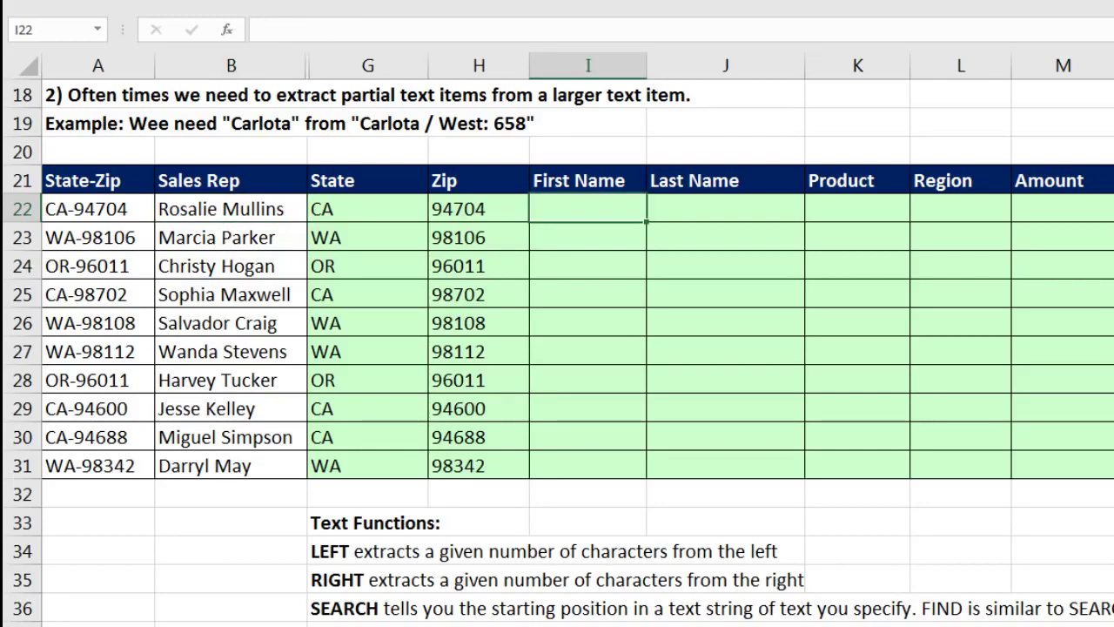
text(=s)
key(Tab)
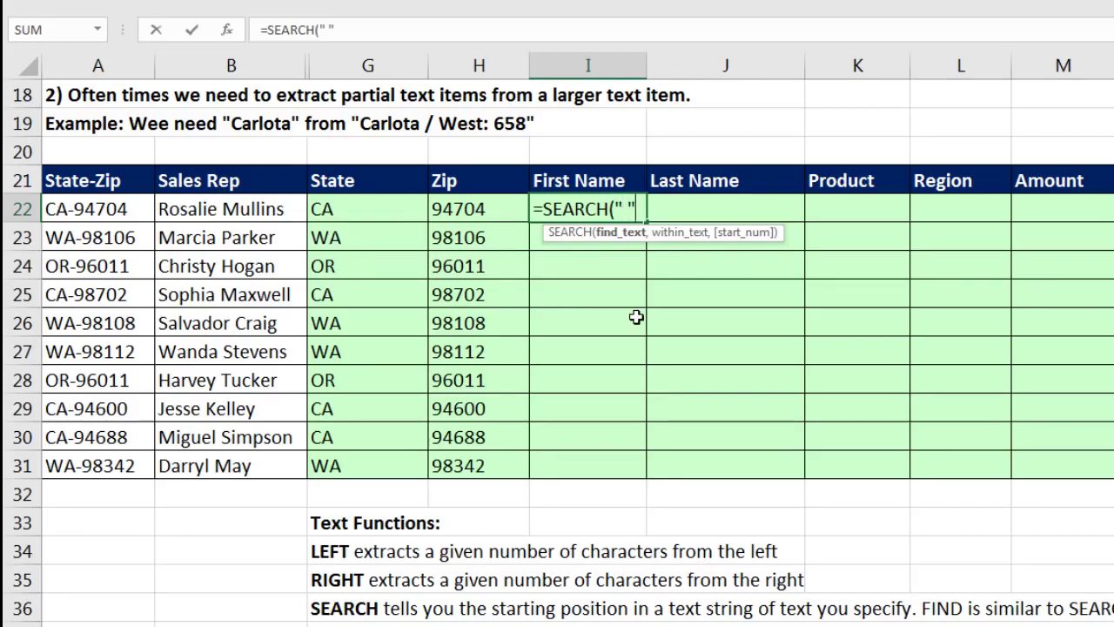
text(,)
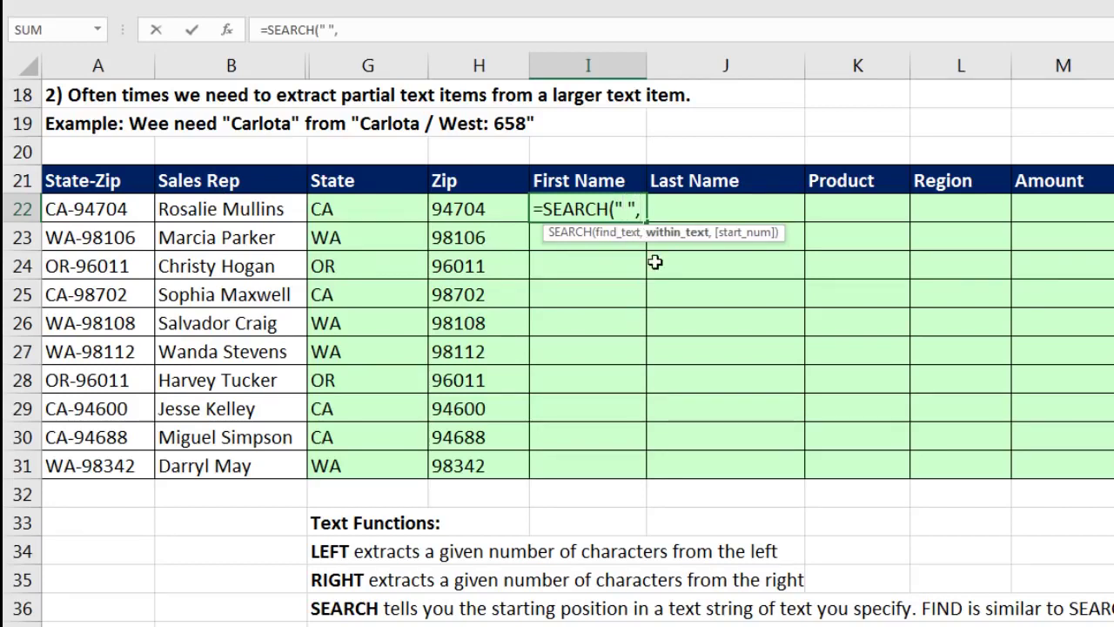
click(241, 206)
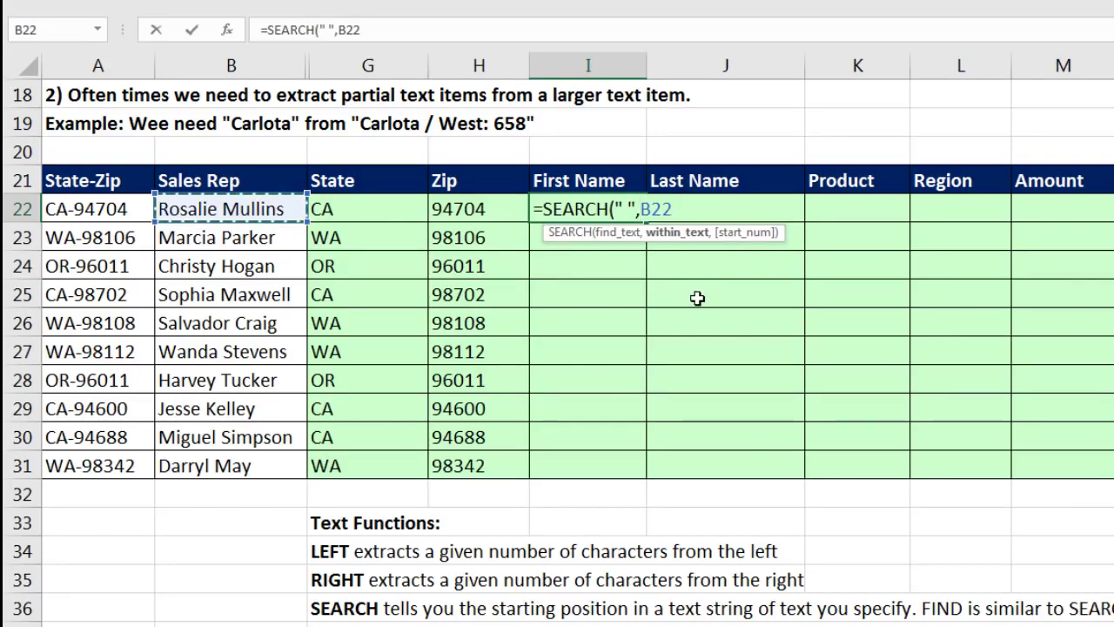
text())
key(ctrl+Return)
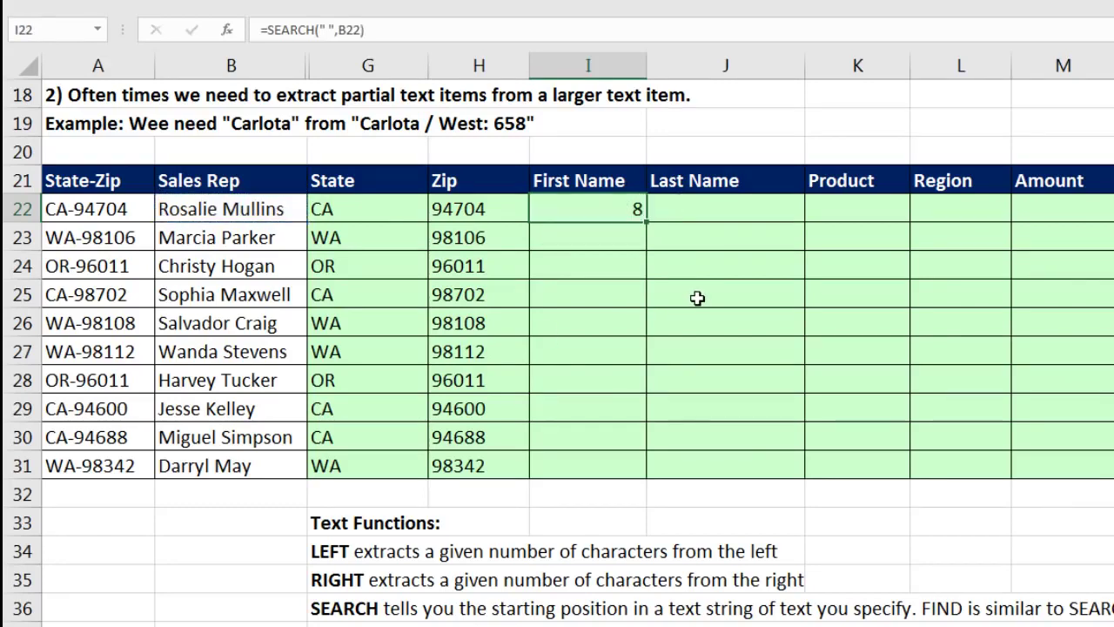
double_click(646, 223)
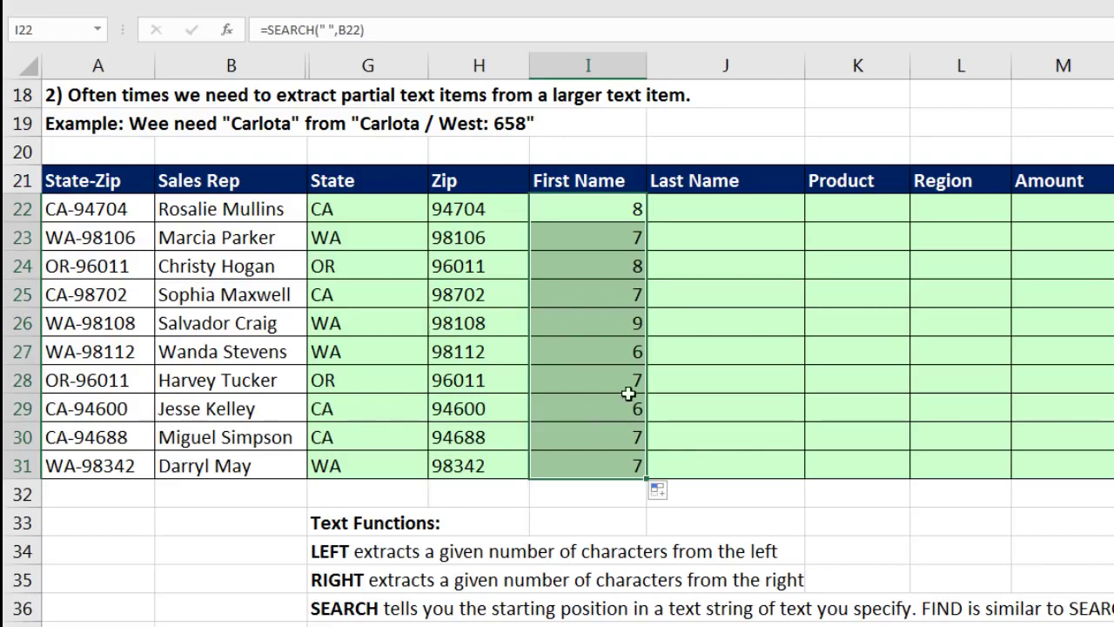
Subtract 1 from the SEARCH result in I22, making it =SEARCH(" ",B22)-1, and copy it down through I31.
click(613, 213)
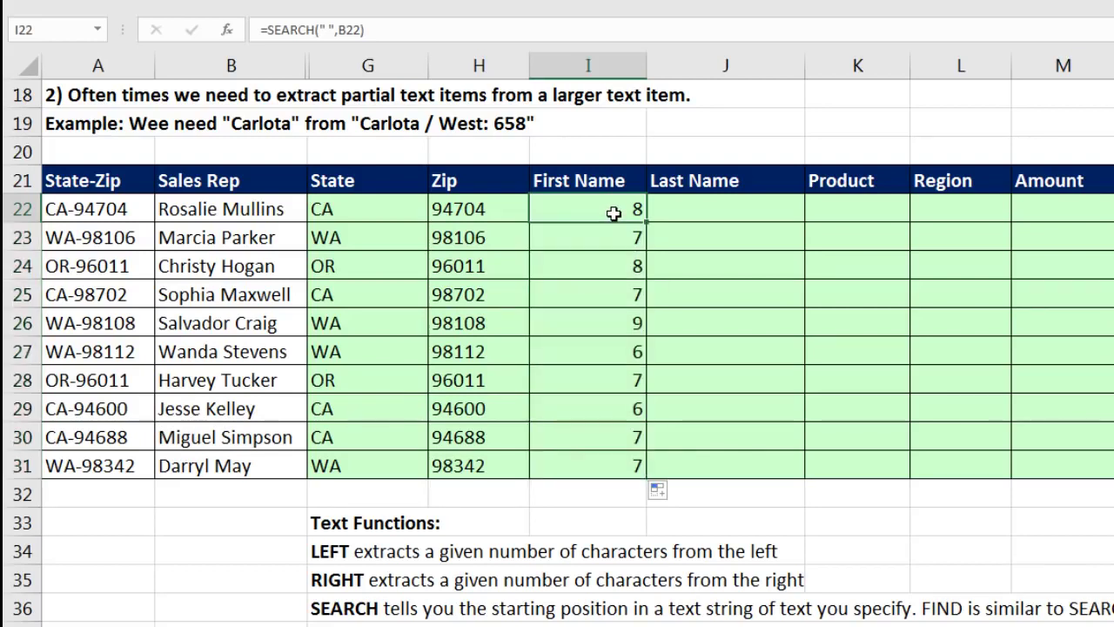
key(F2)
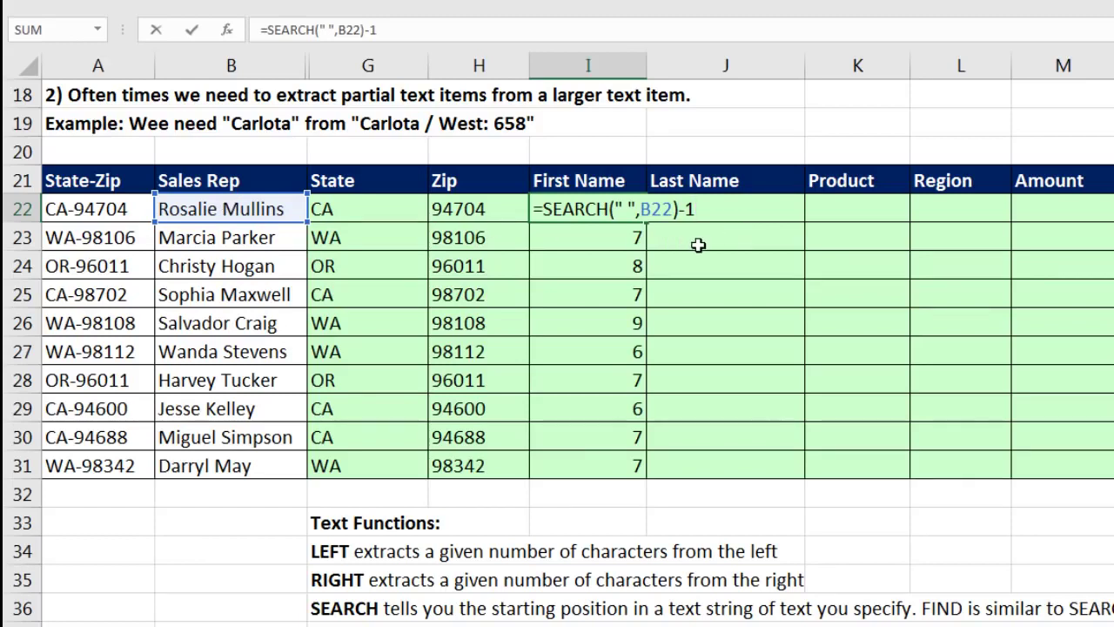
key(ctrl+Return)
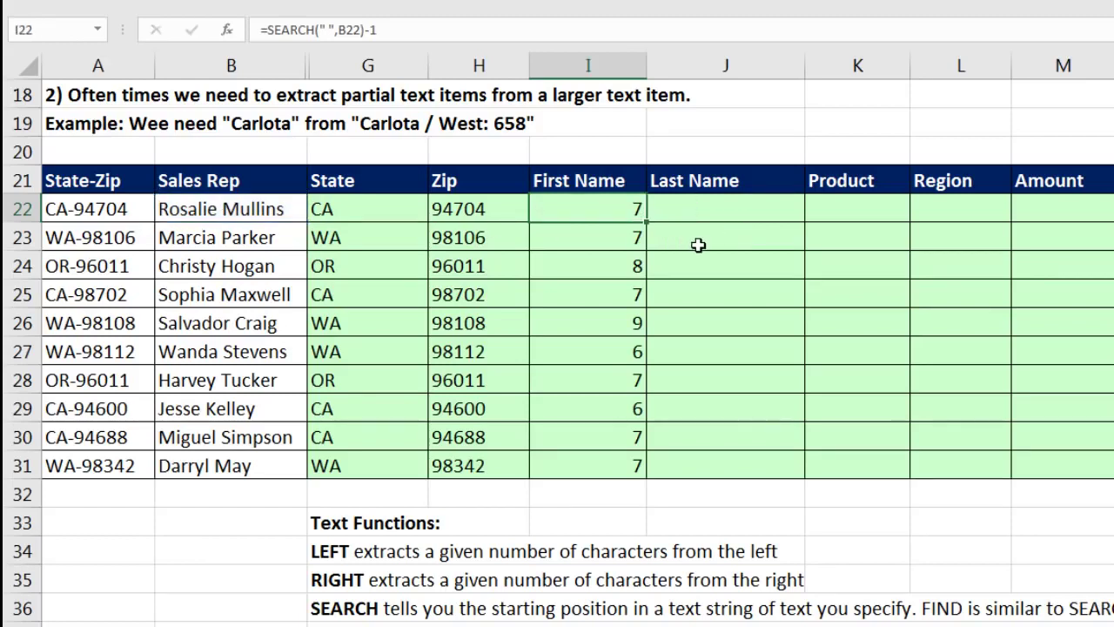
double_click(645, 223)
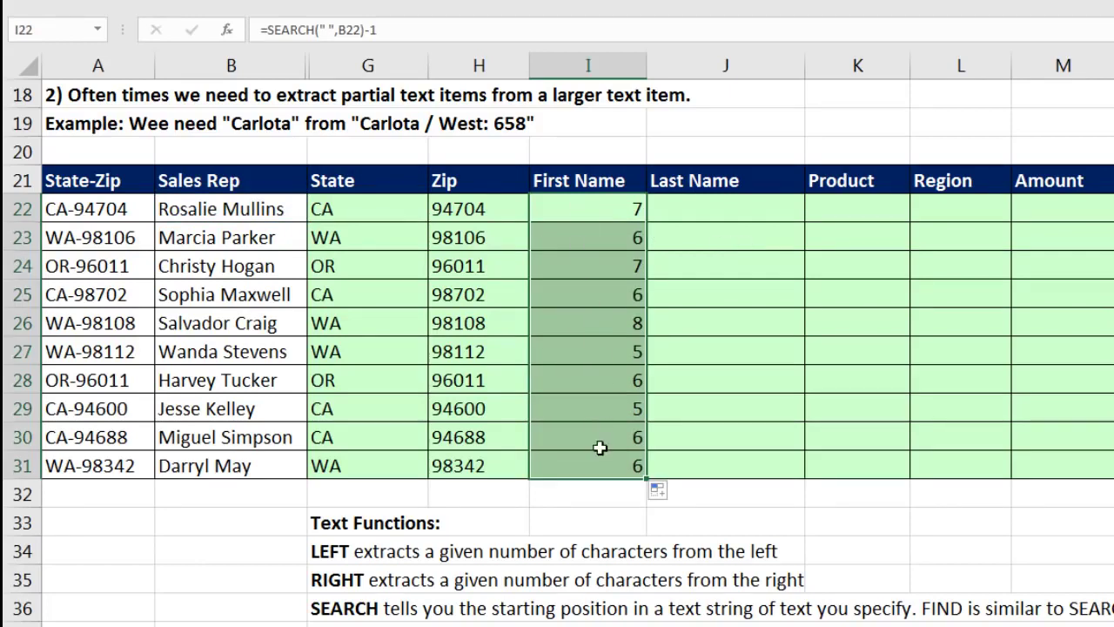
Extract the first names by wrapping the SEARCH formula in LEFT as =LEFT(B22,SEARCH(" ",B22)-1) and filling it across I22:I31.
key(F2)
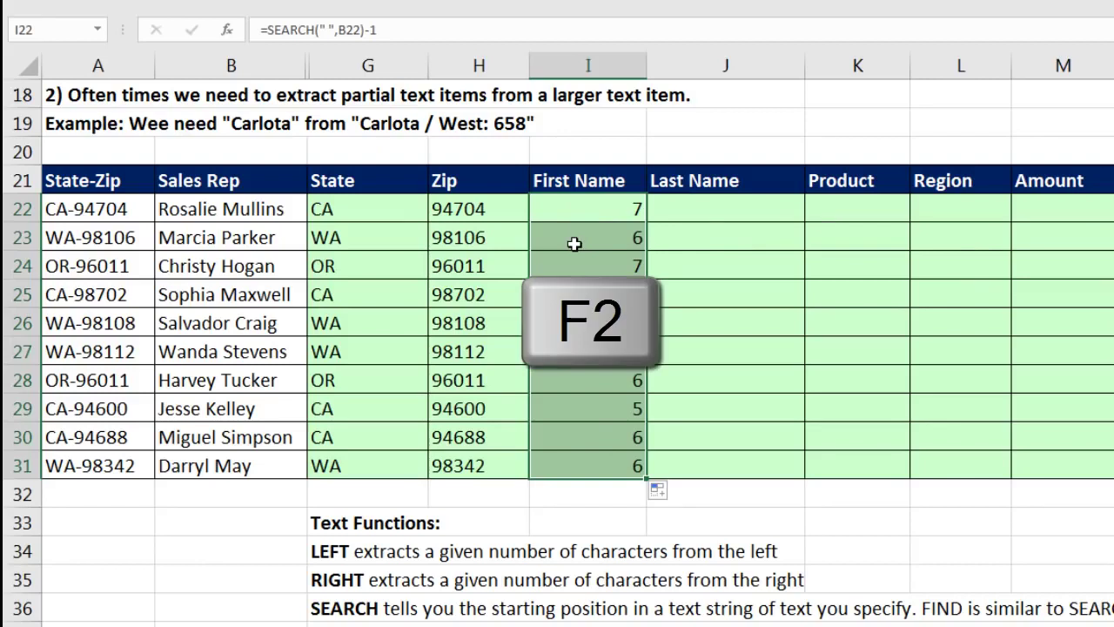
click(543, 209)
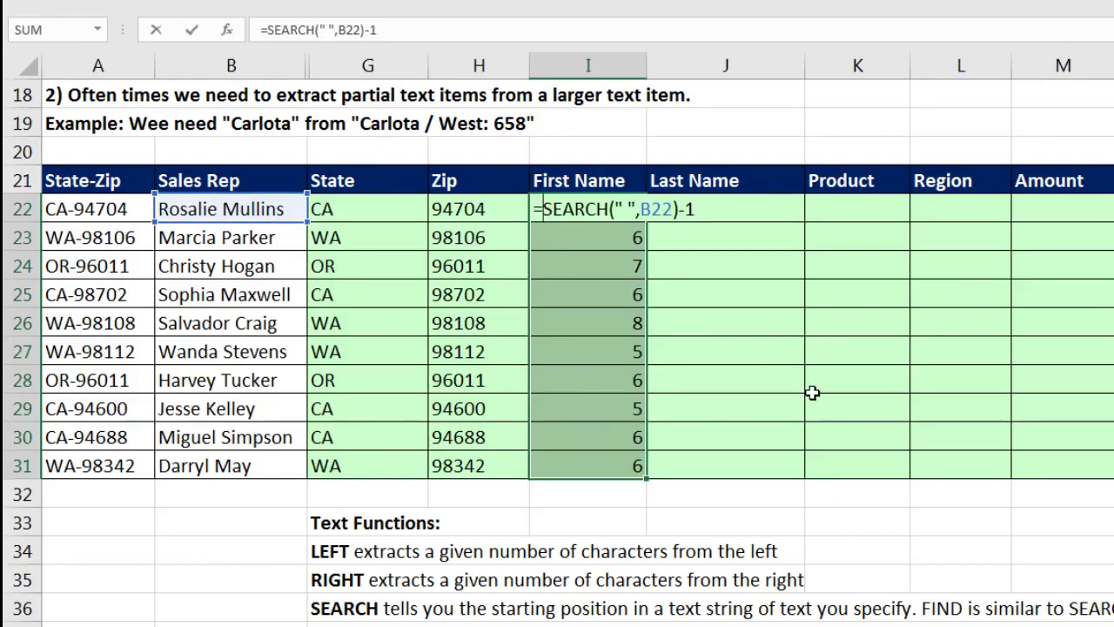
text(left)
key(Tab)
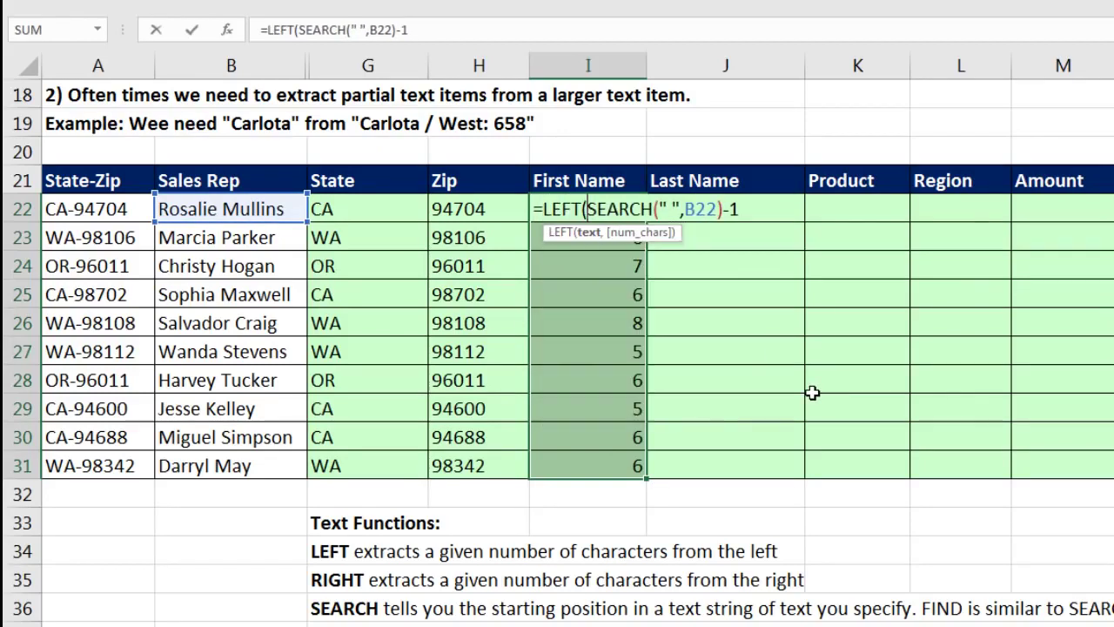
click(285, 216)
text(,)
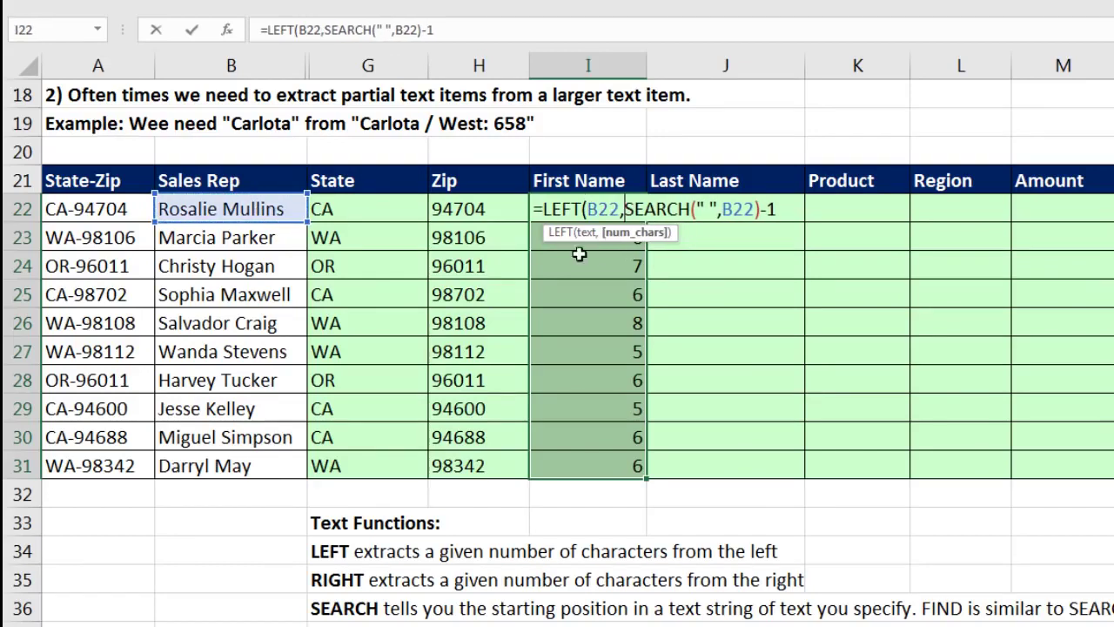
click(629, 239)
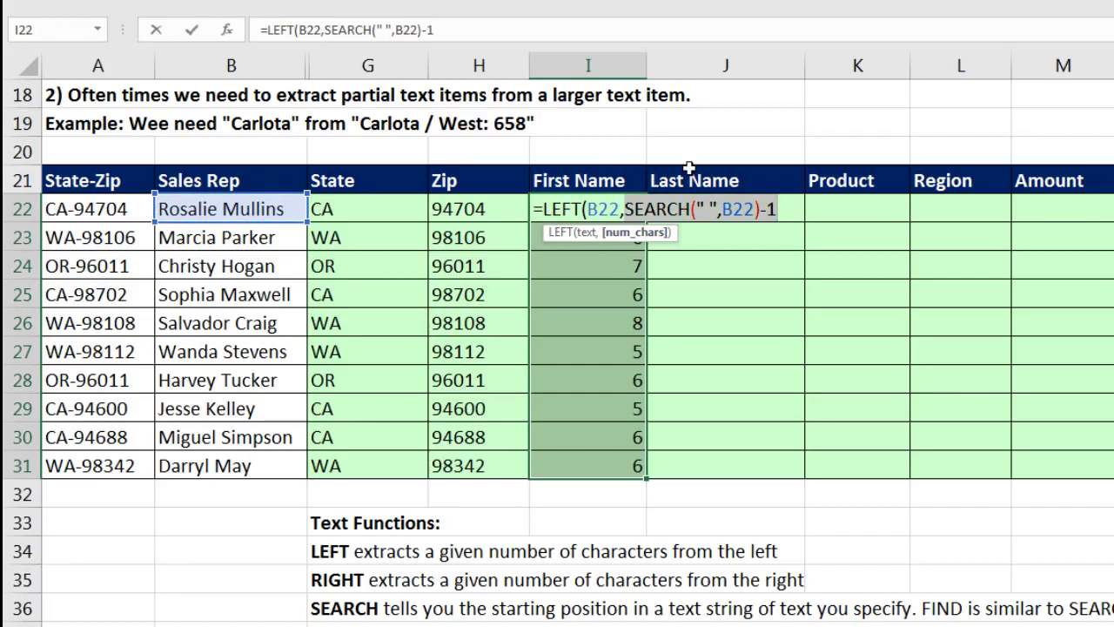
click(783, 211)
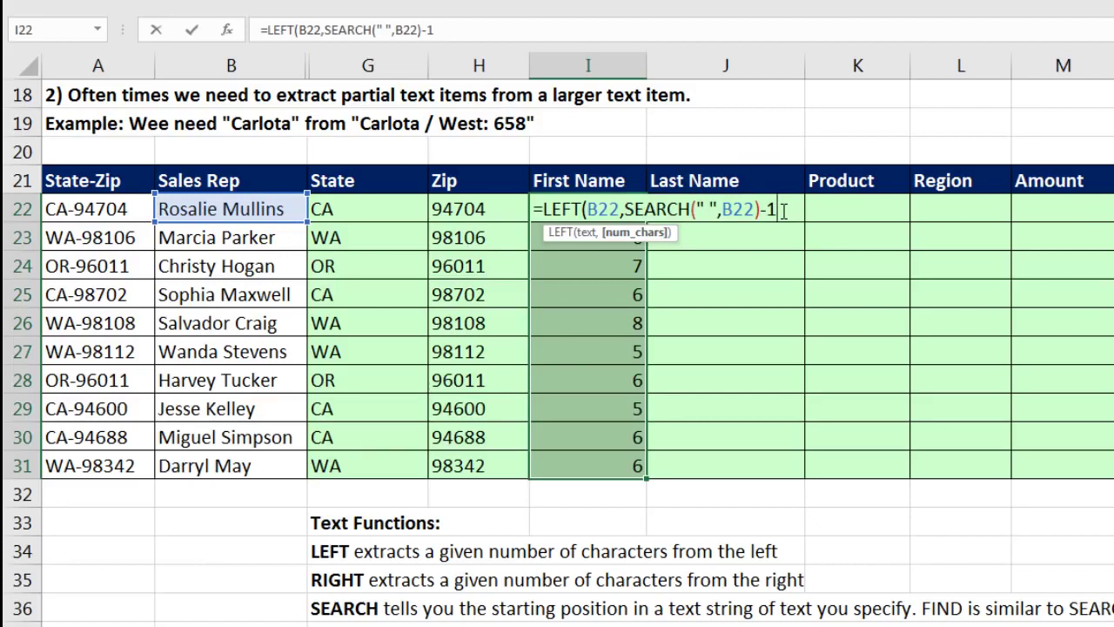
text())
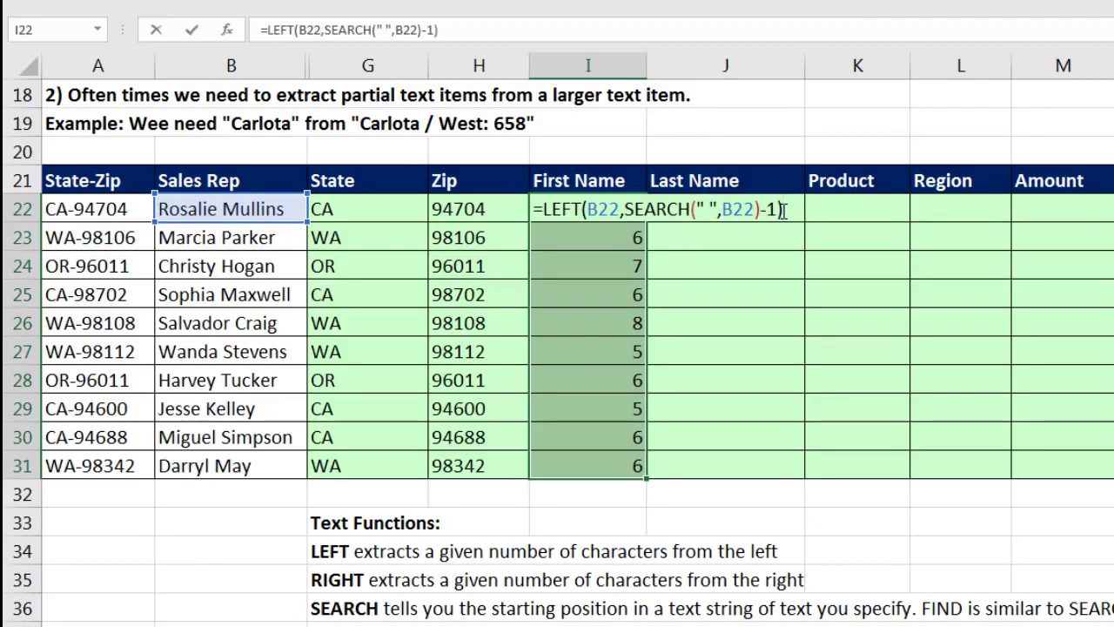
key(ctrl+Return)
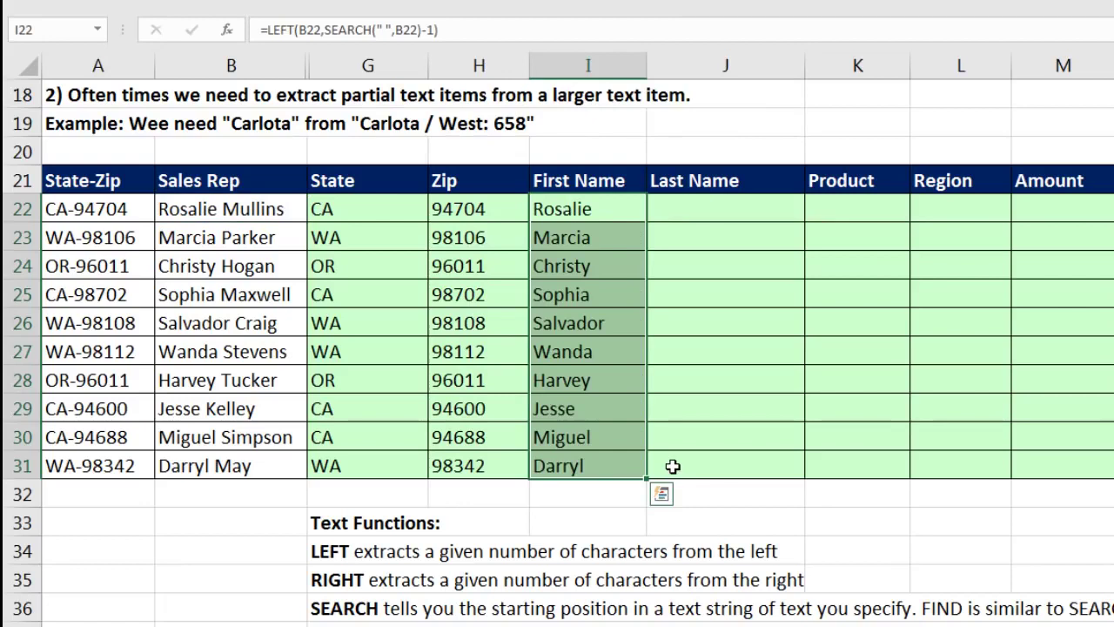
Count the characters in each sales rep name by entering =LEN(B22) in J22 and copying it down through J31.
click(679, 215)
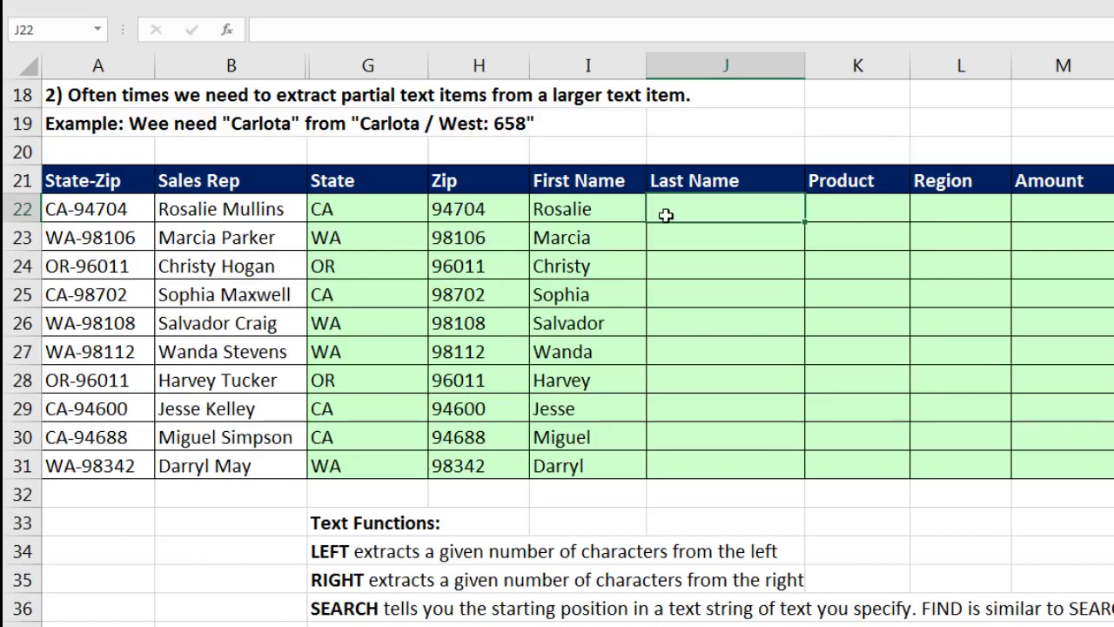
text(=len()
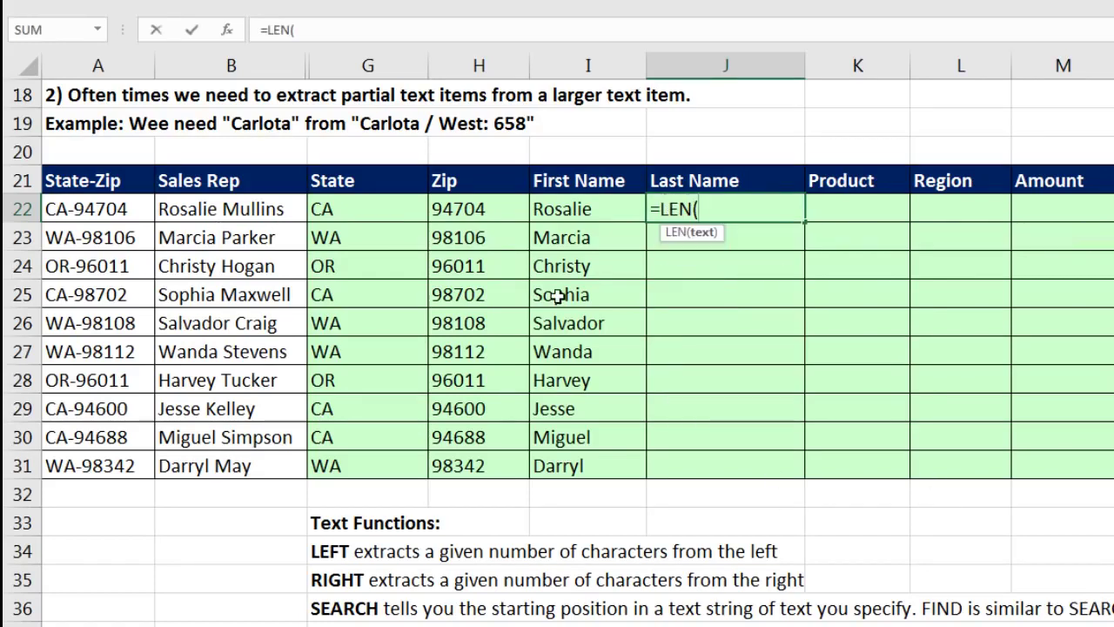
click(266, 206)
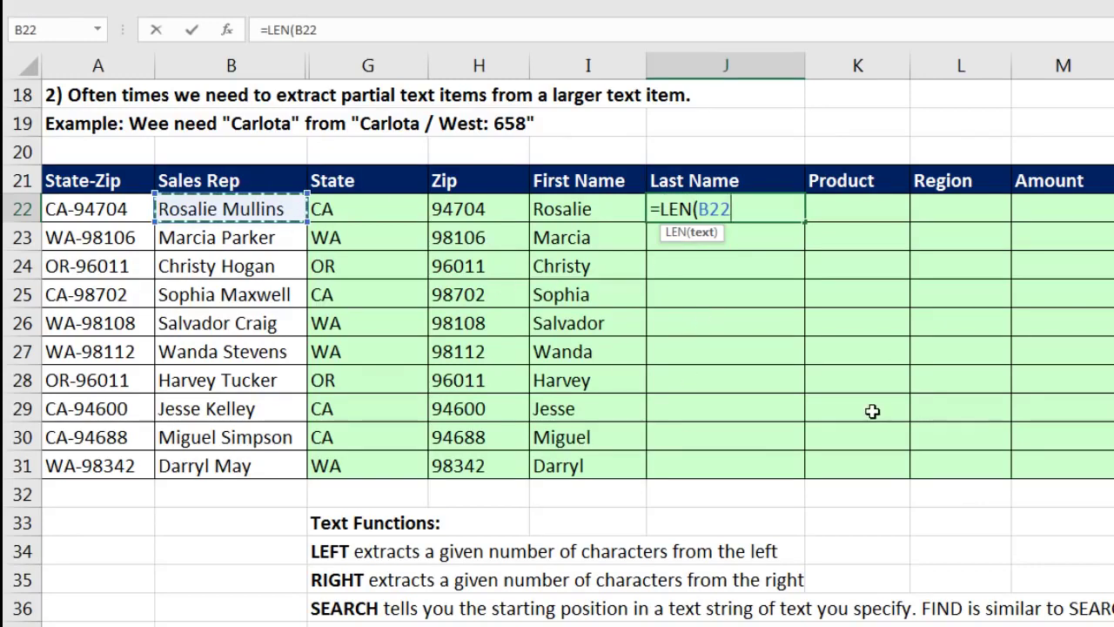
text())
key(ctrl+Return)
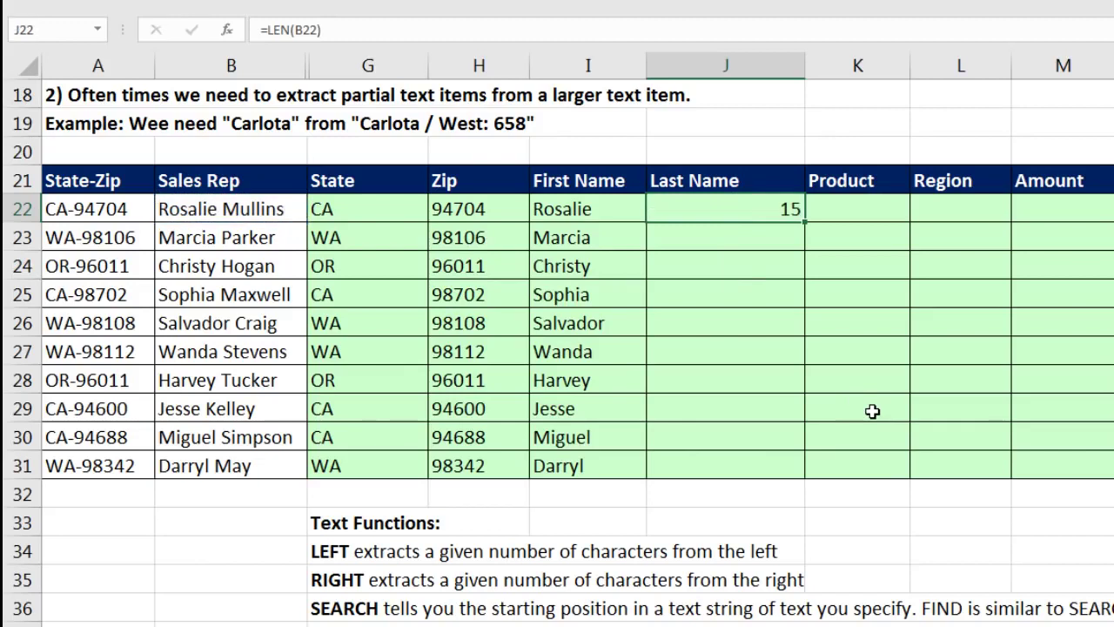
double_click(805, 219)
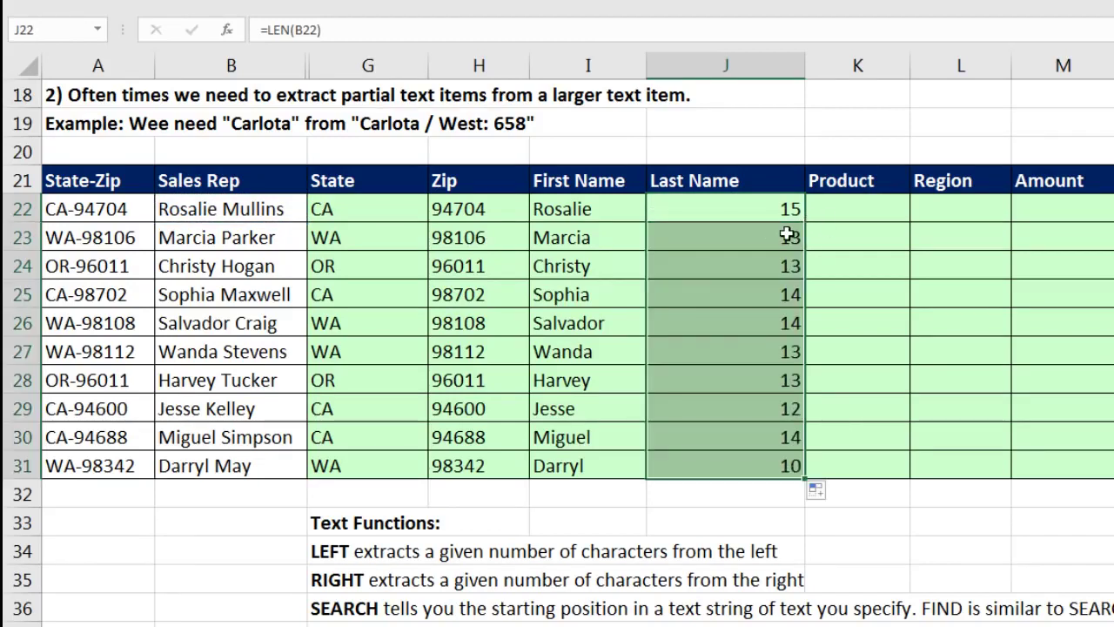
Subtract the space position from the name length in J22:J31 using =LEN(B22)-SEARCH(" ",B22).
key(F2)
text(-se)
key(Tab)
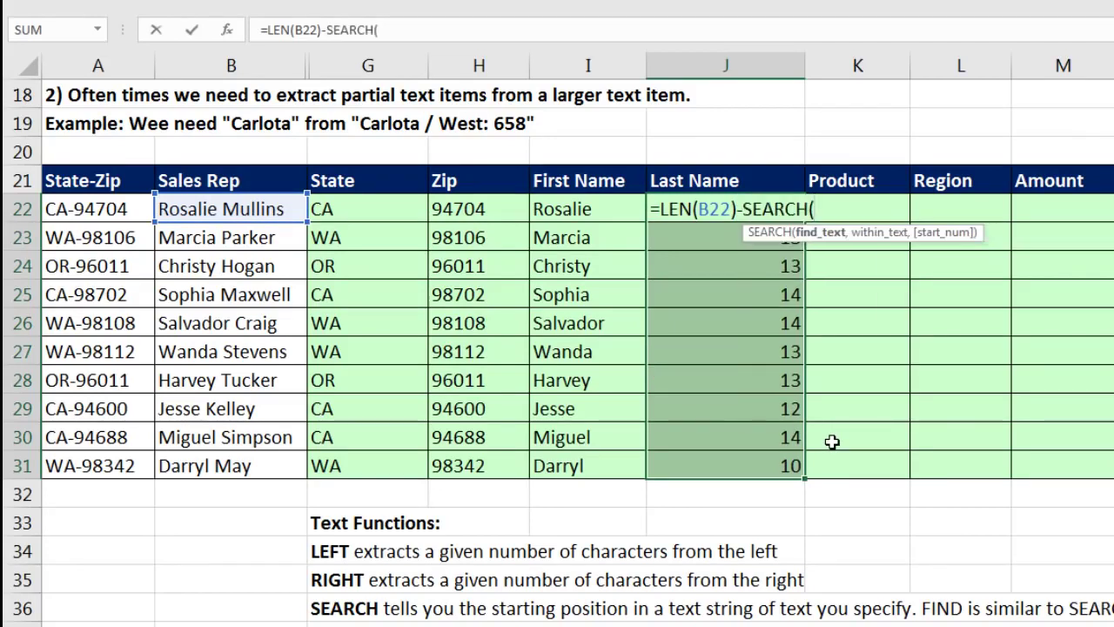
text(" ",)
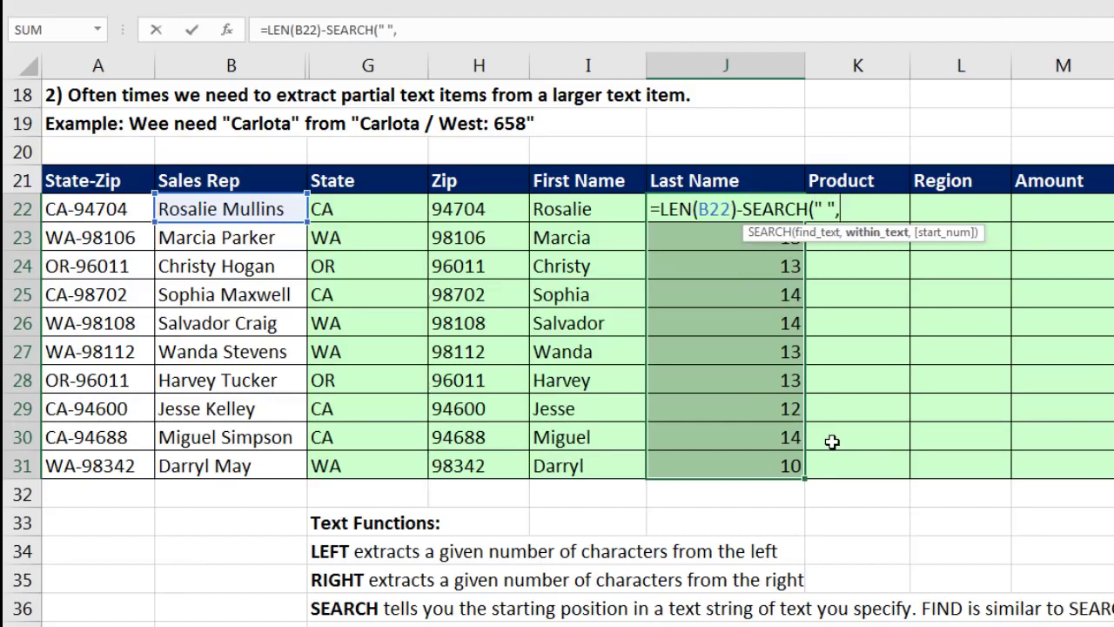
click(281, 215)
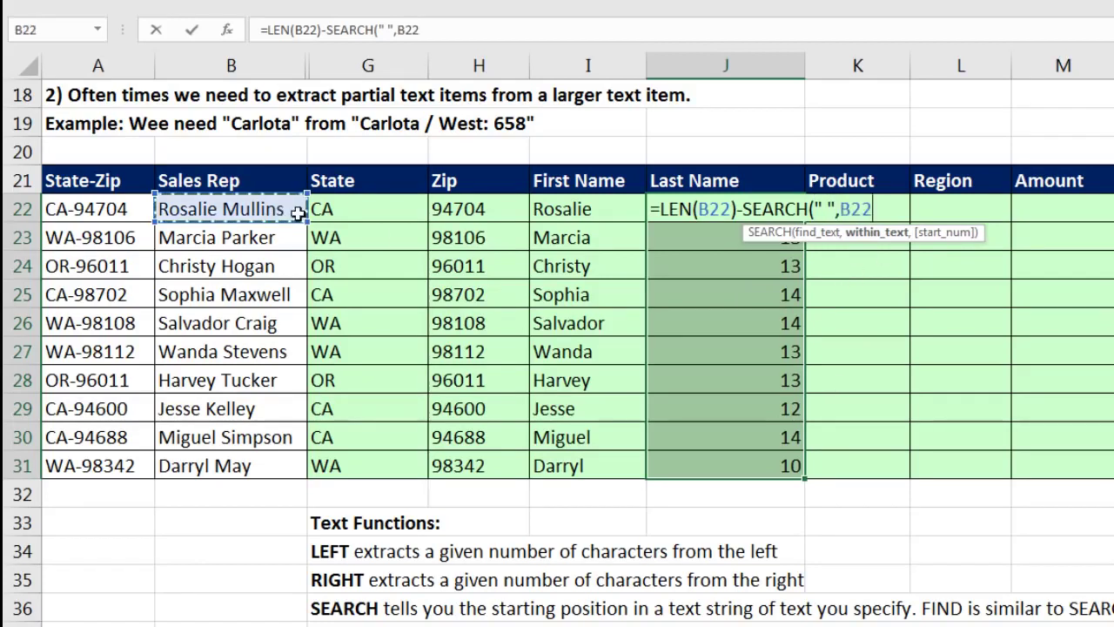
text())
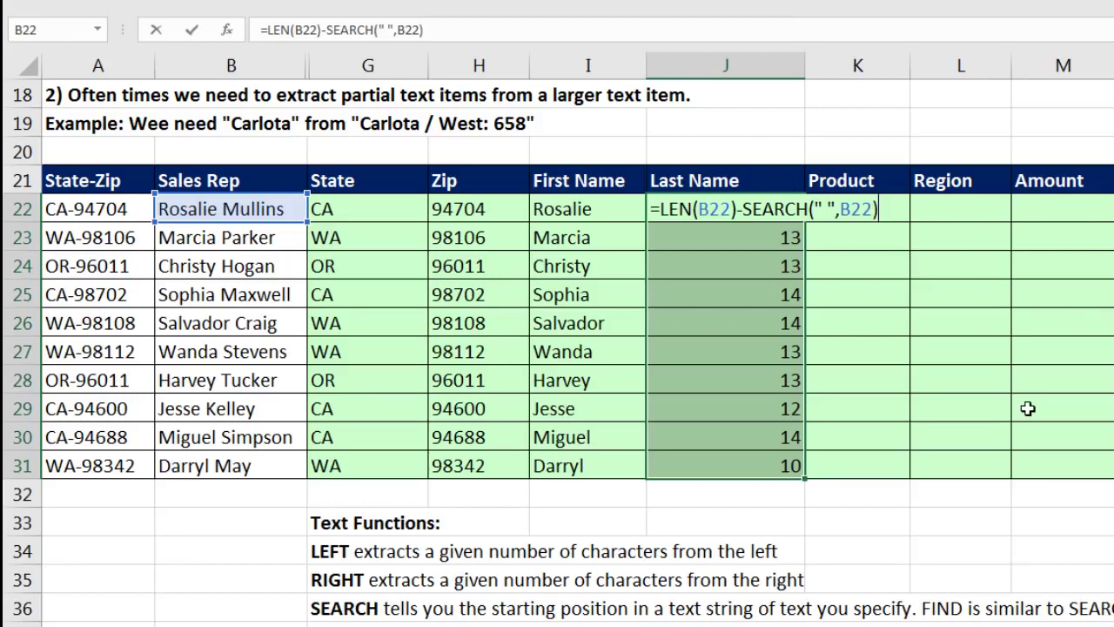
key(ctrl+Return)
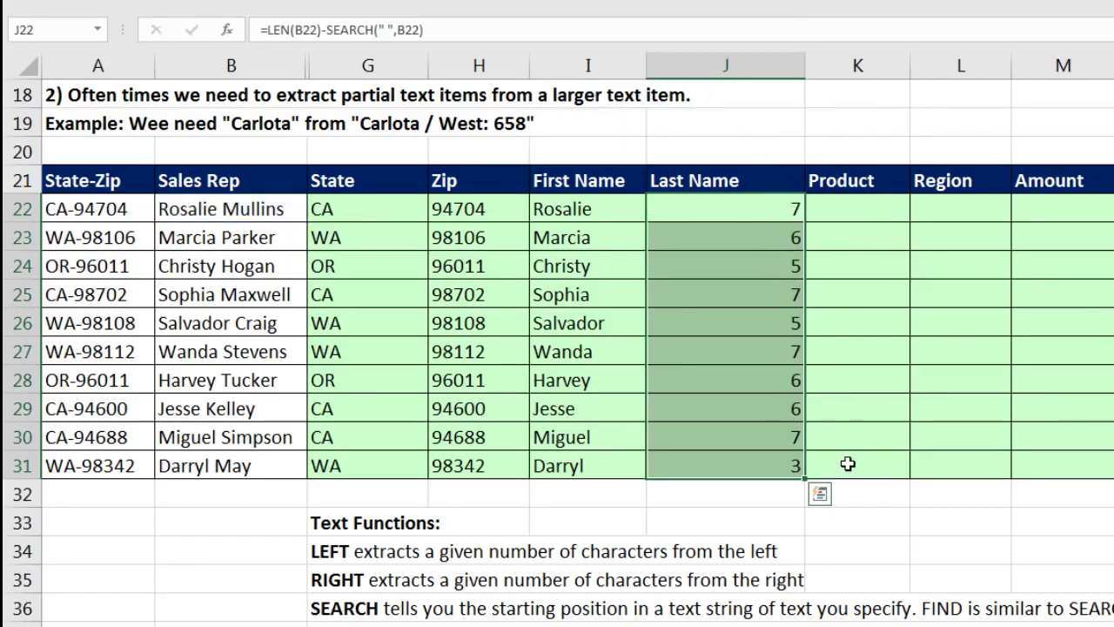
Extract the last names by wrapping the formula in RIGHT as =RIGHT(B22,LEN(B22)-SEARCH(" ",B22)) in J22 and copying it down through J31.
click(752, 217)
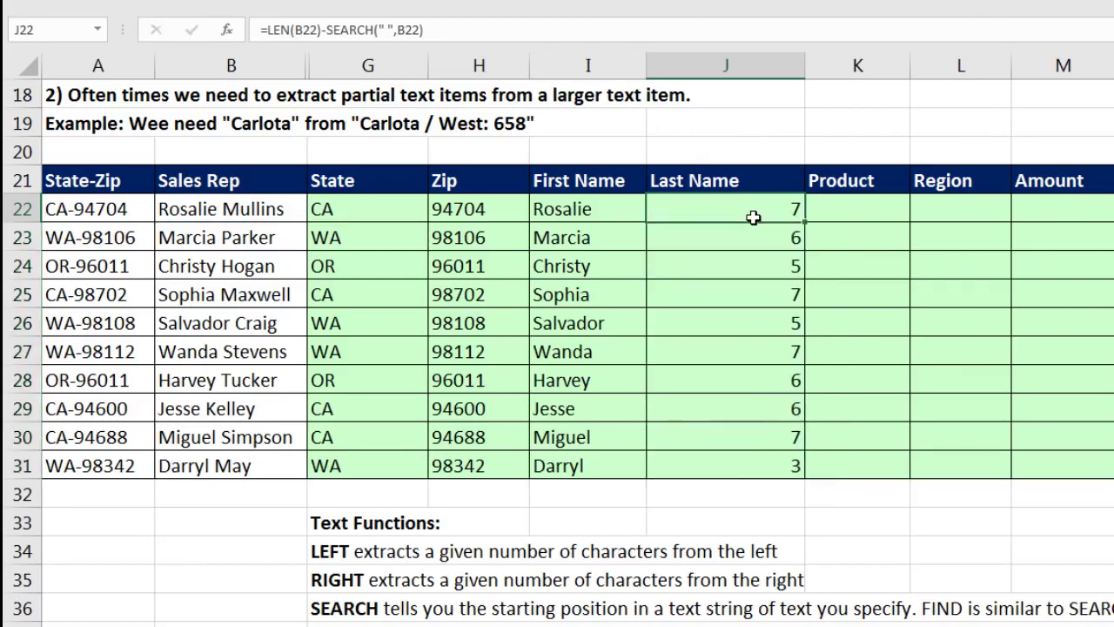
click(752, 238)
click(757, 270)
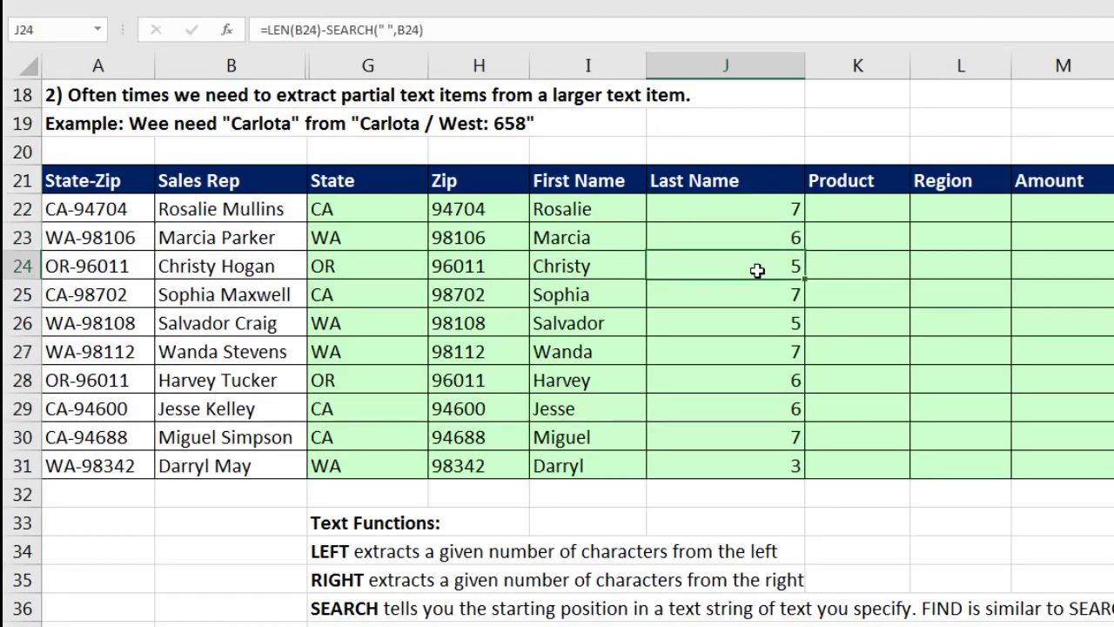
double_click(736, 211)
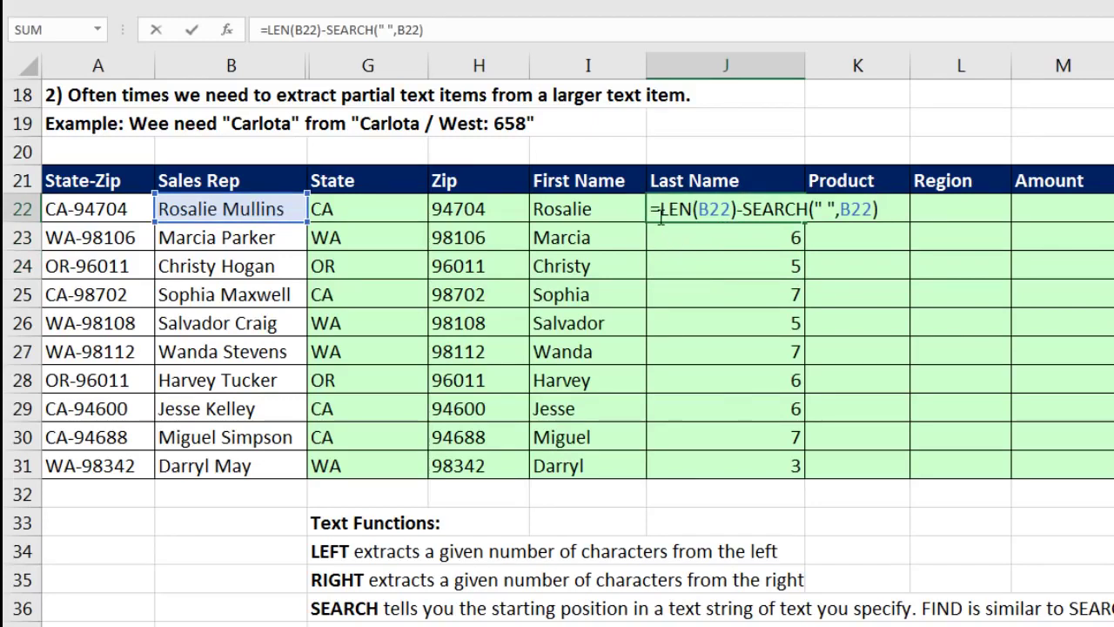
text(right)
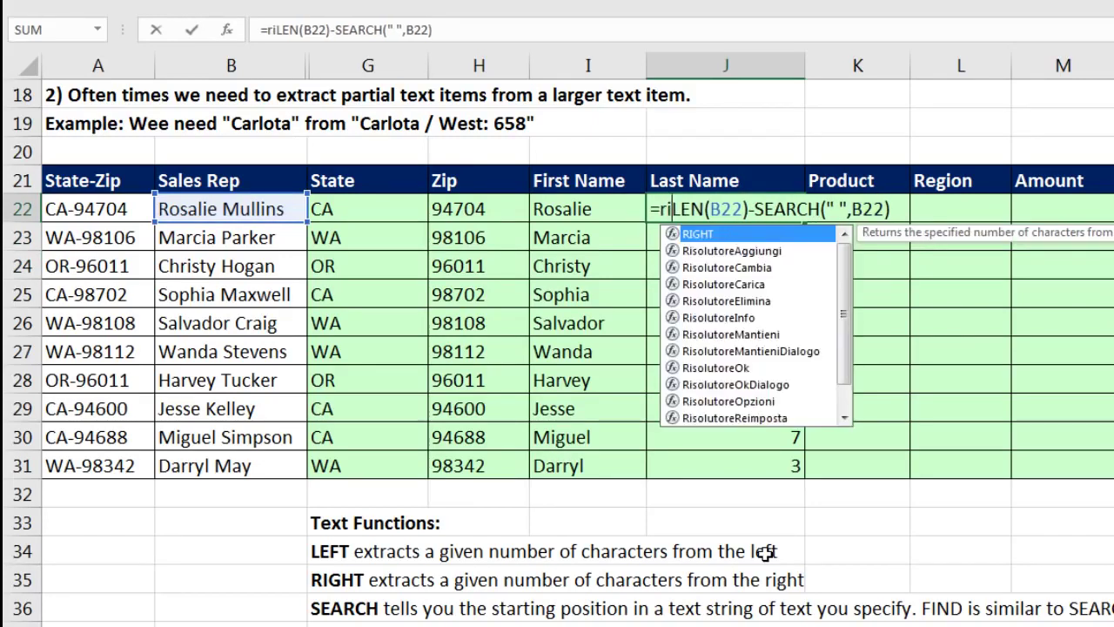
key(Tab)
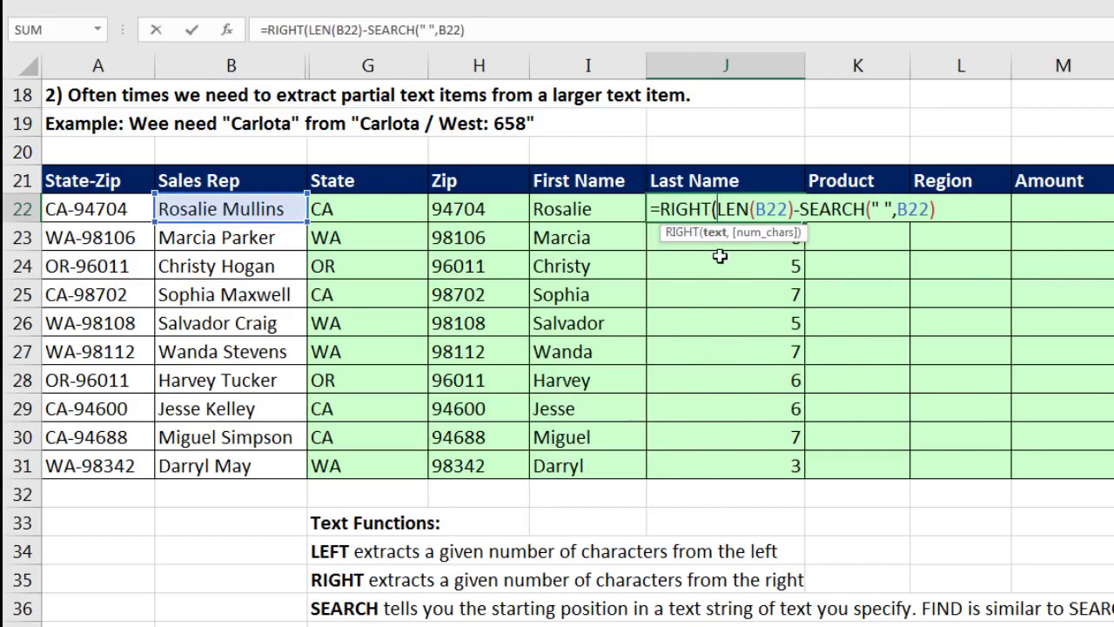
click(251, 210)
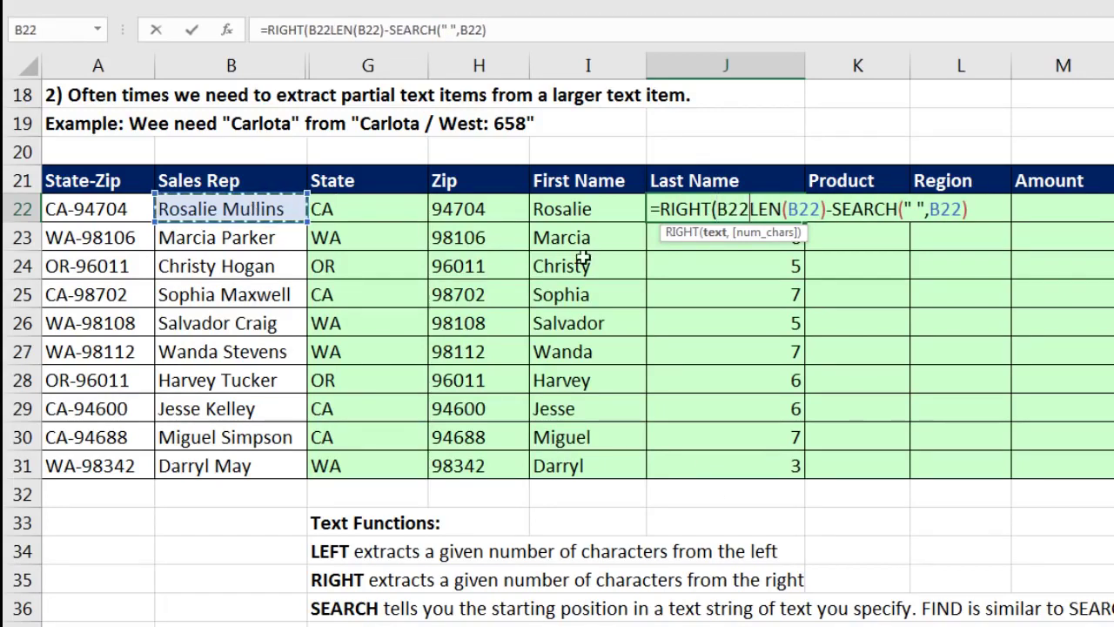
text(,)
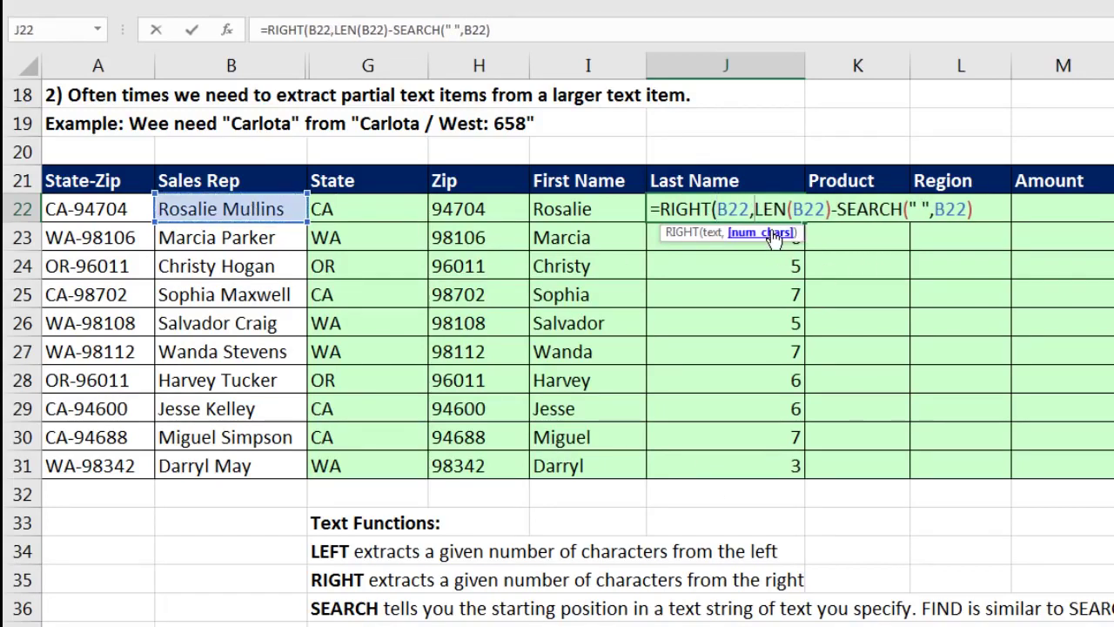
click(770, 233)
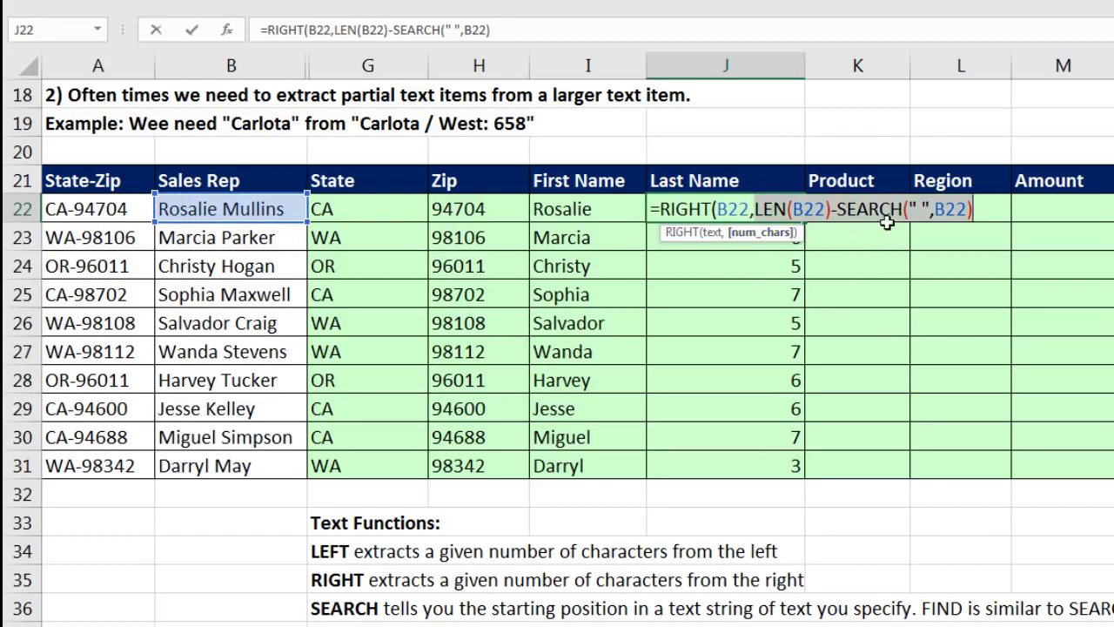
click(992, 209)
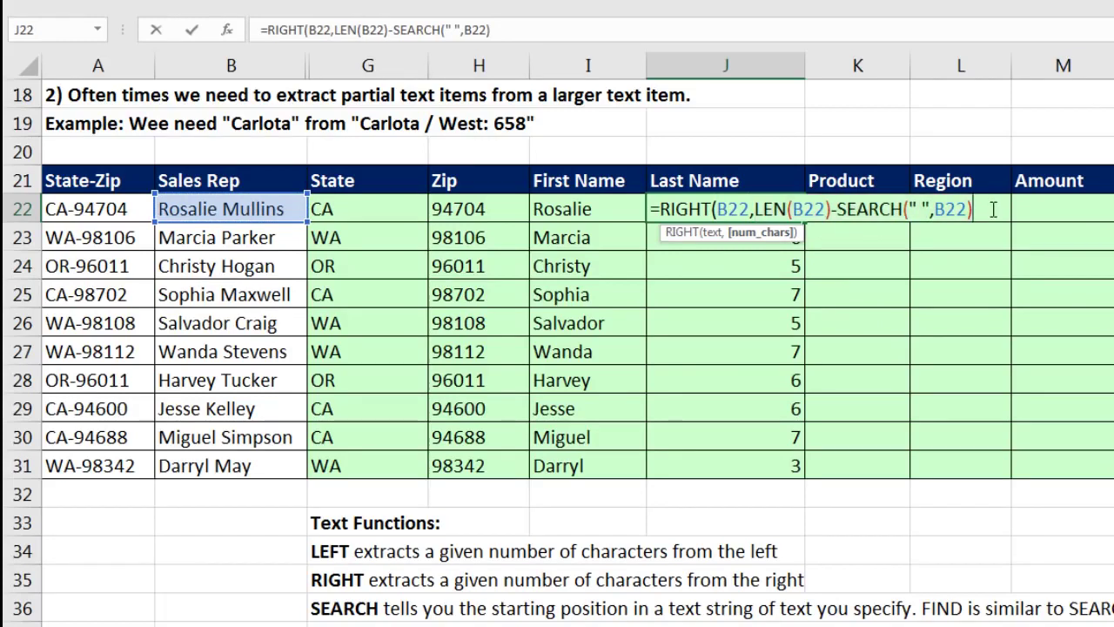
text())
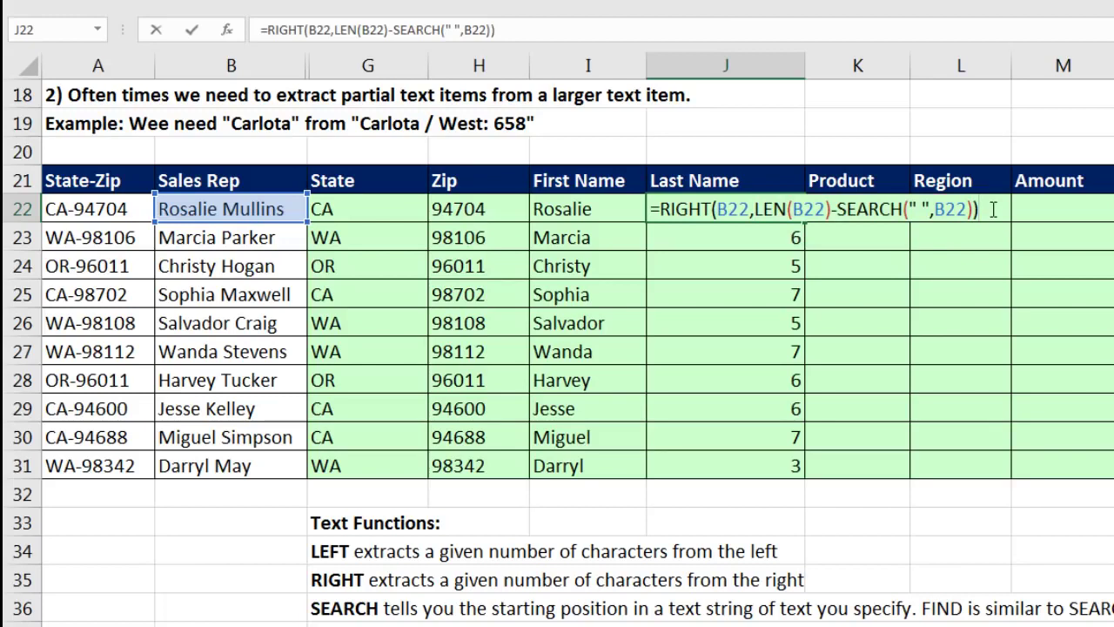
key(ctrl+Return)
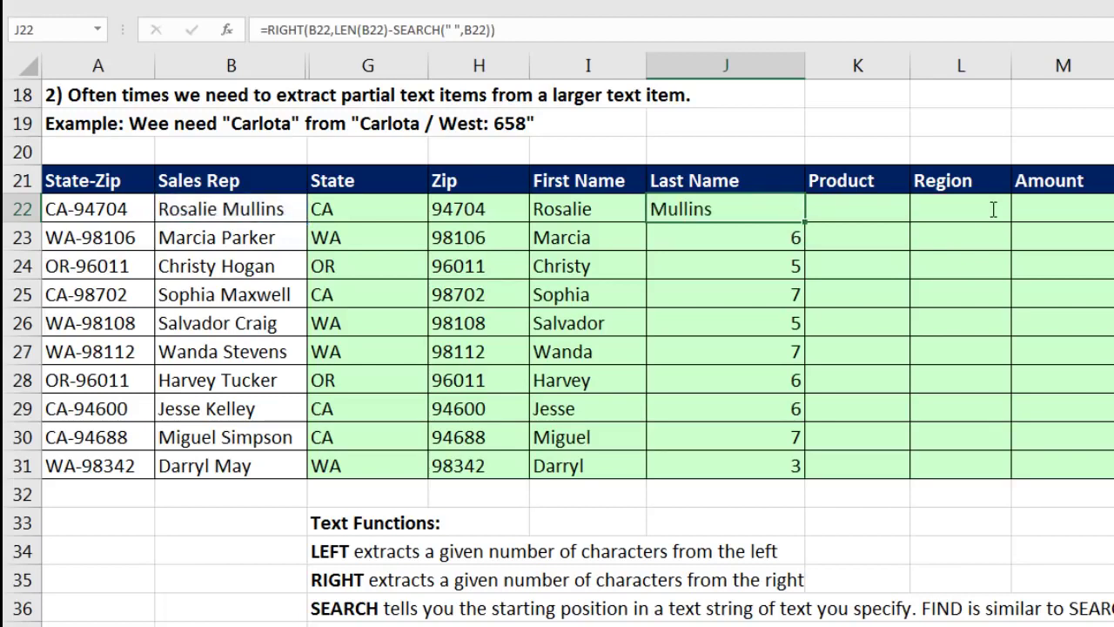
double_click(803, 223)
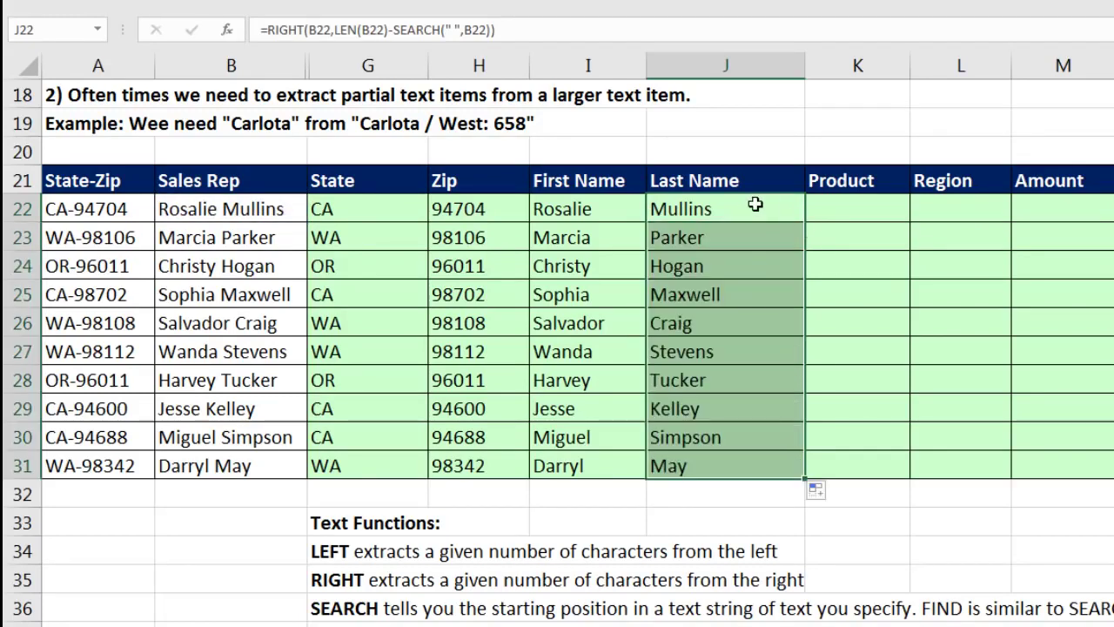
Check the cell references of the last name, first name, zip and state formulas in row 31 without changing them.
click(726, 467)
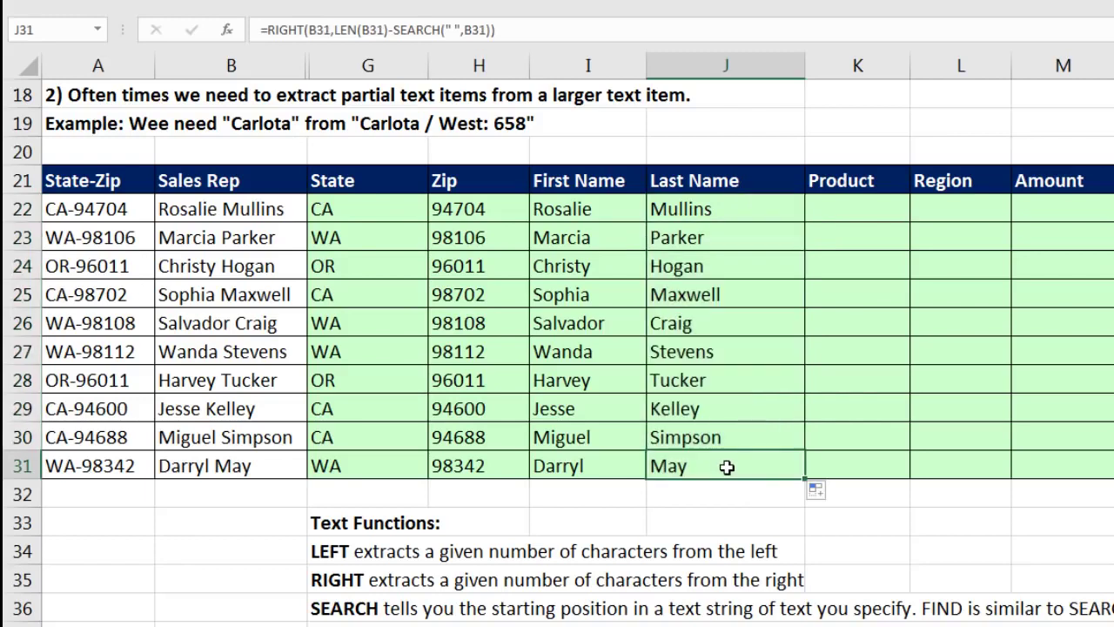
key(F2)
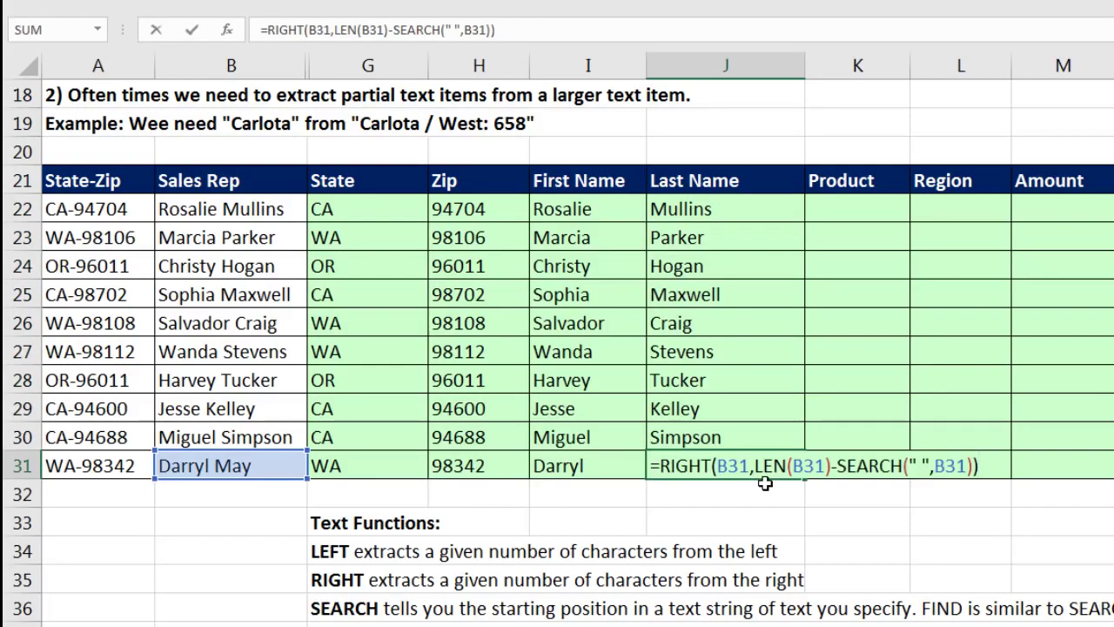
key(Escape)
click(603, 466)
key(F2)
key(Escape)
click(497, 466)
key(F2)
key(Escape)
click(391, 464)
key(F2)
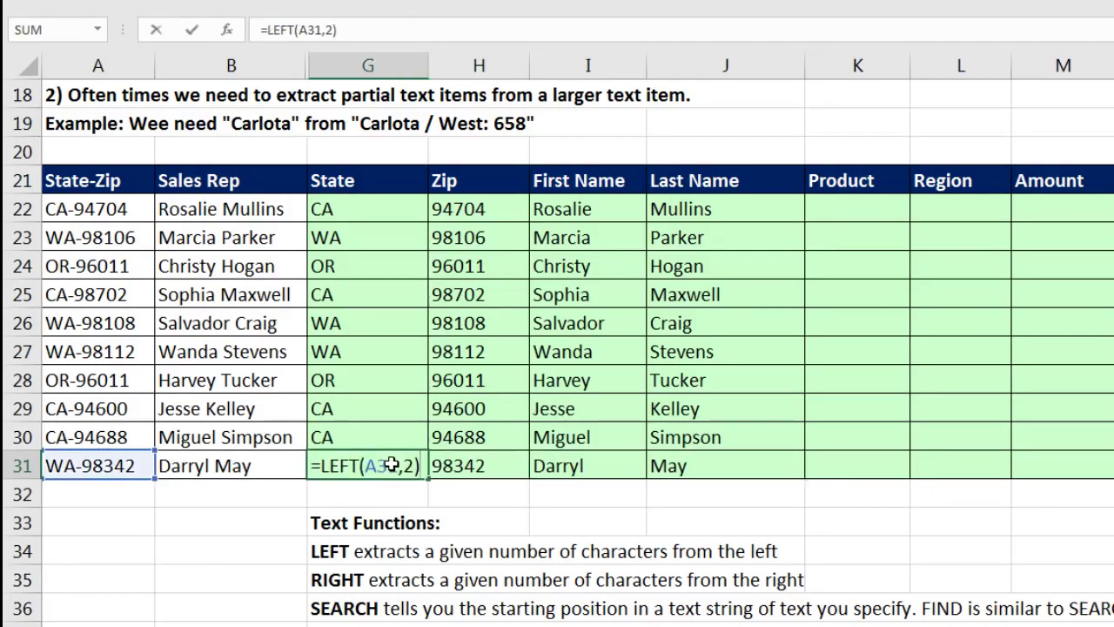
key(Escape)
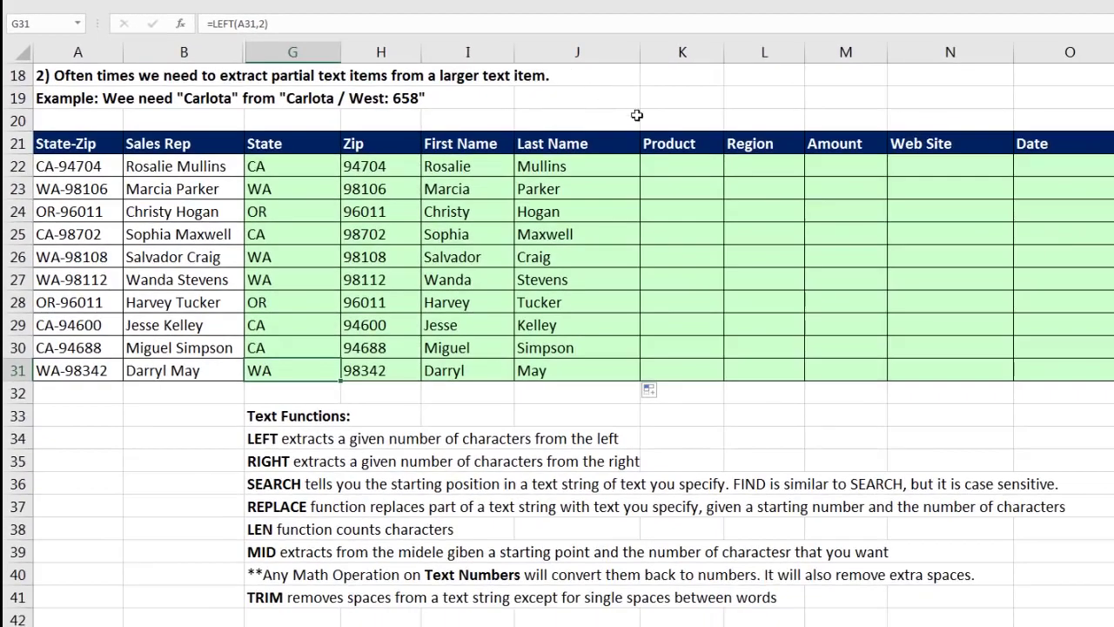
Unhide the columns between B and G.
click(663, 162)
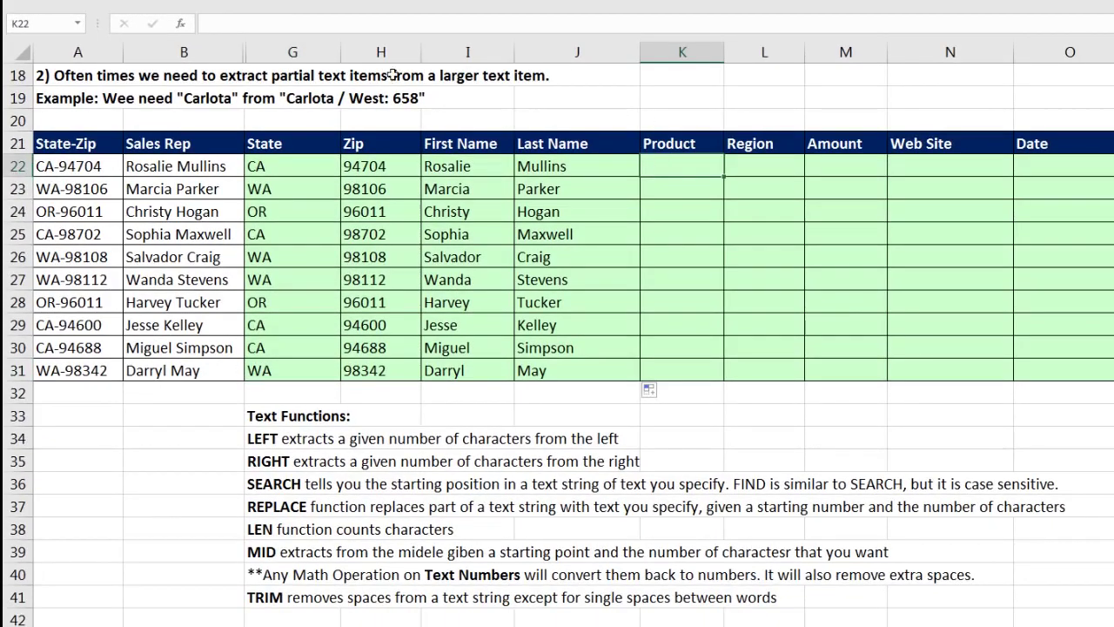
click(200, 54)
drag(245, 53, 277, 52)
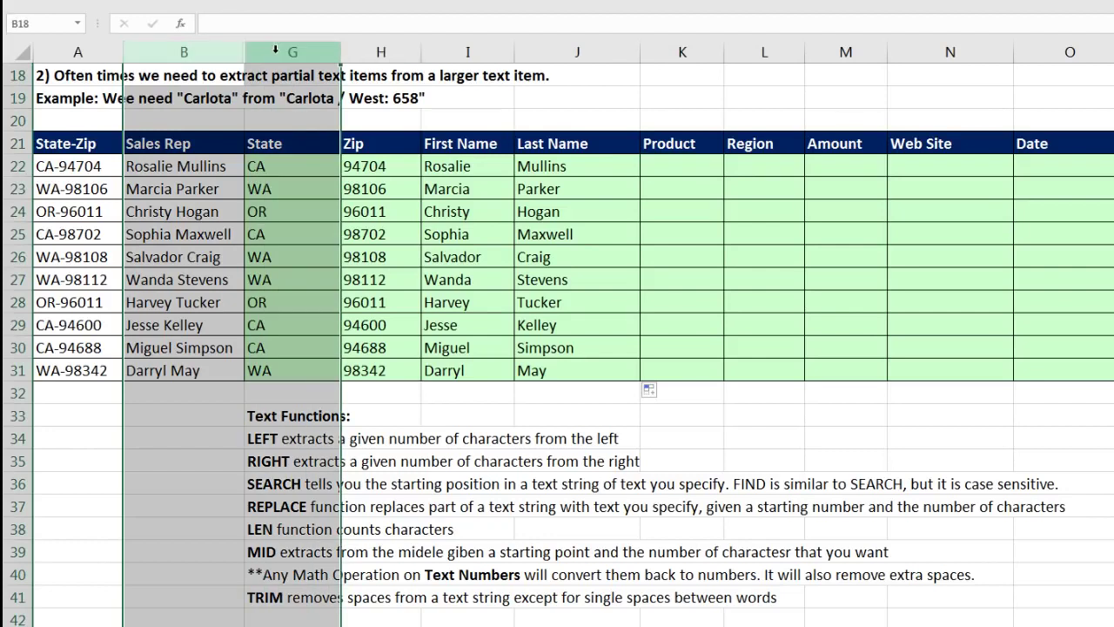
right_click(277, 52)
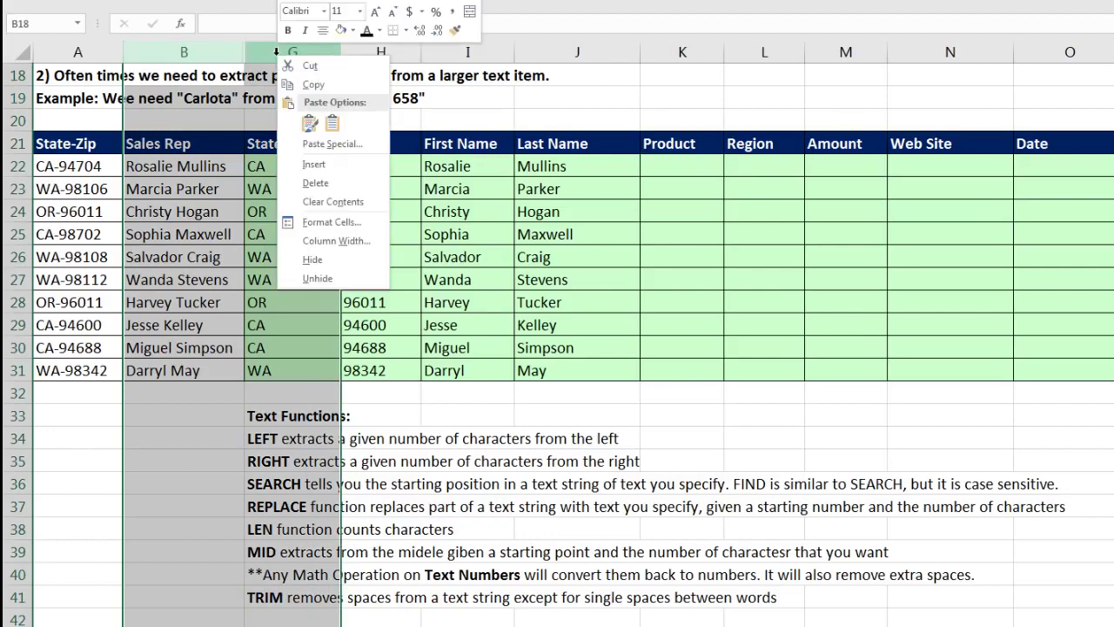
click(320, 278)
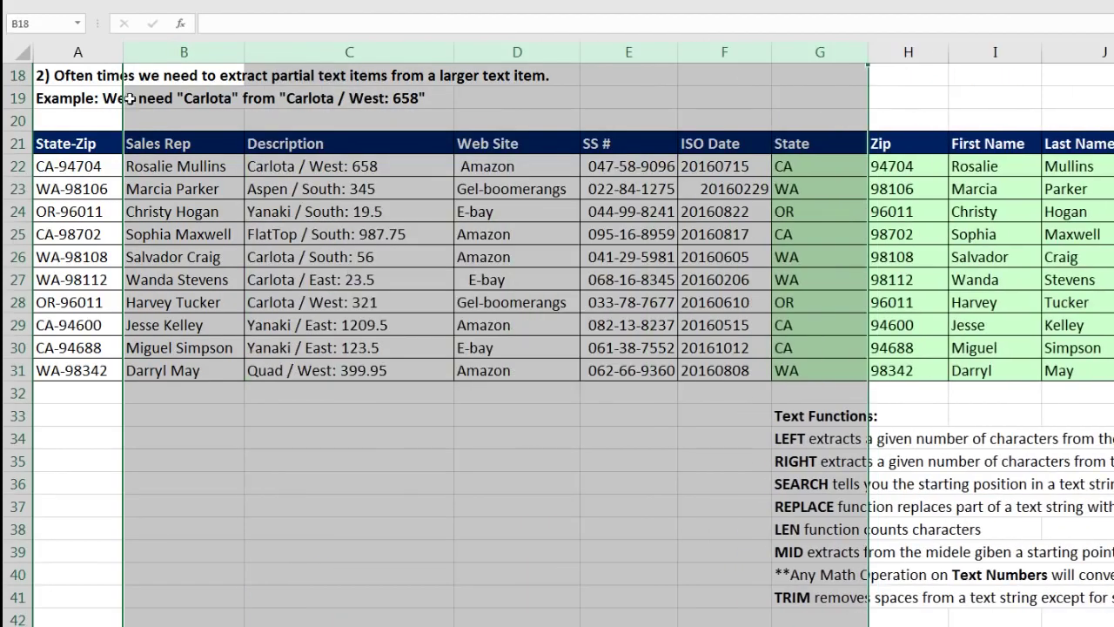
Hide columns A, B, E and F together.
click(87, 52)
drag(138, 52, 209, 53)
ctrl+click(595, 51)
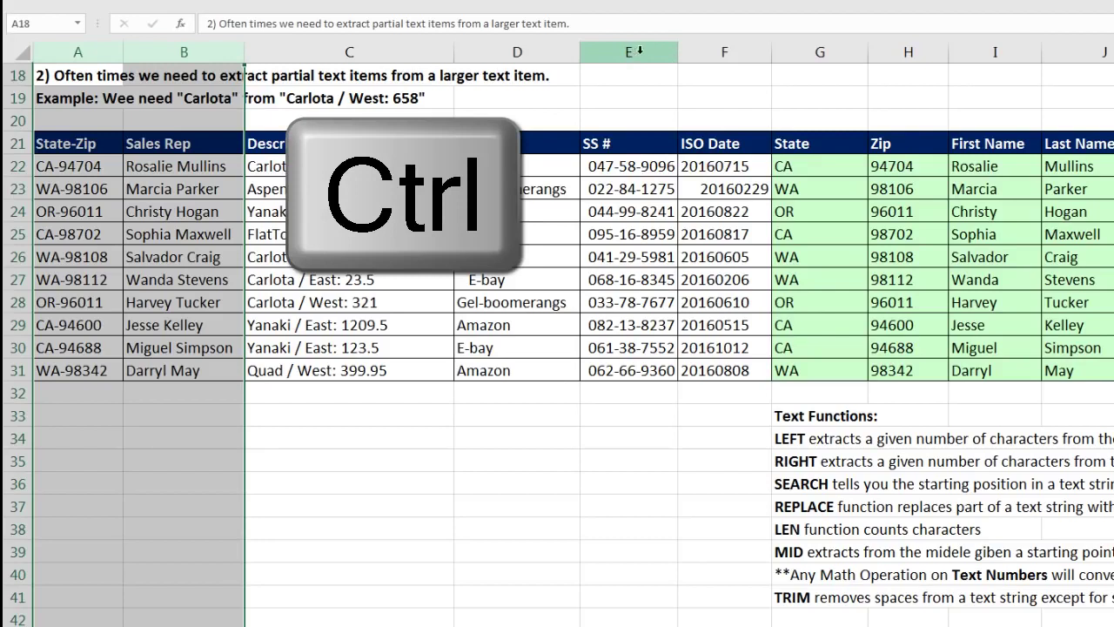
drag(629, 52, 707, 51)
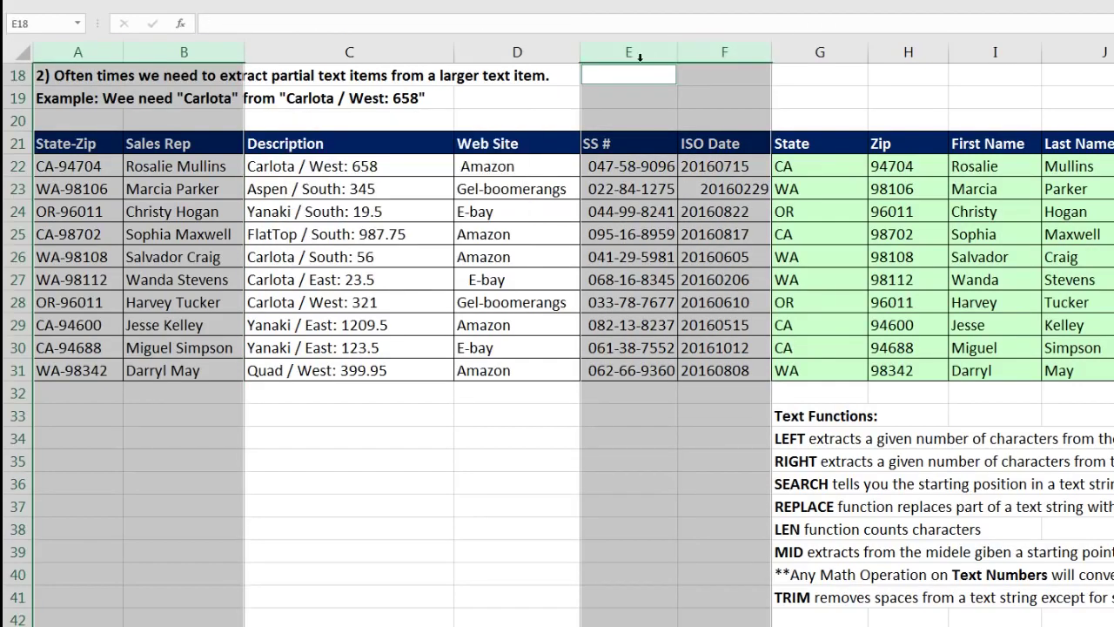
right_click(628, 54)
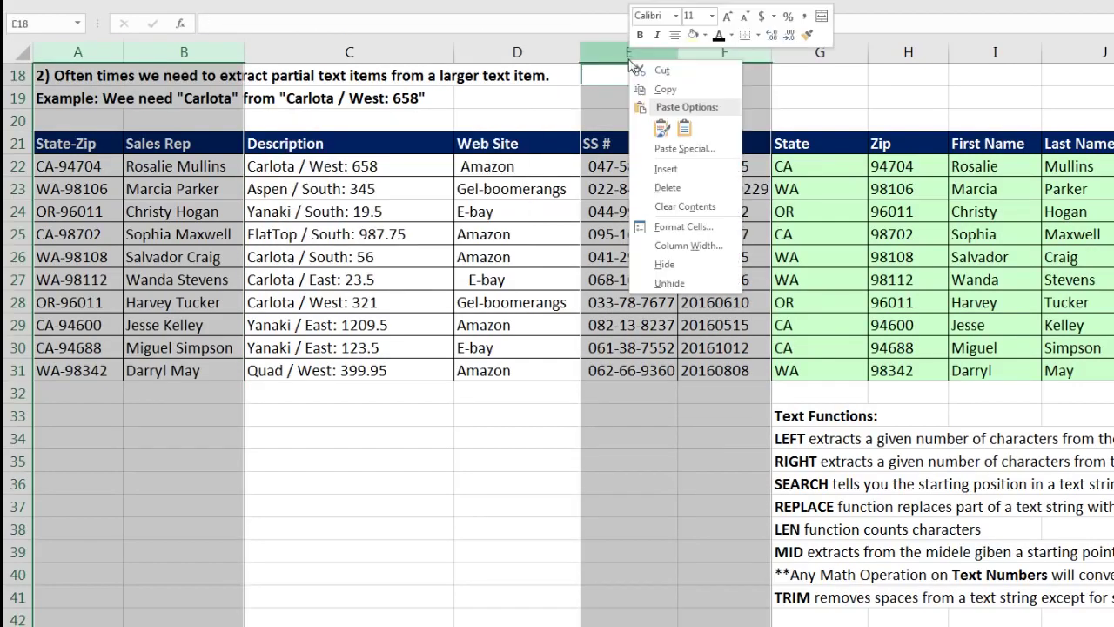
click(666, 264)
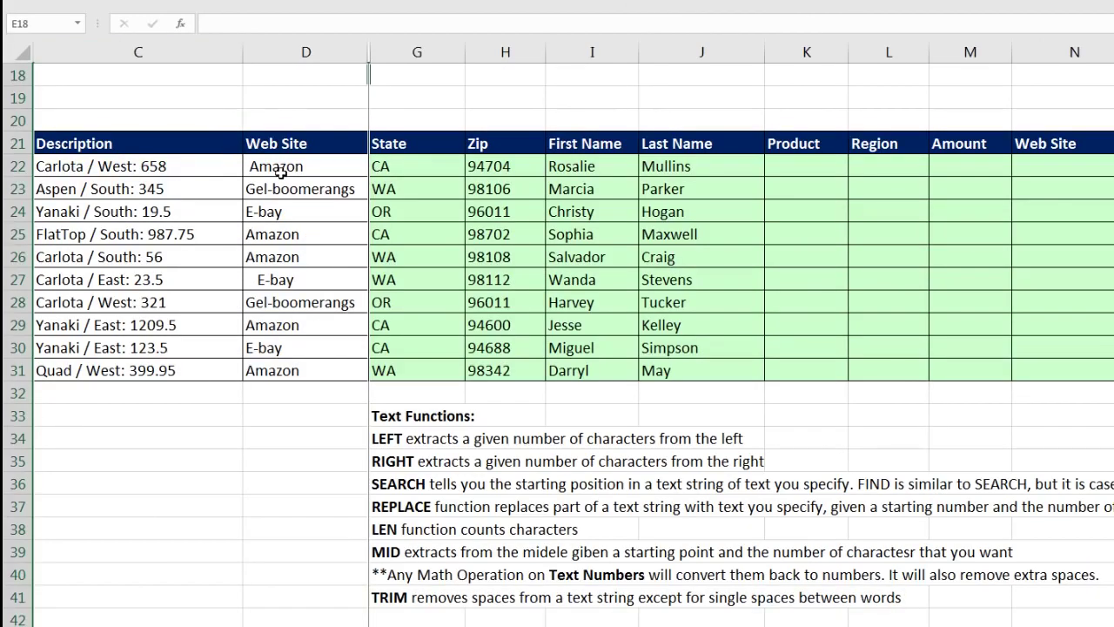
Locate the slash in each description by entering =SEARCH("/",C22) in K22 and copying it down through K31.
click(799, 169)
click(902, 165)
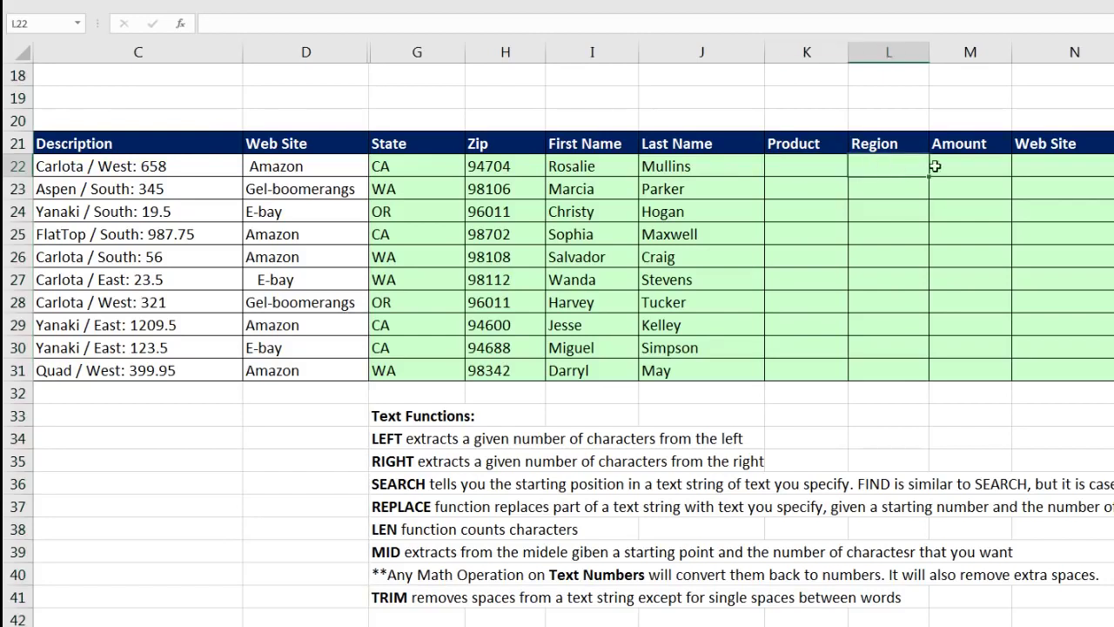
click(944, 166)
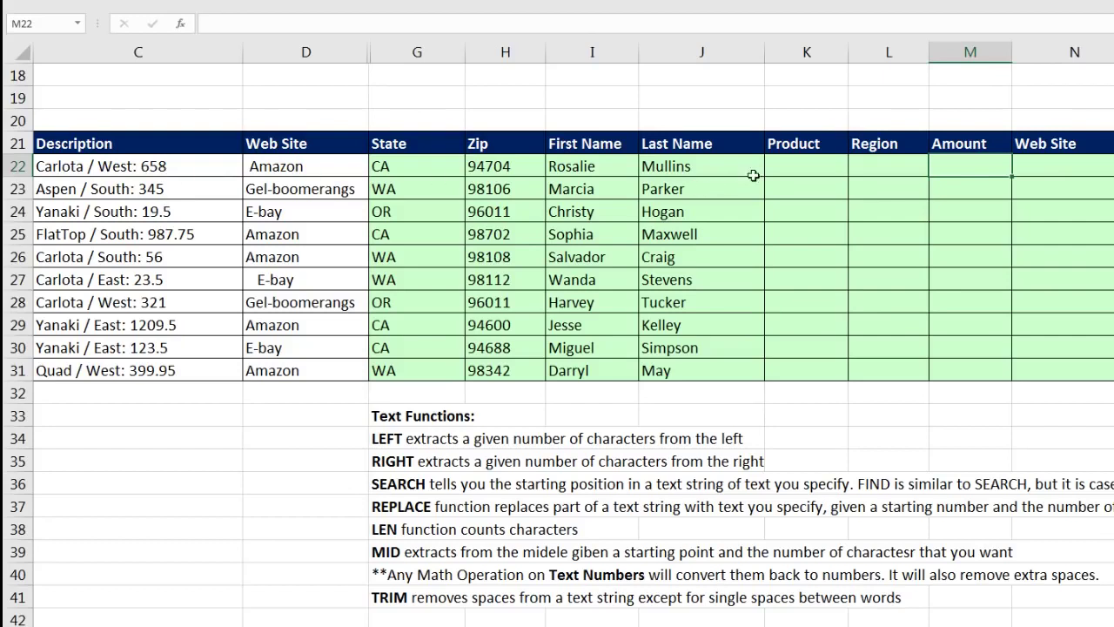
click(799, 160)
text(=se)
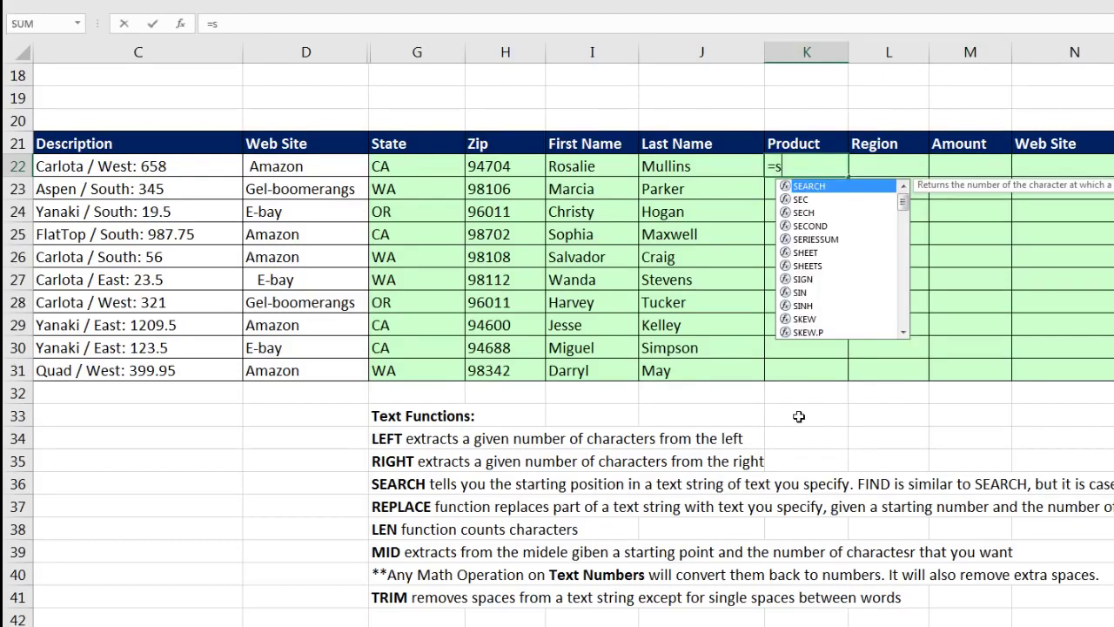
key(Tab)
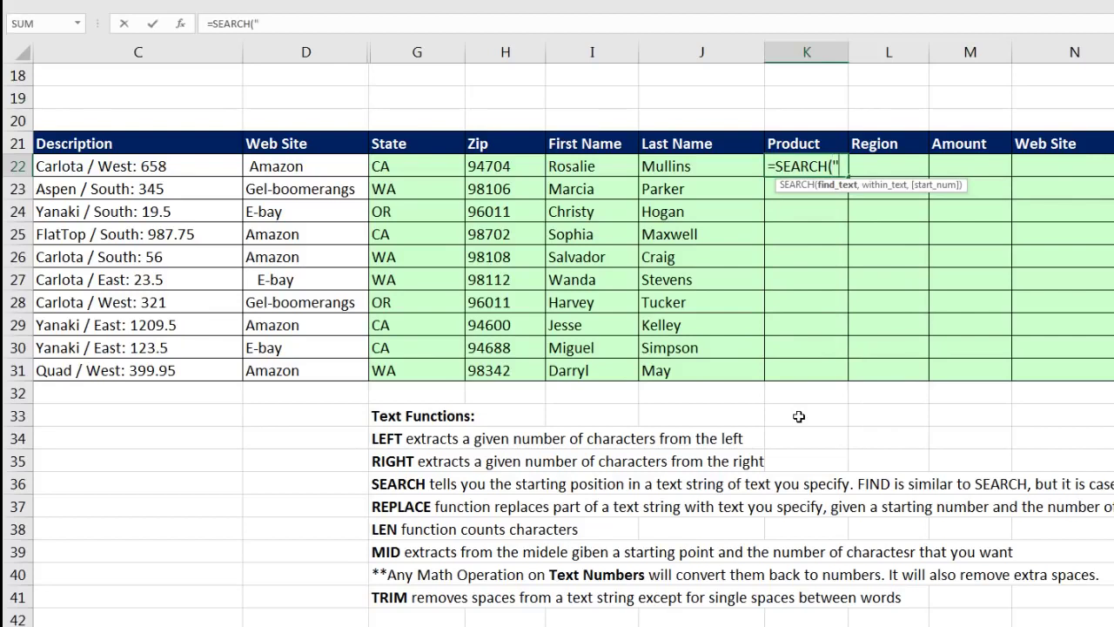
text("/",)
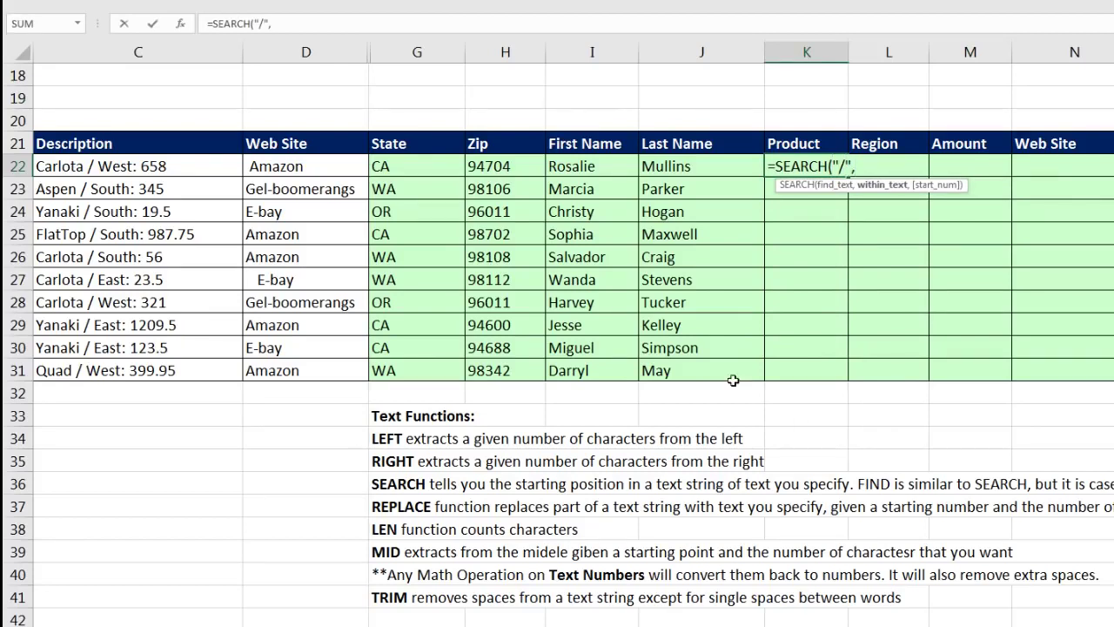
click(212, 165)
text())
key(ctrl+Return)
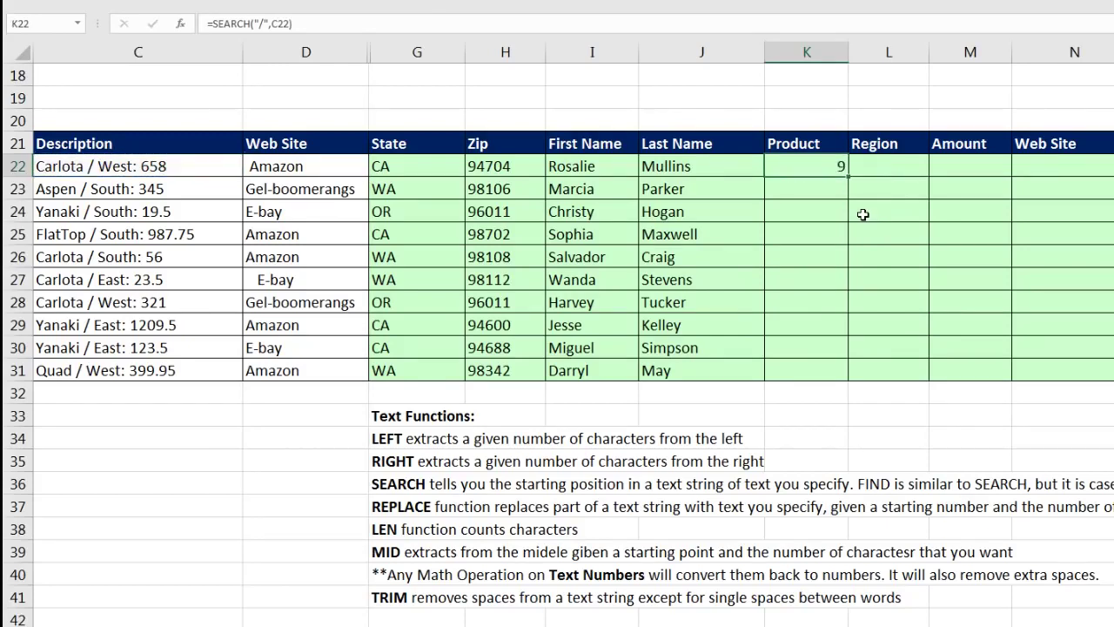
double_click(846, 176)
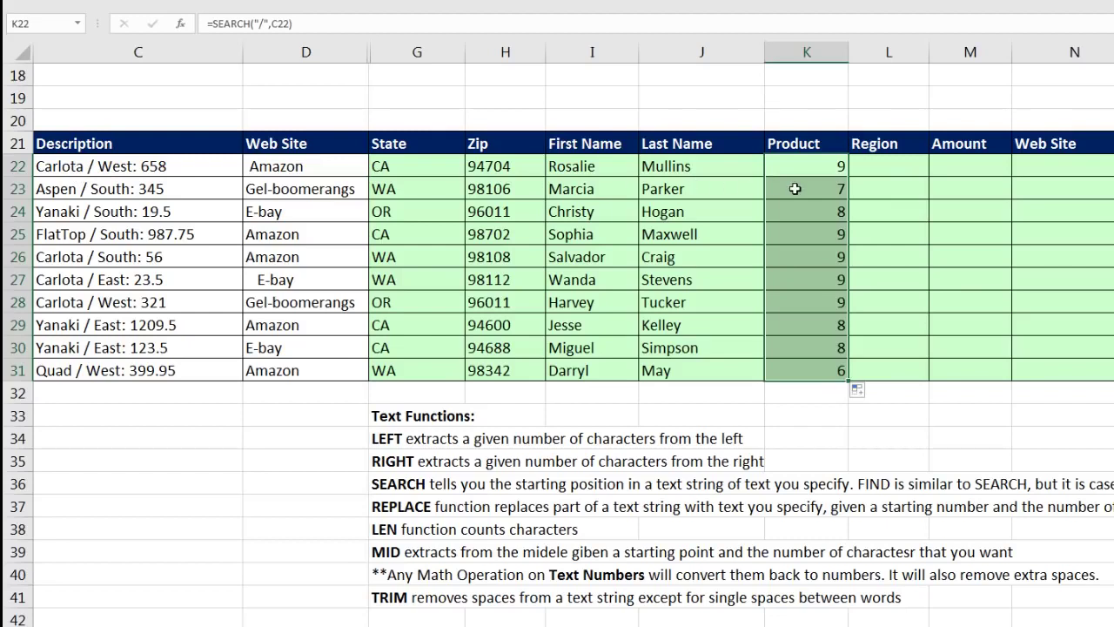
Subtract 2 from the slash position across K22:K31, making the K22 formula =SEARCH("/",C22)-2.
key(F2)
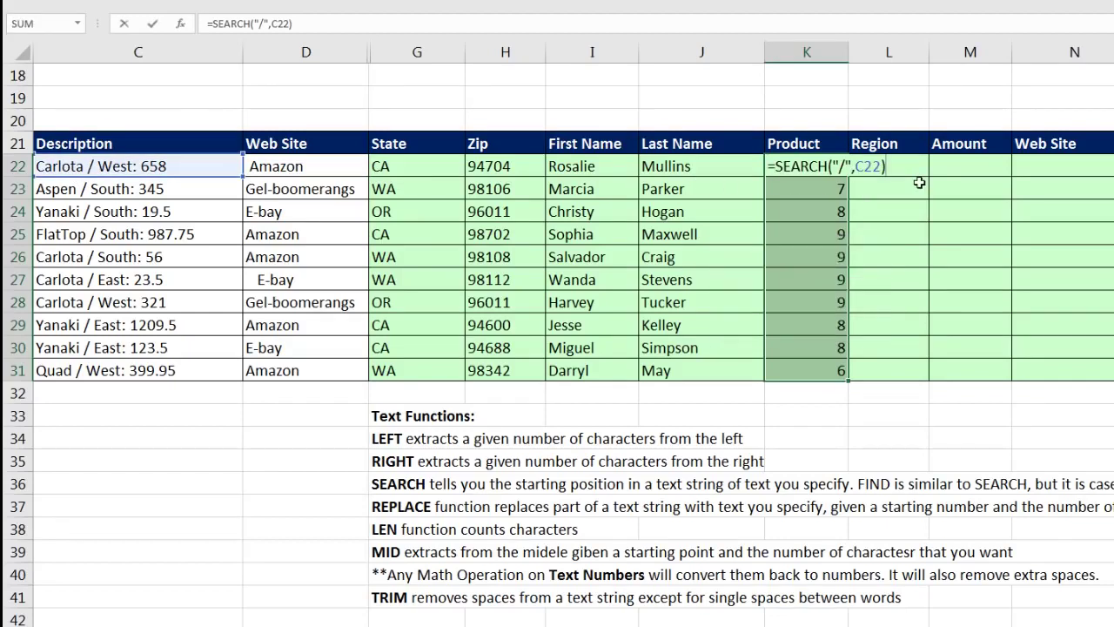
key(ctrl+Return)
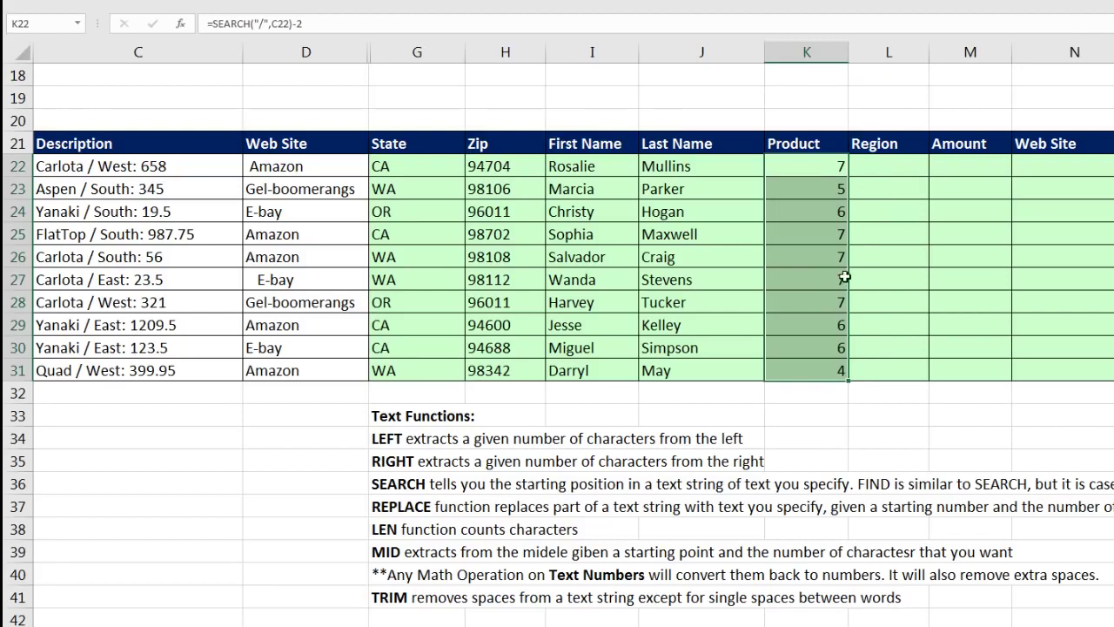
Extract the product names across K22:K31 by wrapping the existing formula in LEFT, making K22 =LEFT(C22,SEARCH("/",C22)-2).
key(F2)
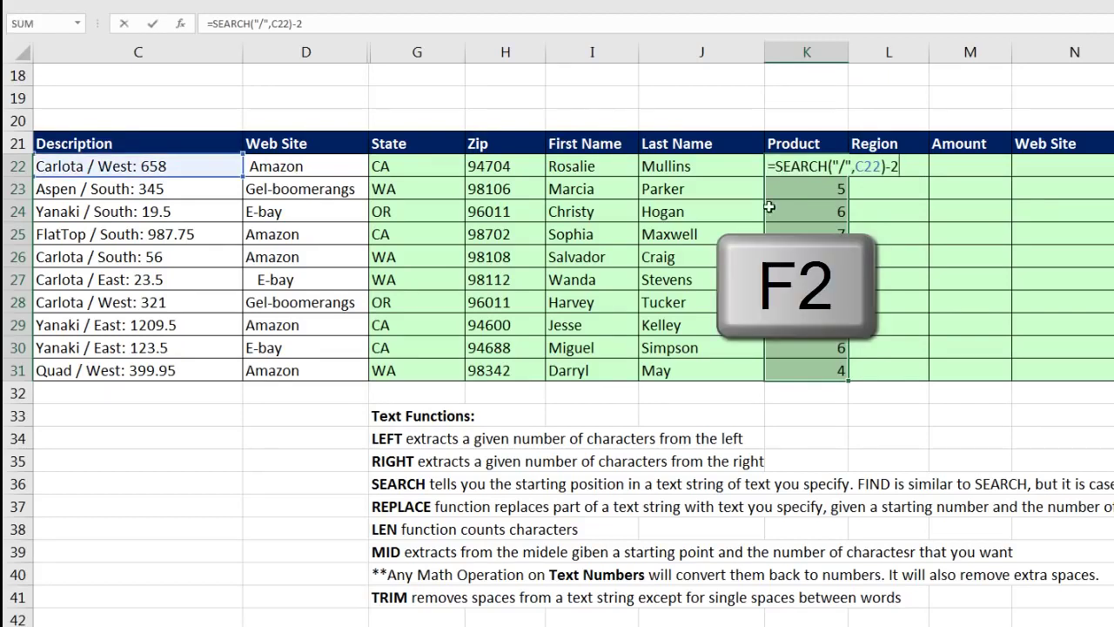
click(775, 167)
text(left)
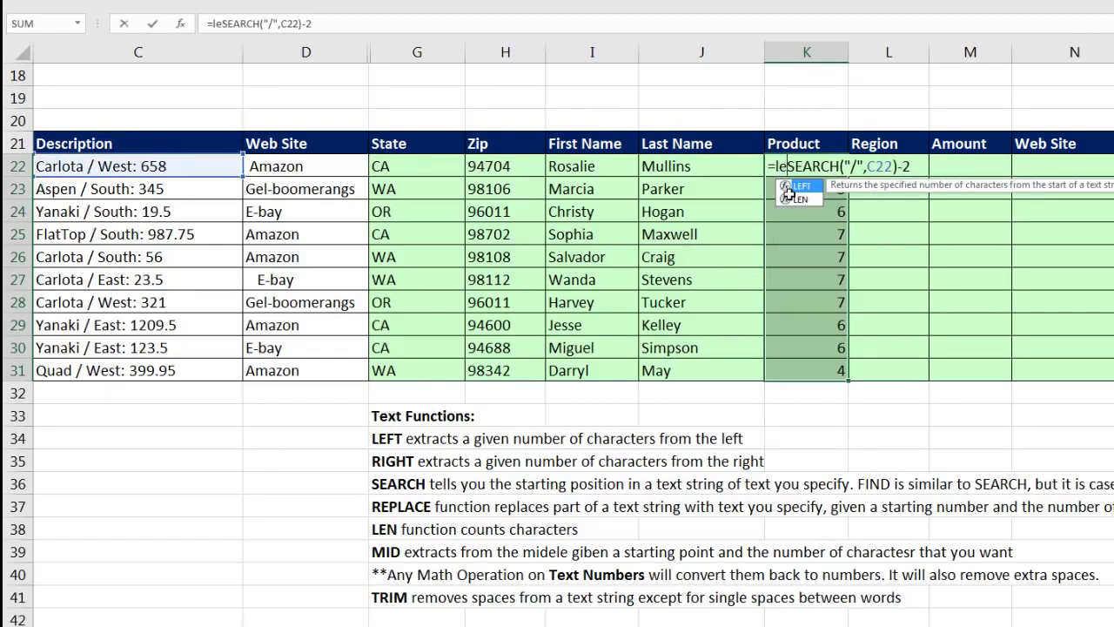
key(Tab)
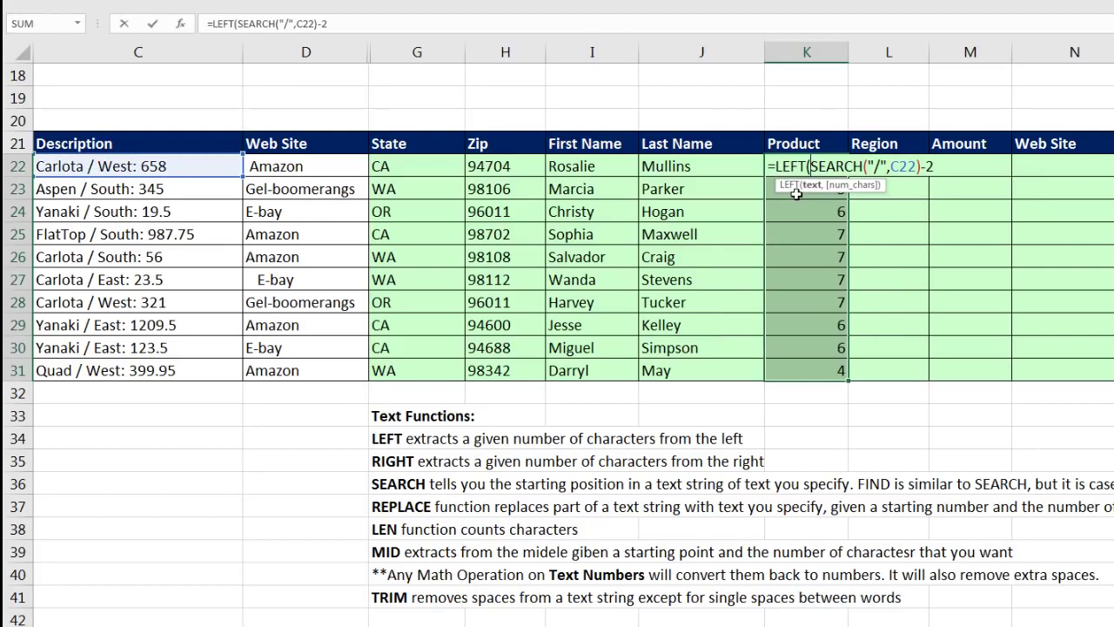
click(199, 169)
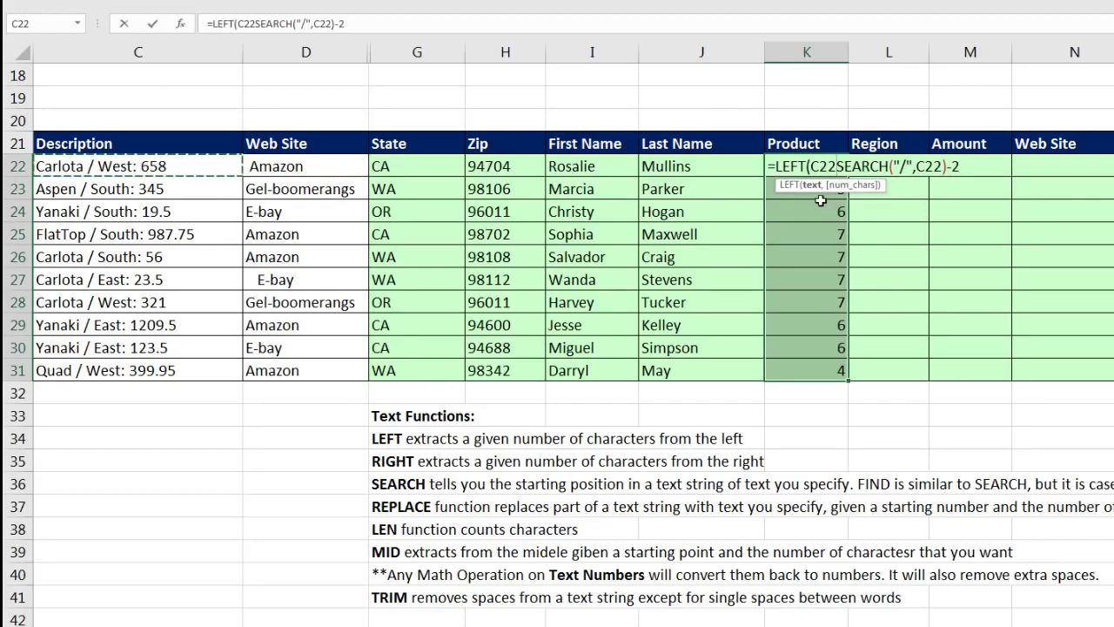
text(,)
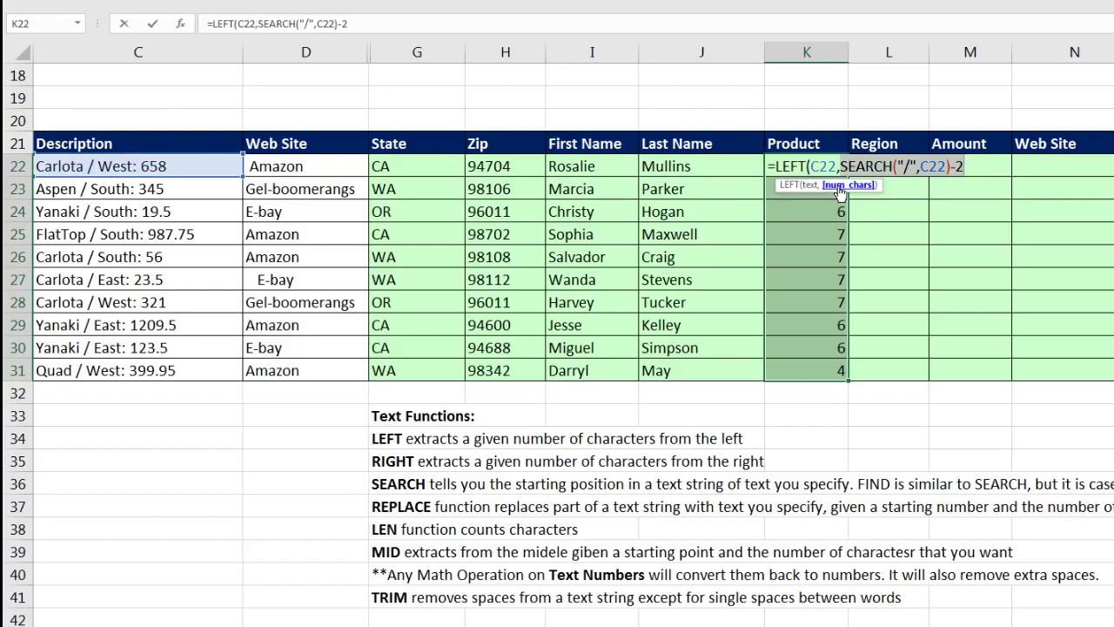
click(972, 166)
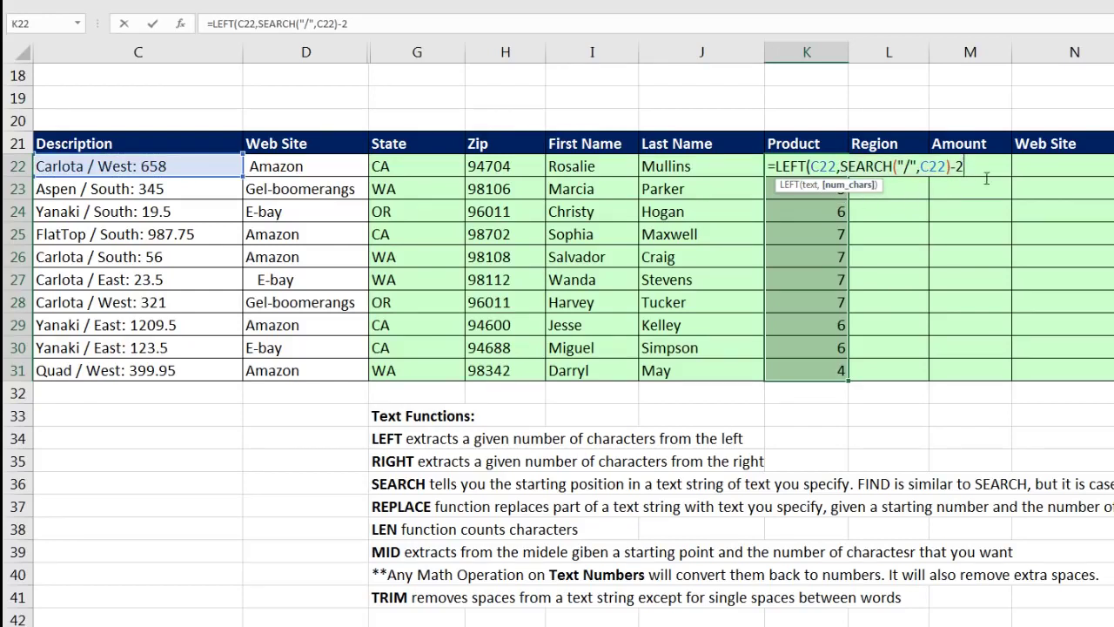
text())
key(ctrl+Return)
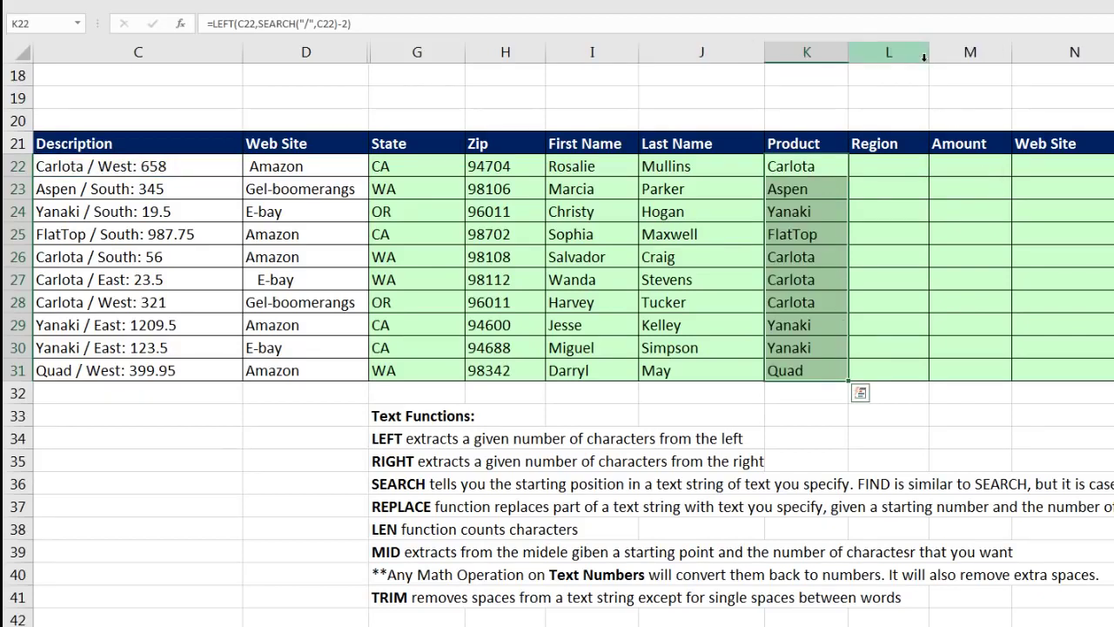
Hide columns G through J.
click(877, 167)
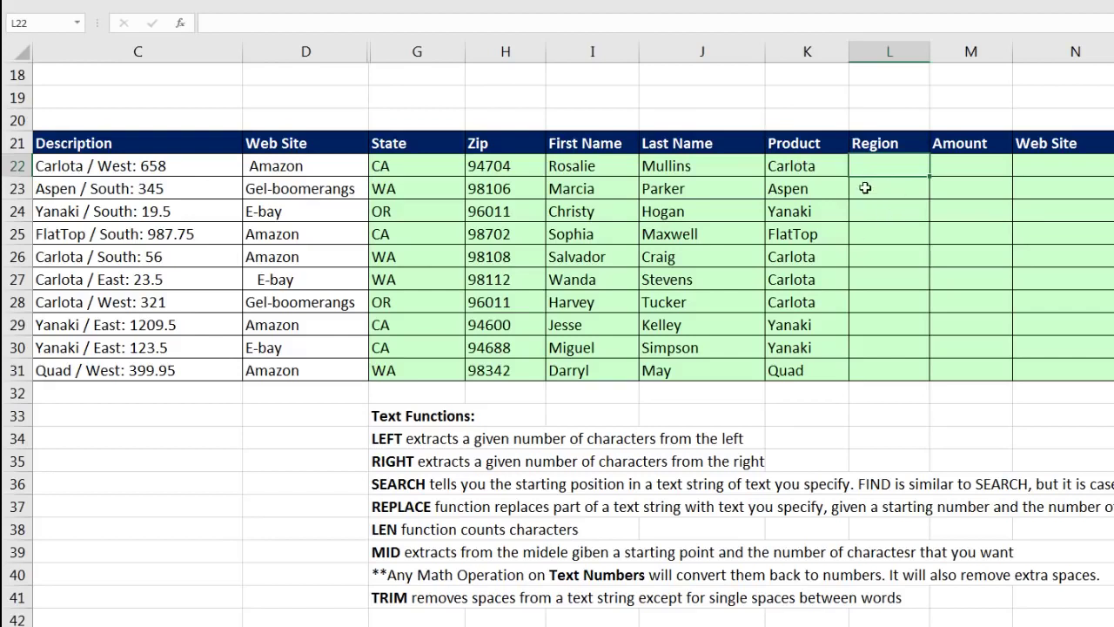
click(417, 52)
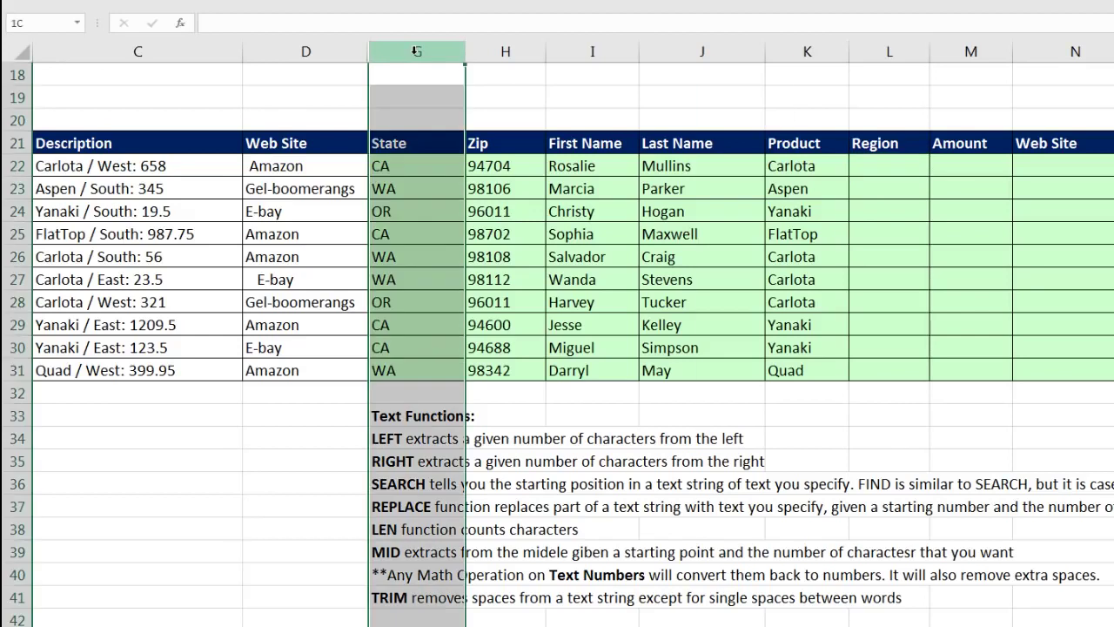
drag(425, 53, 694, 47)
right_click(694, 47)
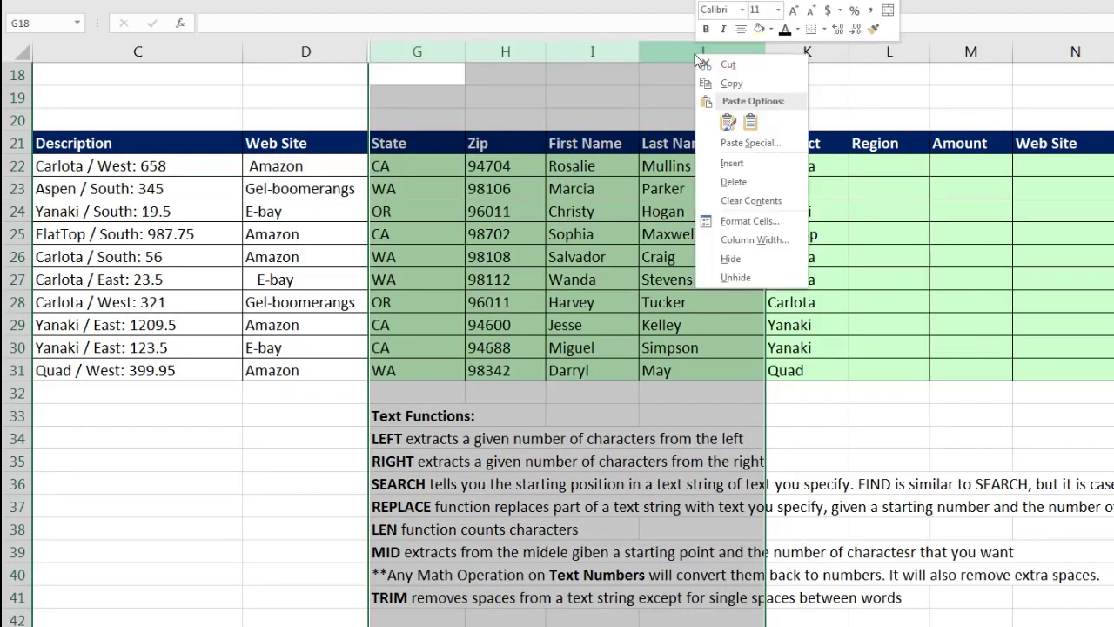
click(749, 258)
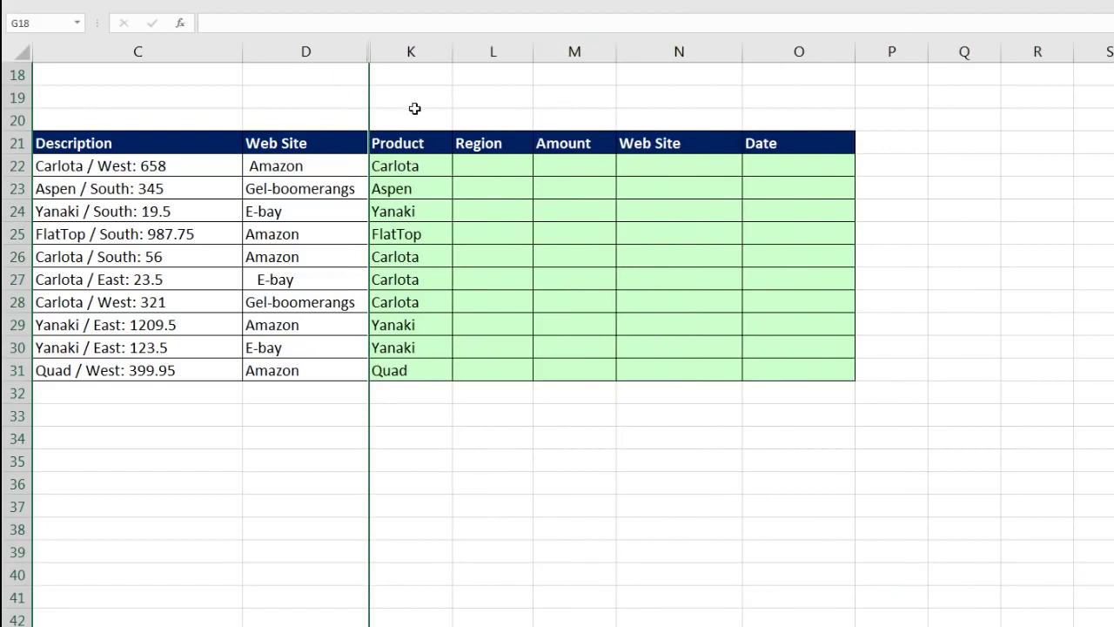
Locate the colon in each description by entering =SEARCH(":",C22) in L22 and copying it down through L31.
click(469, 172)
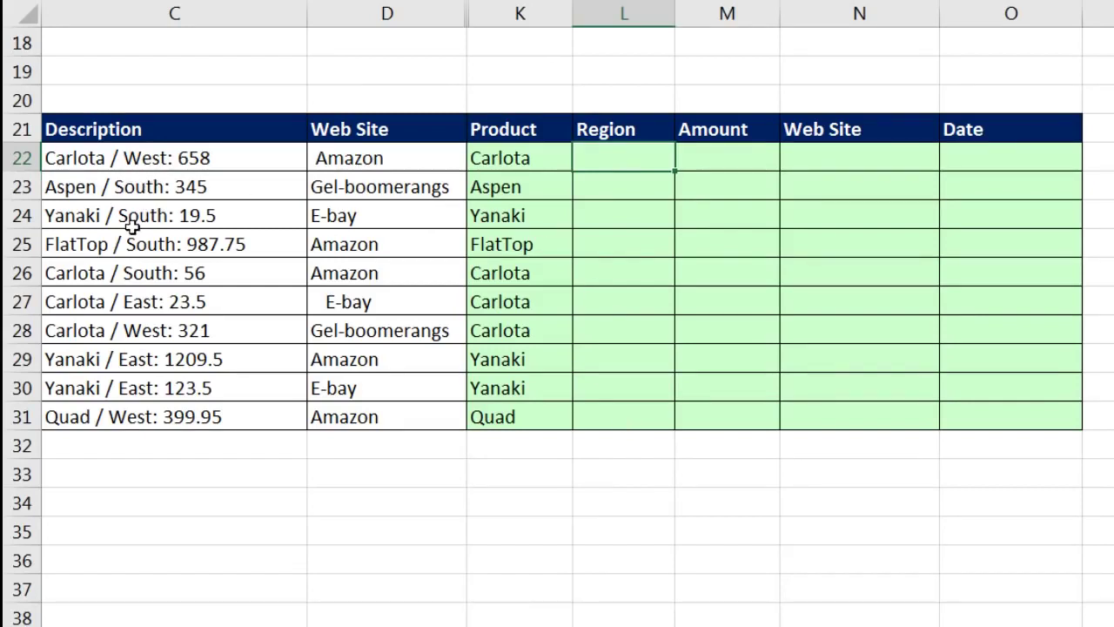
text(=s)
key(Tab)
text(":",)
key(Left)
key(Left)
key(Left)
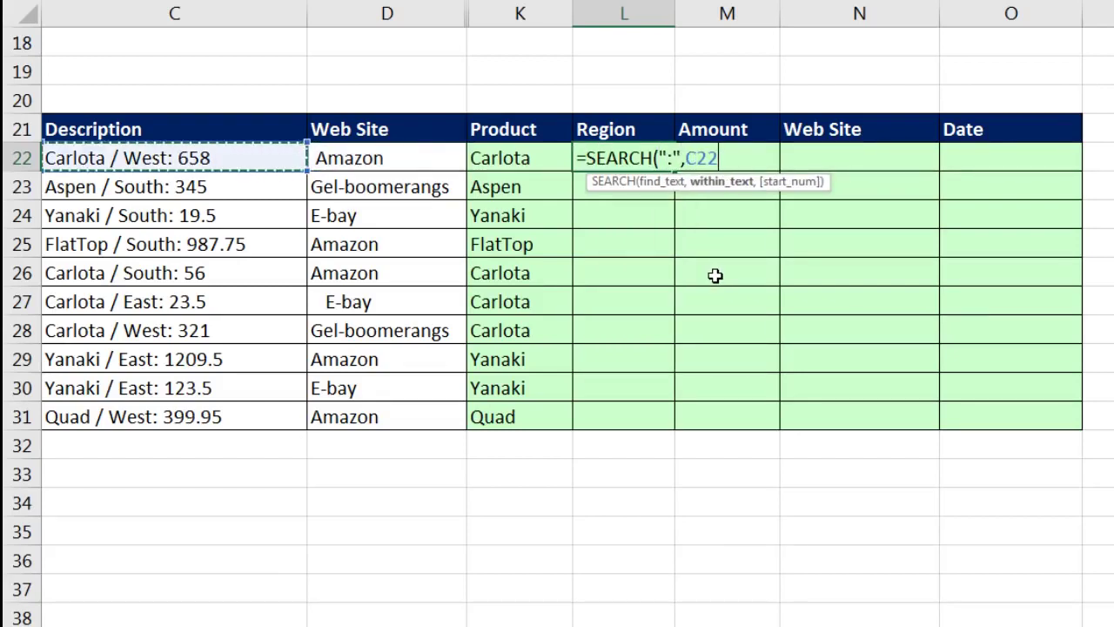
text())
key(ctrl+Return)
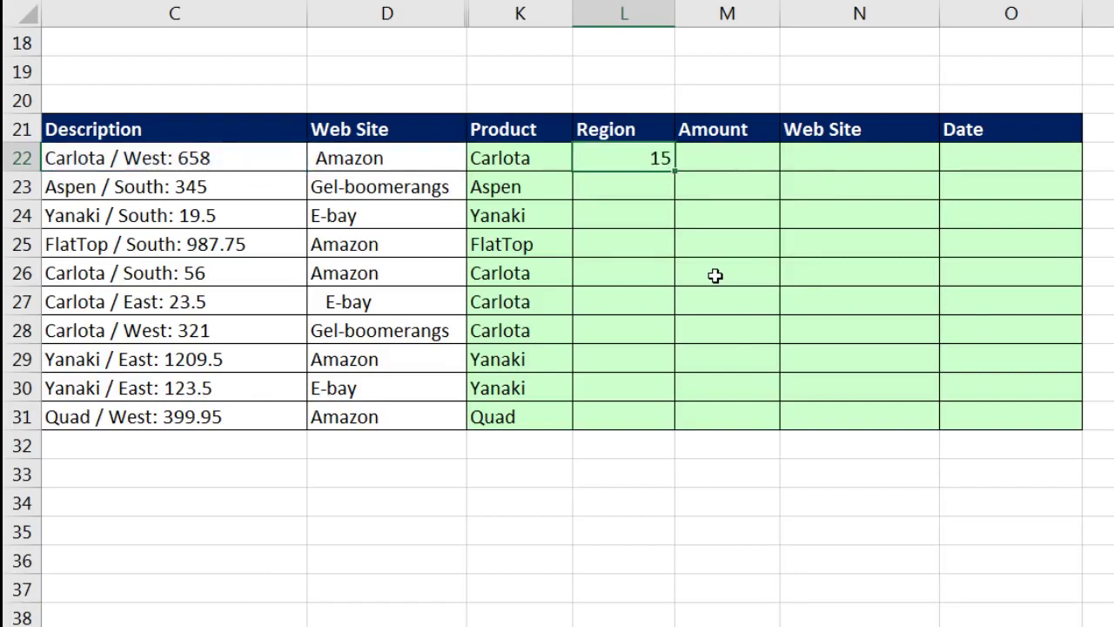
double_click(674, 171)
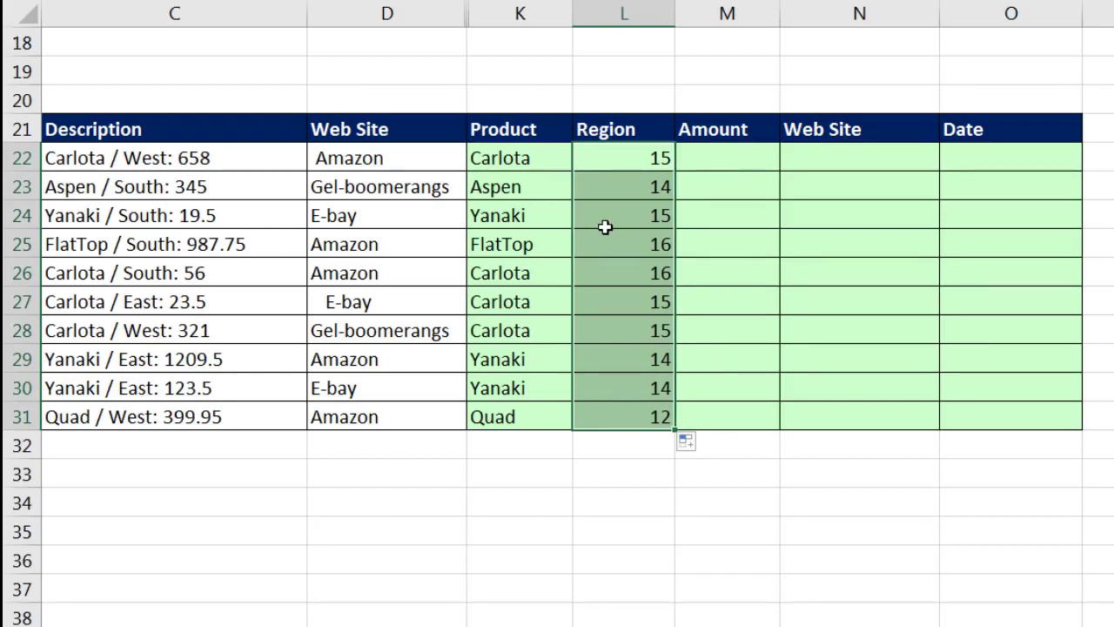
Calculate each region's length across L22:L31 by extending the L22 formula to =SEARCH(":",C22)-SEARCH("/",C22)-2.
key(F2)
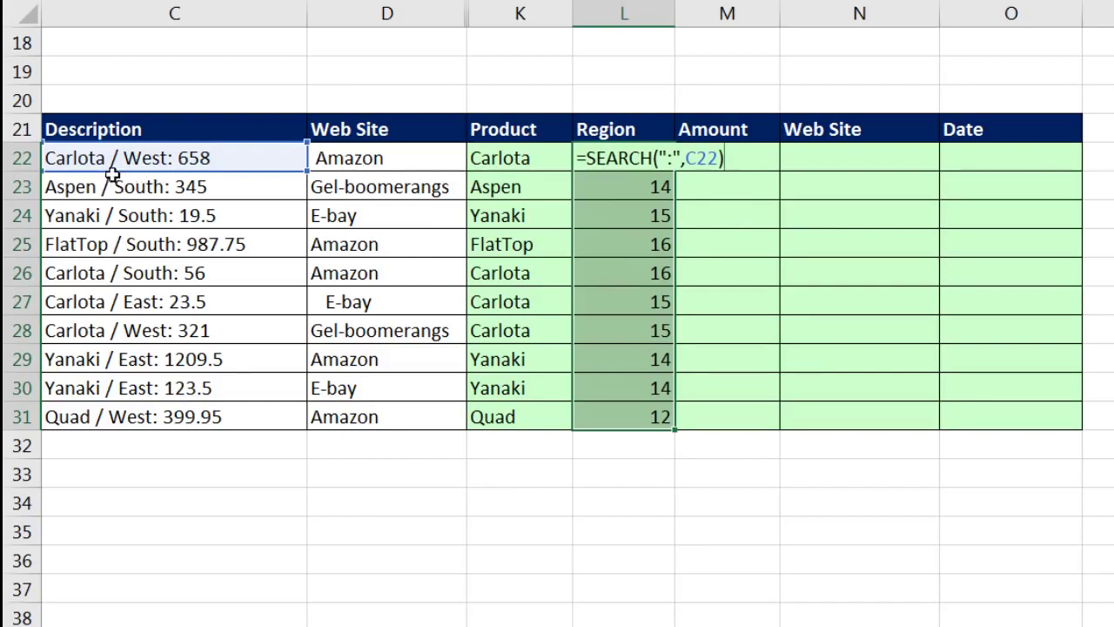
text(-s)
key(Tab)
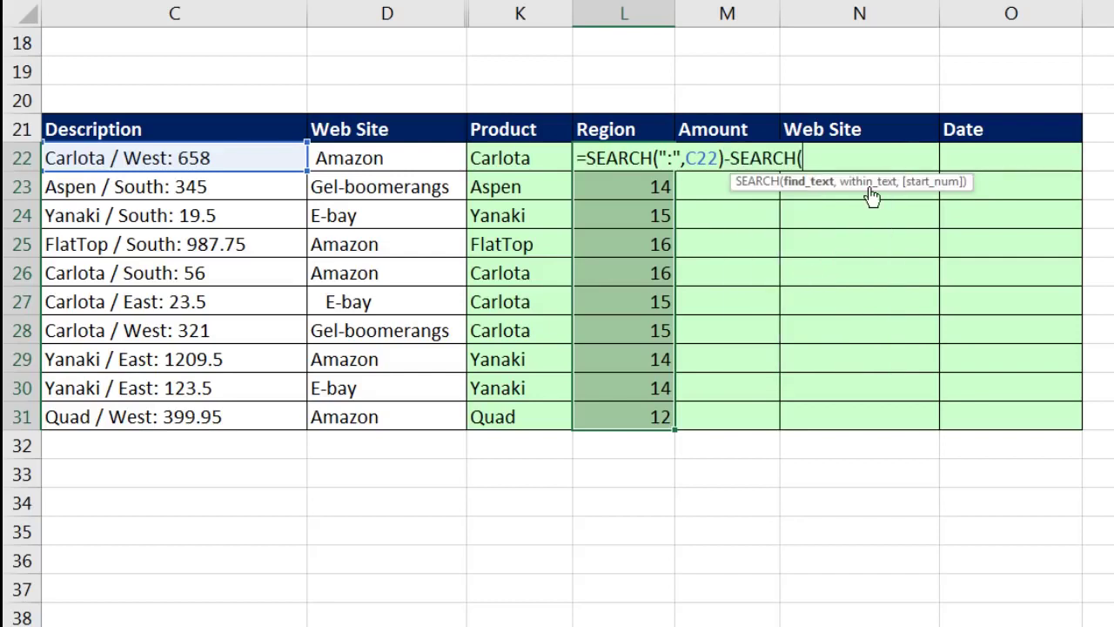
text("/",)
click(259, 155)
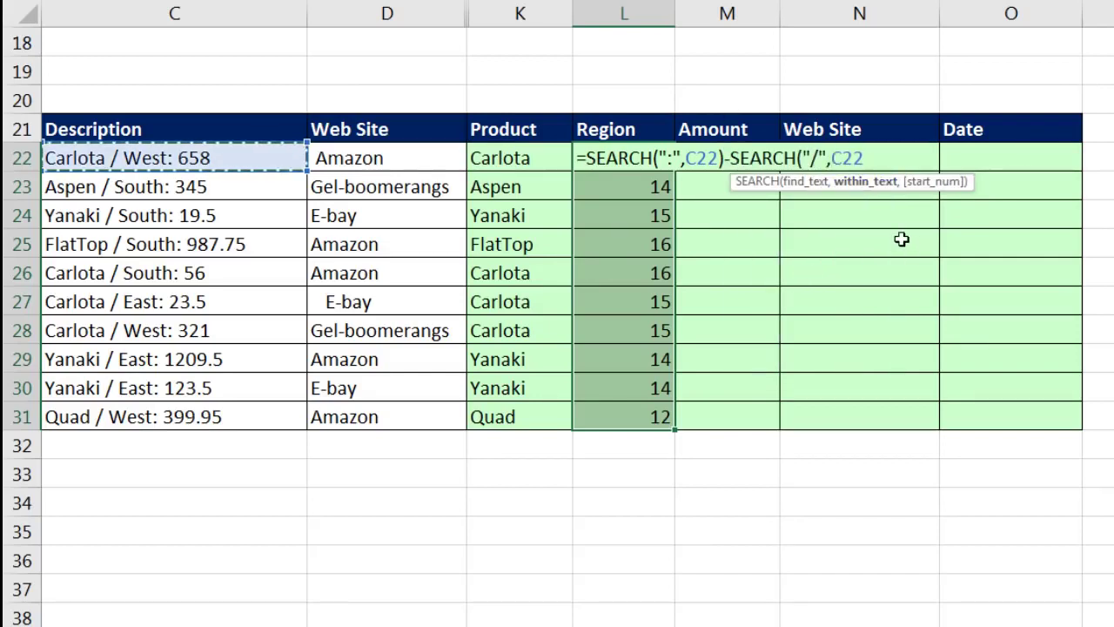
text())
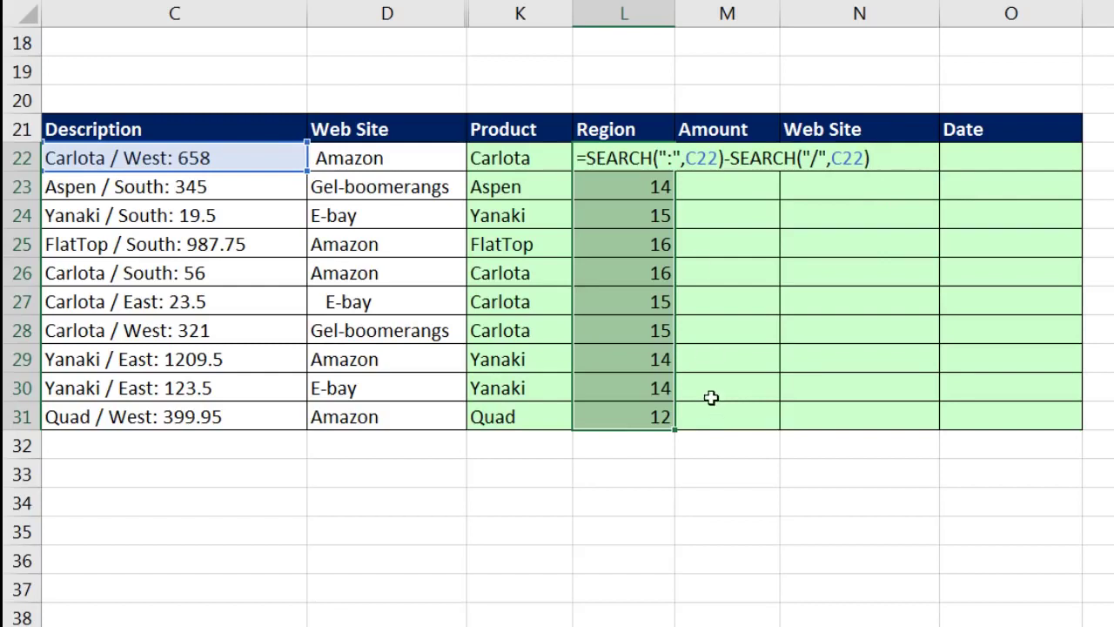
key(ctrl+Return)
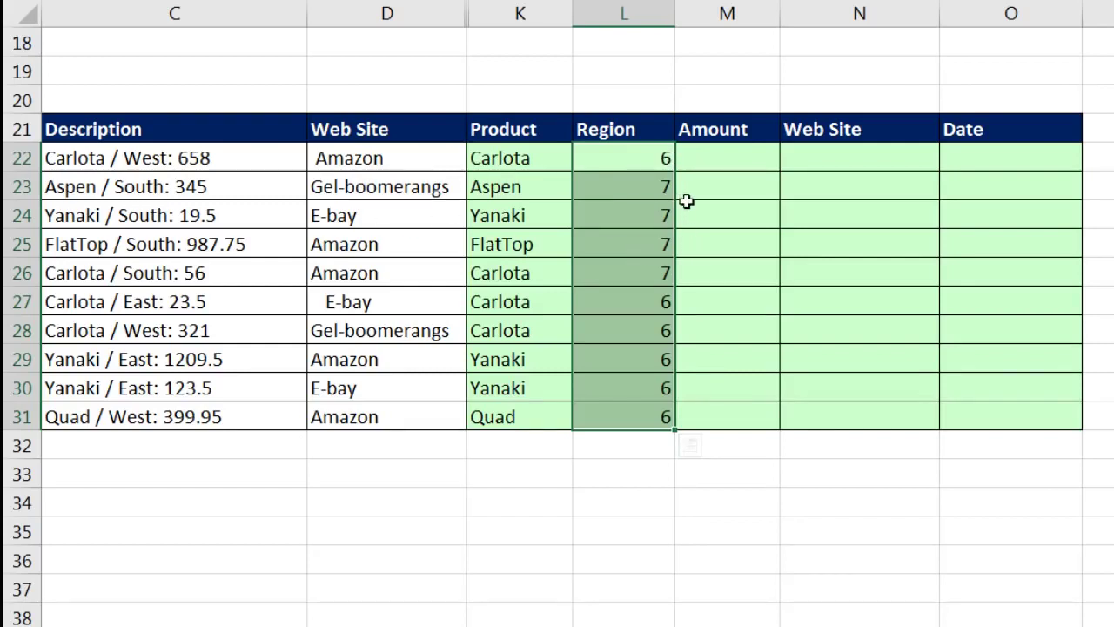
key(F2)
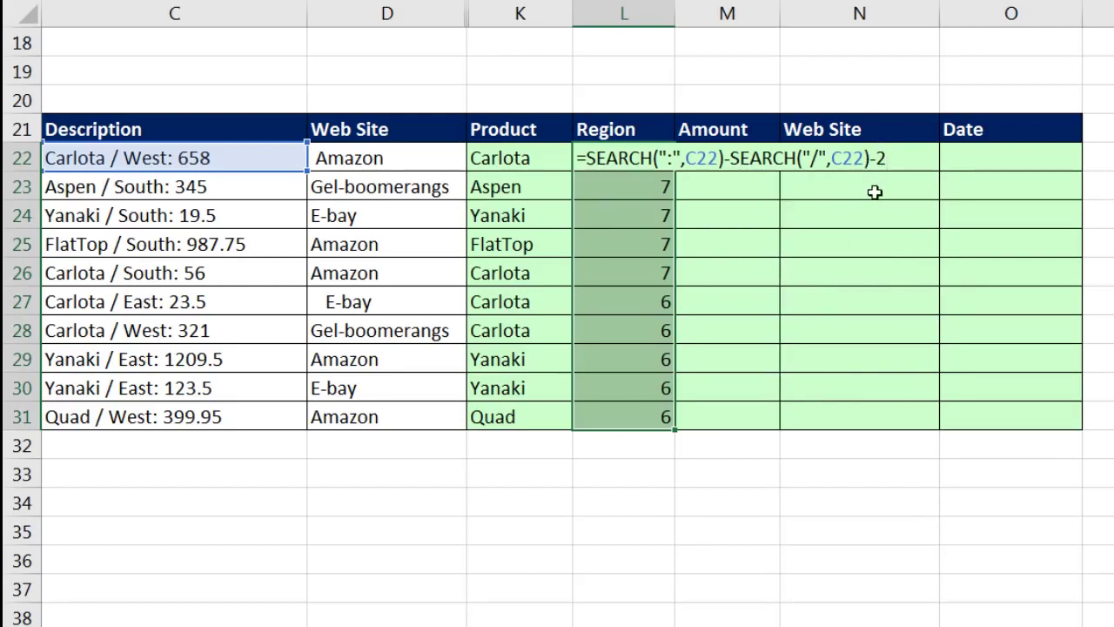
key(ctrl+Return)
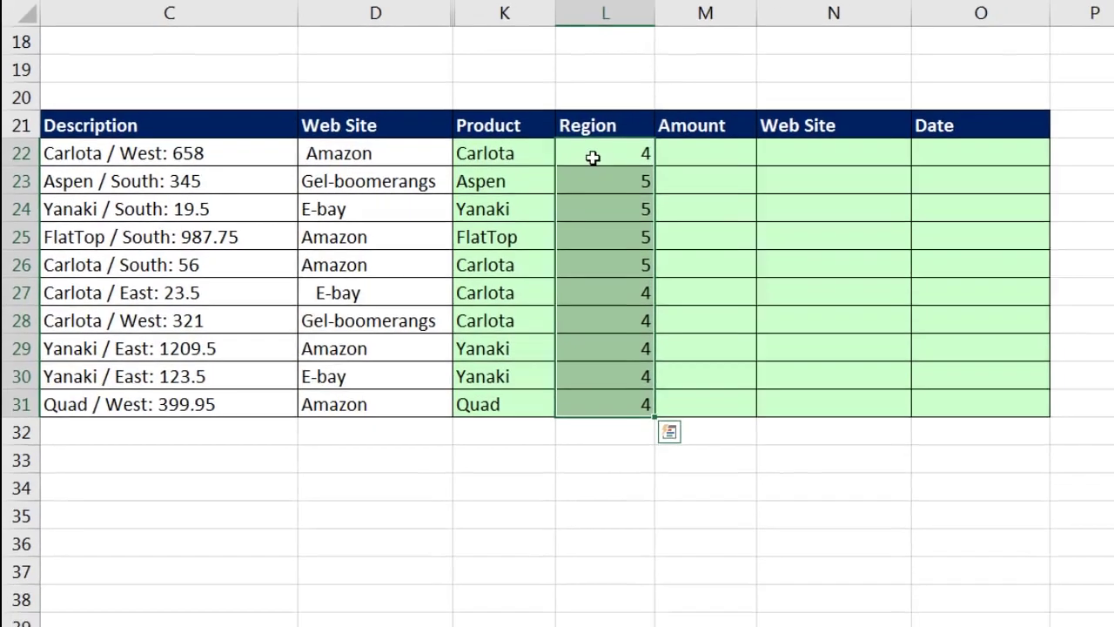
Start wrapping the L22 region-length formula in MID, with C22 as the text argument.
click(577, 153)
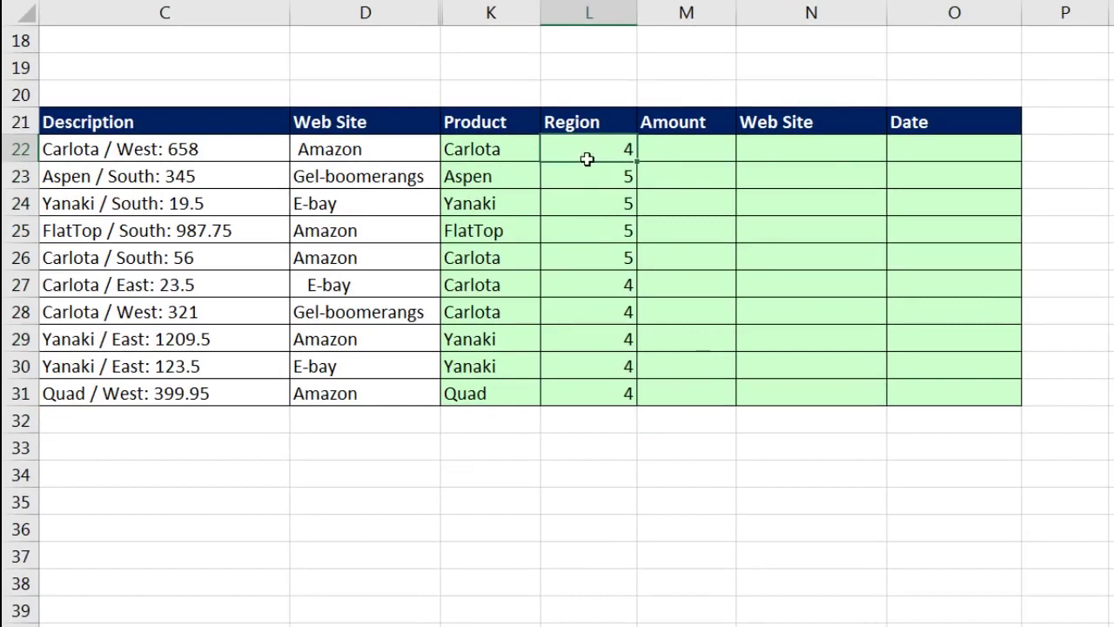
key(F2)
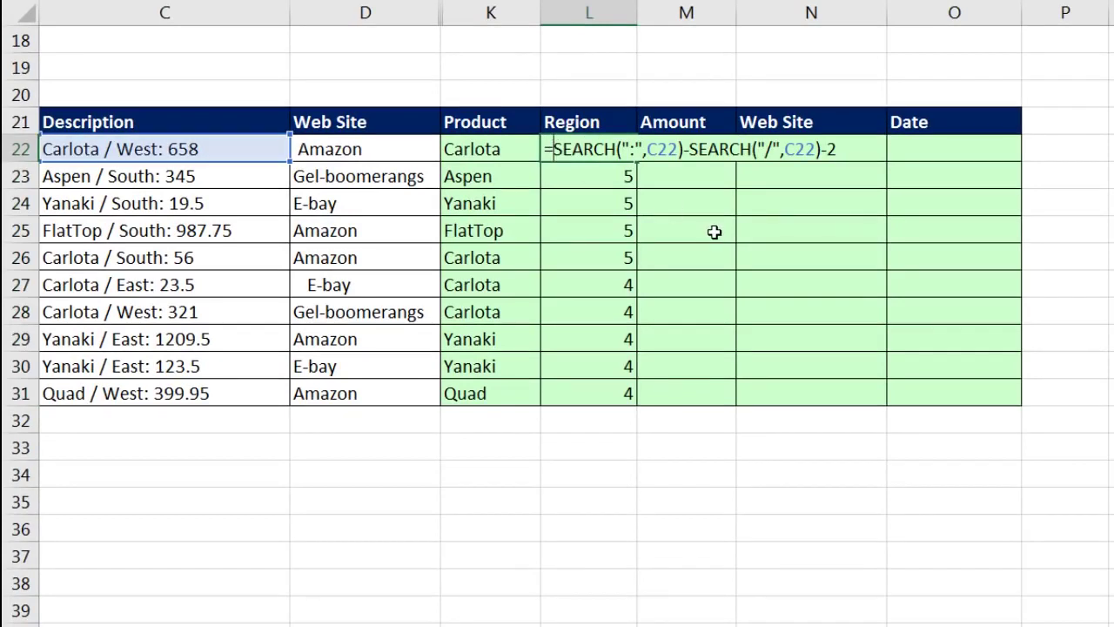
text(mid)
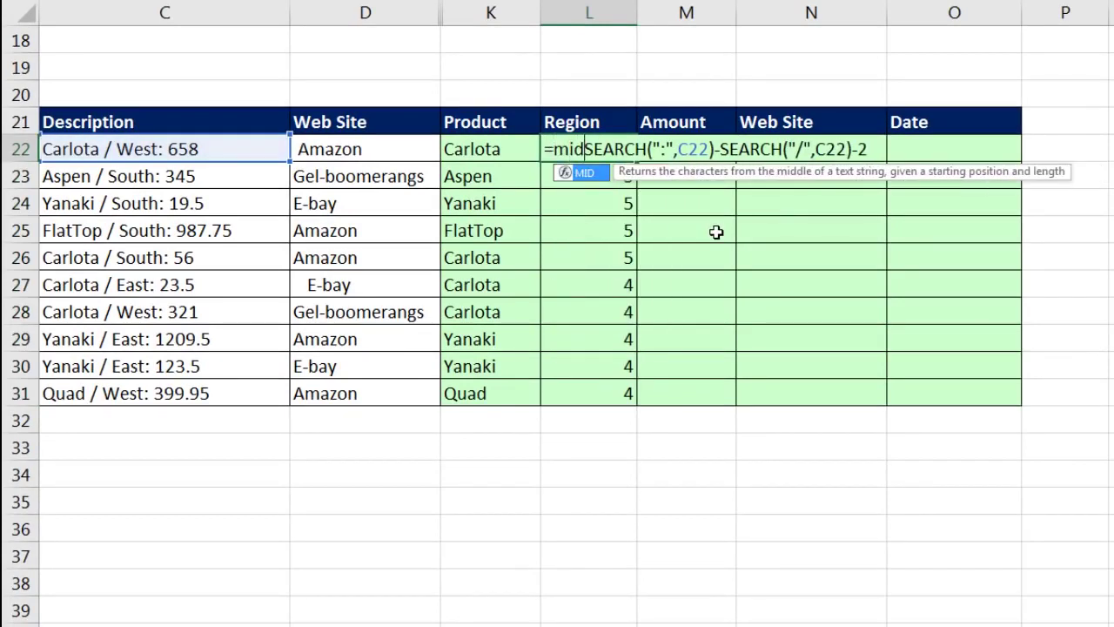
key(Tab)
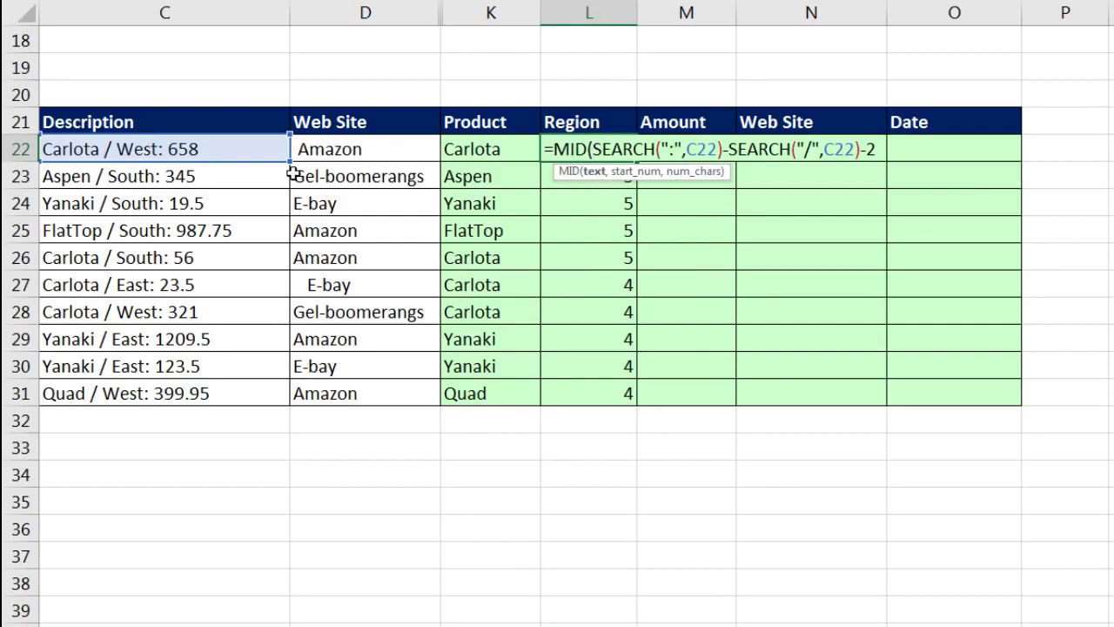
click(190, 149)
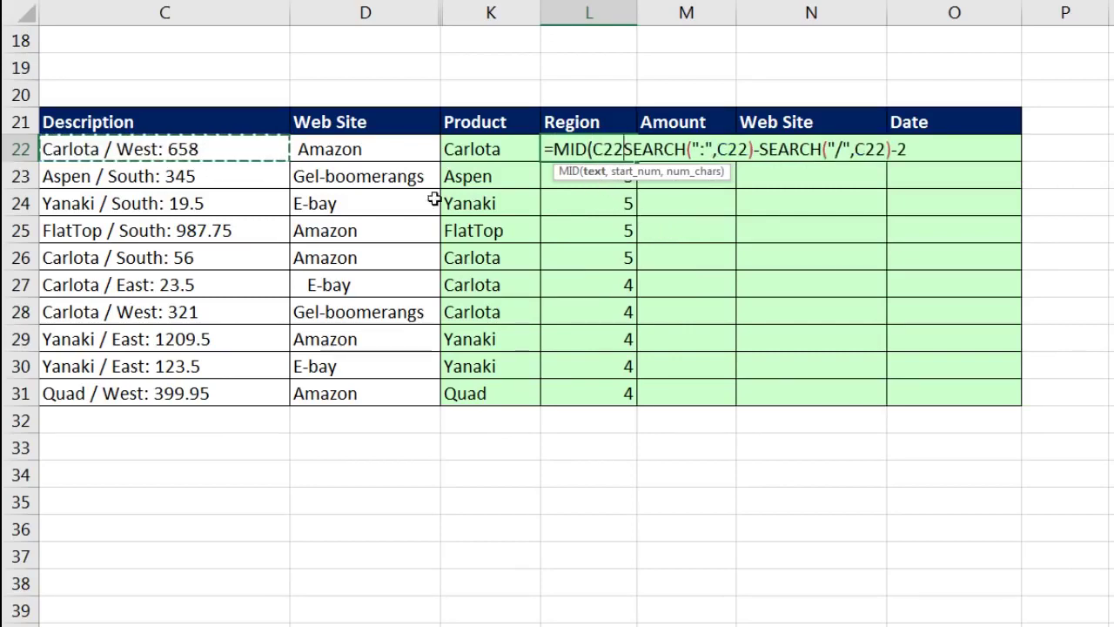
text(,)
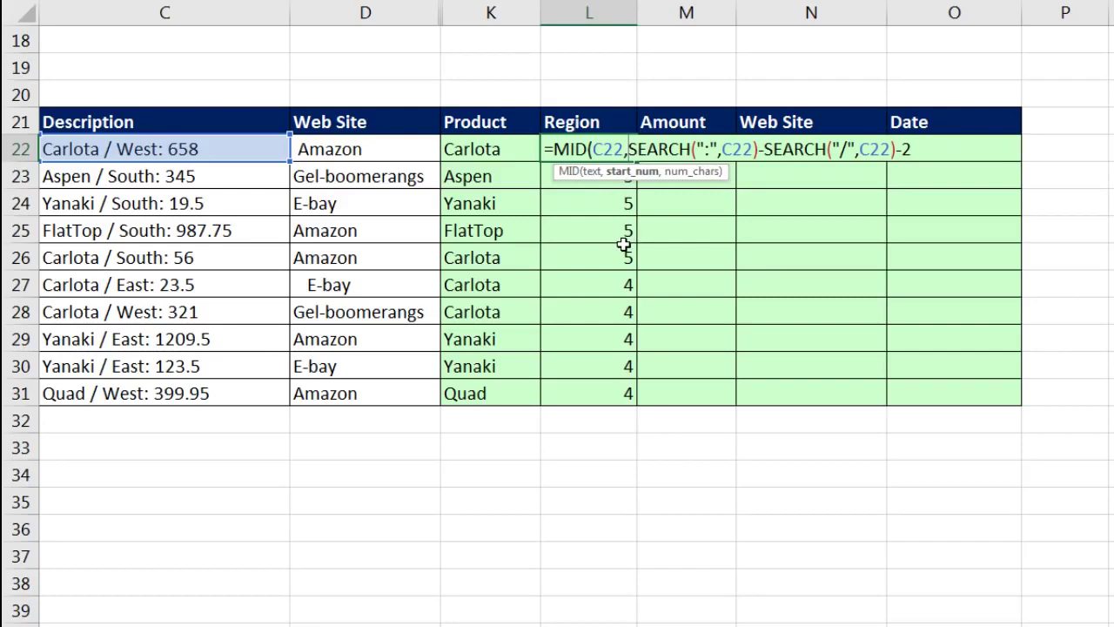
Set the start position in L22's MID formula to SEARCH("/",C22)+2, keeping the existing length calculation as the number of characters.
text(SEARCH(")
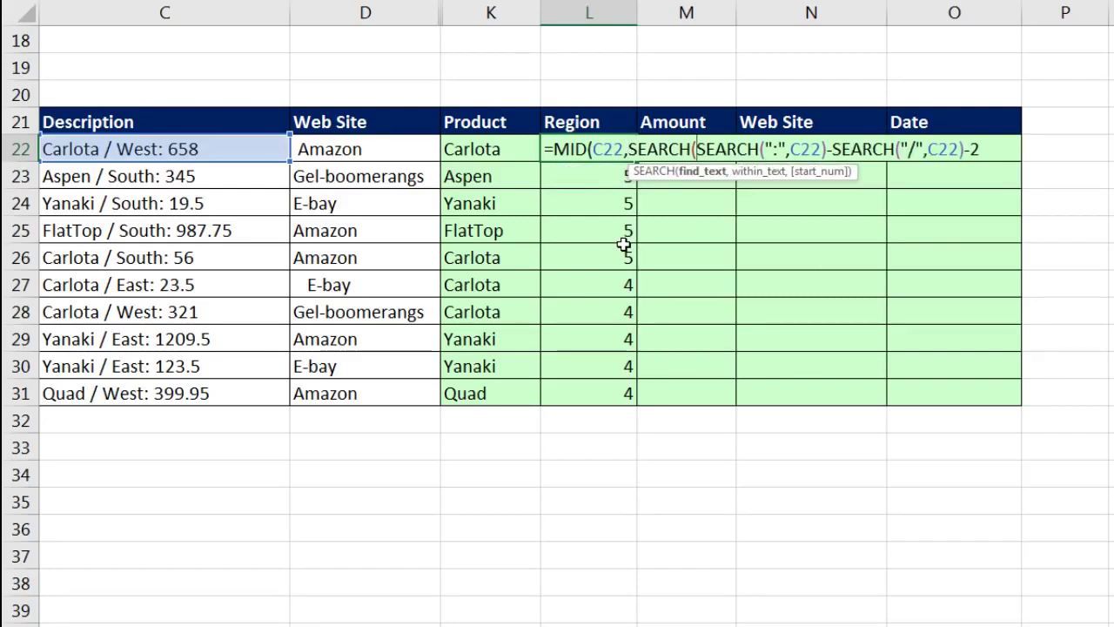
text(/")
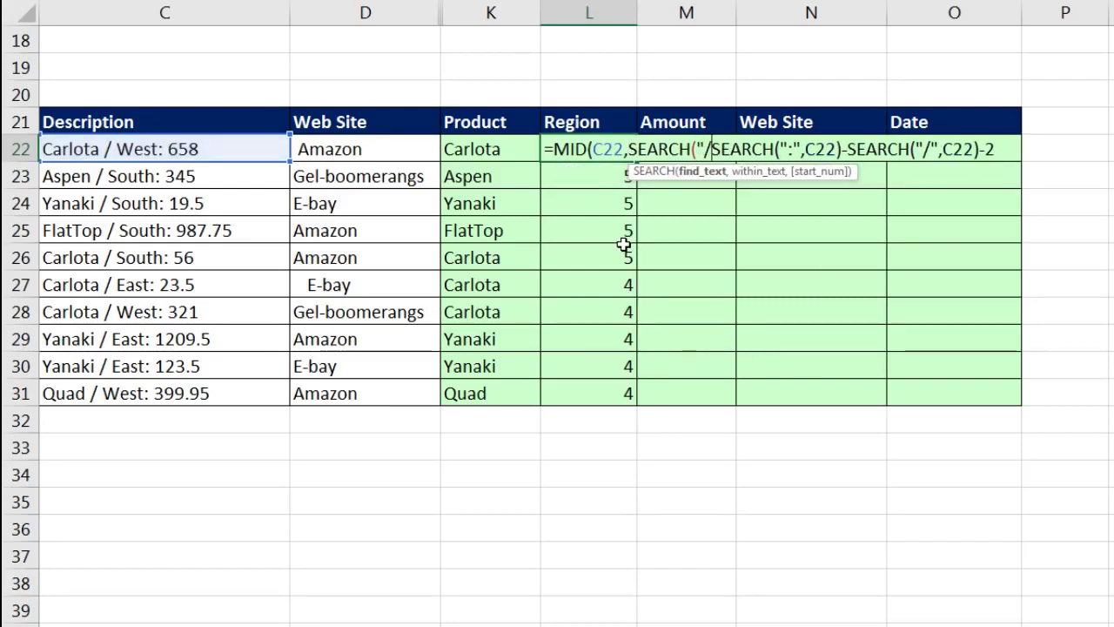
text(,)
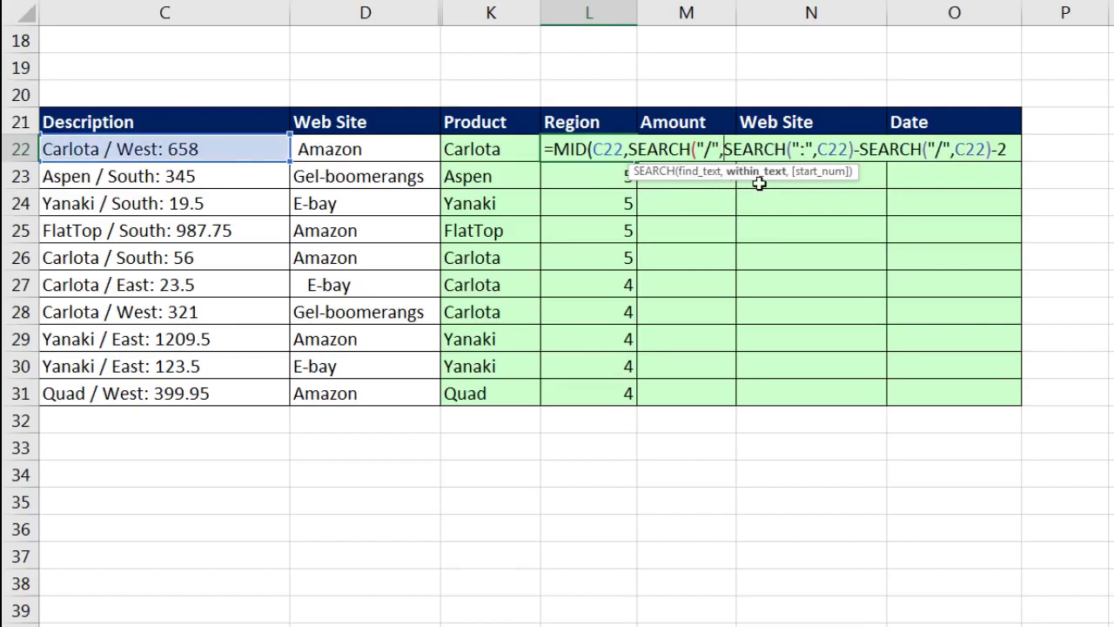
click(208, 153)
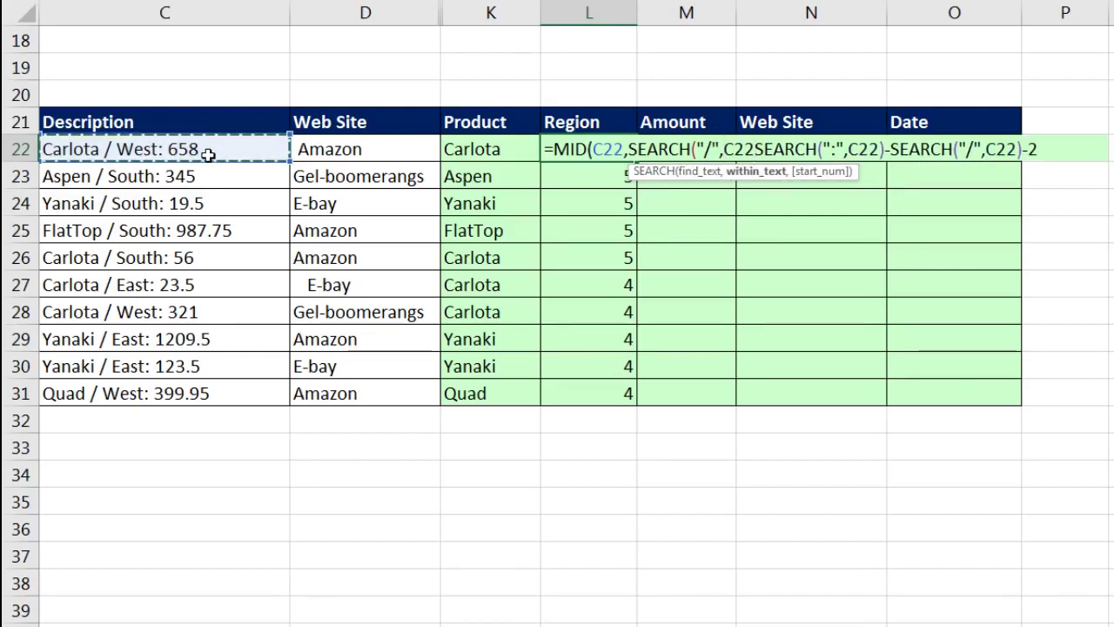
text())
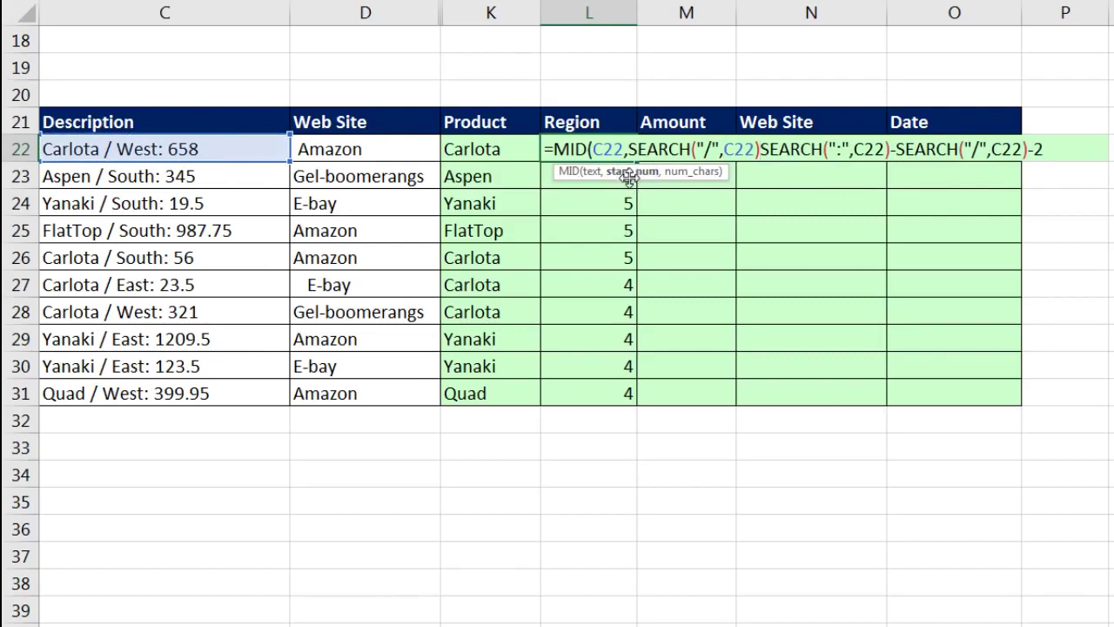
text(,)
click(686, 173)
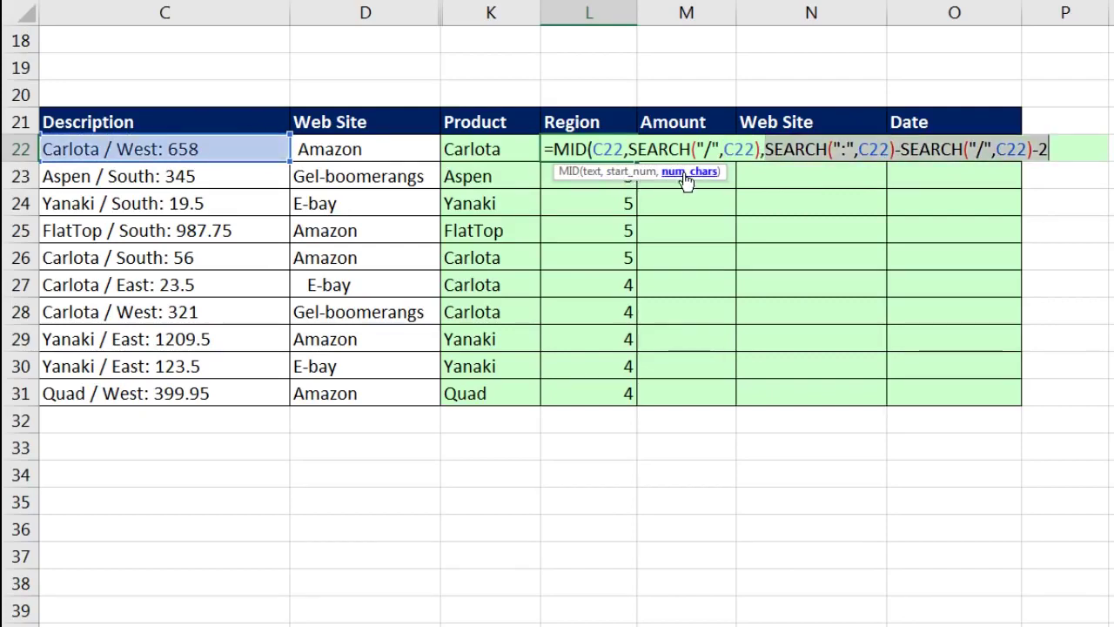
click(761, 149)
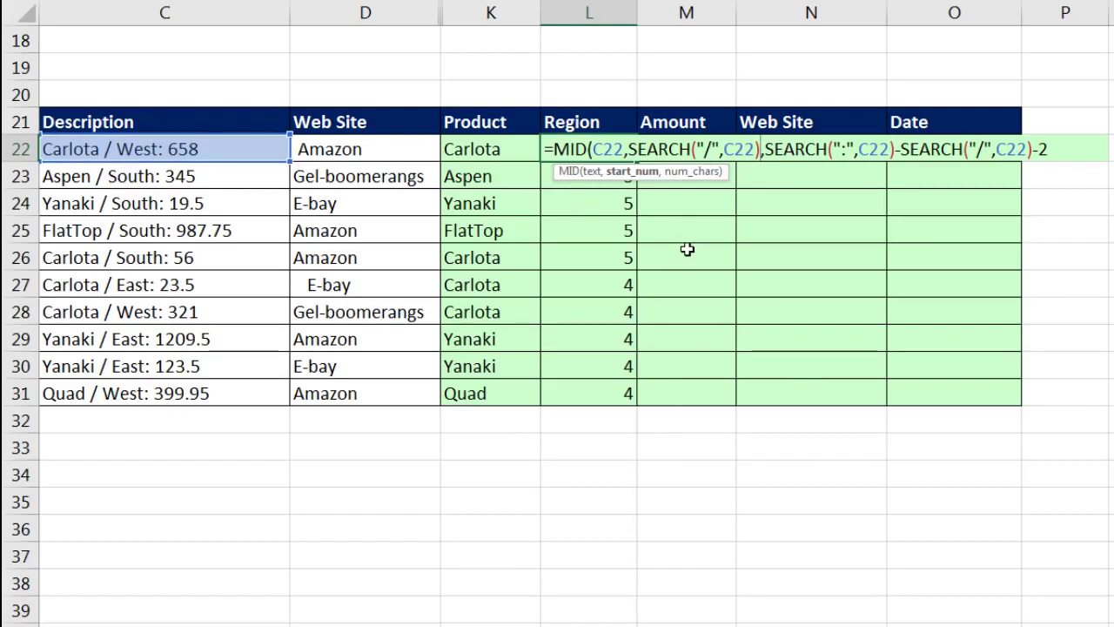
text(+2)
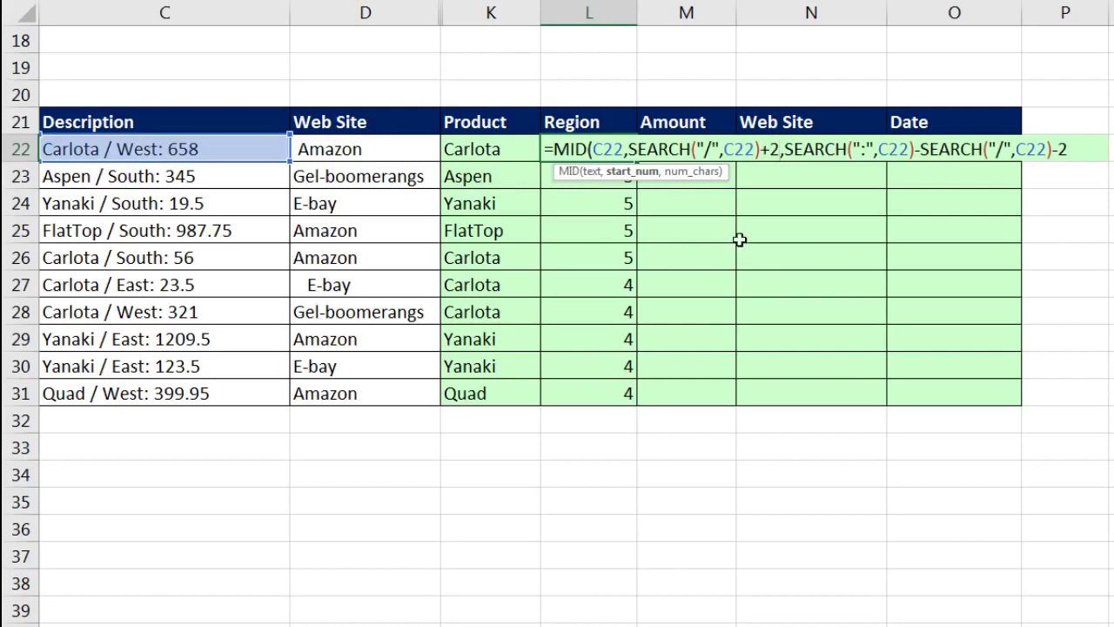
Close and enter the MID formula in L22, and copy it down through L31 to extract each region.
click(1079, 152)
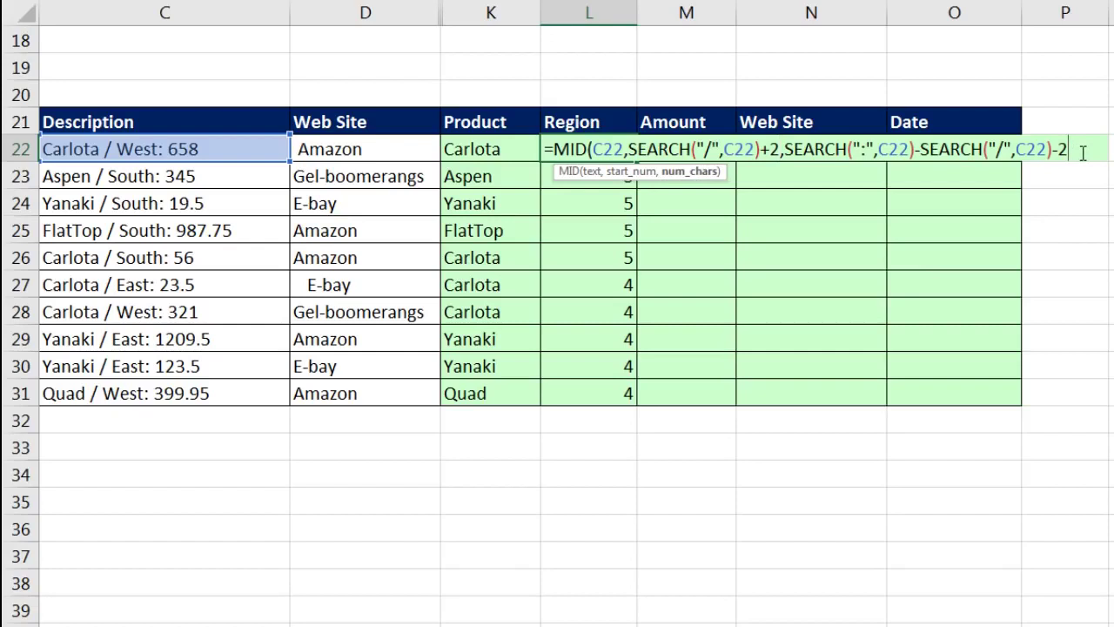
text())
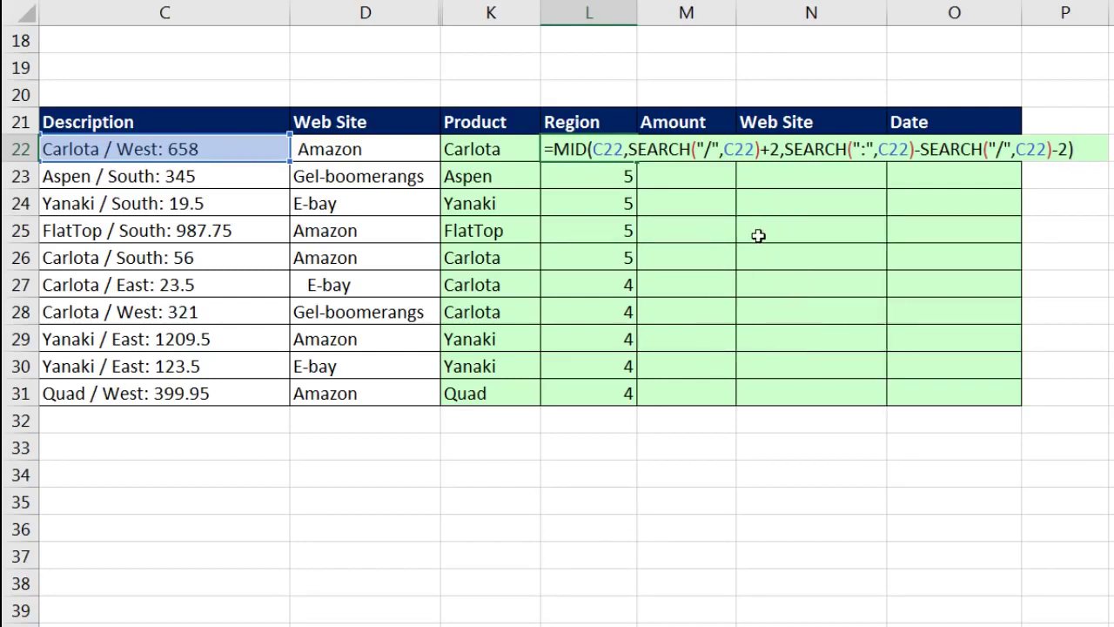
key(ctrl+Return)
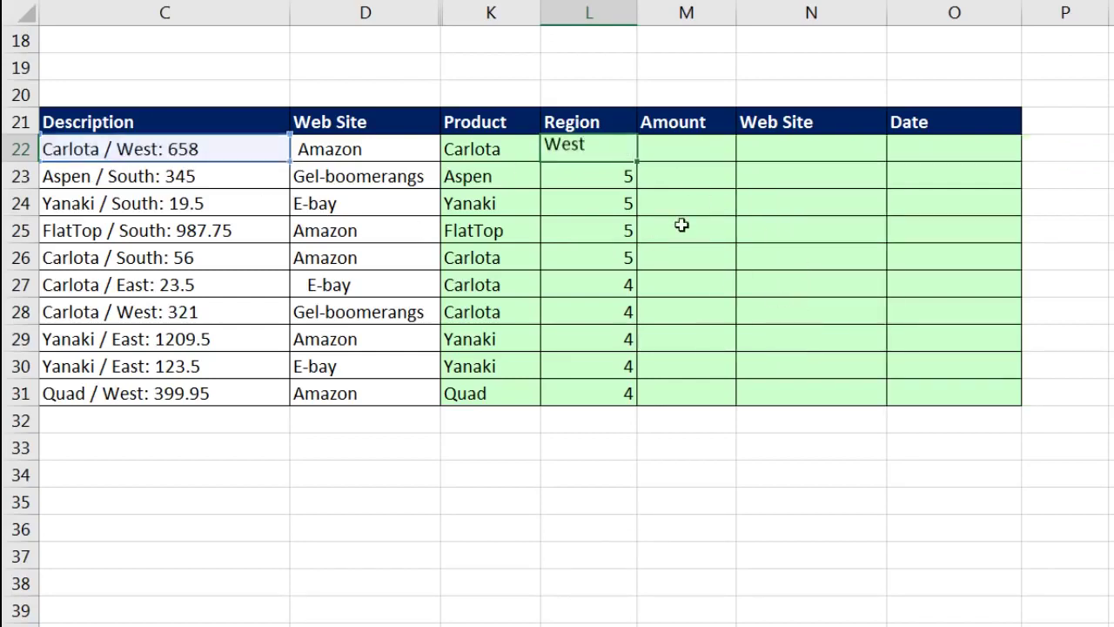
double_click(641, 163)
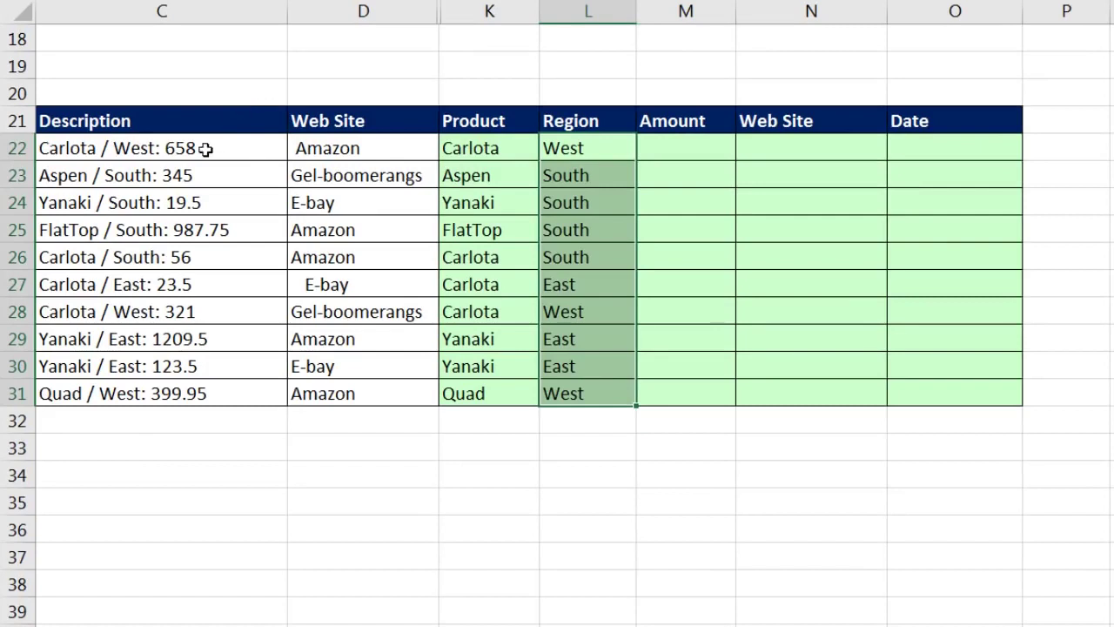
Calculate each amount's character count by entering =LEN(C22)-SEARCH(":",C22) in M22 and copying it down through M31.
click(677, 155)
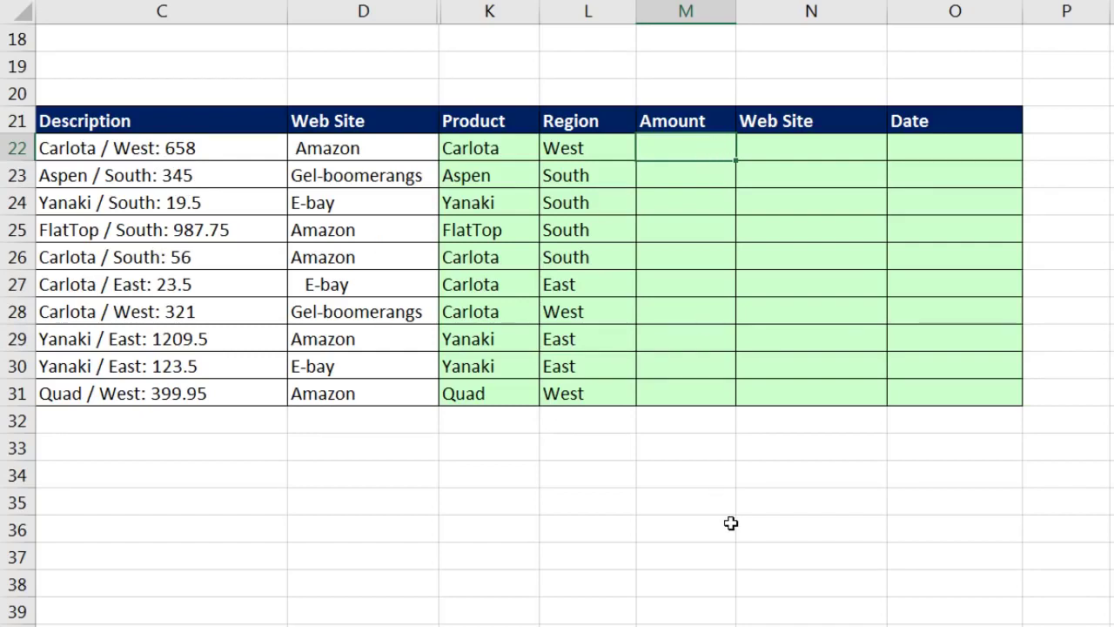
text(len)
key(Tab)
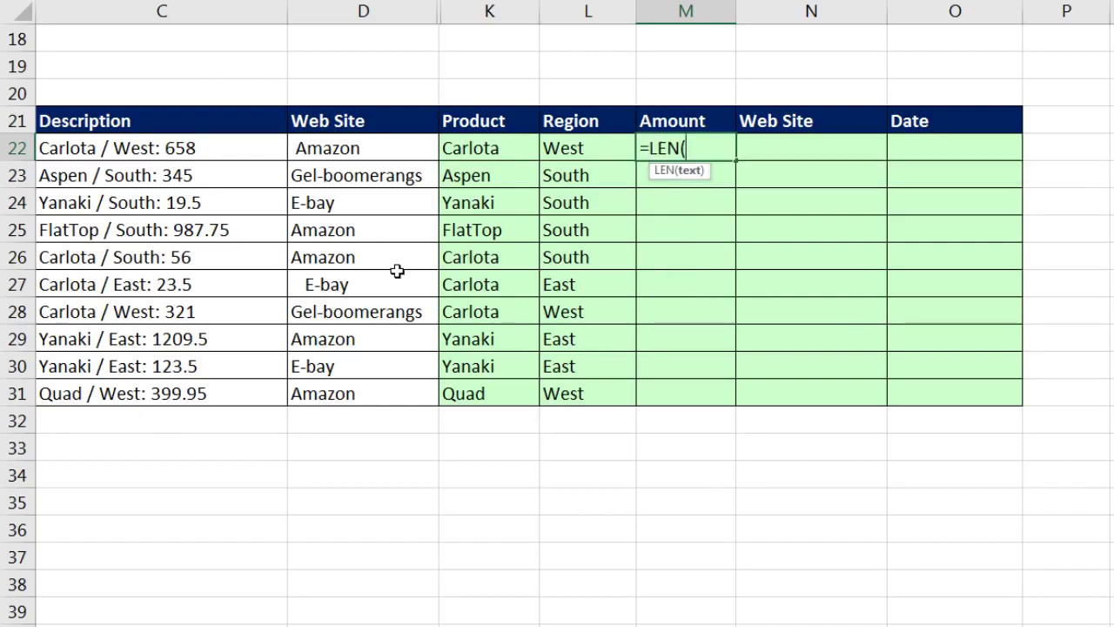
click(197, 149)
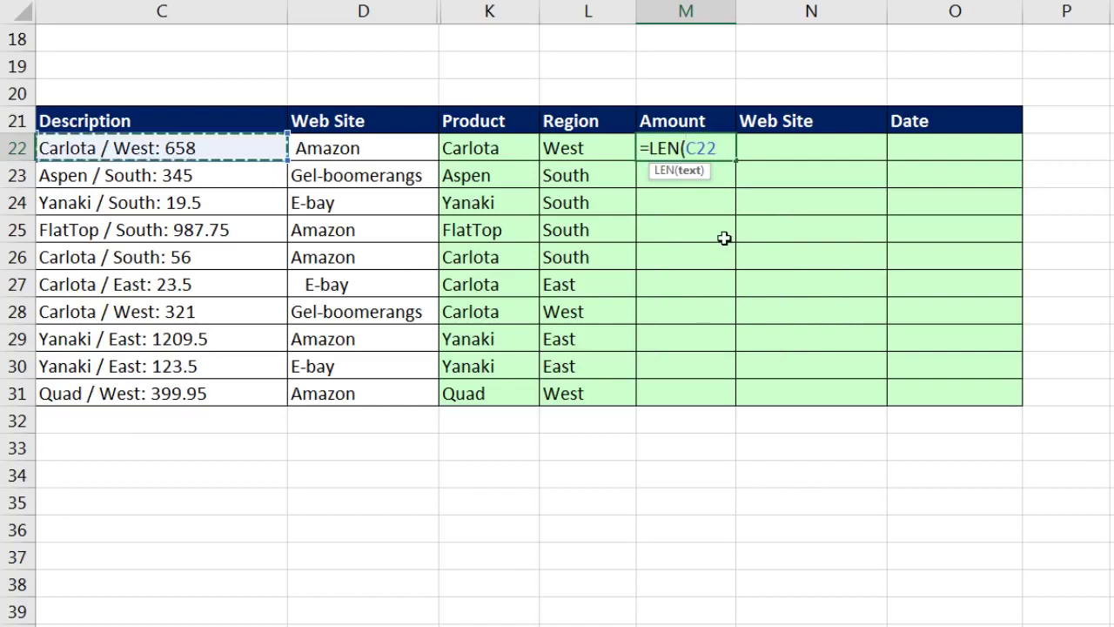
text())
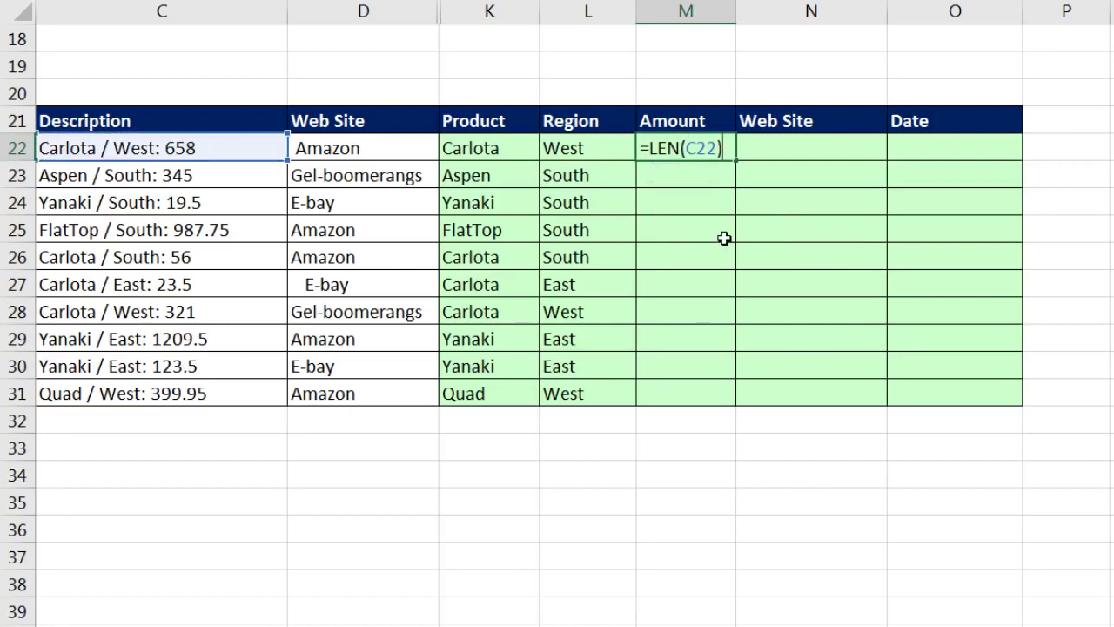
text(-s)
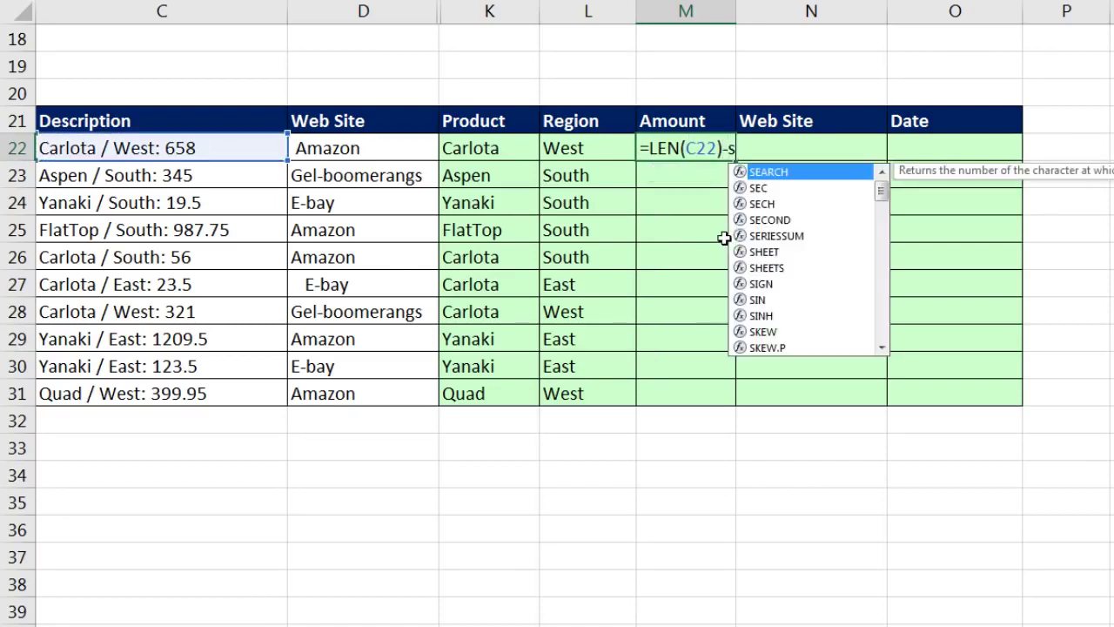
key(Tab)
text(":")
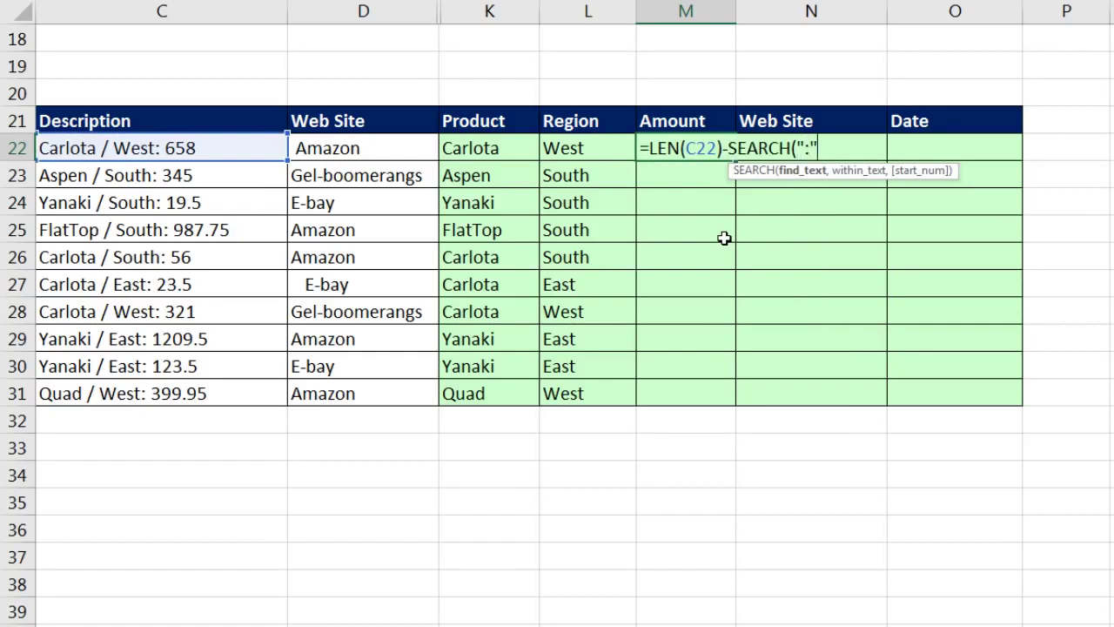
text(,)
click(197, 149)
text())
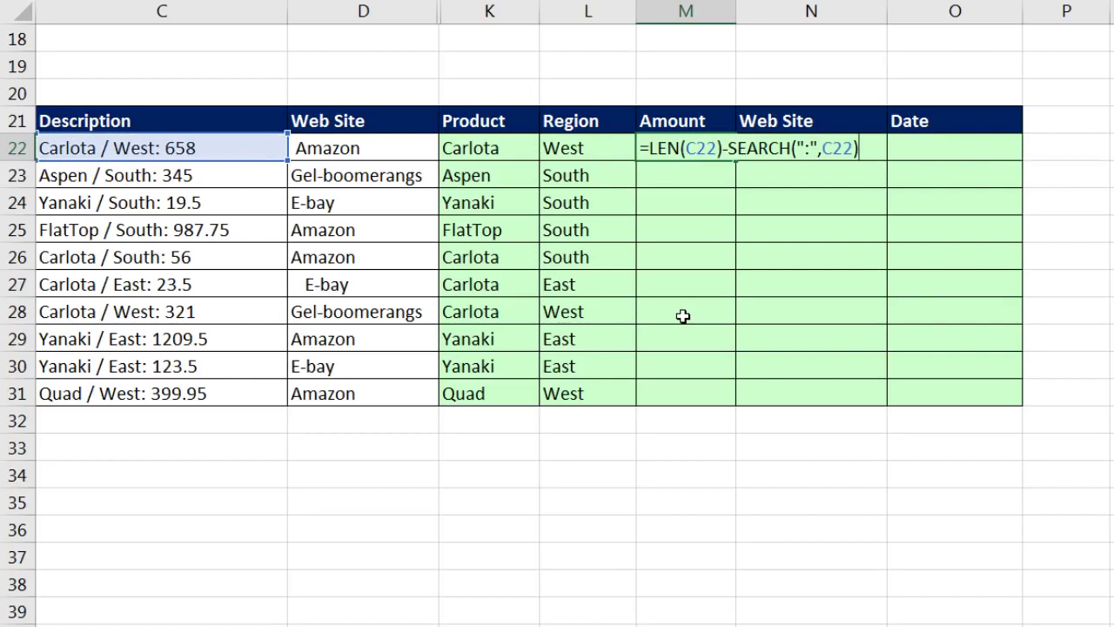
key(ctrl+Return)
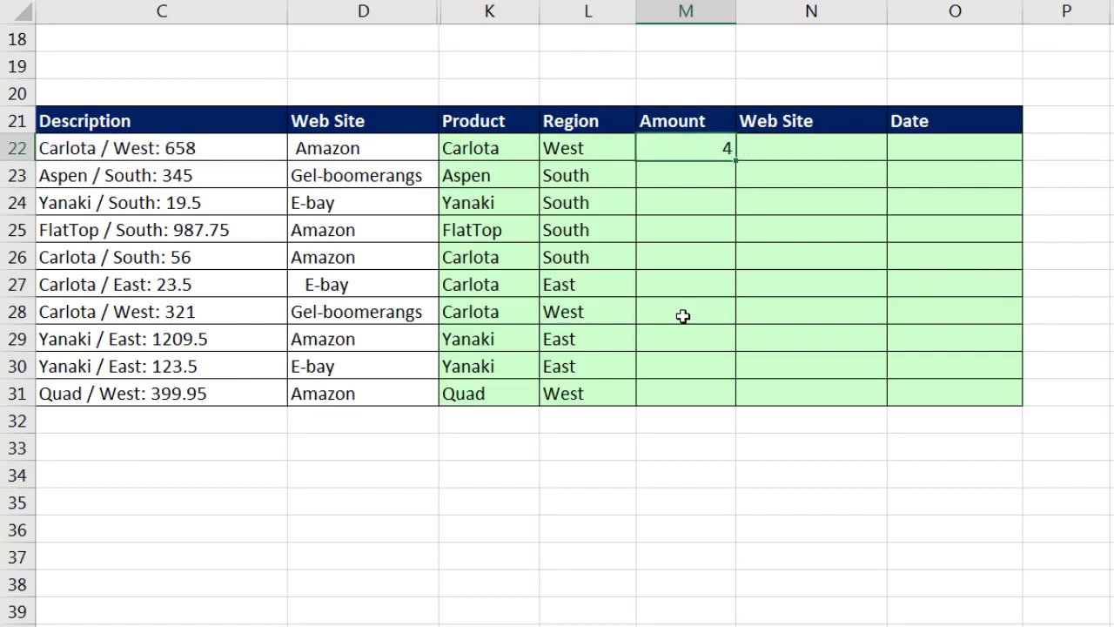
double_click(736, 160)
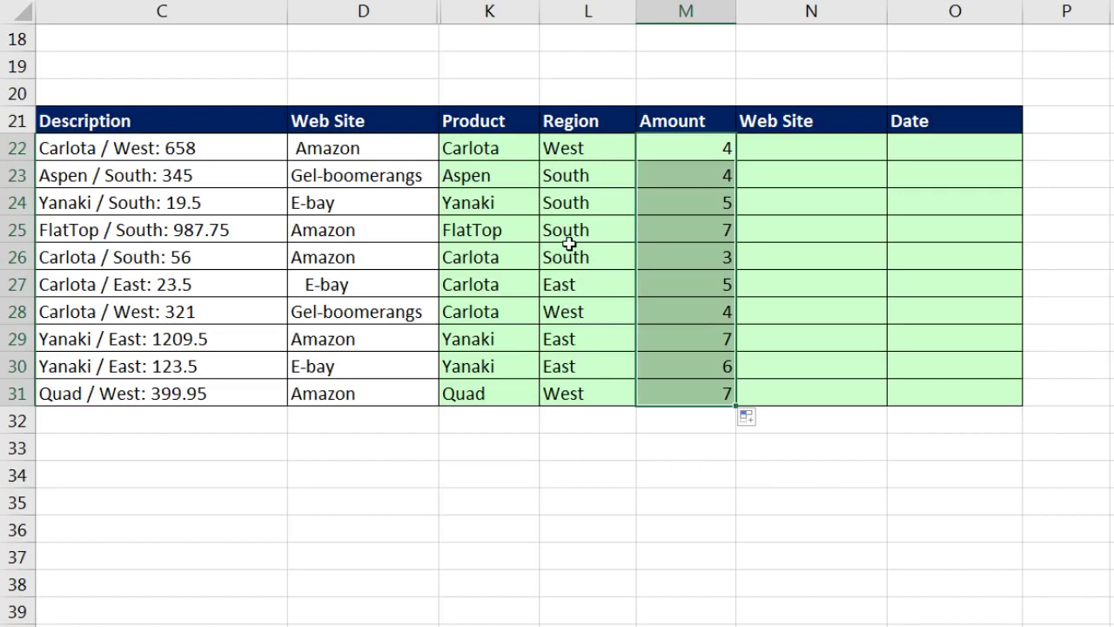
Extract the amounts across M22:M31 by wrapping the length formula as =RIGHT(C22,LEN(C22)-SEARCH(":",C22)).
key(F2)
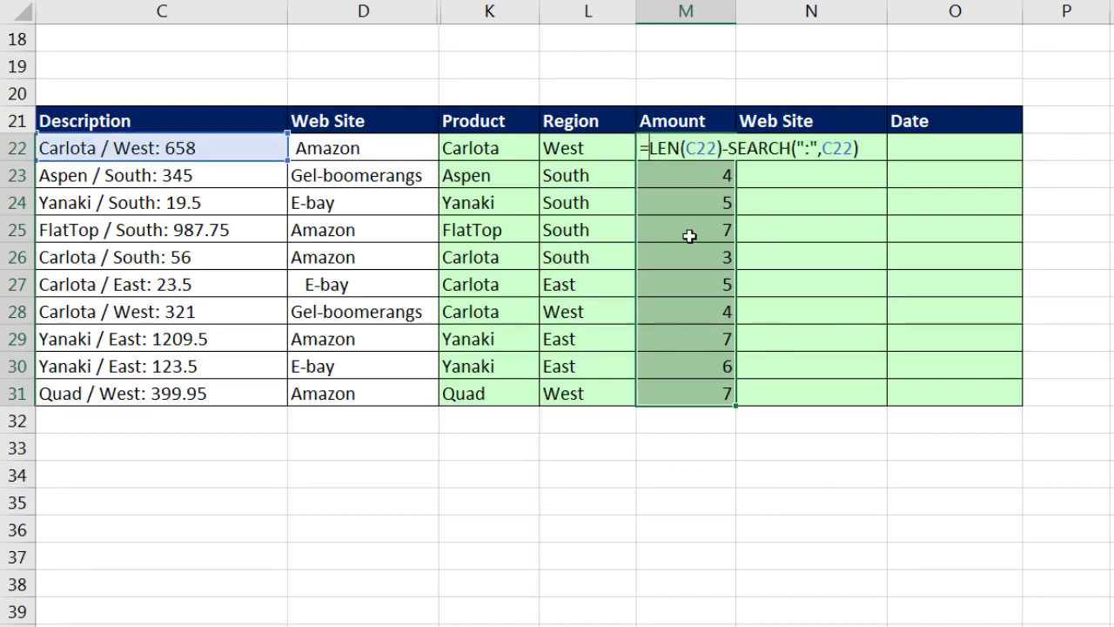
text(right()
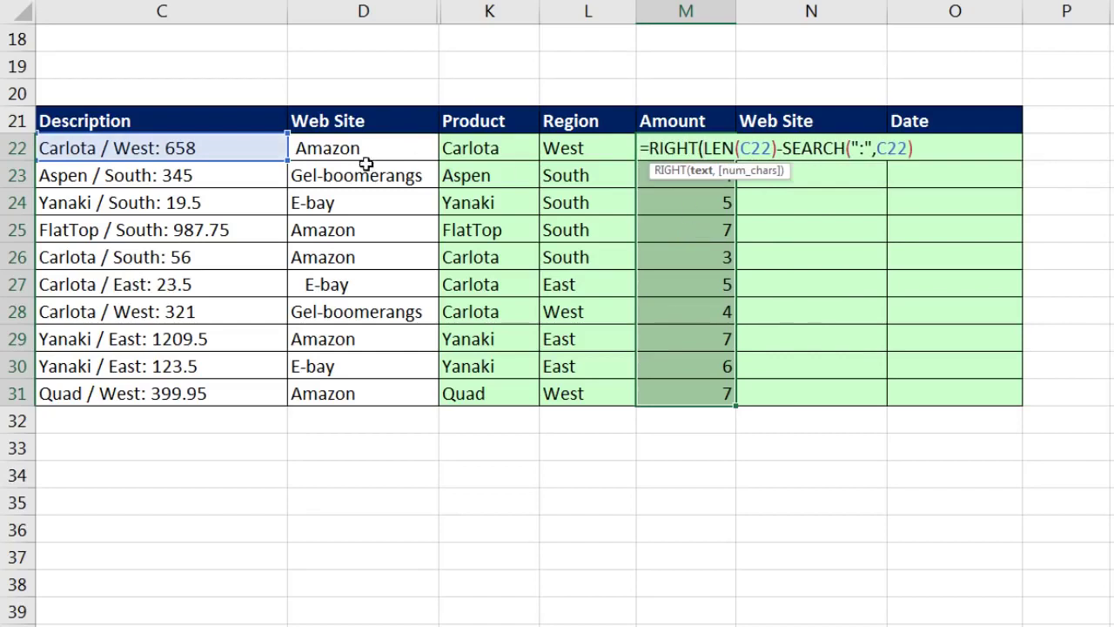
click(205, 147)
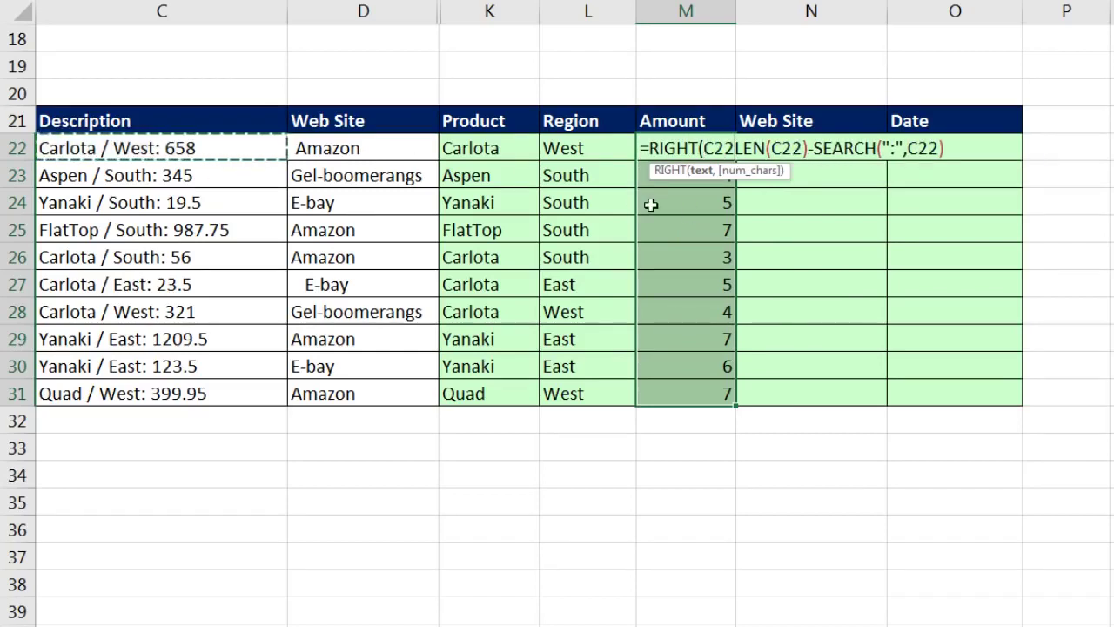
text(,)
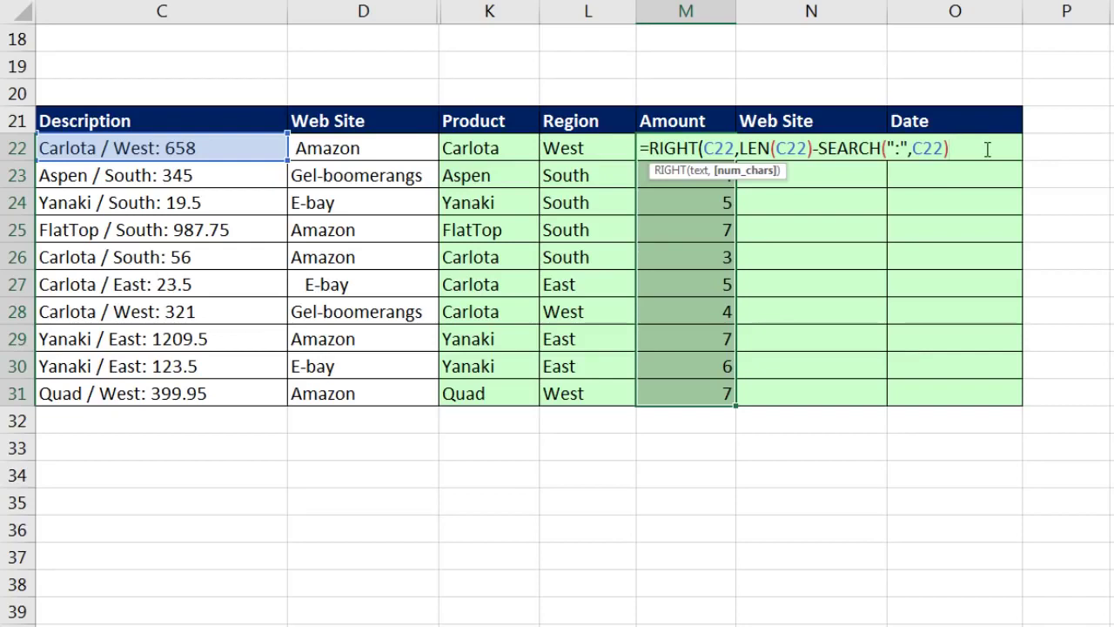
text())
key(ctrl+Return)
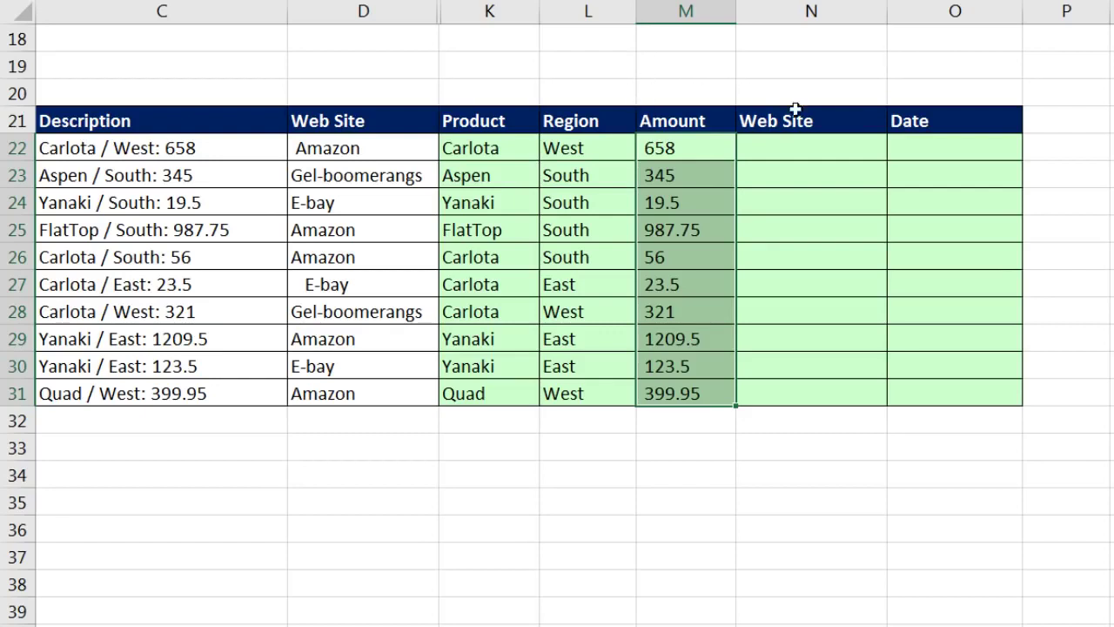
Convert the extracted amounts in M22:M31 to numbers by adding +0 to the end of the RIGHT formula.
key(F2)
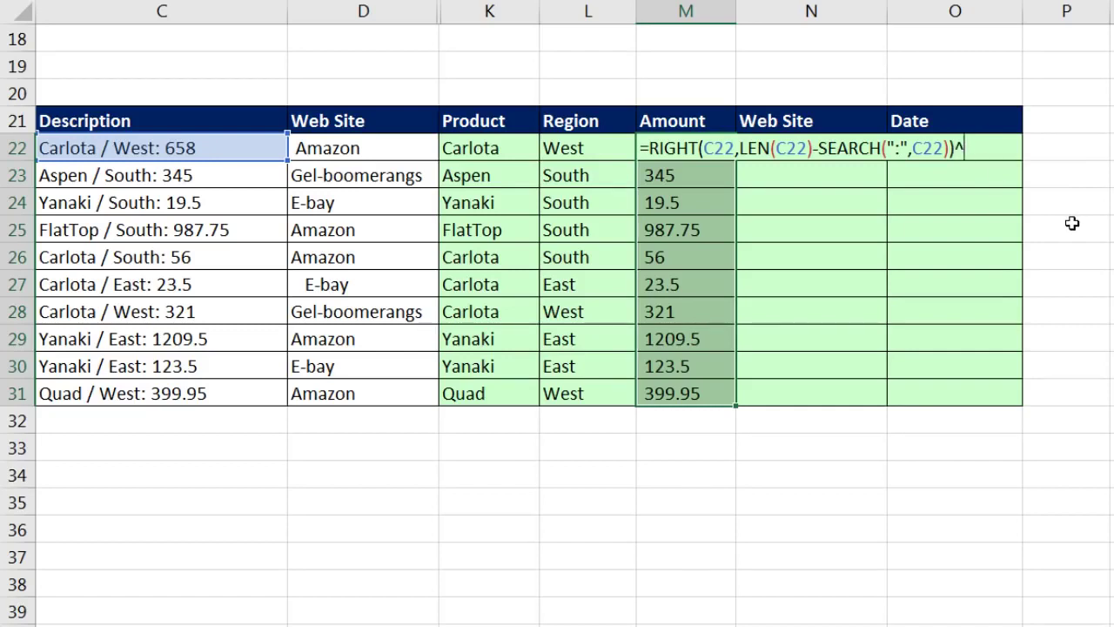
key(BackSpace)
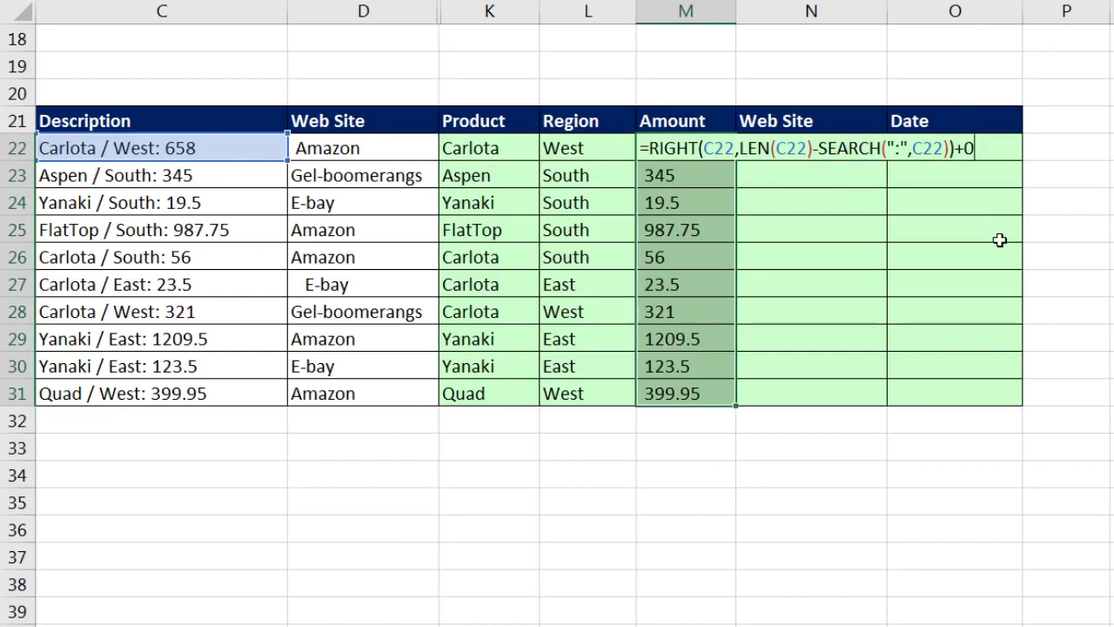
key(ctrl+Return)
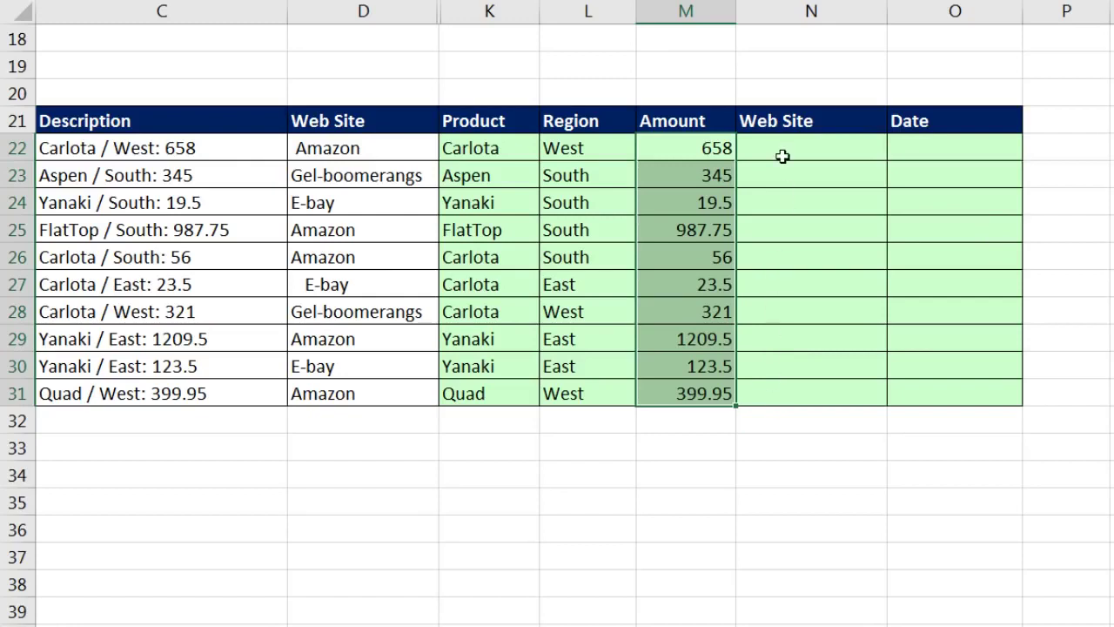
Check the Web Site entries in column D for stray spaces and fill N22:N31 with trimmed names using =TRIM(D22).
click(391, 149)
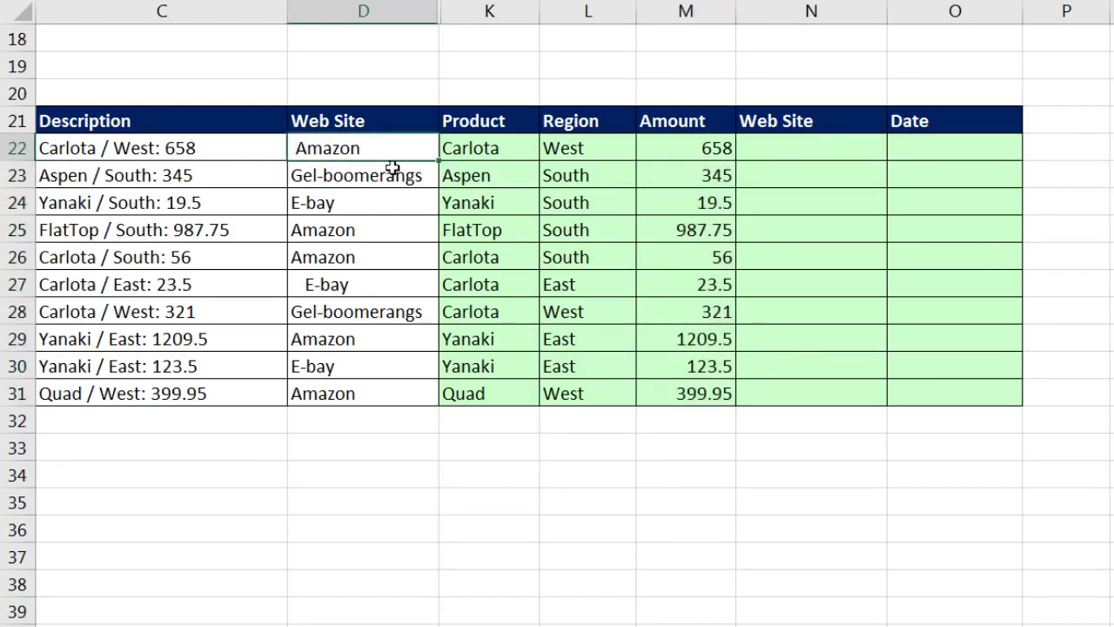
click(391, 209)
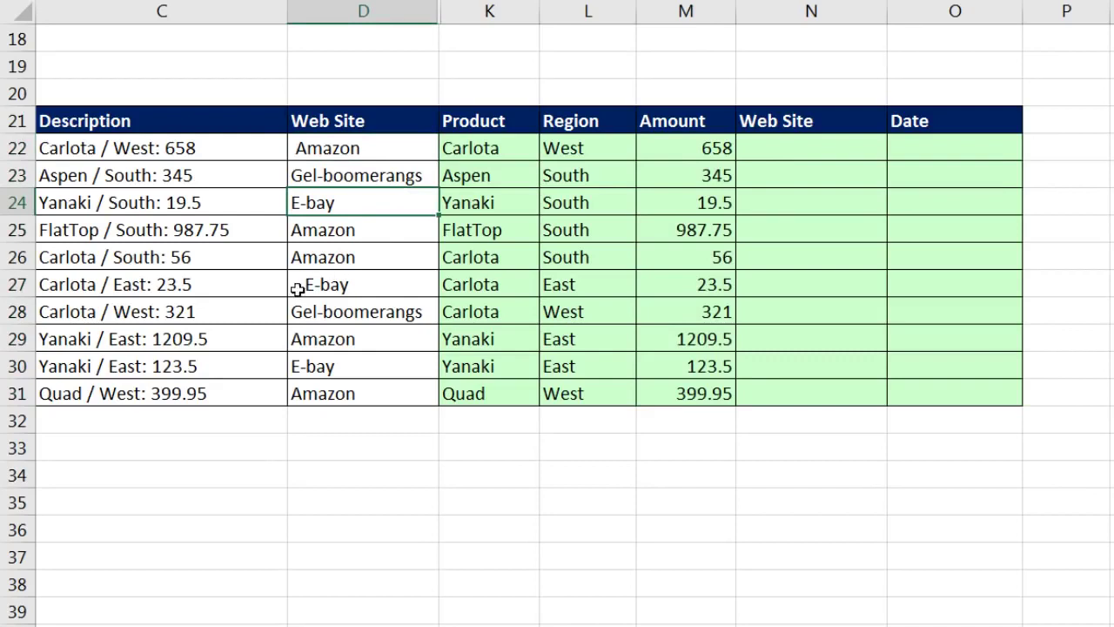
double_click(392, 254)
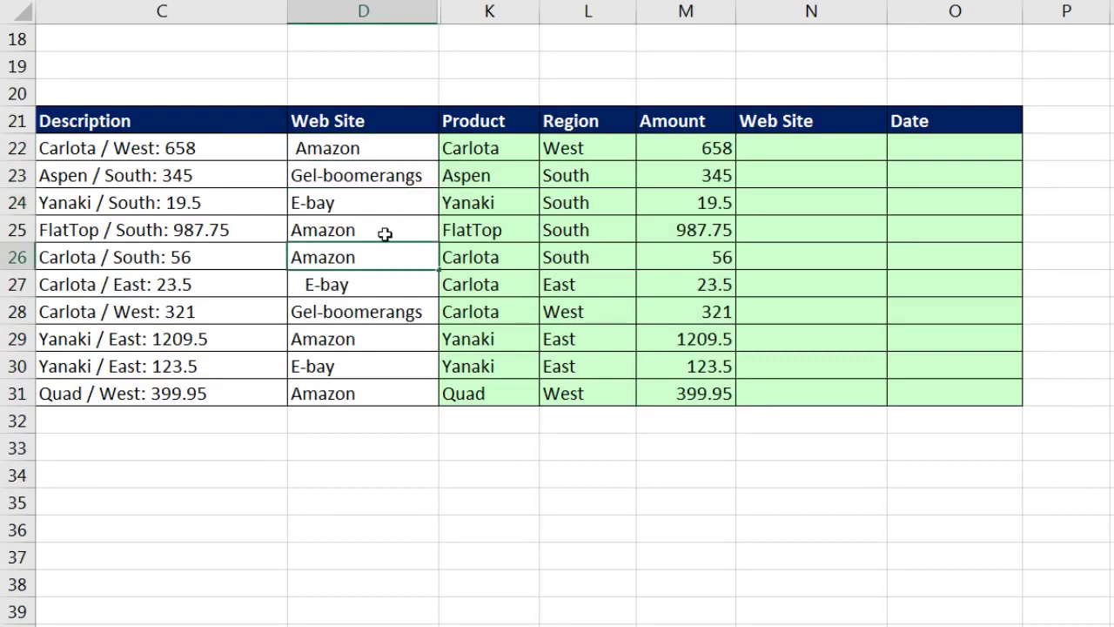
double_click(380, 231)
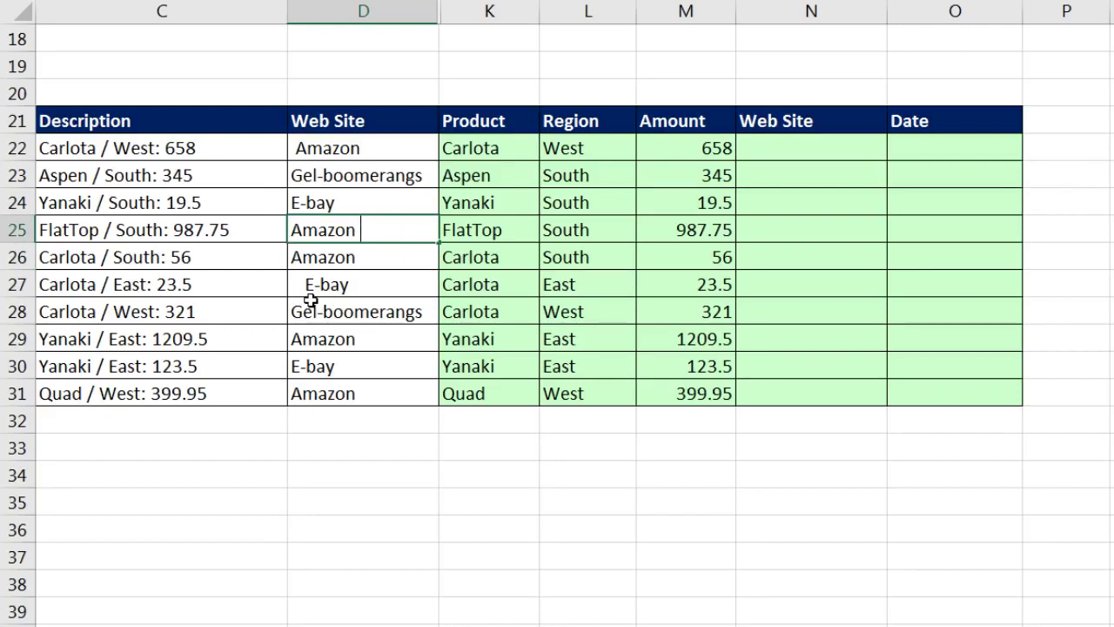
click(770, 162)
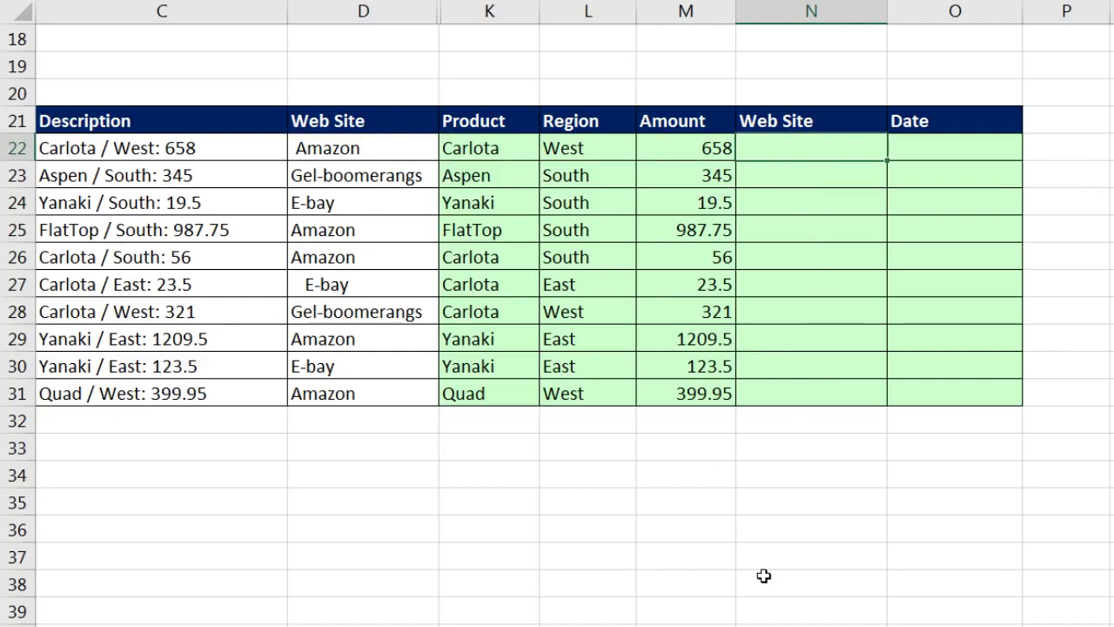
text(=tri)
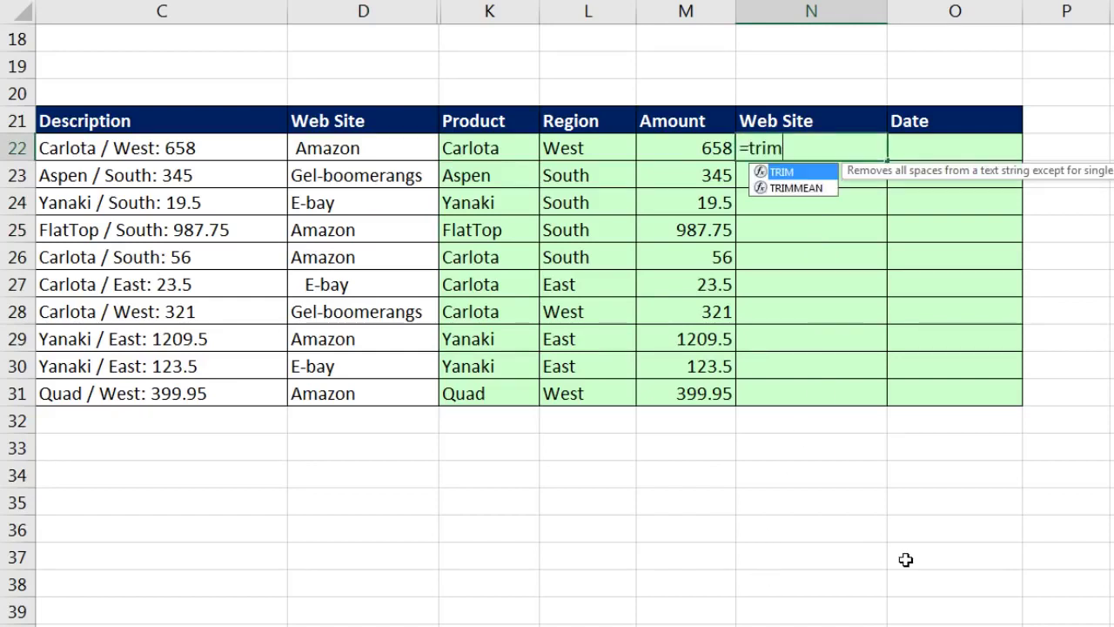
text(m)
key(Tab)
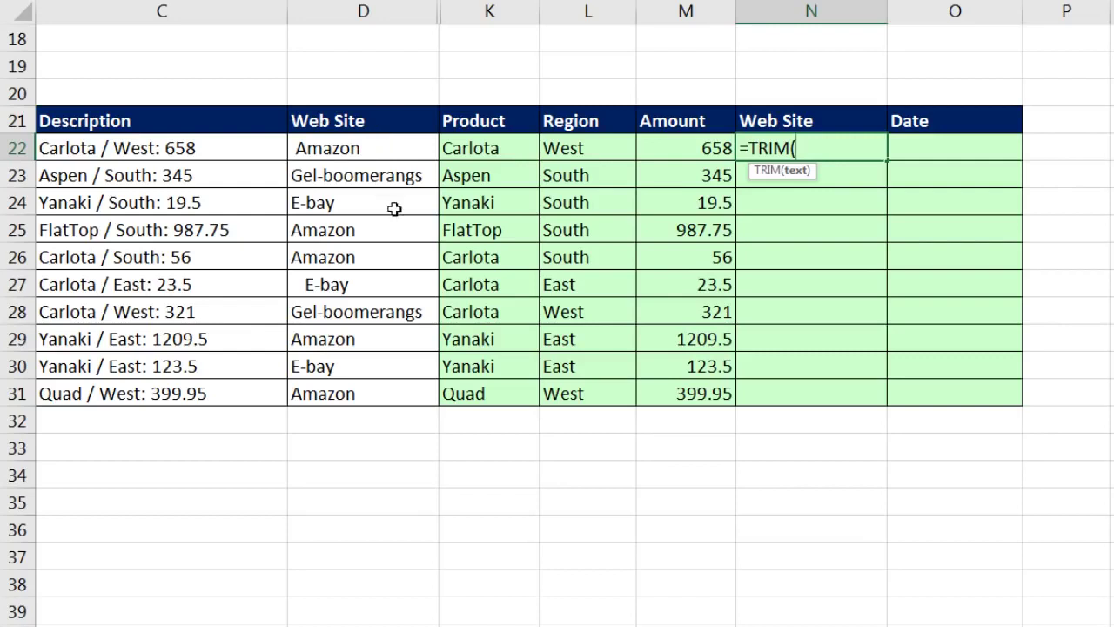
click(371, 150)
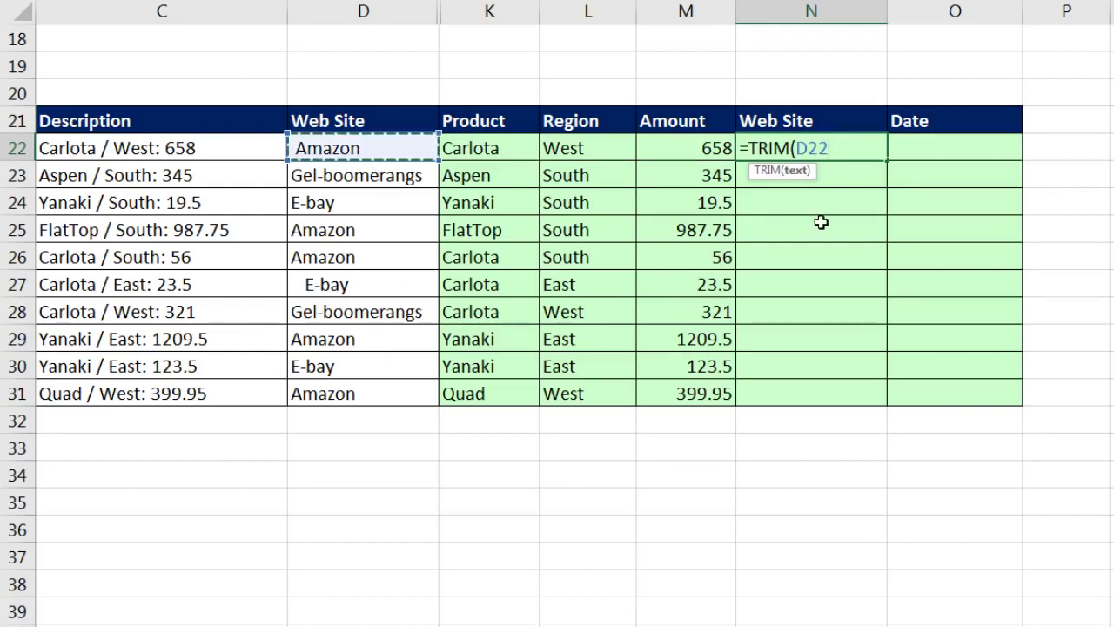
text())
key(ctrl+Return)
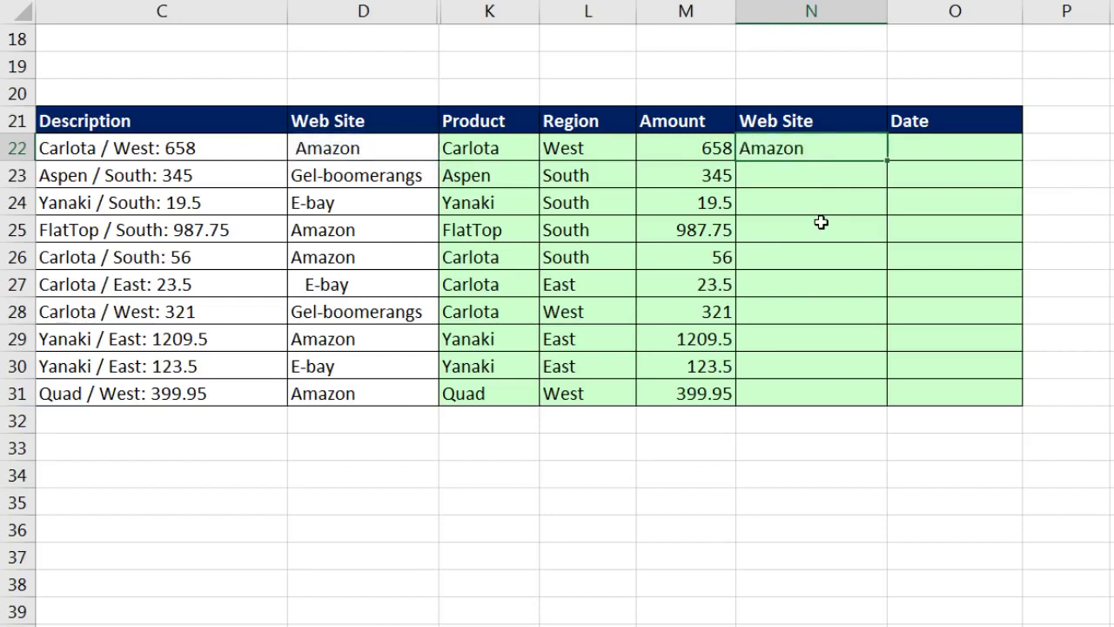
double_click(887, 162)
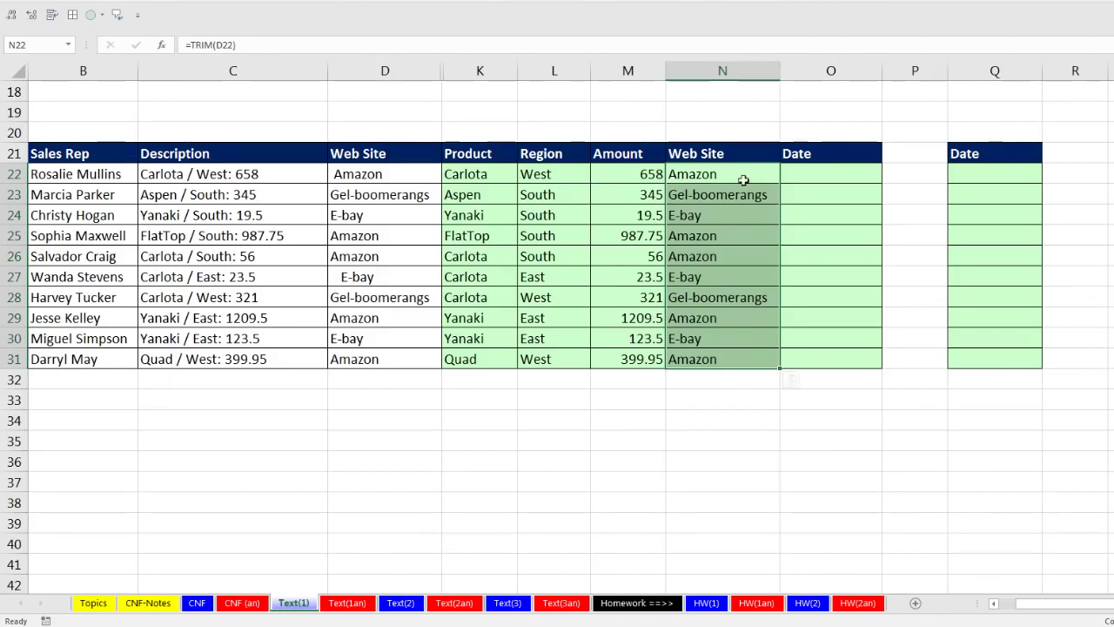
Unhide the hidden columns between D and K.
click(790, 172)
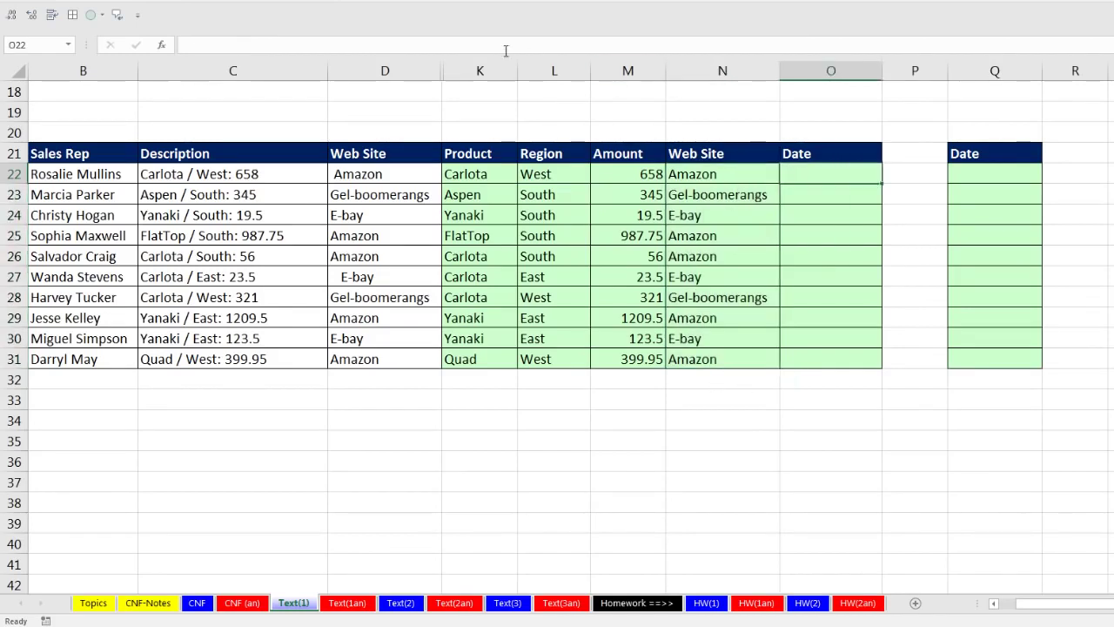
drag(386, 71, 466, 70)
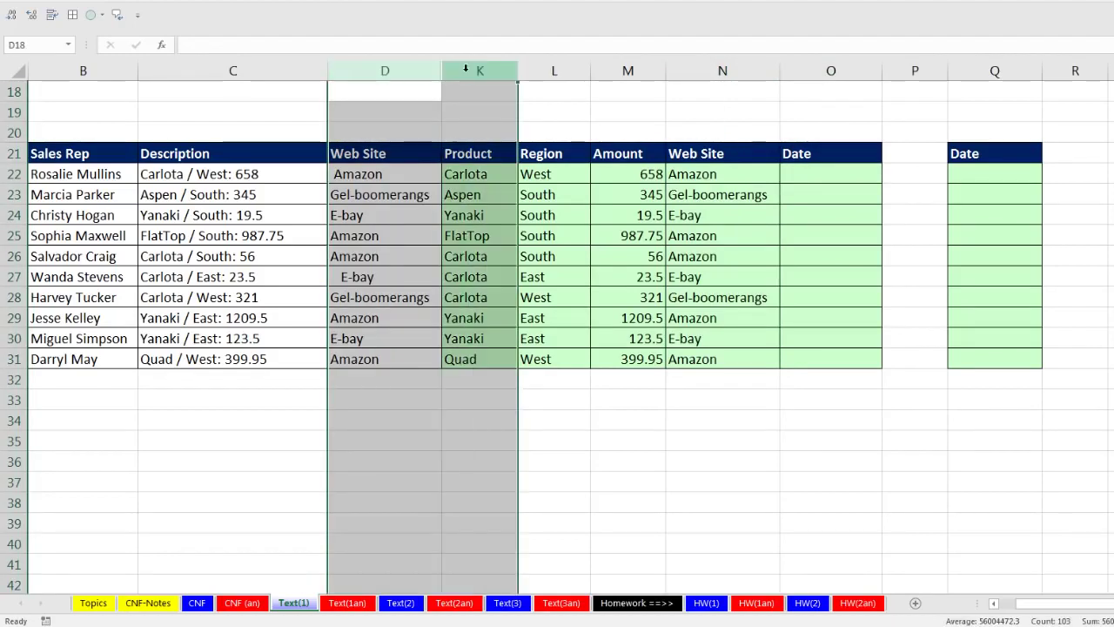
right_click(466, 70)
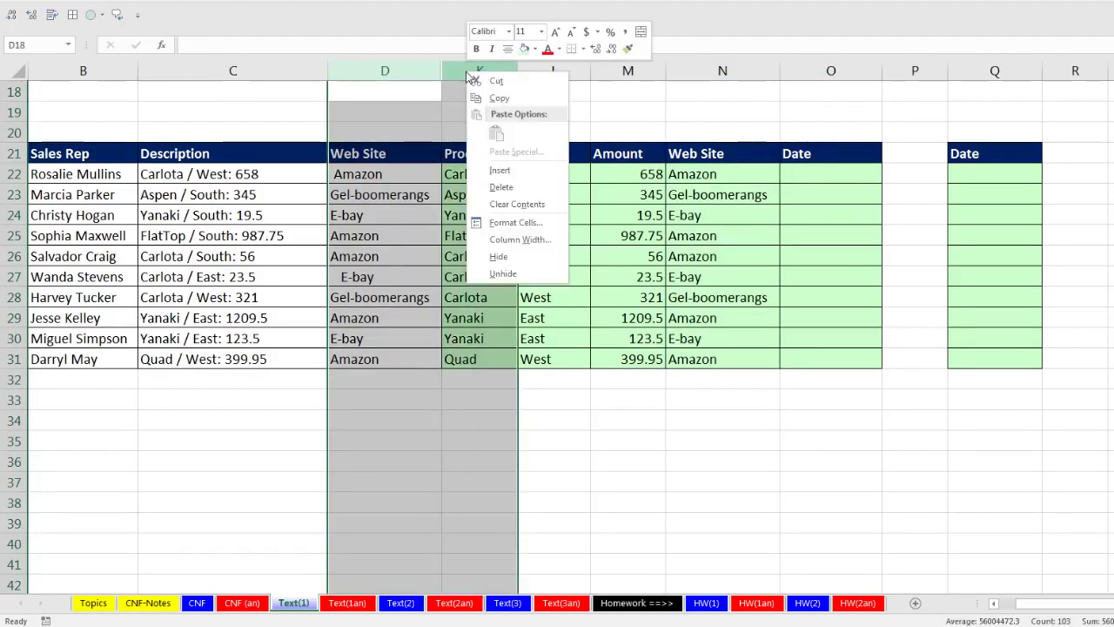
click(503, 274)
Hide columns G through L so the ISO Date column sits beside the Amount column.
drag(574, 166, 575, 348)
drag(668, 68, 1113, 78)
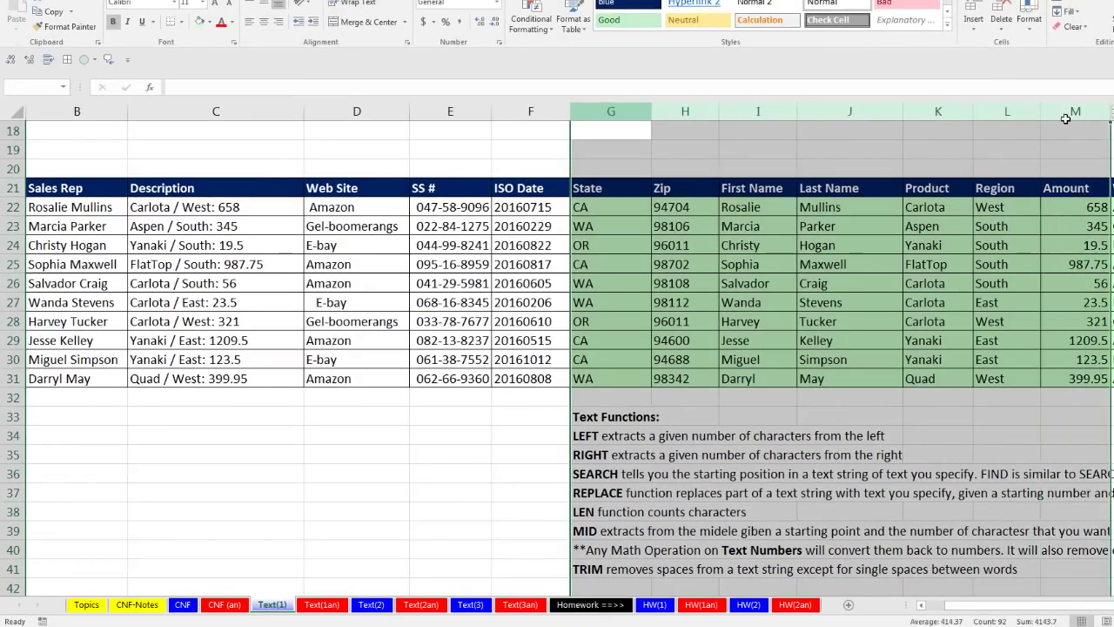
drag(1065, 118, 1012, 114)
right_click(1012, 114)
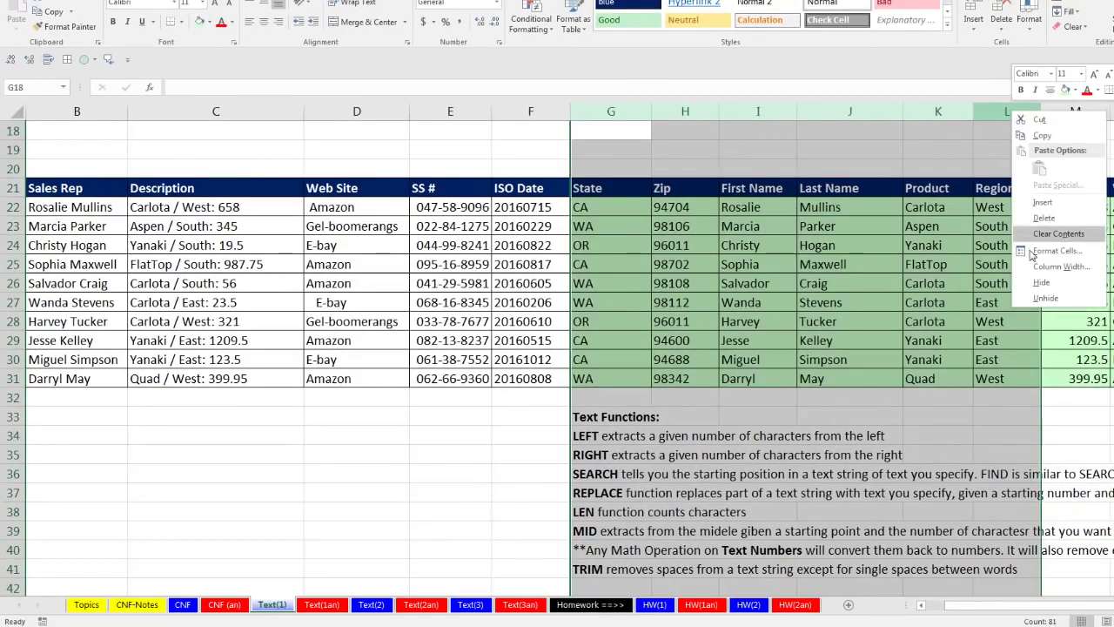
click(1044, 218)
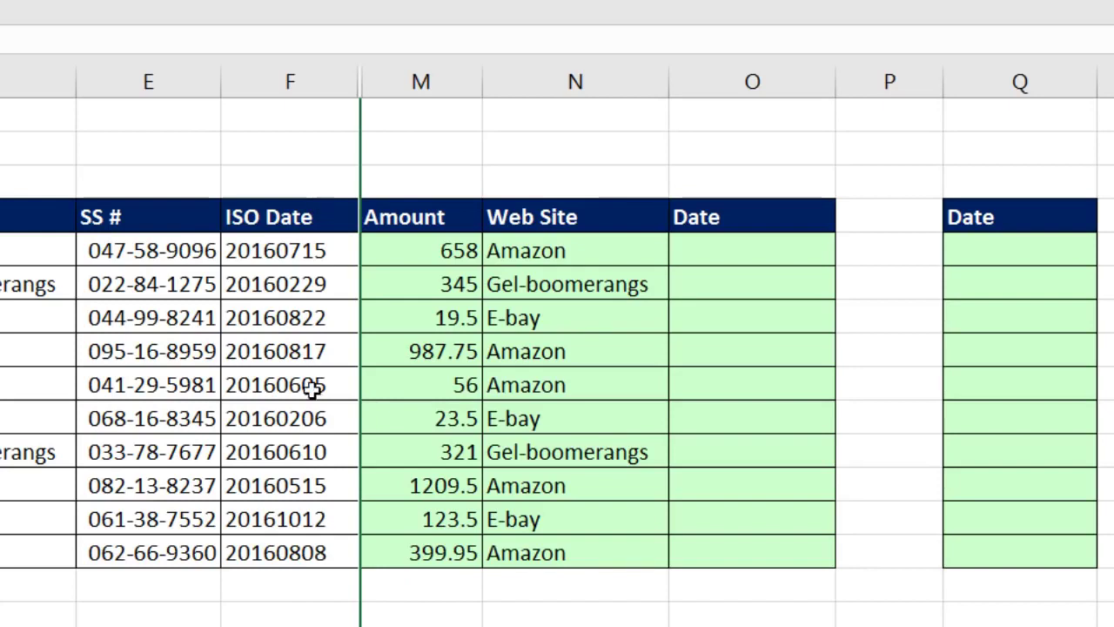
Start a DATE formula in O22 with LEFT(F22,4) as the year argument.
click(738, 257)
text(=date)
key(Tab)
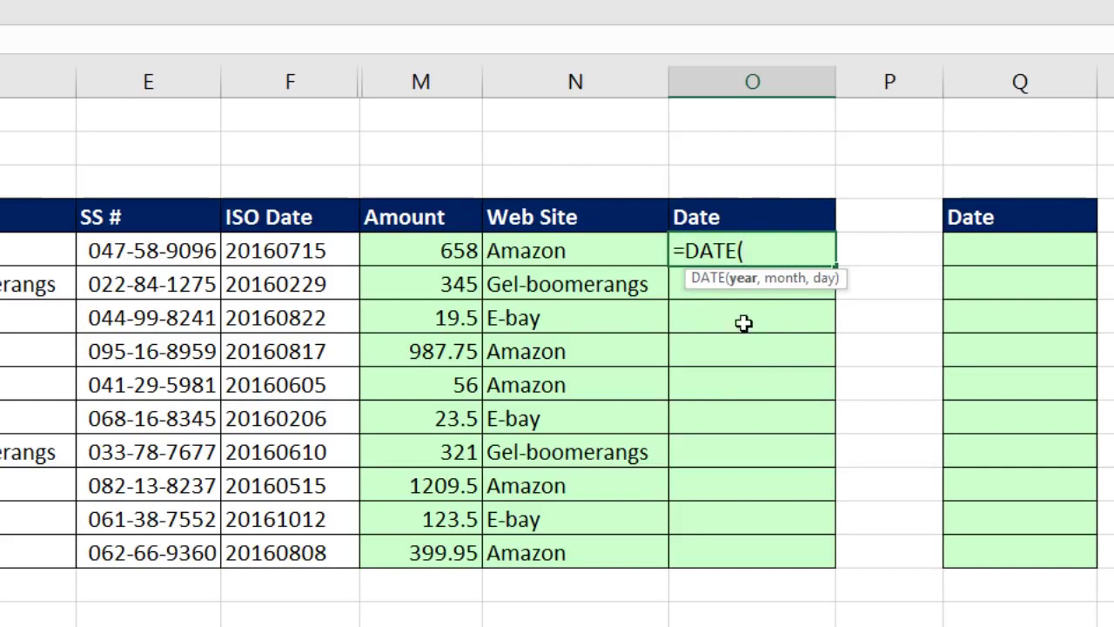
text(LEFT()
key(Tab)
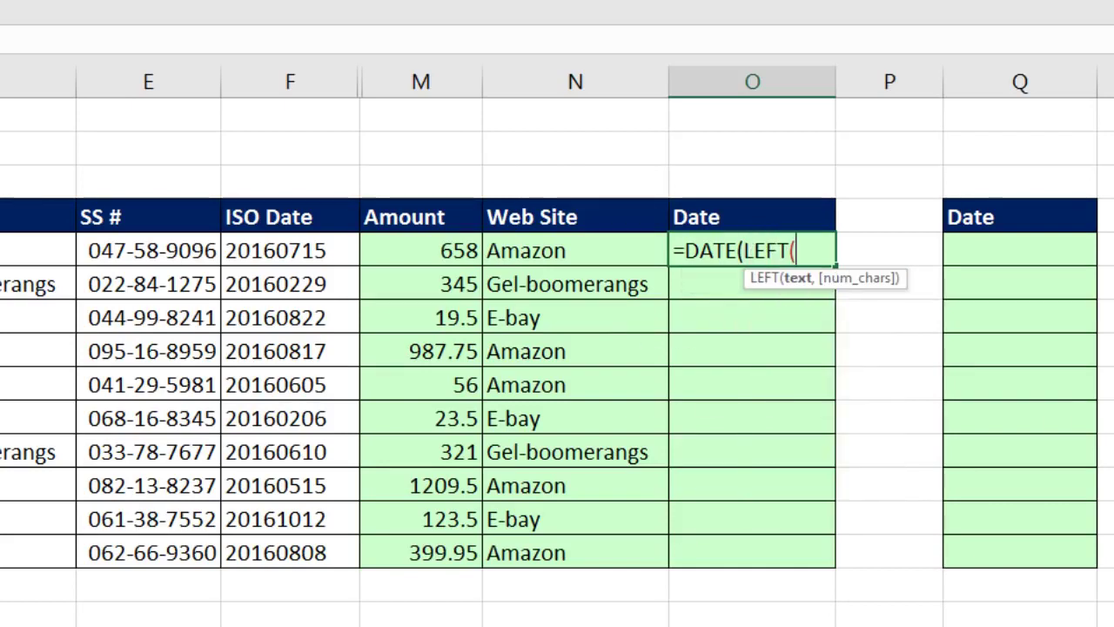
key(Left)
key(Left)
key(Left)
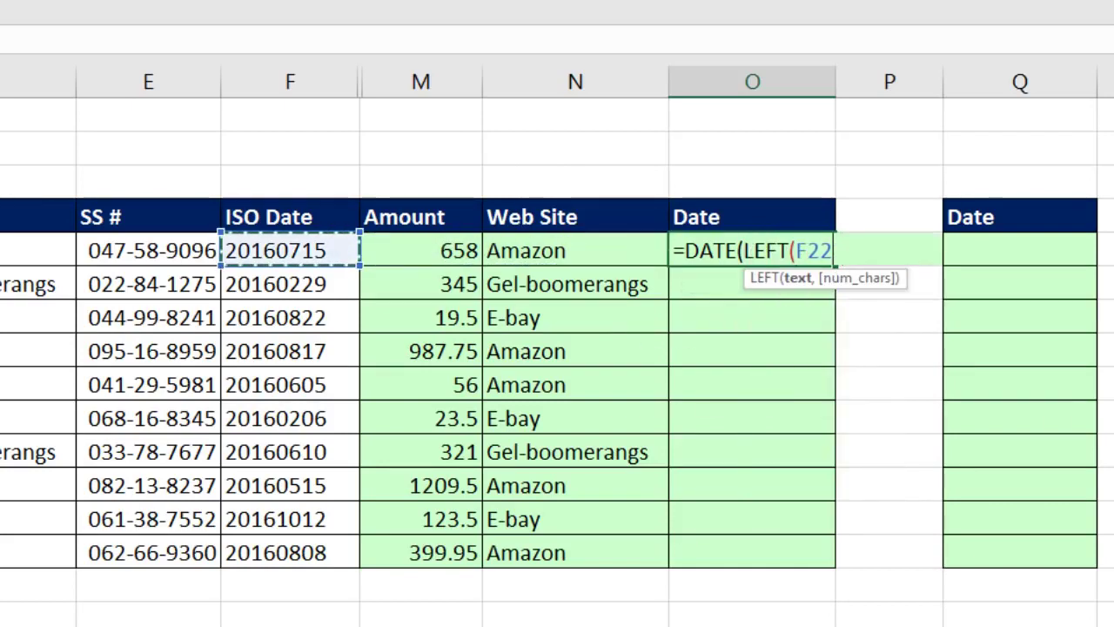
text(,)
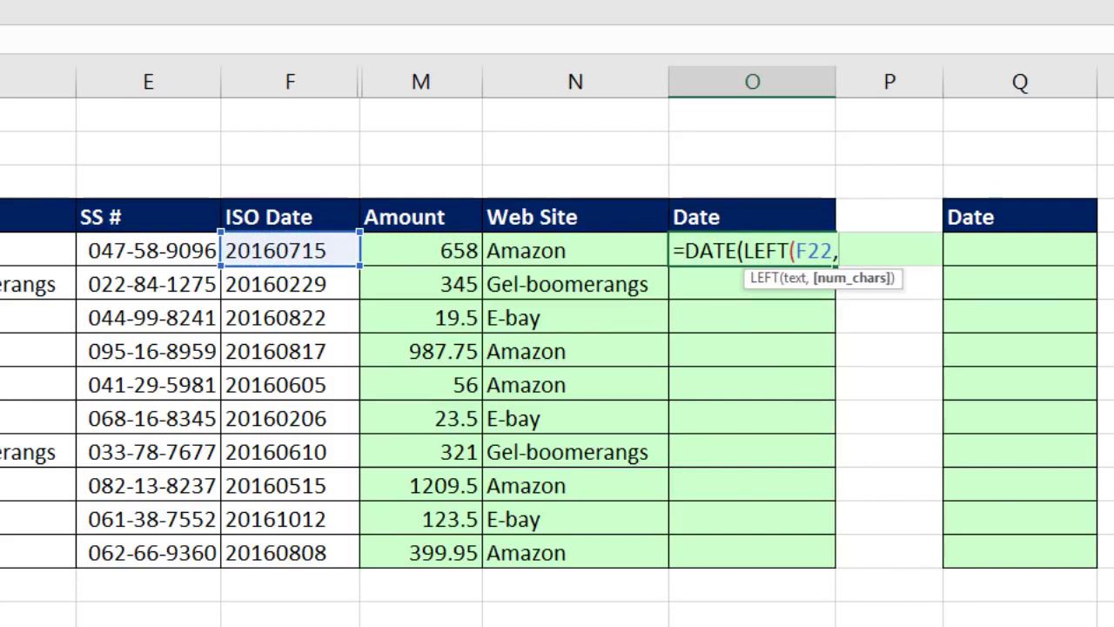
text(4))
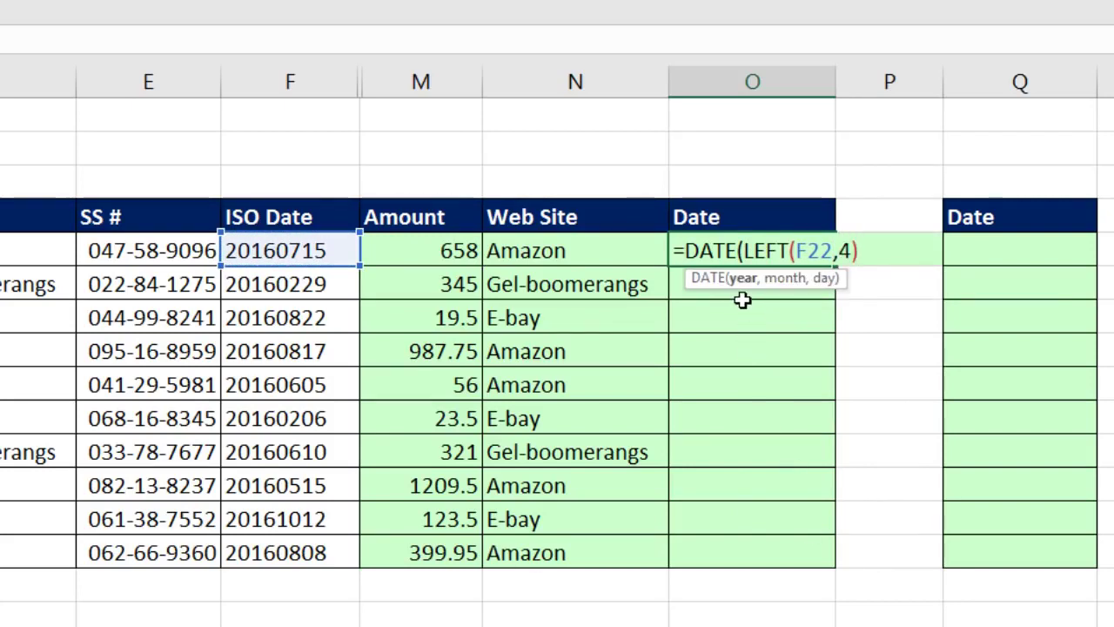
Add MID(F22,5,2) as the month argument of the DATE formula in O22.
text(,)
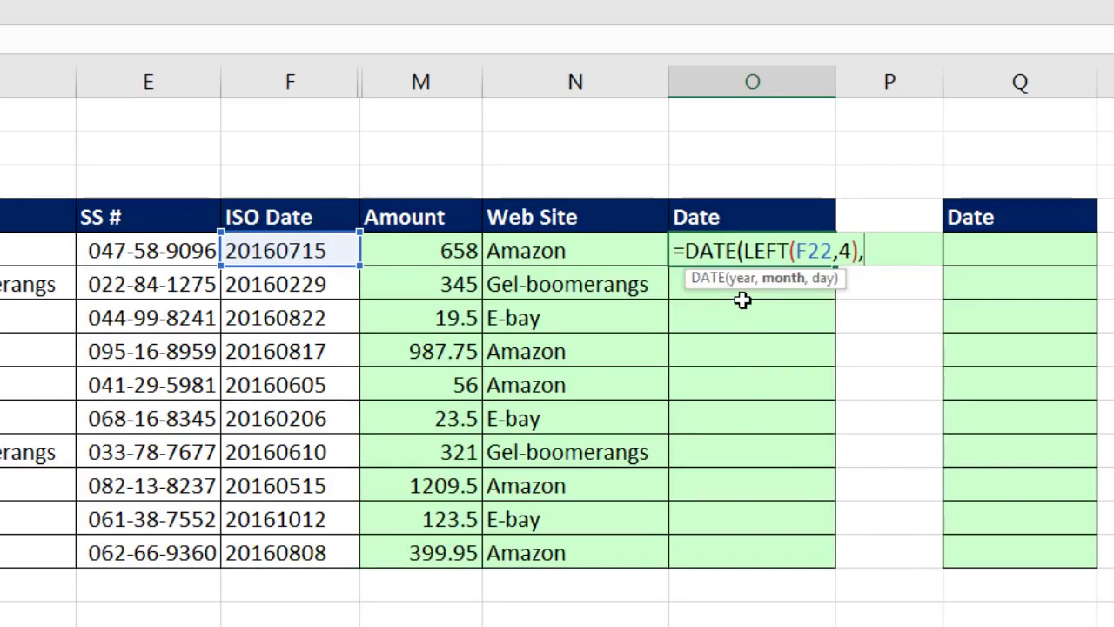
text(mid)
key(Tab)
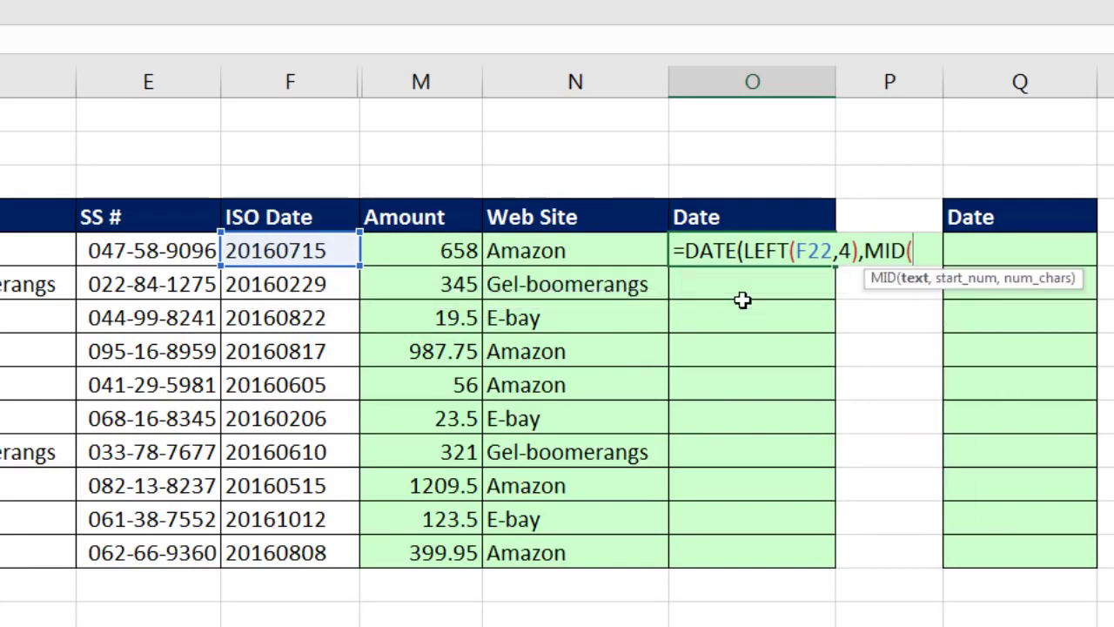
click(331, 243)
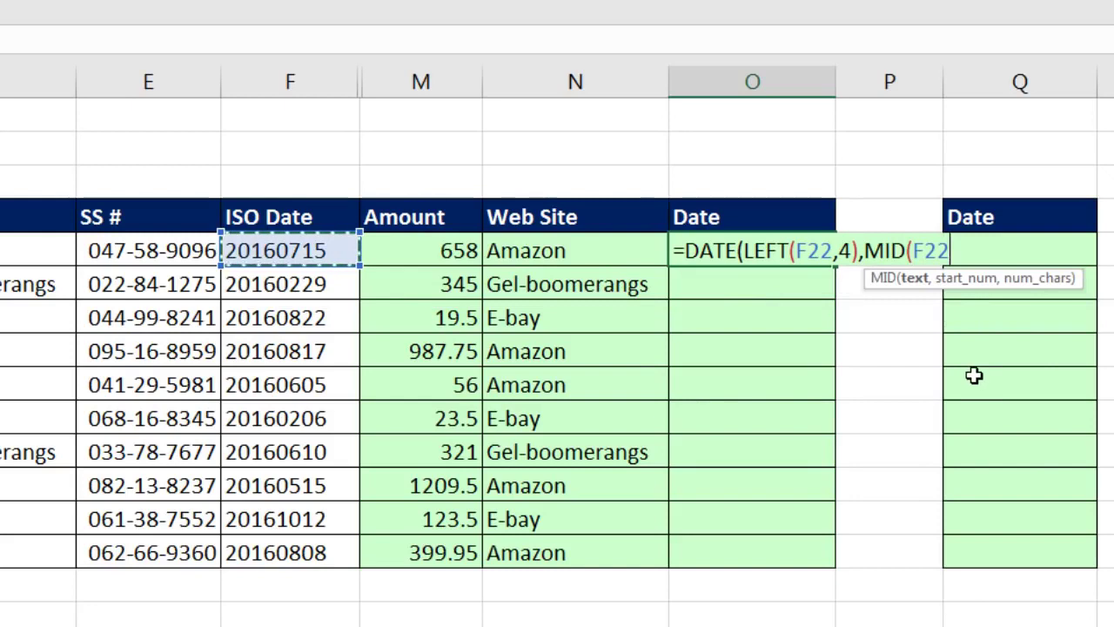
text(,5,)
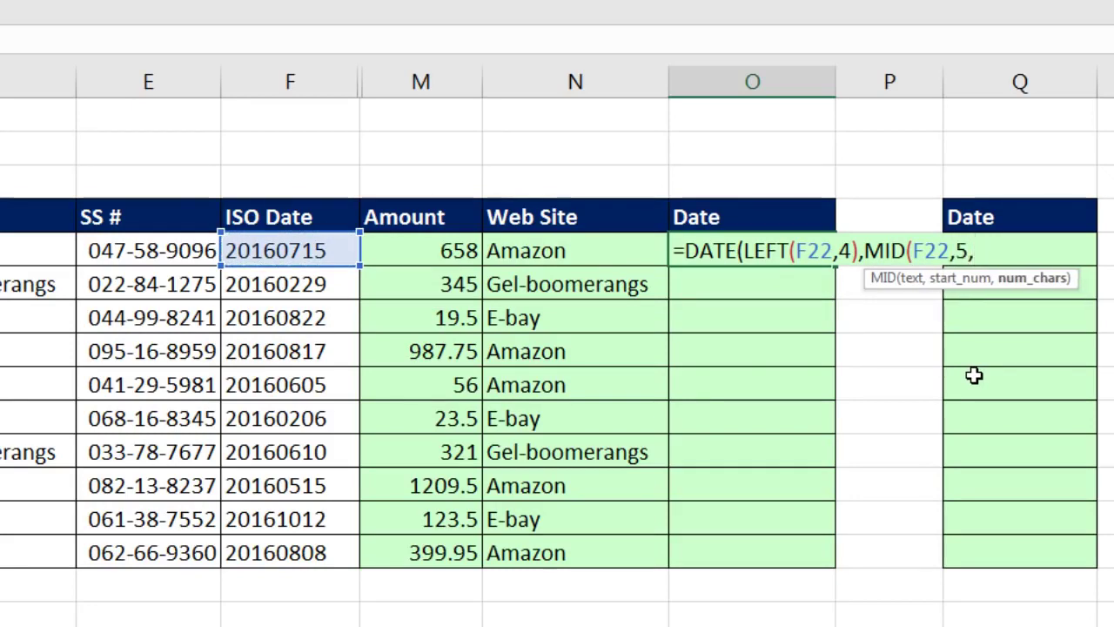
text(2))
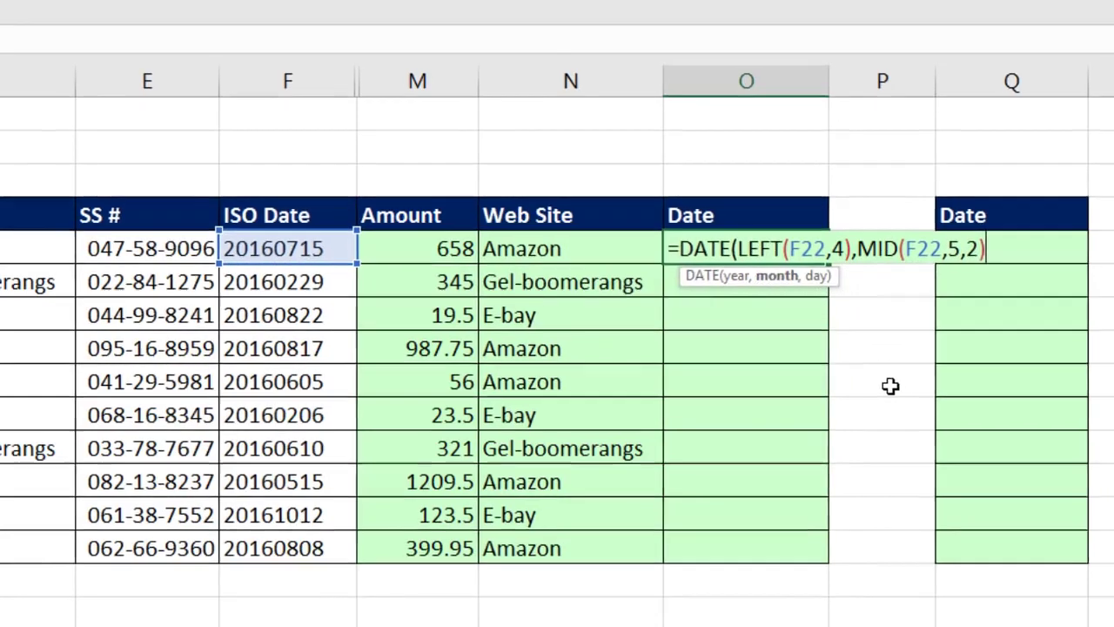
Add RIGHT(F22,2) as the day argument and close the DATE formula in O22.
text(,)
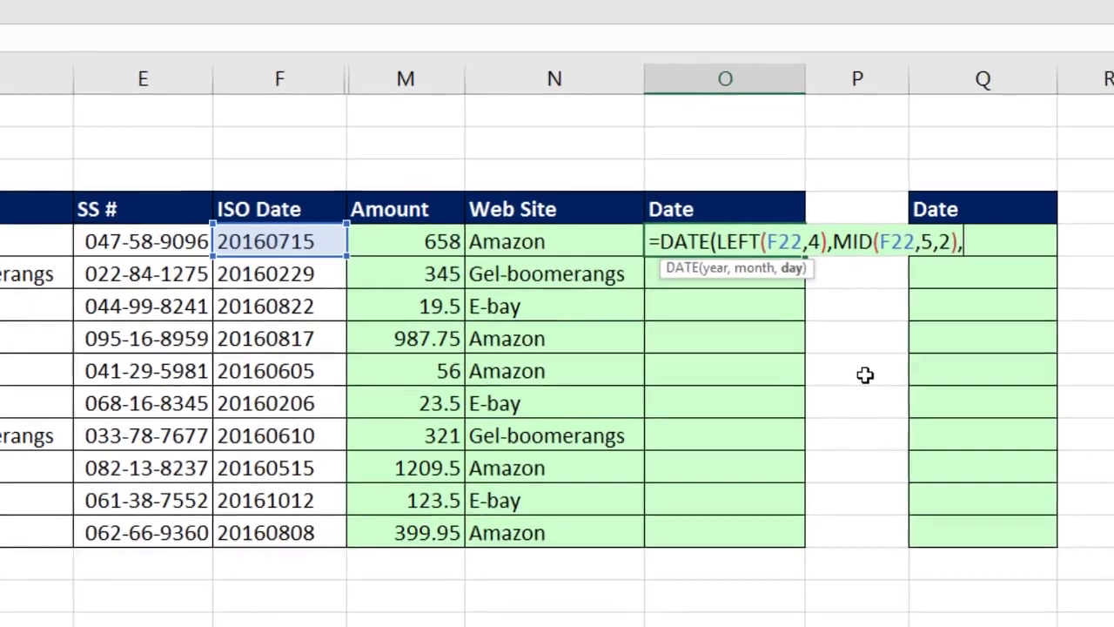
text(righ)
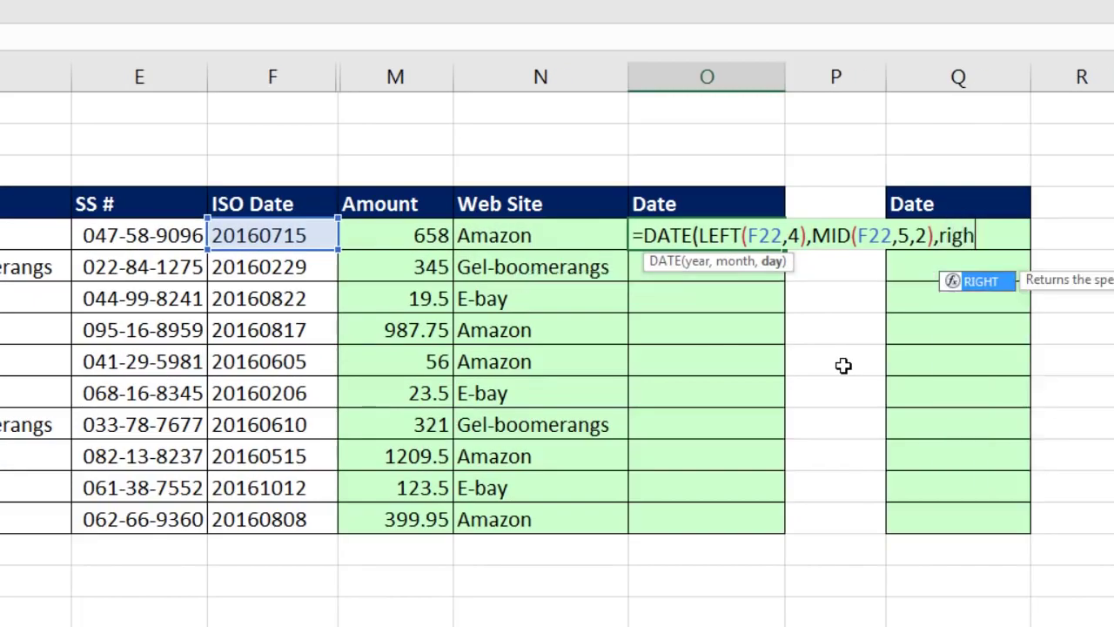
key(Tab)
key(Left)
key(Left)
key(Left)
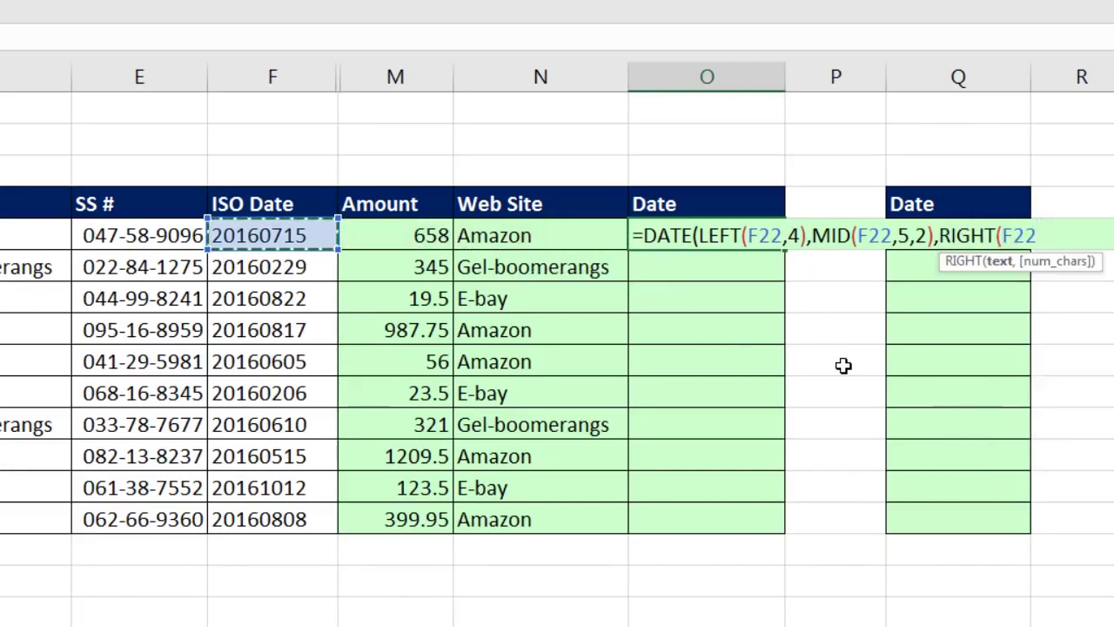
text(,2))
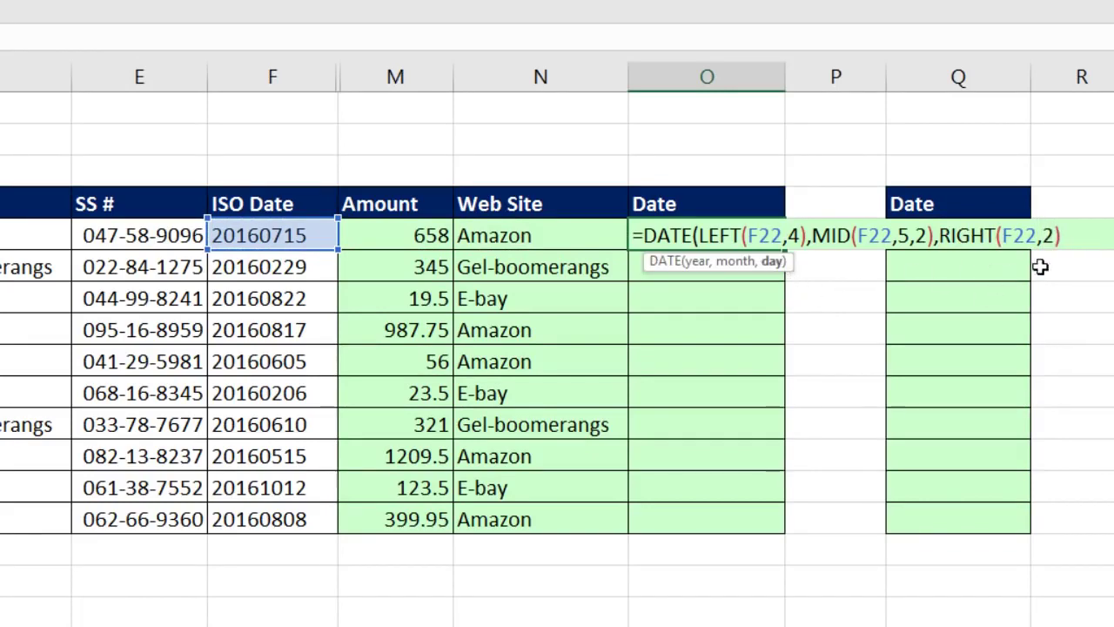
text())
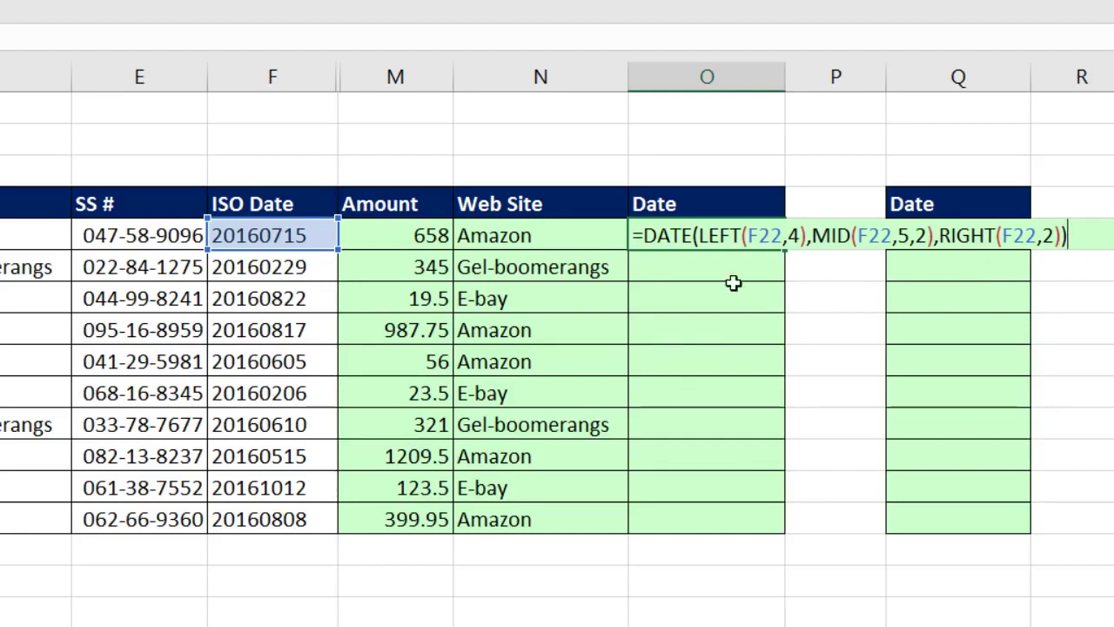
Enter the DATE formula in O22, copy it down through O31, and check the cell references in O31.
key(ctrl+Return)
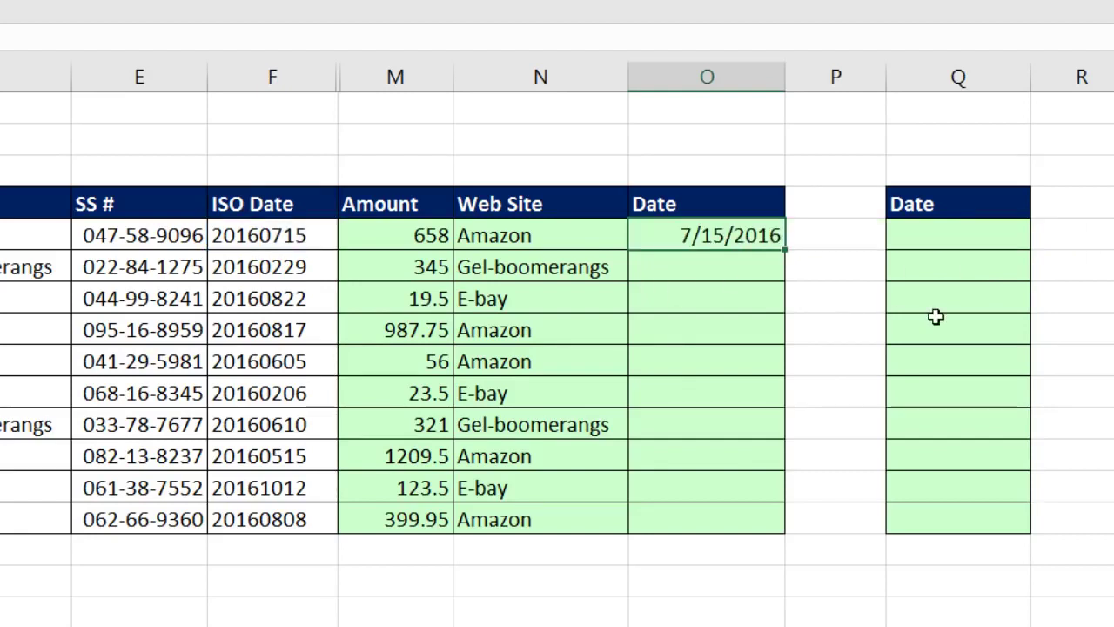
double_click(789, 249)
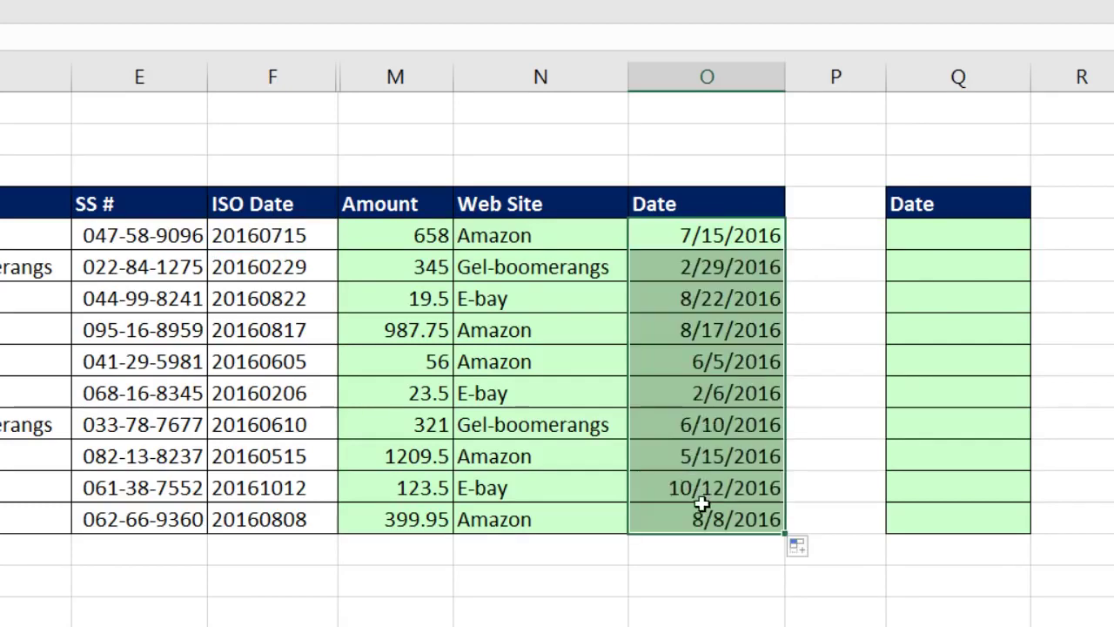
click(703, 517)
key(F2)
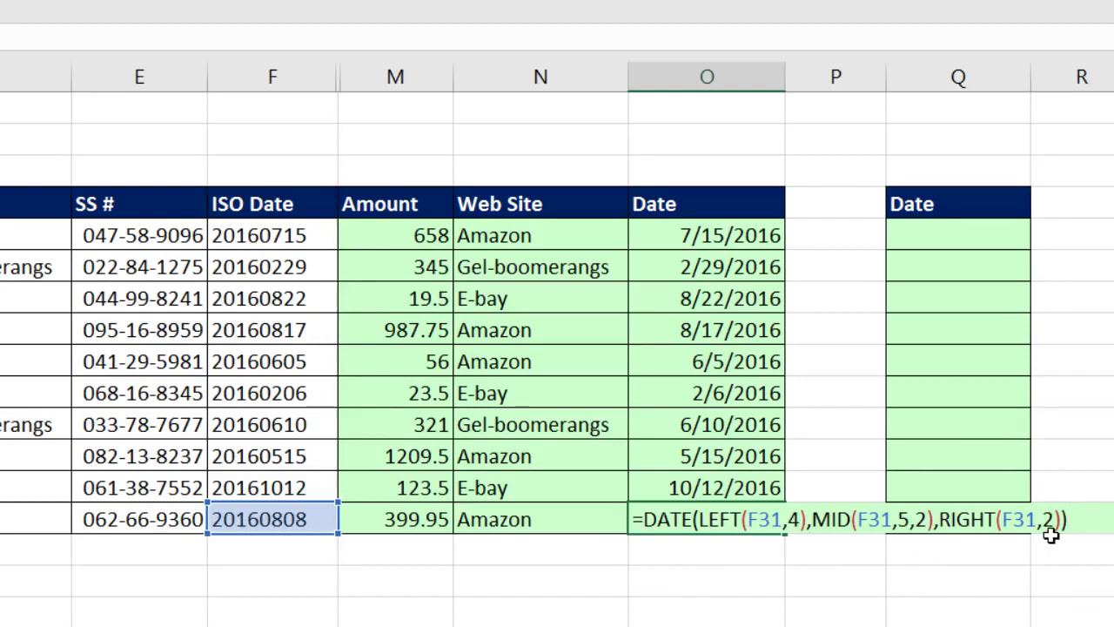
key(ctrl+Return)
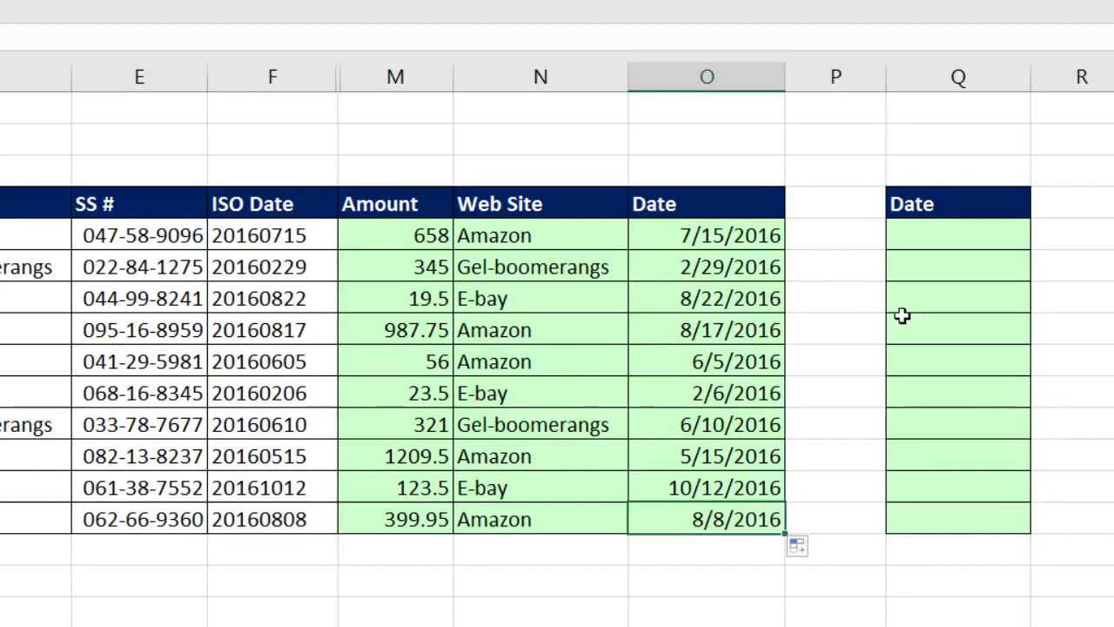
Examine the Special and Custom number format settings of the first SS # cell, E22.
click(909, 232)
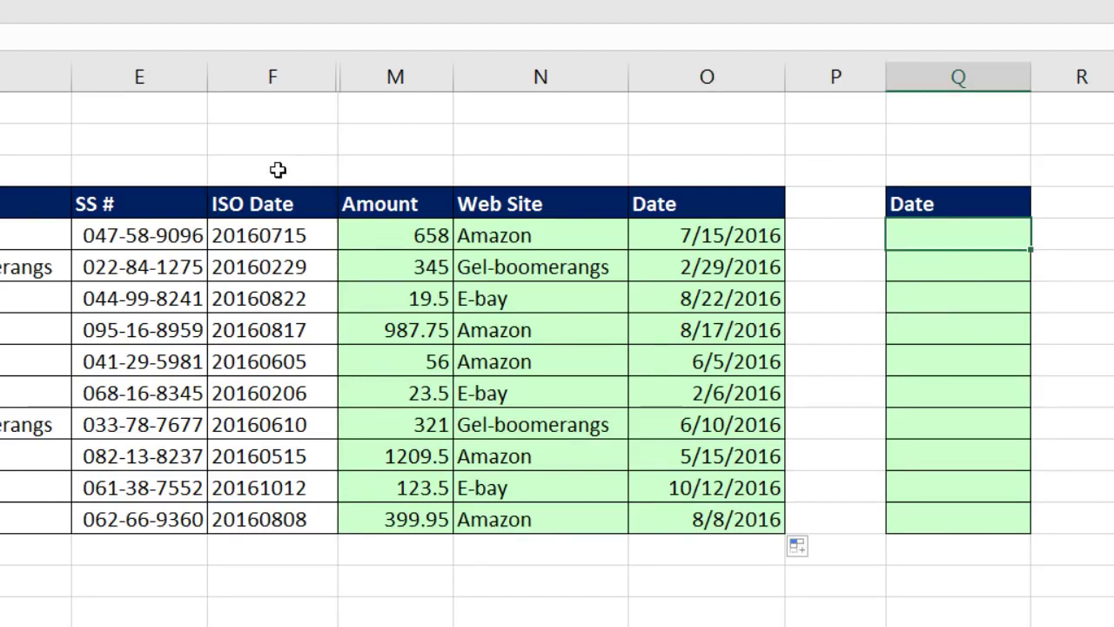
click(177, 237)
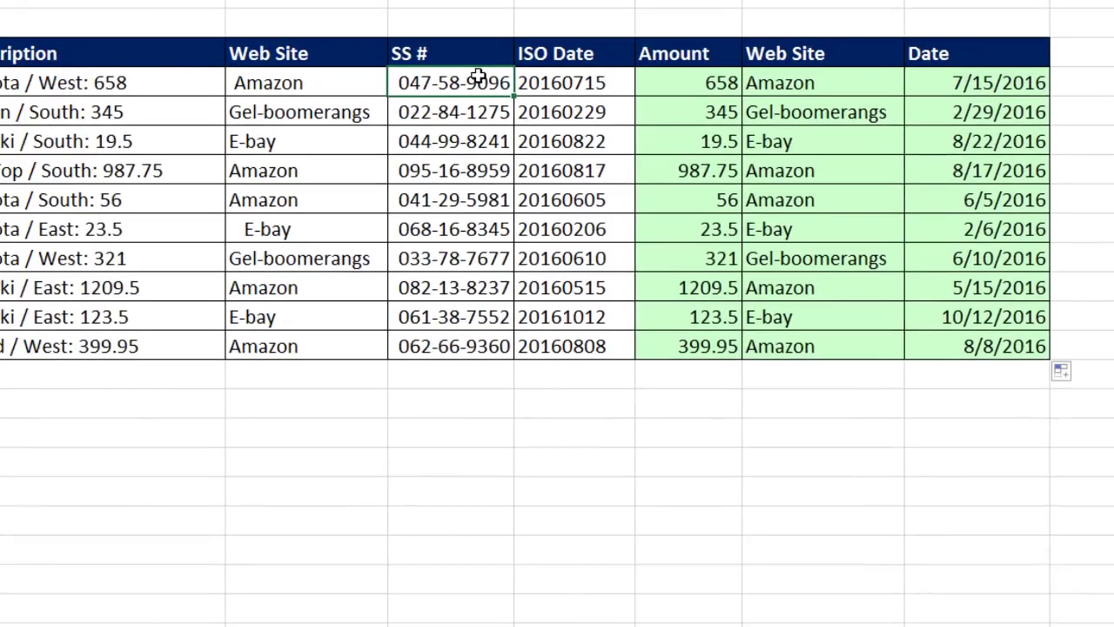
key(ctrl+1)
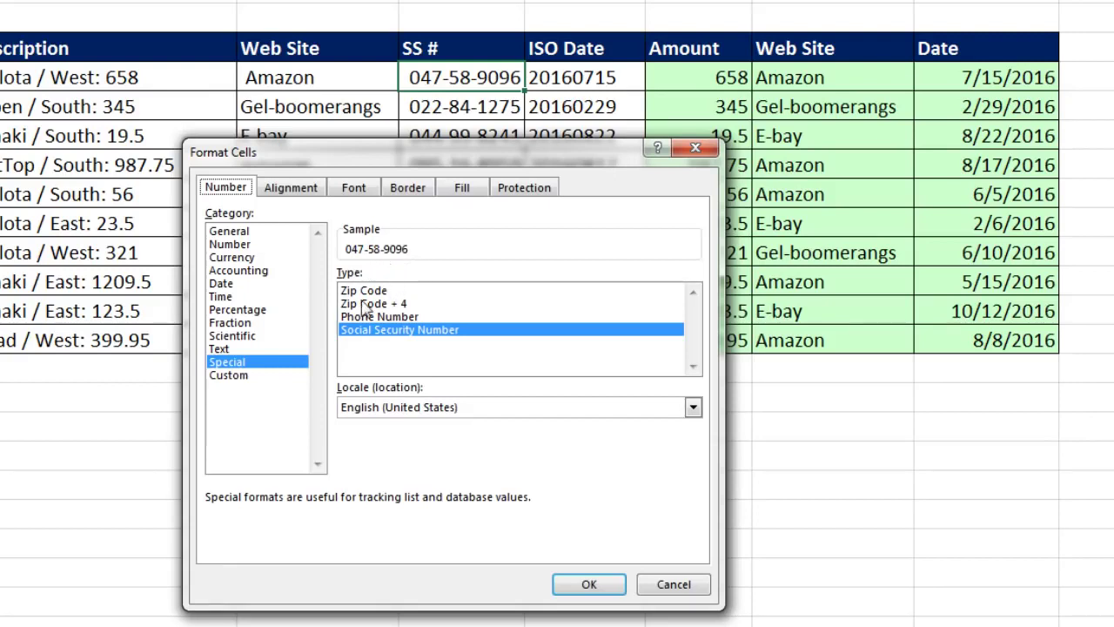
click(234, 376)
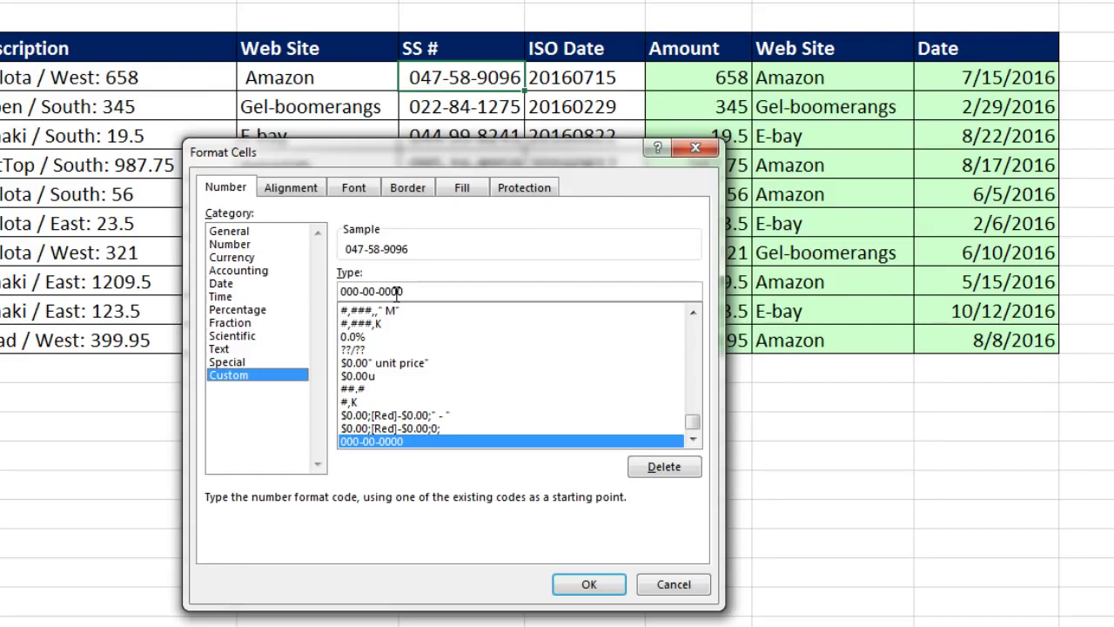
key(Return)
click(583, 81)
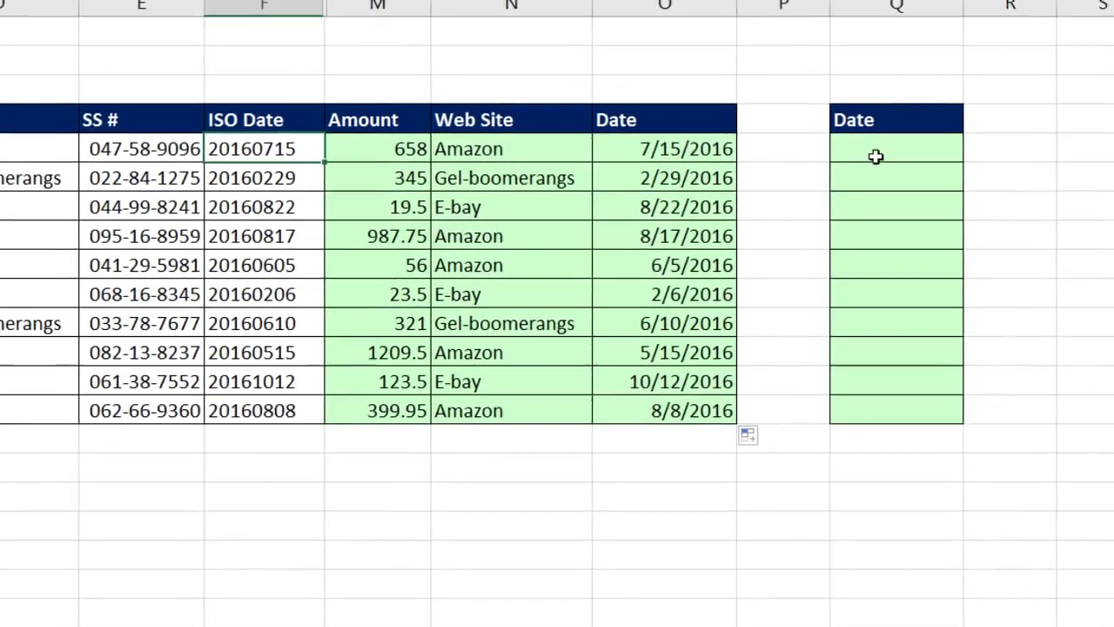
Enter =TEXT(F22,"0000-00-00") in Q22 under the separate Date header.
click(1060, 109)
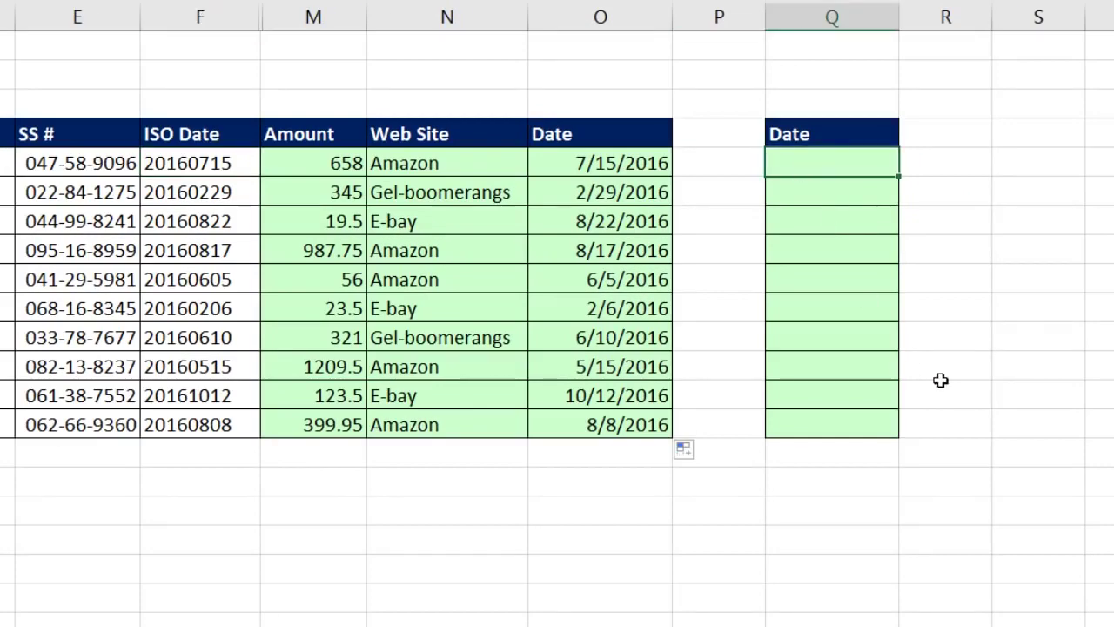
text(=text)
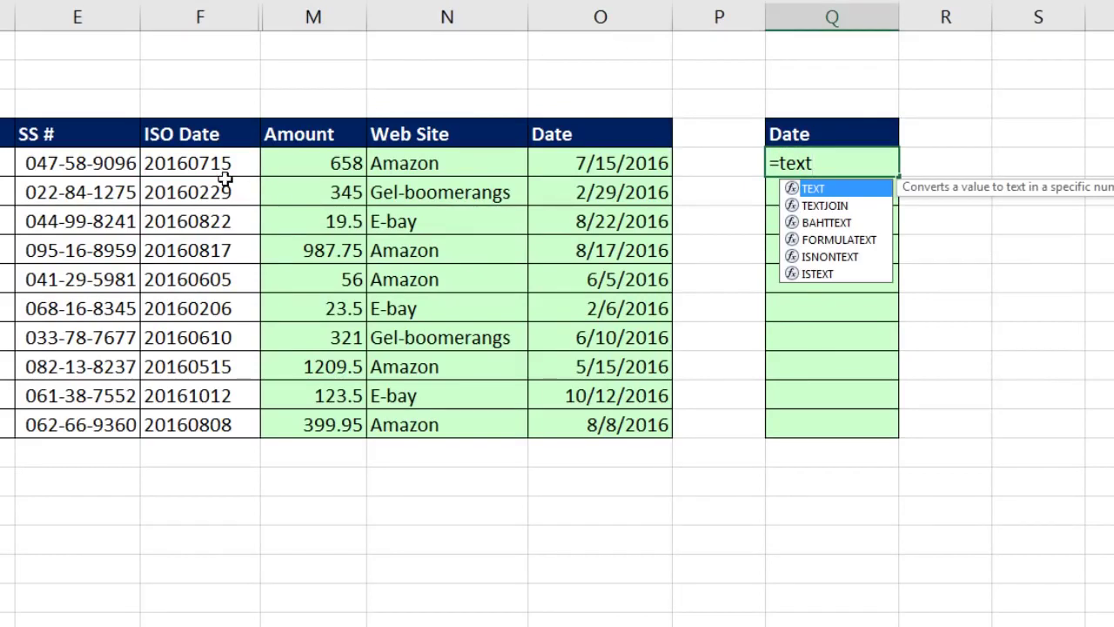
key(Tab)
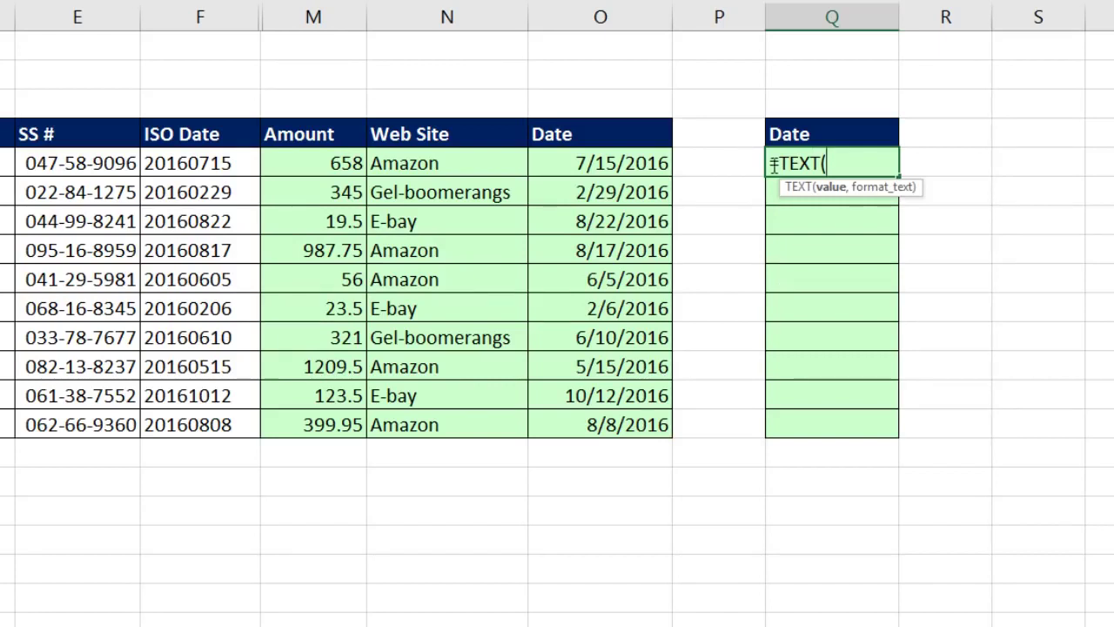
click(228, 160)
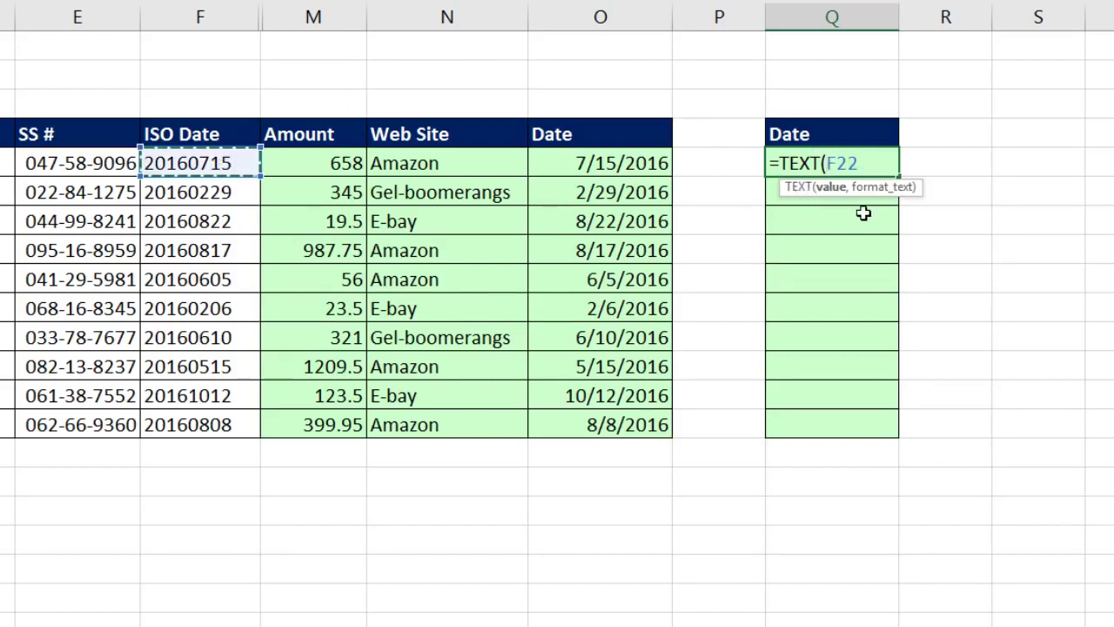
text(,)
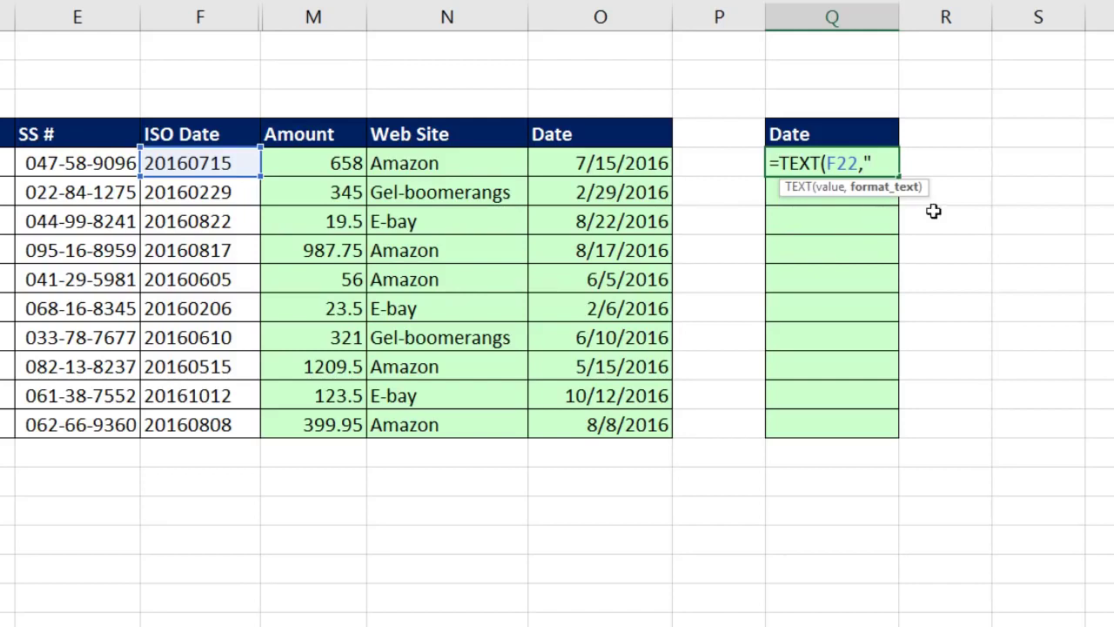
text("0000-00-00")
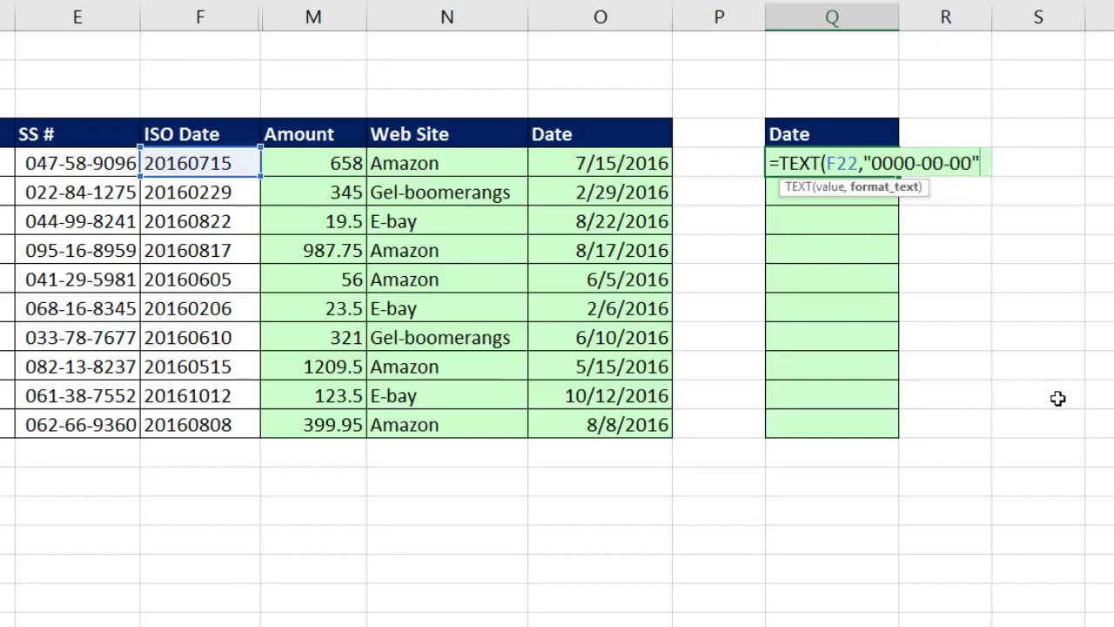
text())
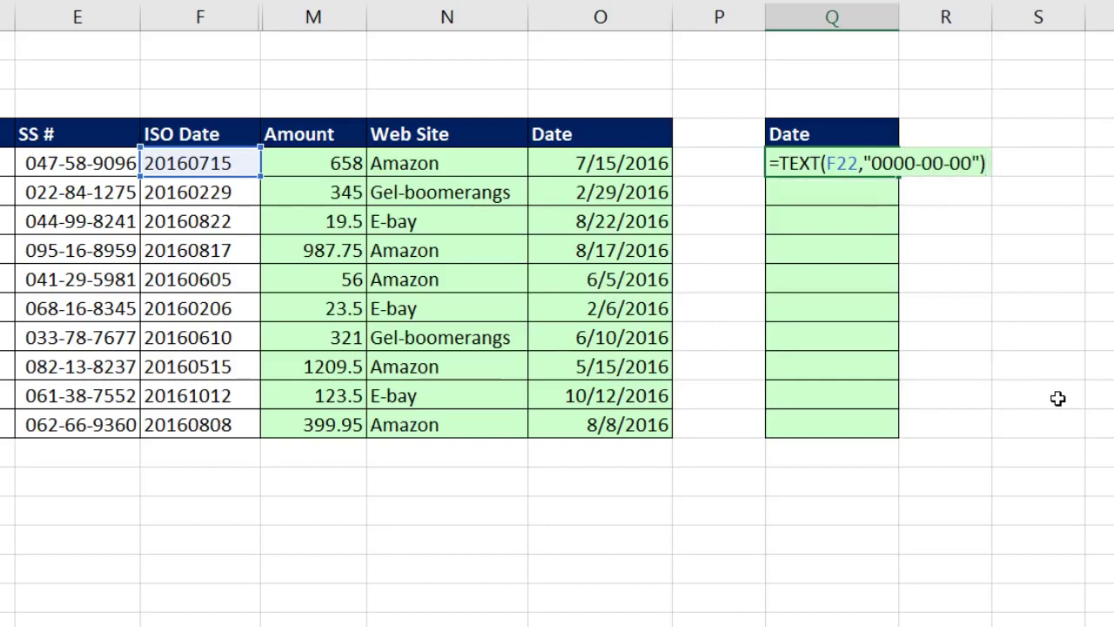
key(ctrl+Return)
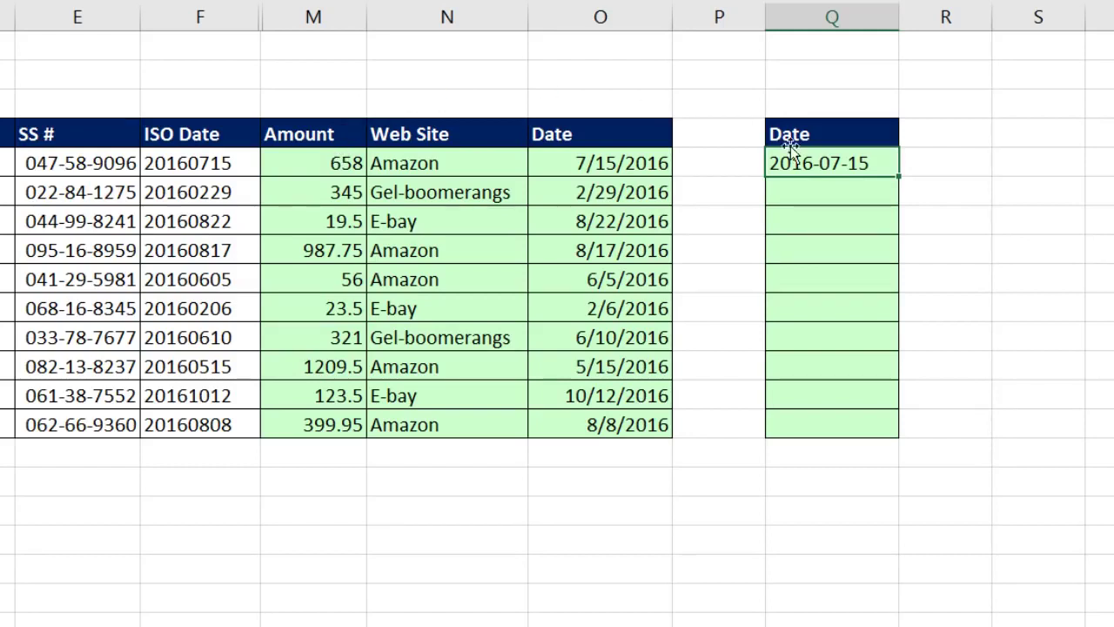
Append +0 to the TEXT formula in Q22 and apply the Short Date format to the cell.
key(F2)
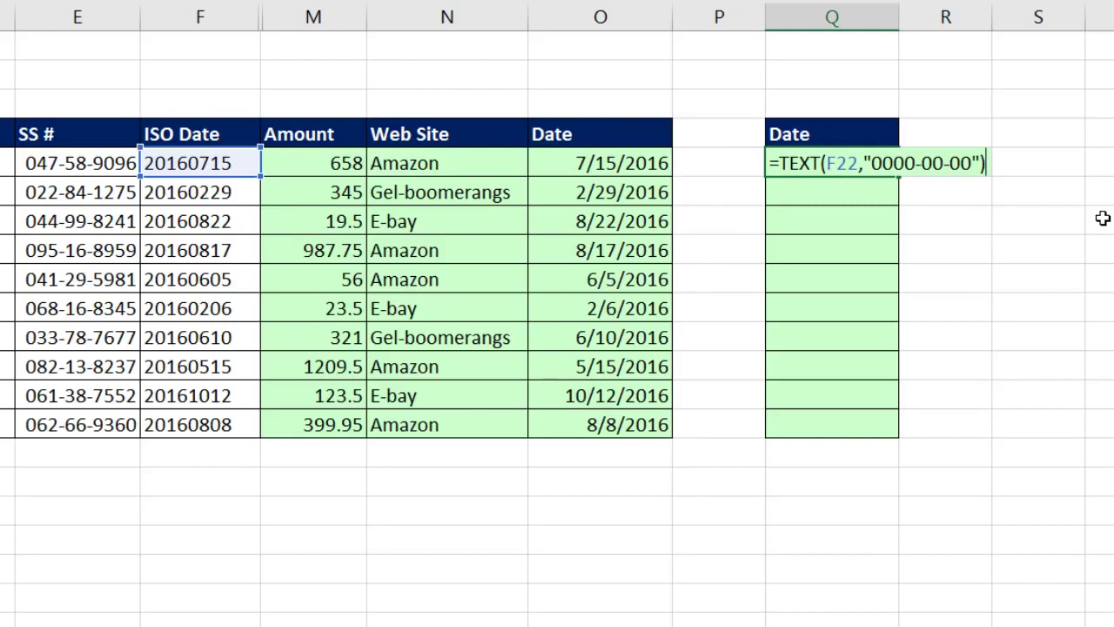
text(+0)
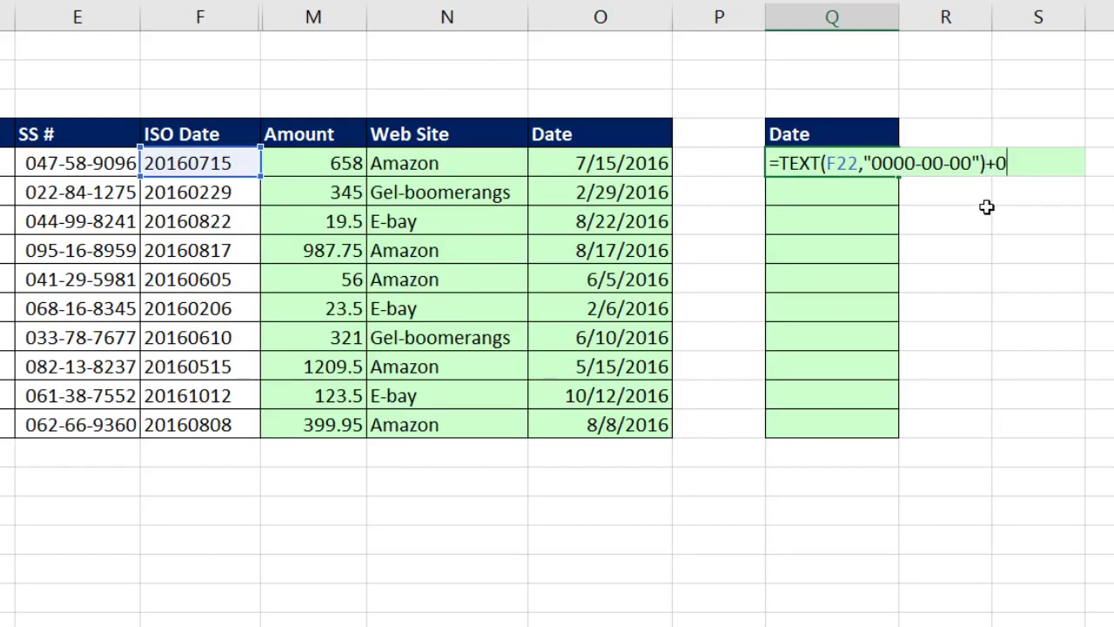
key(ctrl+Return)
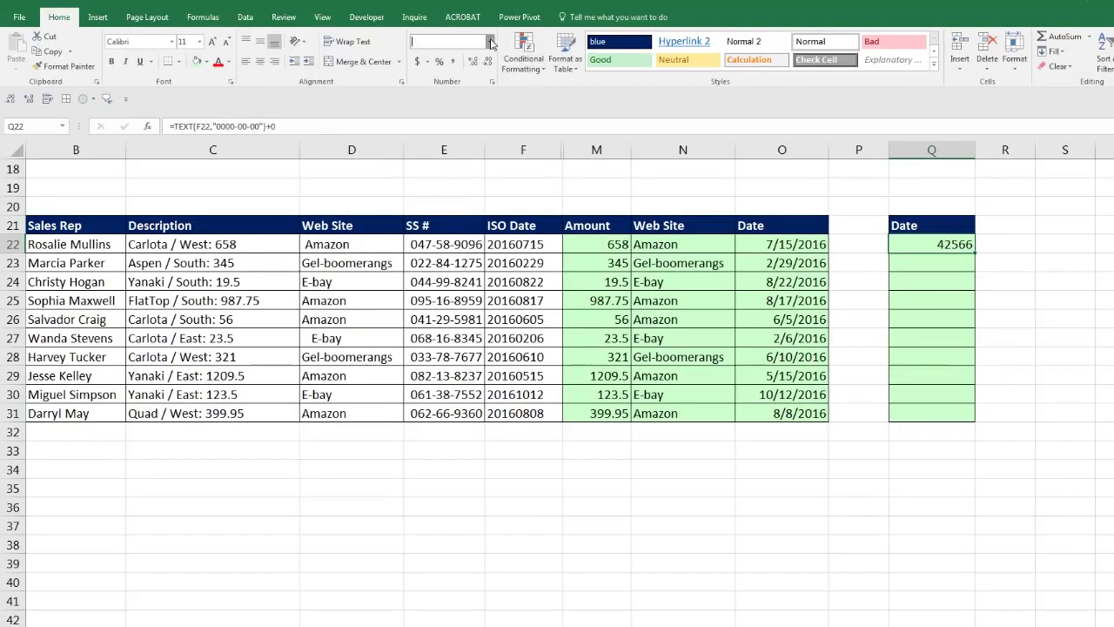
click(490, 42)
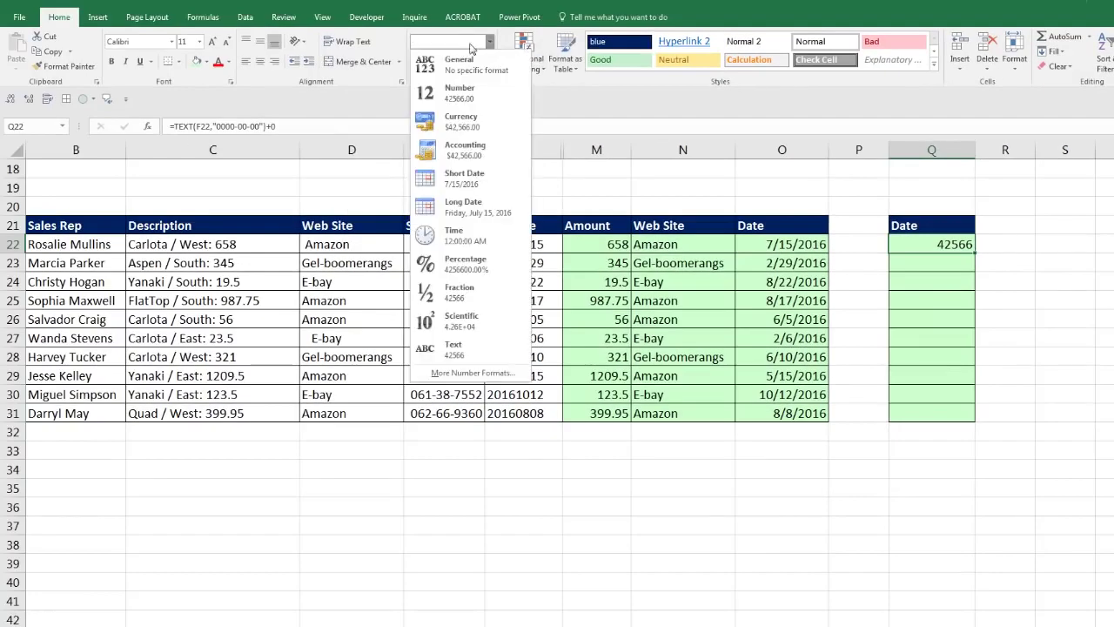
click(451, 182)
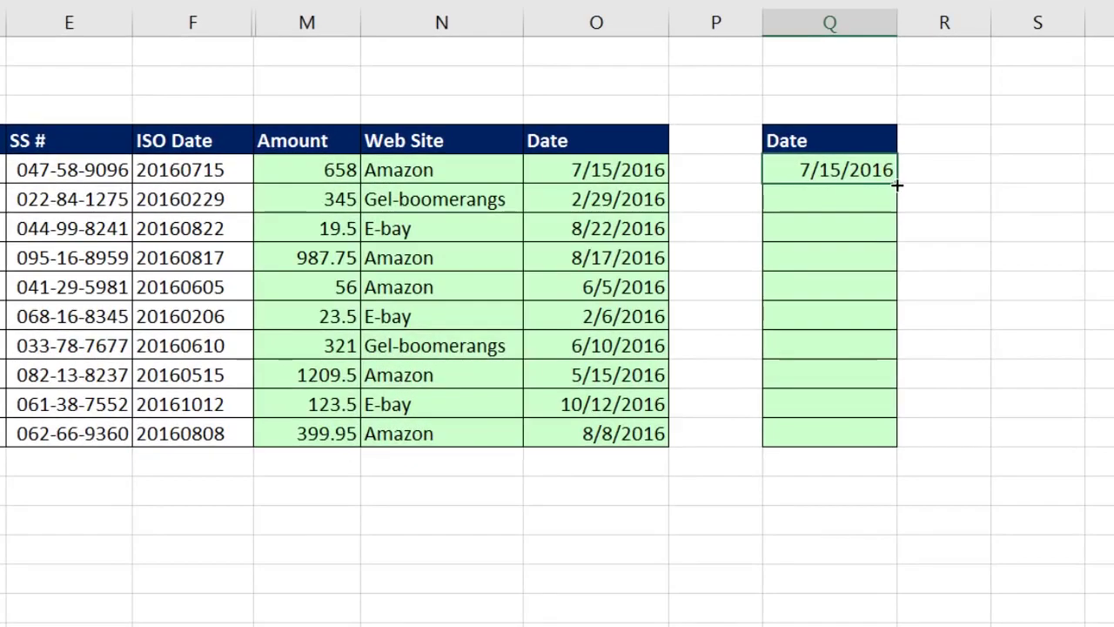
Copy the Q22 formula down through Q31 and compare the formulas in O31 and Q31.
drag(898, 185, 889, 445)
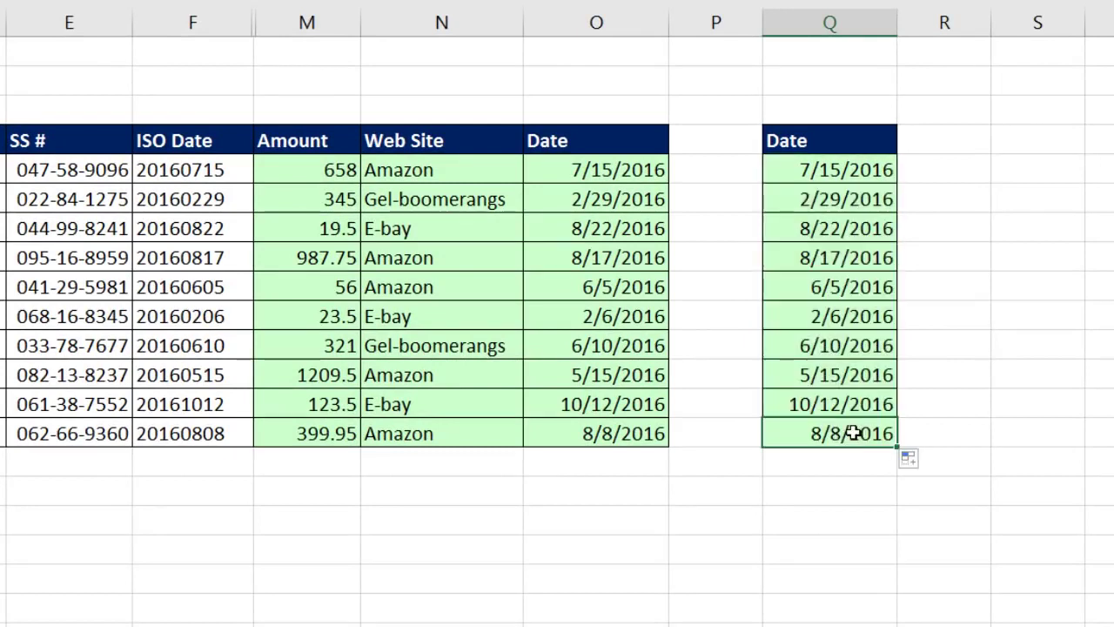
key(F2)
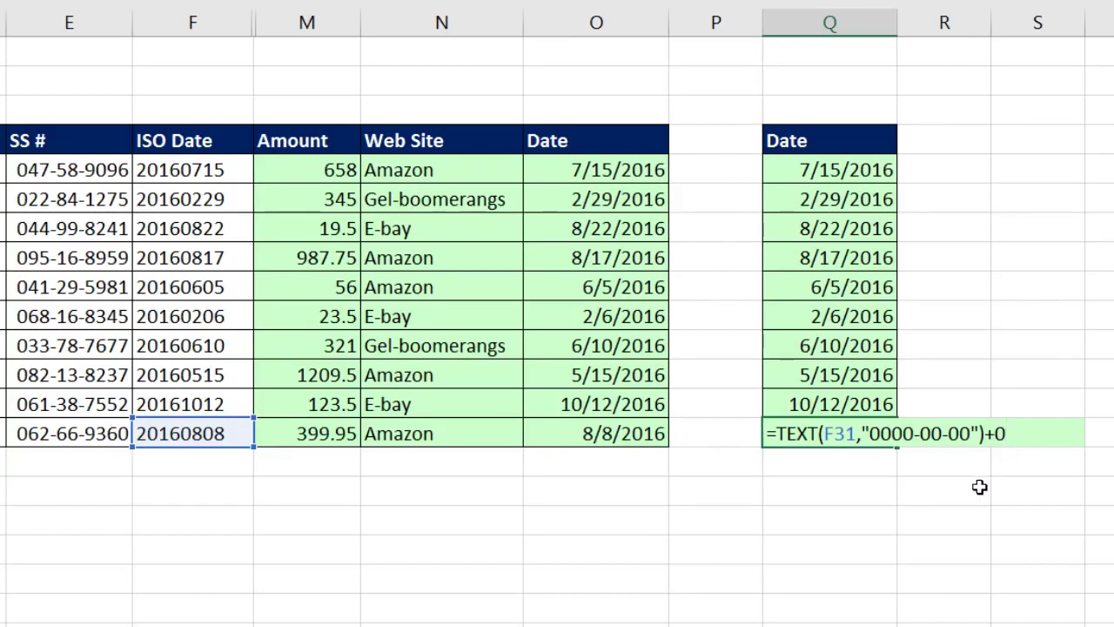
key(Return)
double_click(604, 425)
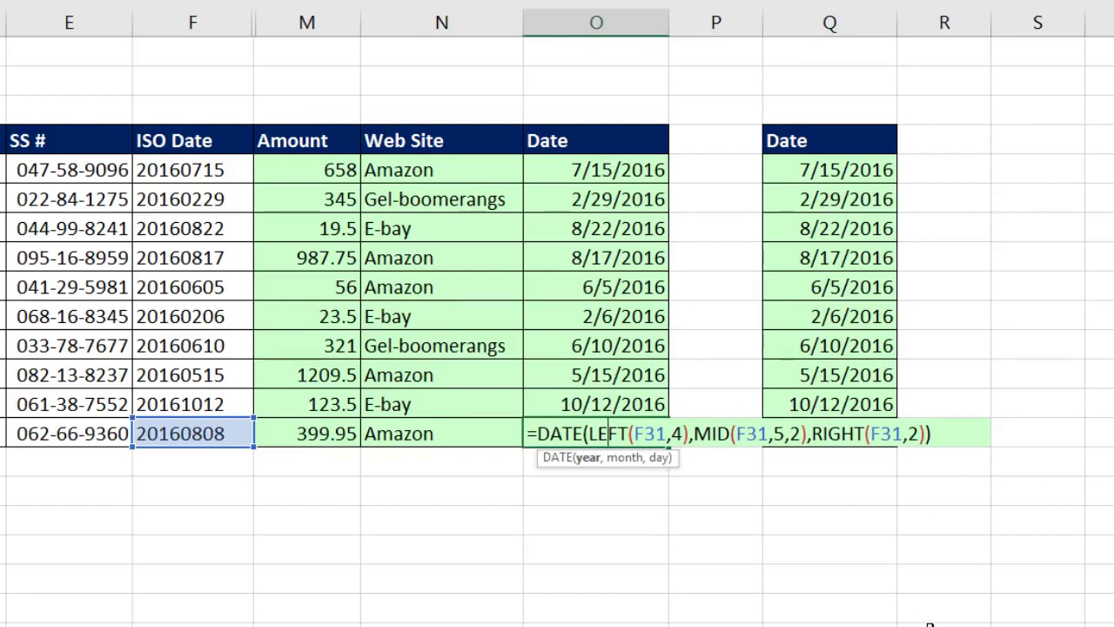
click(862, 442)
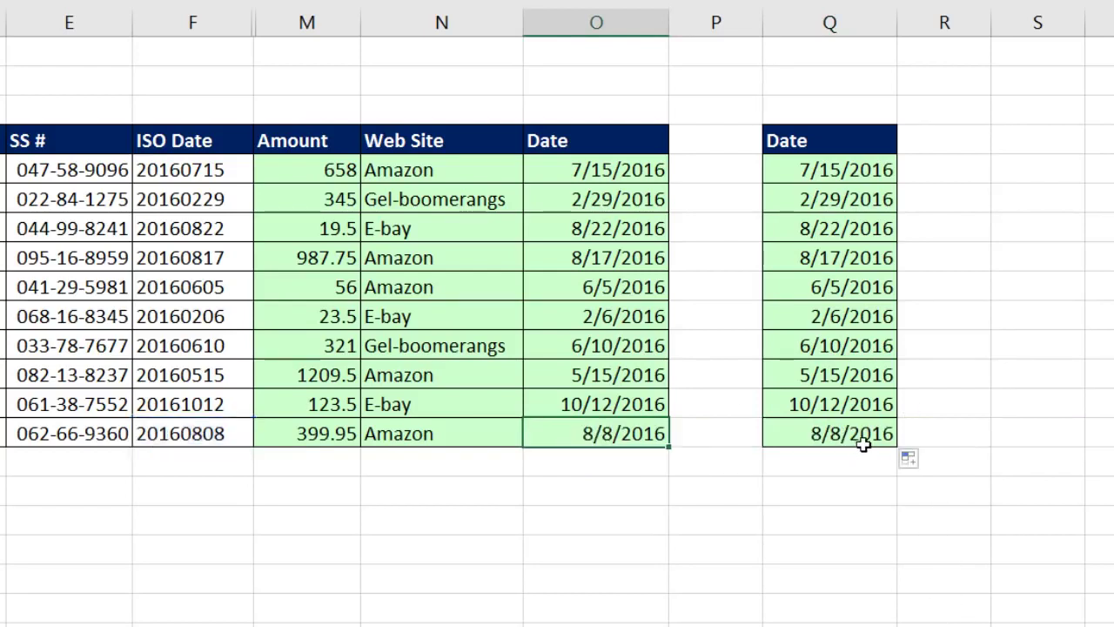
double_click(861, 437)
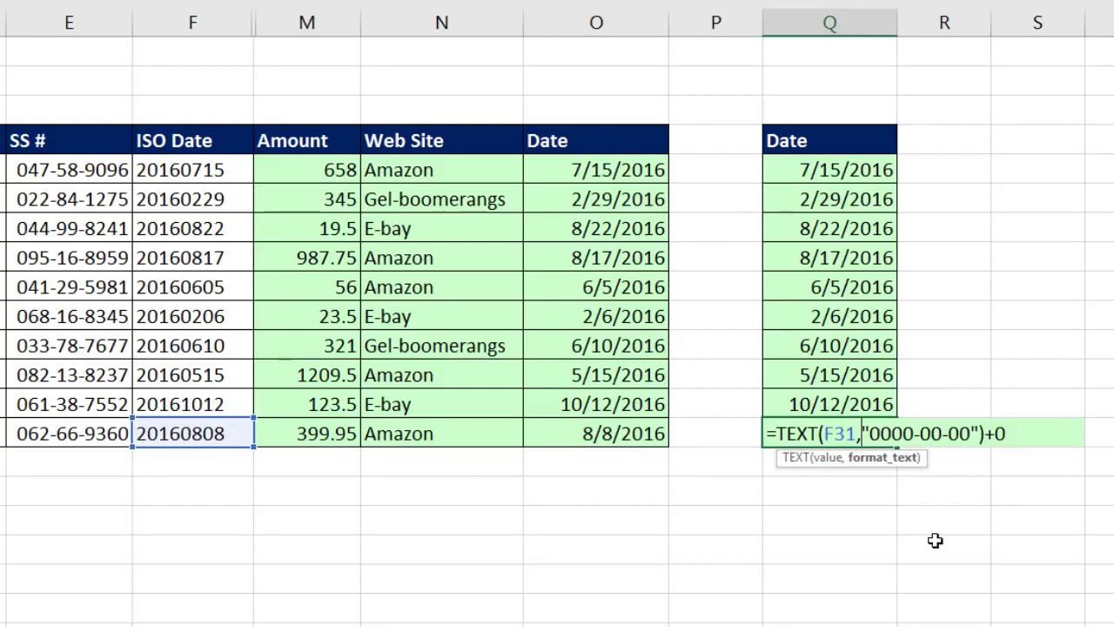
key(ctrl+Return)
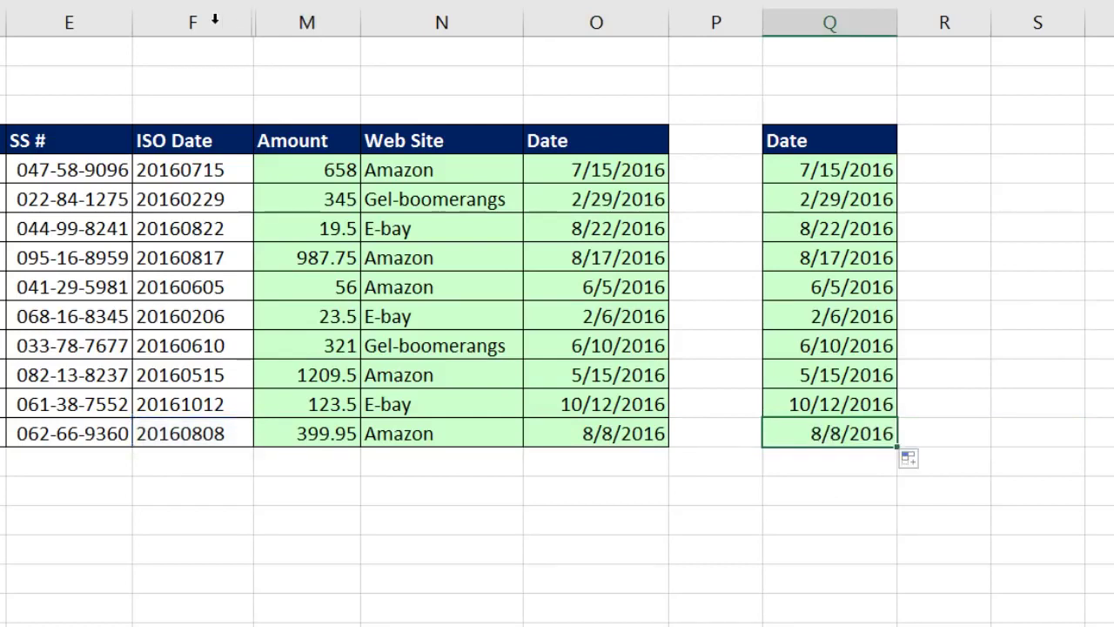
Unhide the columns between F and M and switch to the Text(2) sheet.
drag(186, 21, 306, 23)
right_click(307, 23)
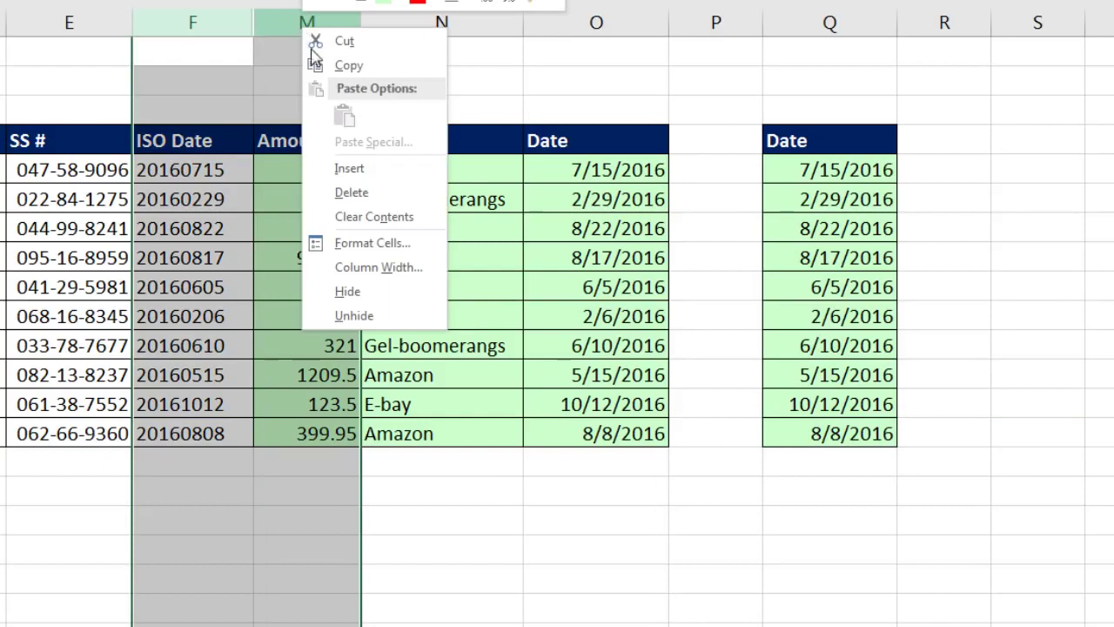
click(369, 315)
scroll(527, 374, up, 2)
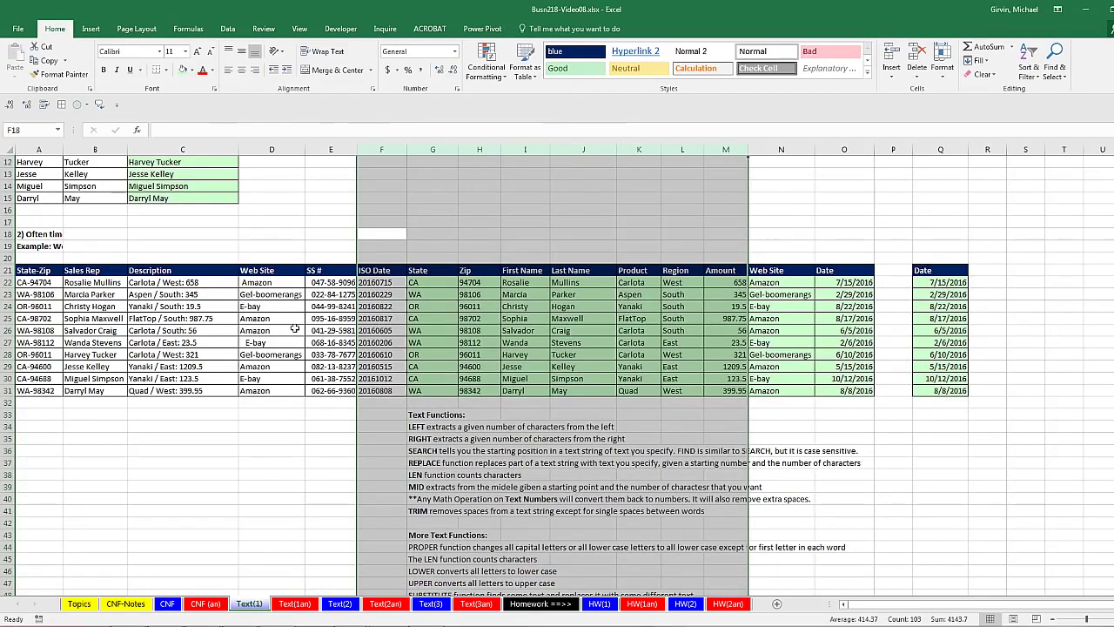
click(340, 603)
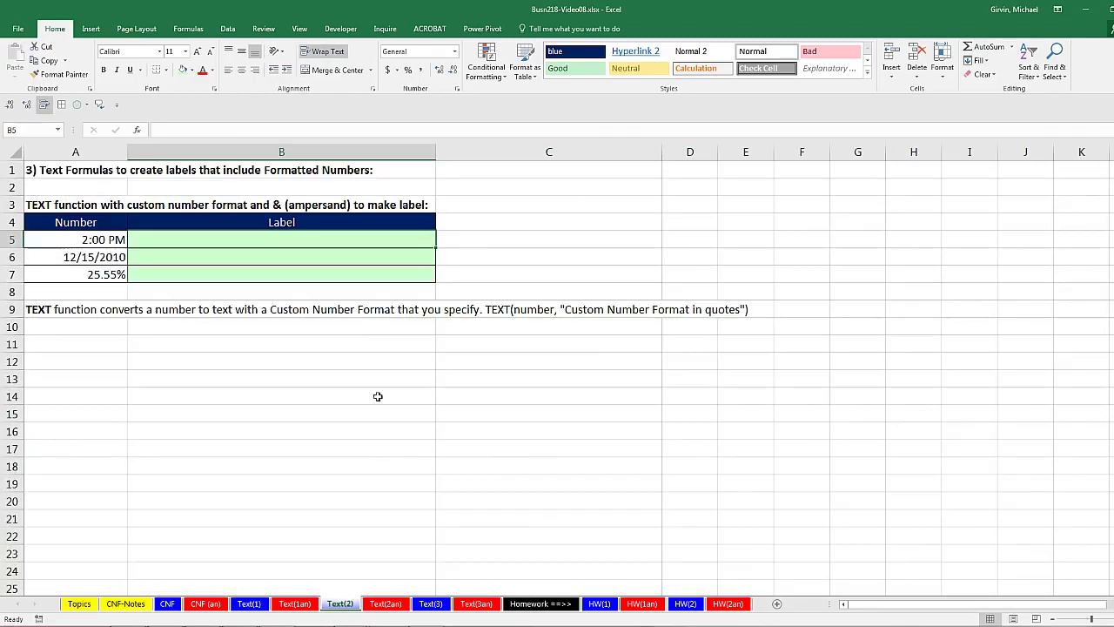
Fill label cell B5 with the plain text "Your Appointment is at 2:00 PM".
scroll(331, 352, up, 1)
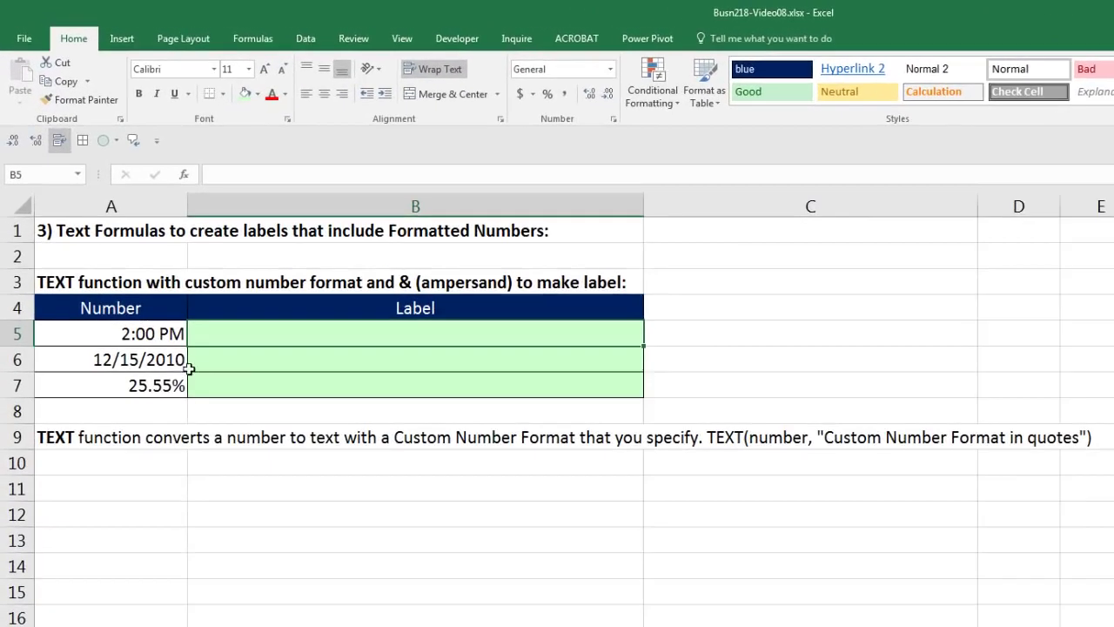
click(160, 334)
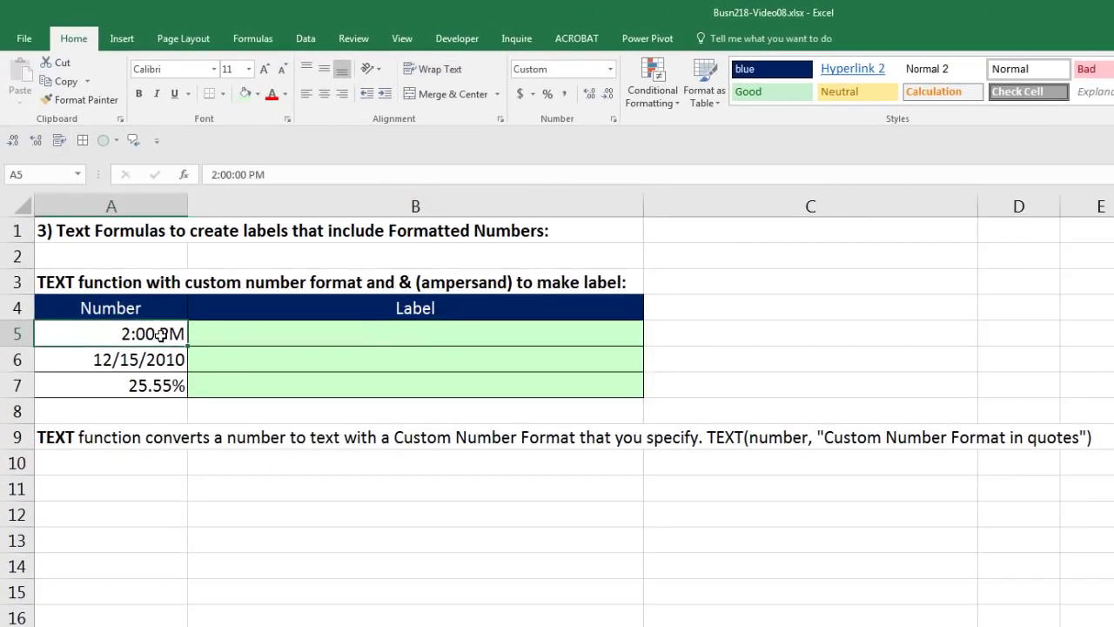
click(241, 333)
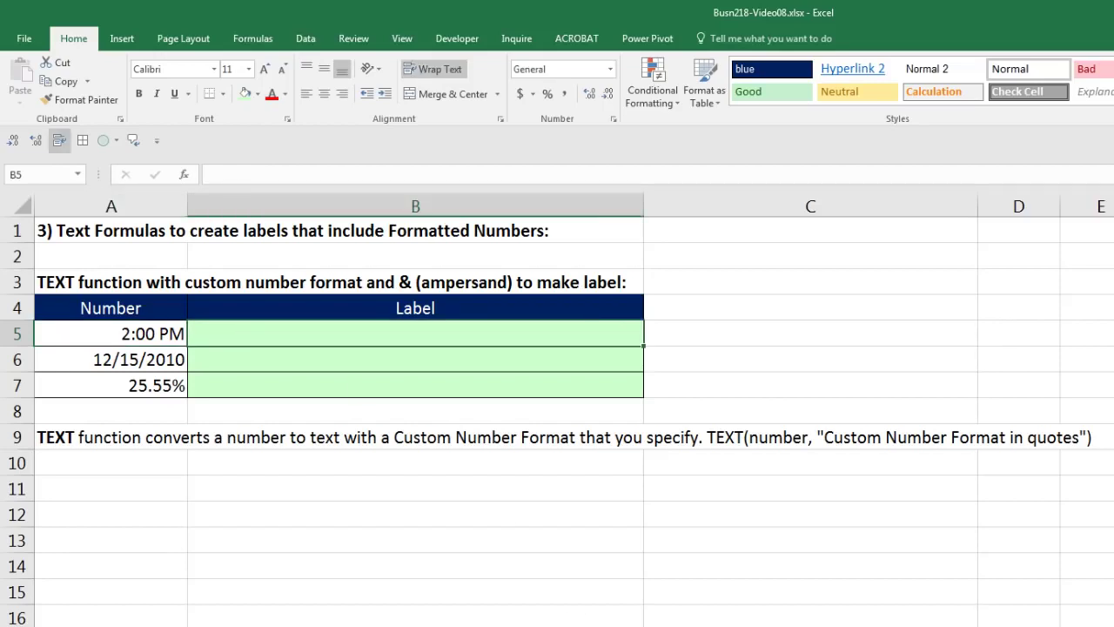
text(Your Appointment is at 2:00 PM)
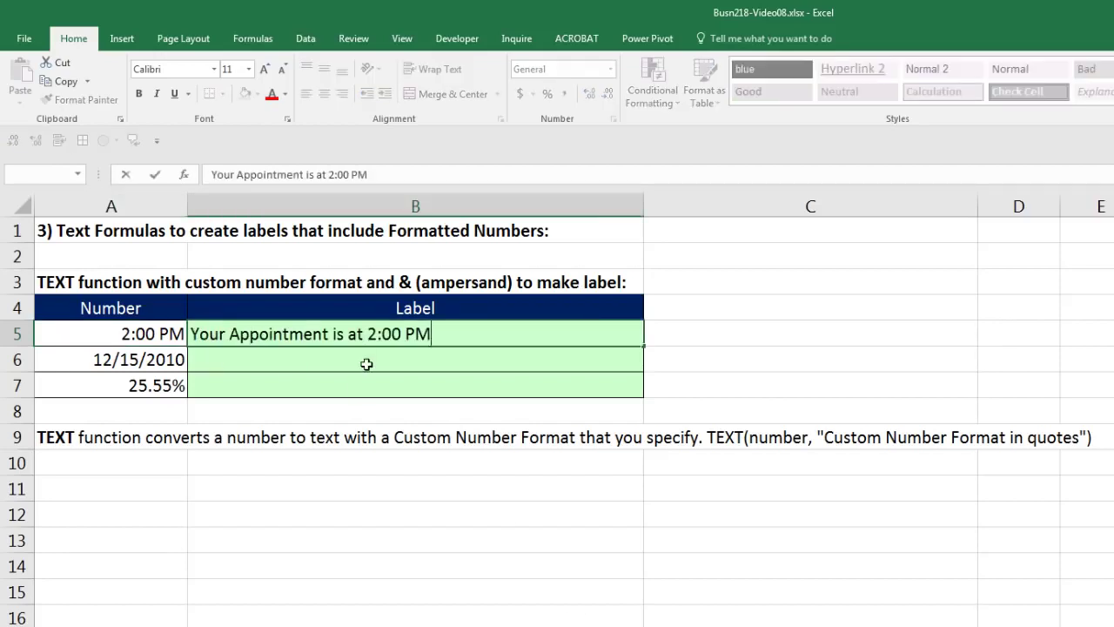
Change the time in A5 to 5:00 PM.
double_click(113, 335)
drag(124, 334, 106, 330)
text(5)
key(ctrl+Return)
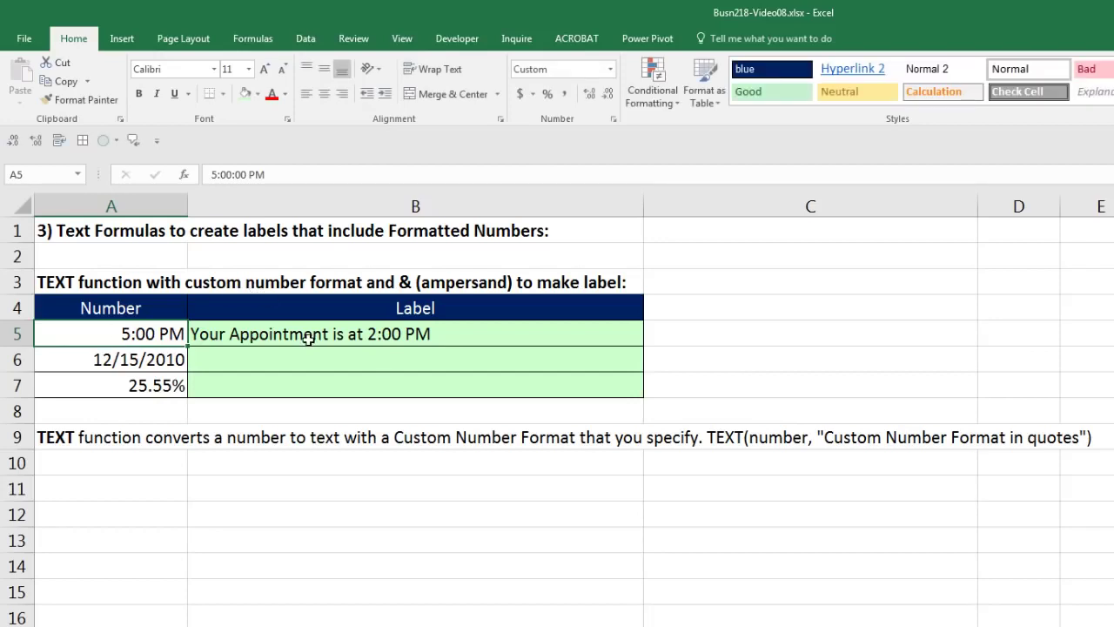
Delete the plain-text appointment label from B5.
click(373, 365)
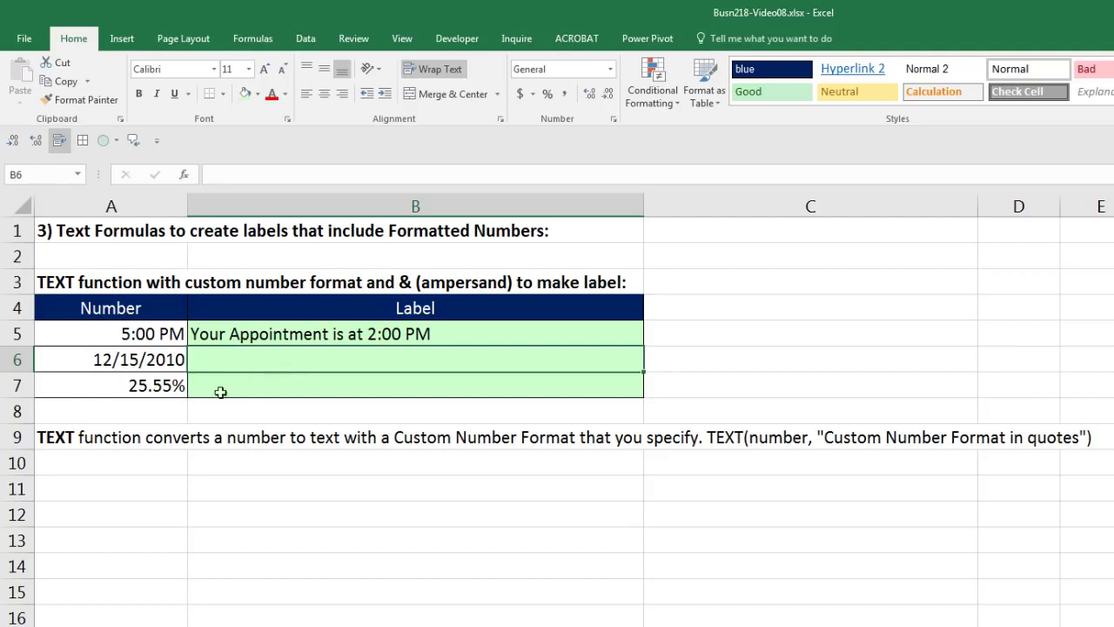
click(263, 387)
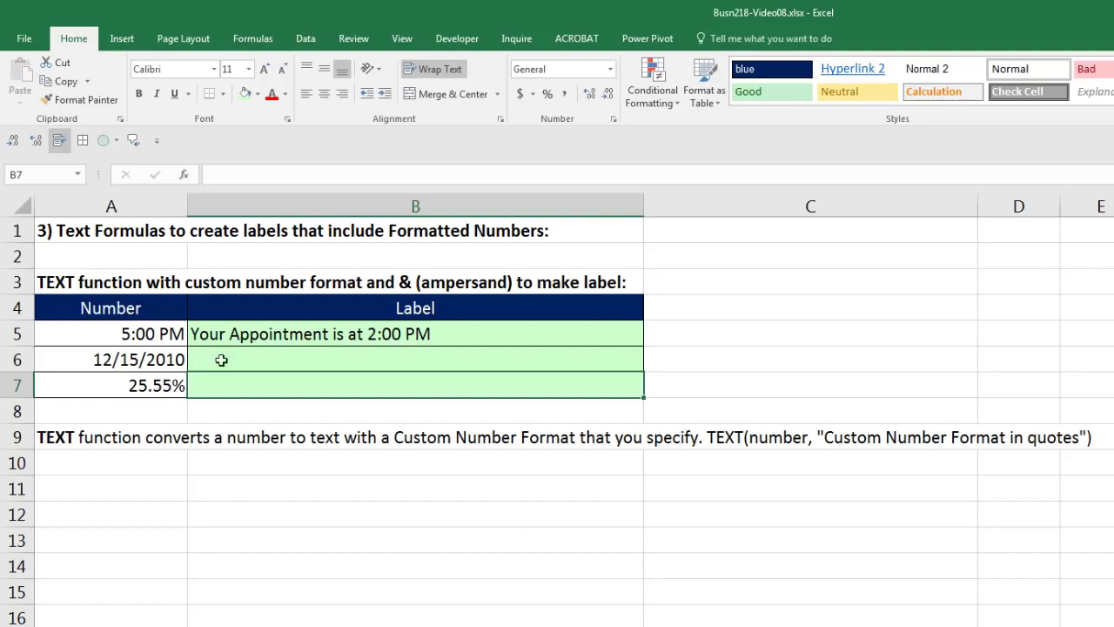
click(286, 338)
key(Delete)
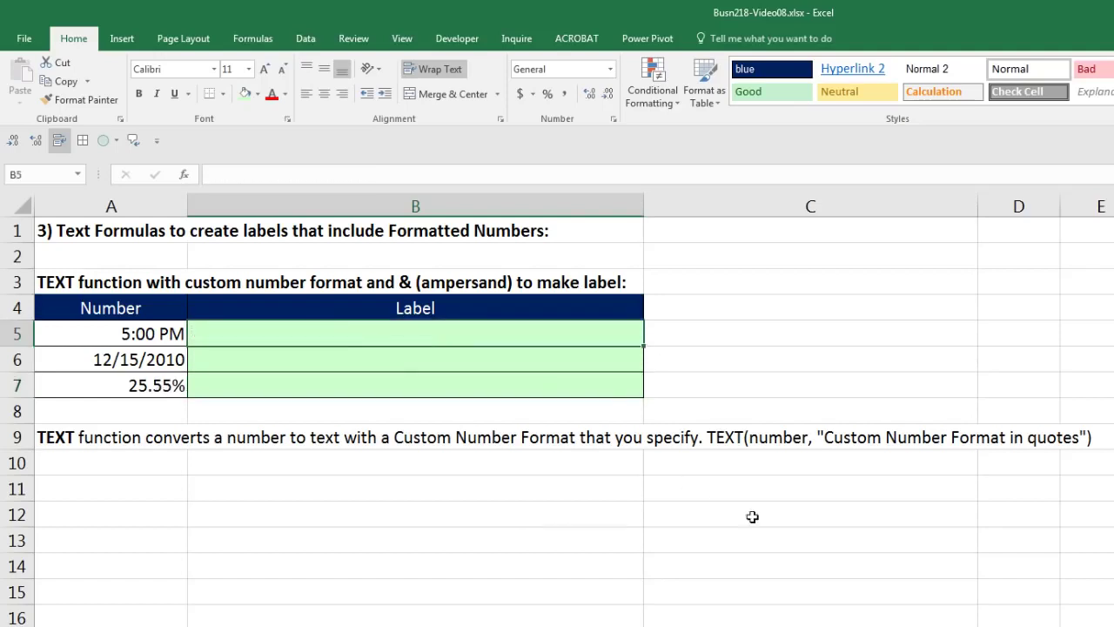
Enter a label formula in B5 joining the text "The Appointment is at: " with the time in A5.
text(=)
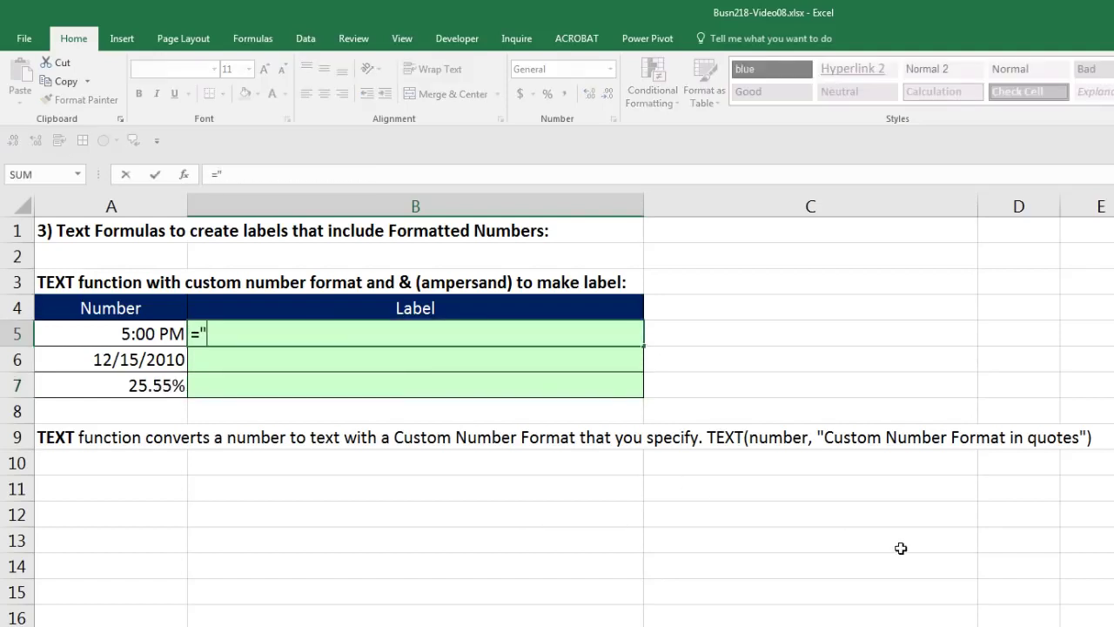
text("The Appointment is at:)
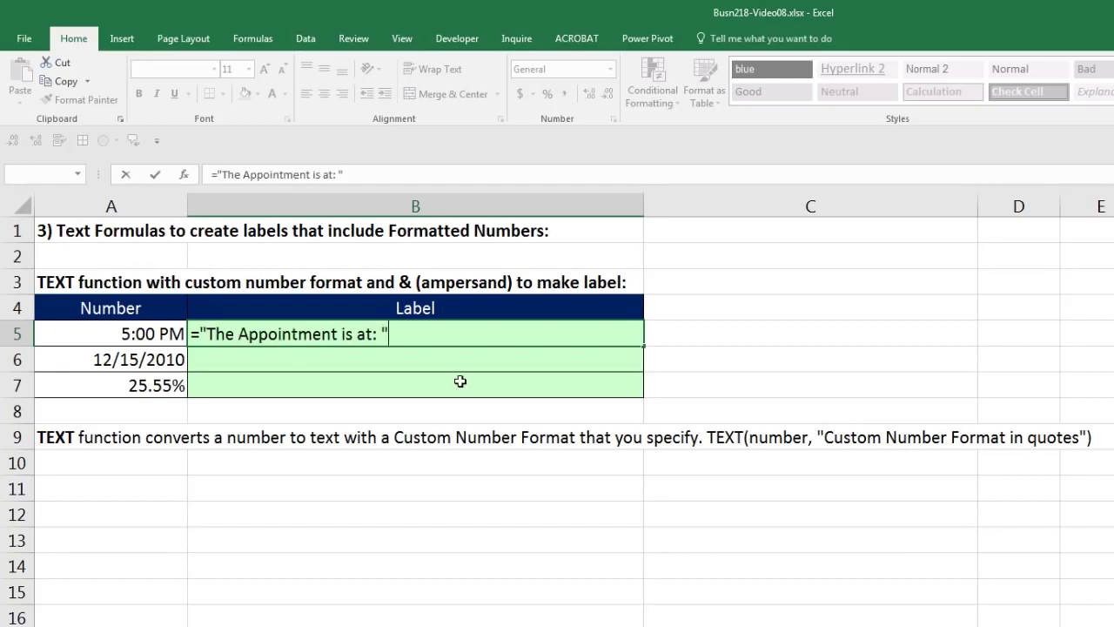
text( "&)
click(151, 339)
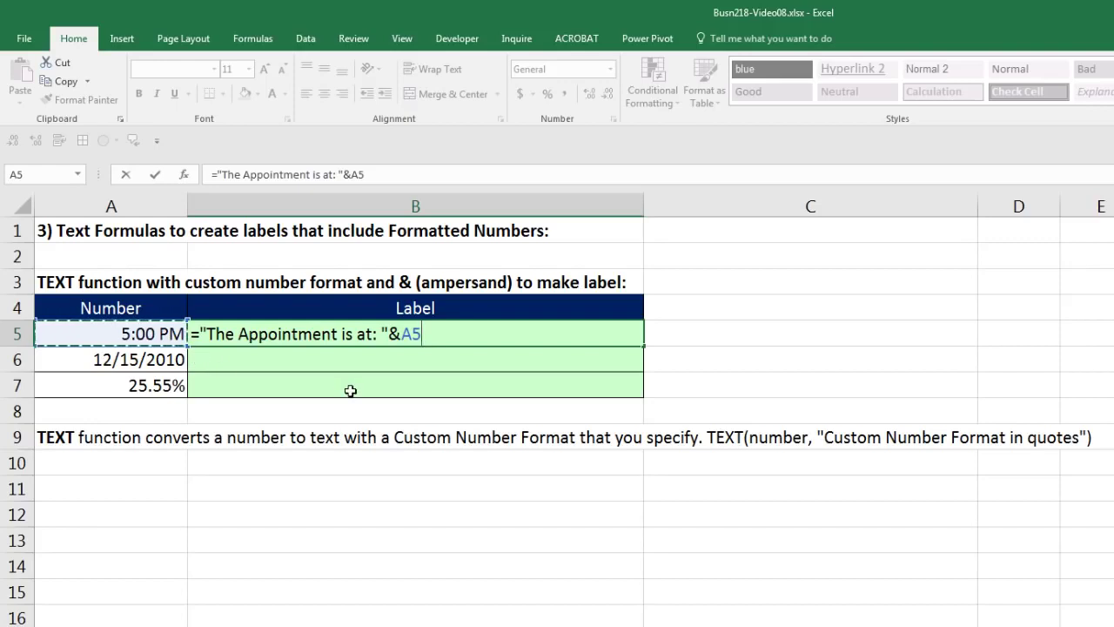
key(ctrl+Return)
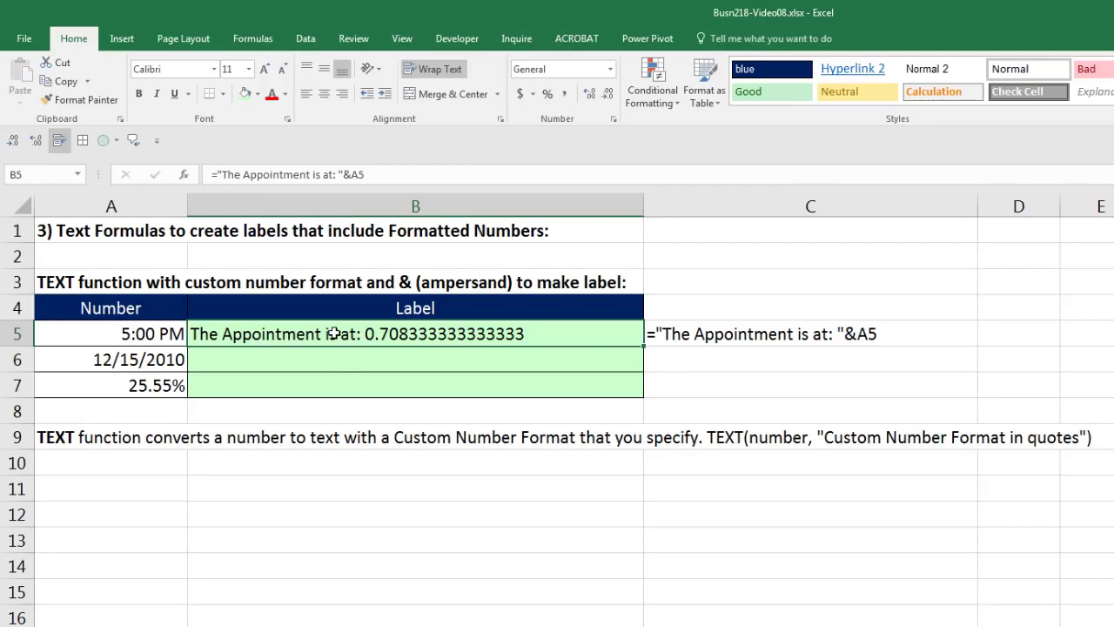
Wrap the A5 reference in B5's label formula in a TEXT function with the format "h:mm AM/PM".
key(F2)
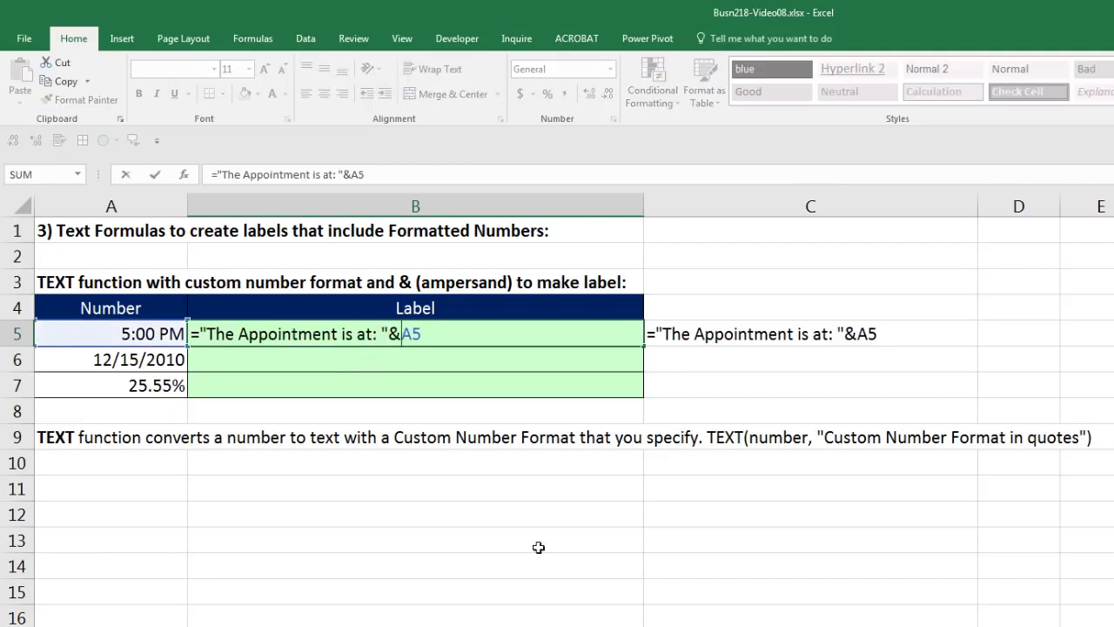
text(text()
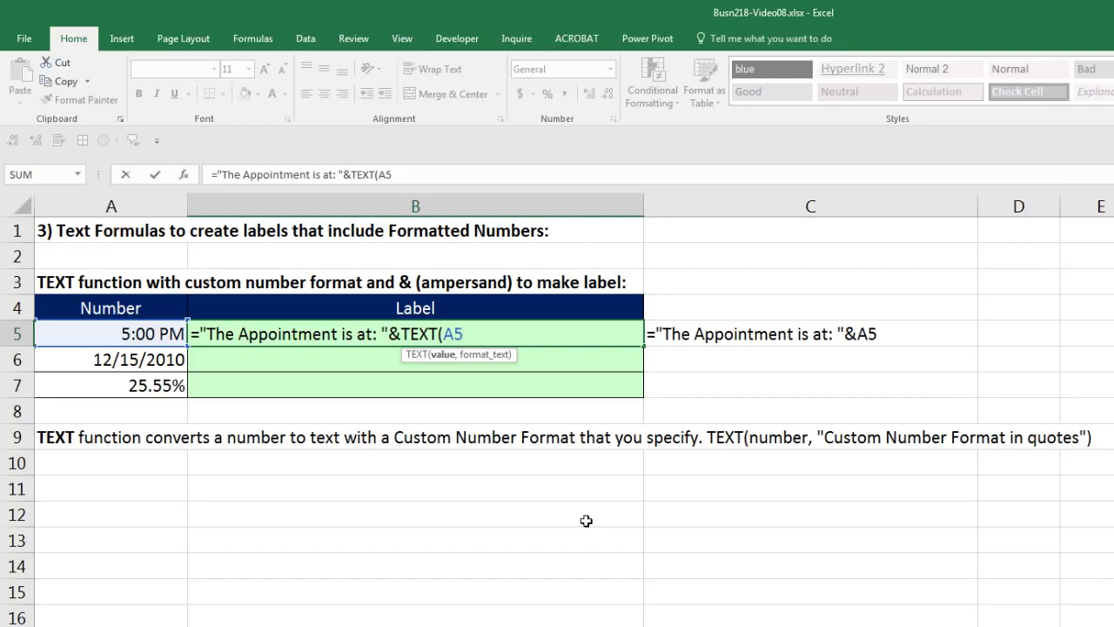
text(,)
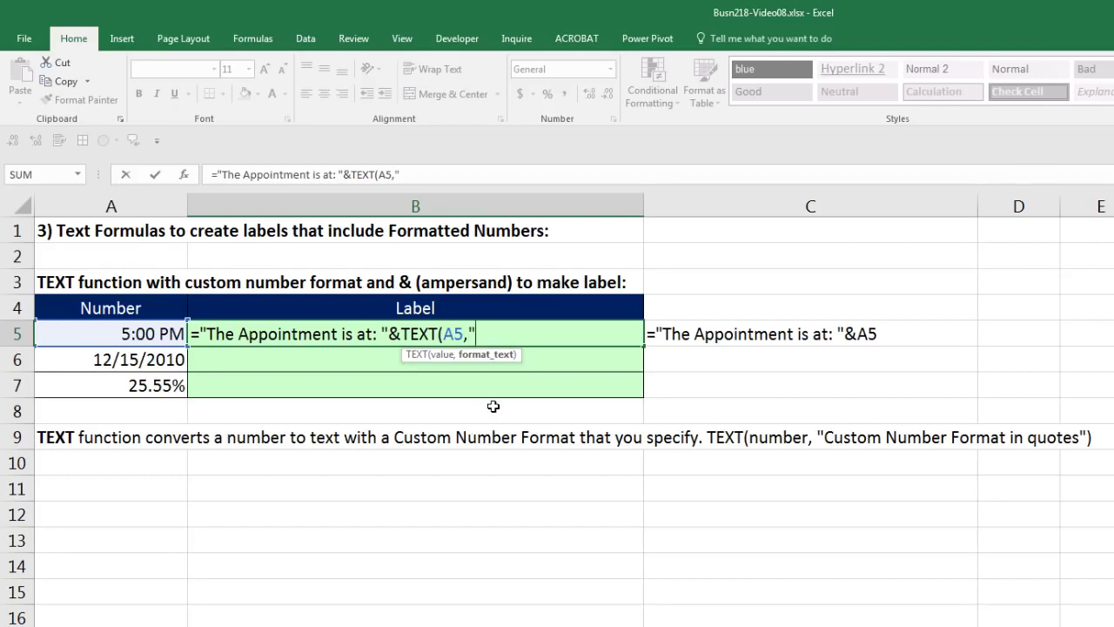
text(h:mm AM/)
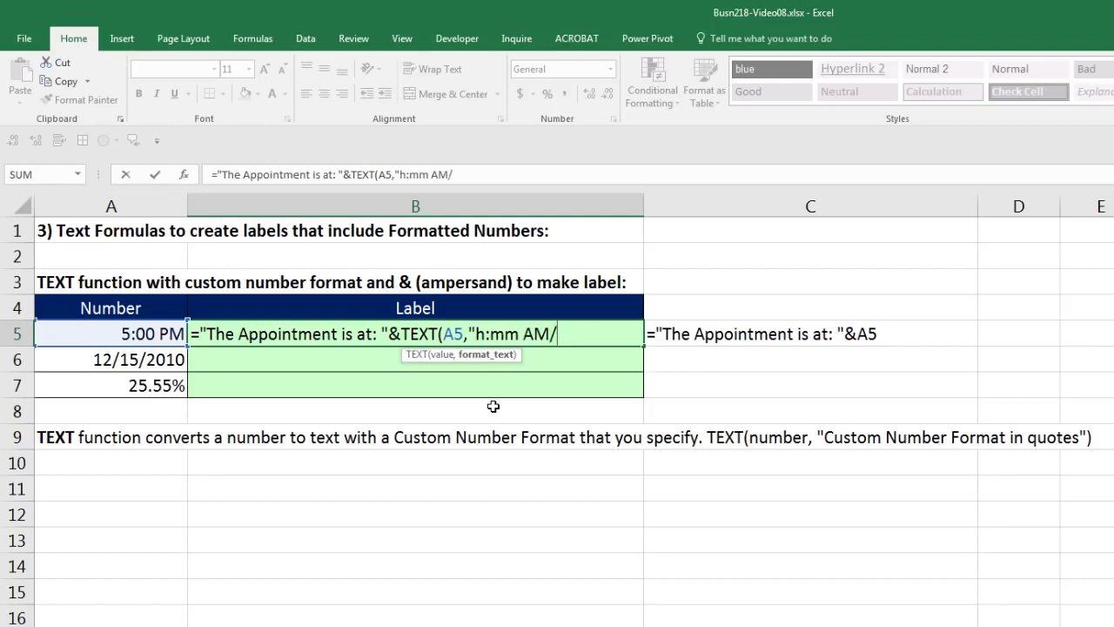
text(PM")
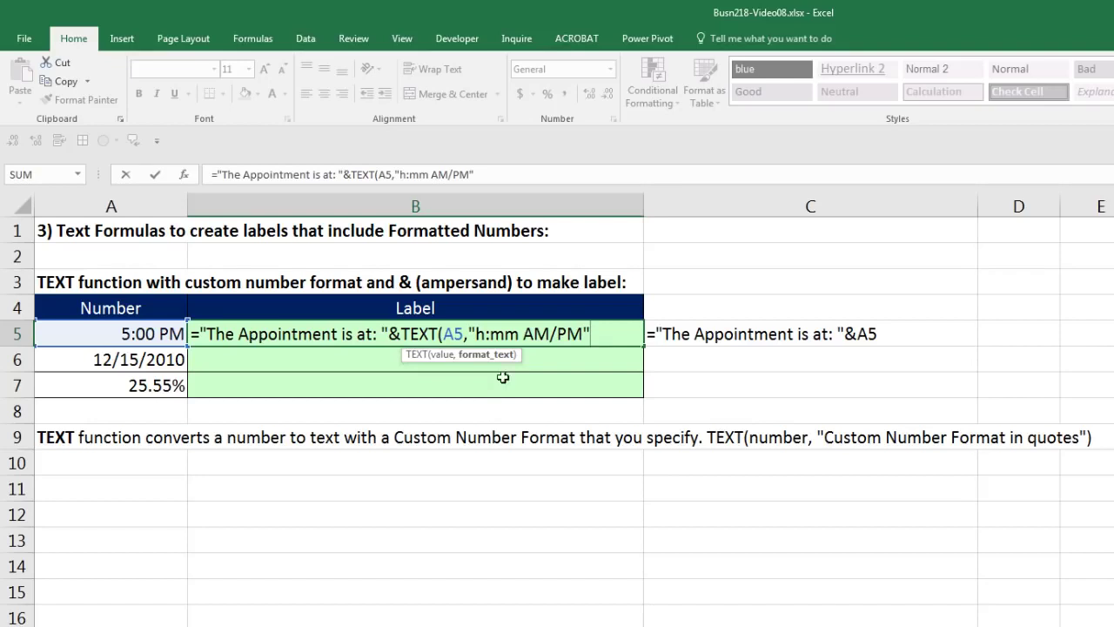
text())
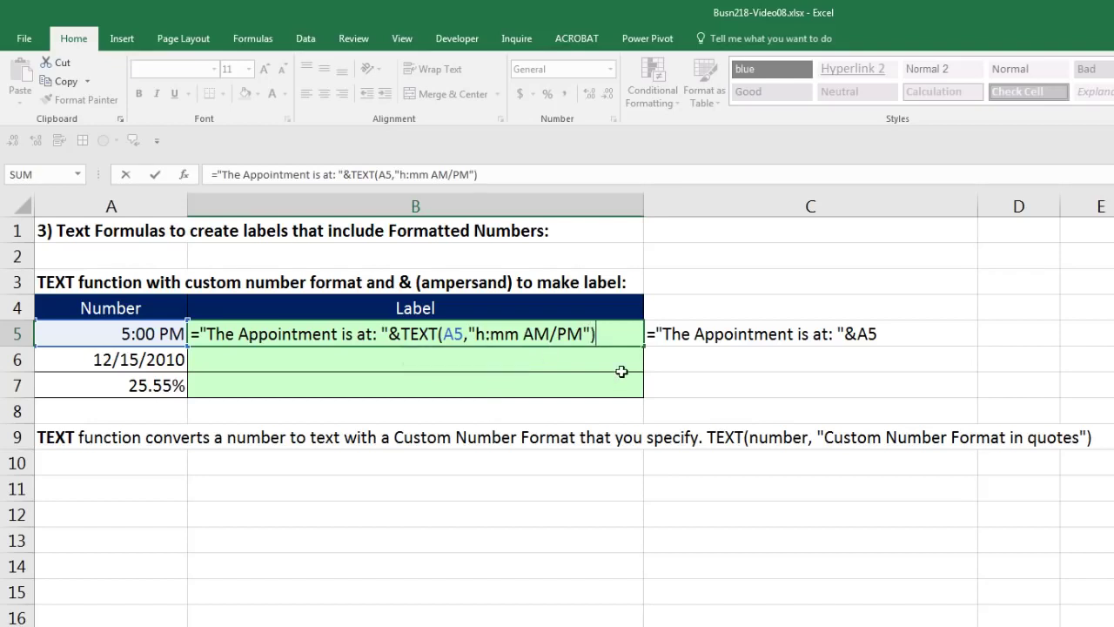
key(ctrl+Return)
Change the appointment time in A5 to 2:00 PM.
click(127, 336)
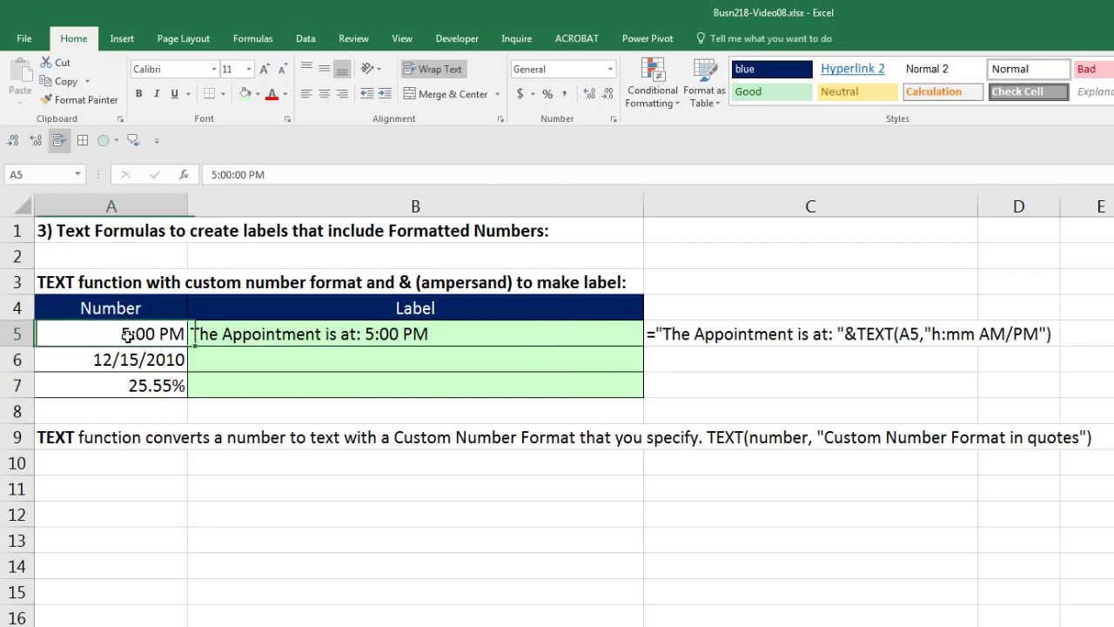
double_click(127, 336)
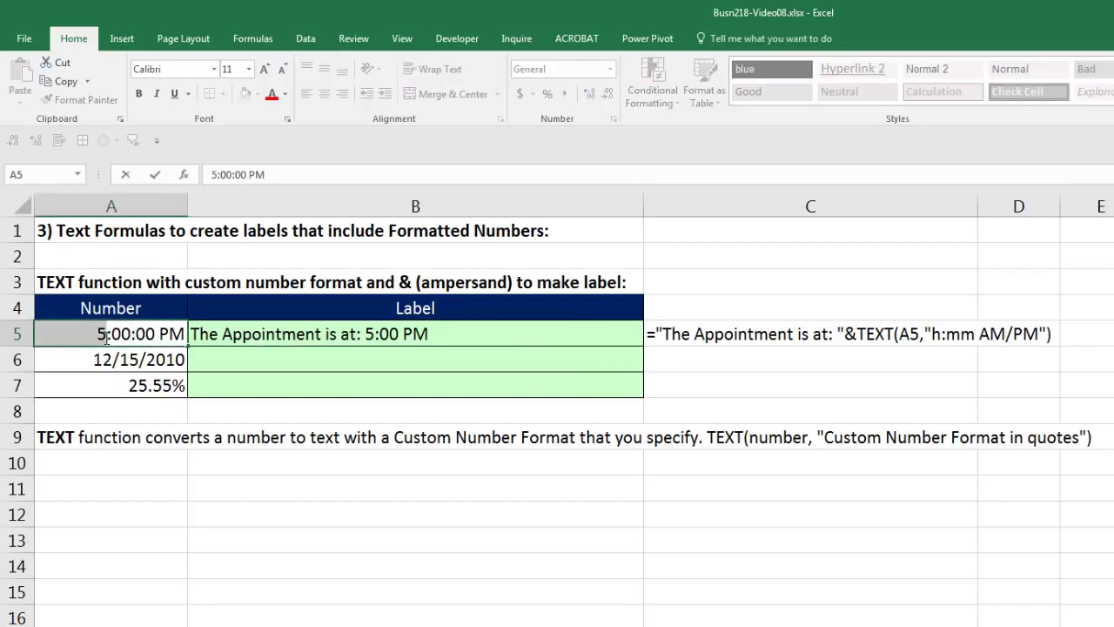
text(2)
key(ctrl+Return)
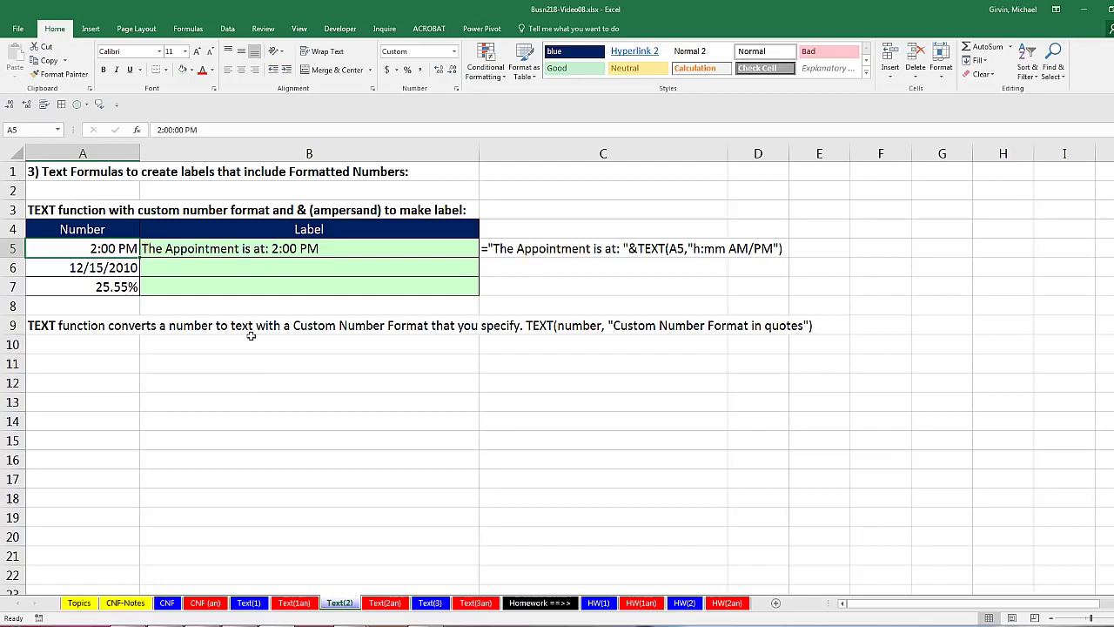
Enter a label formula in B6 joining the text "The Due Date is: " with the date in A6.
click(259, 270)
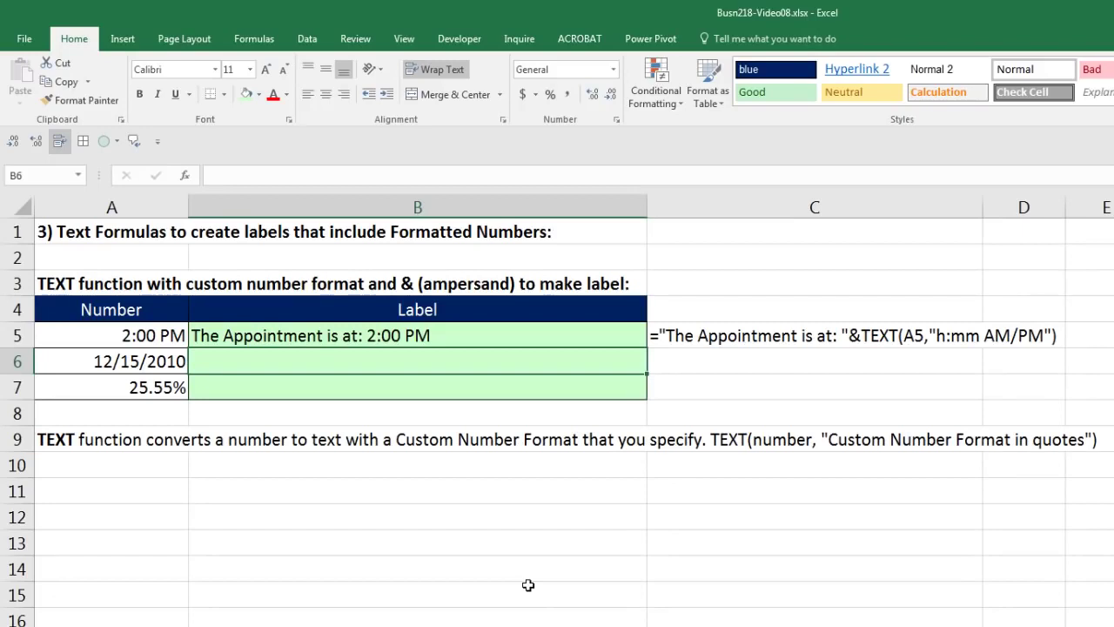
text(="The Due Date is: ")
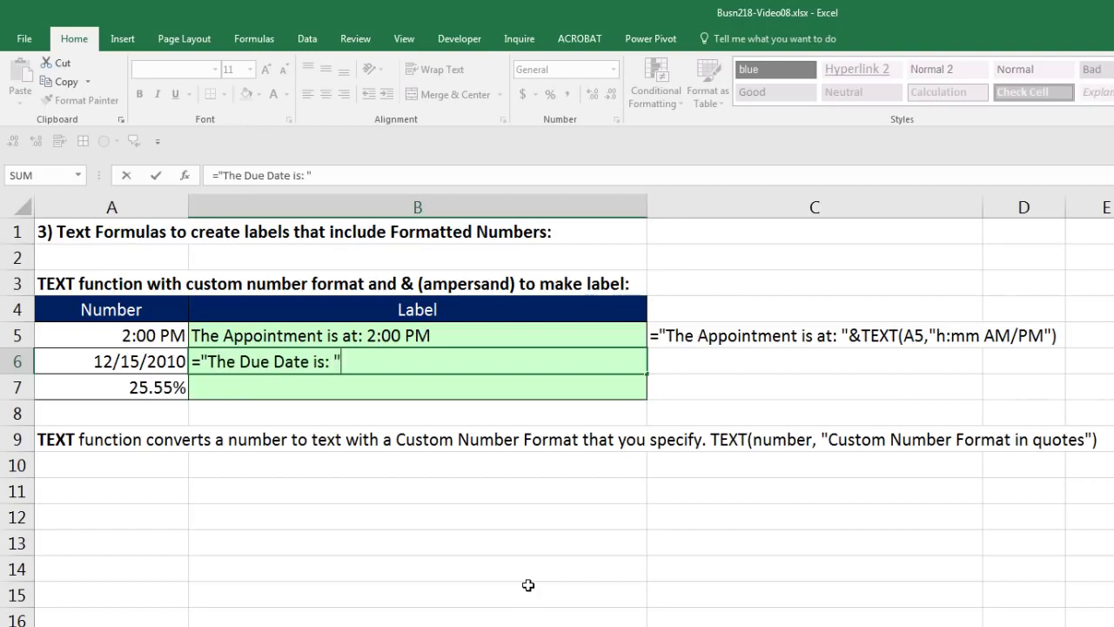
text(&)
click(178, 364)
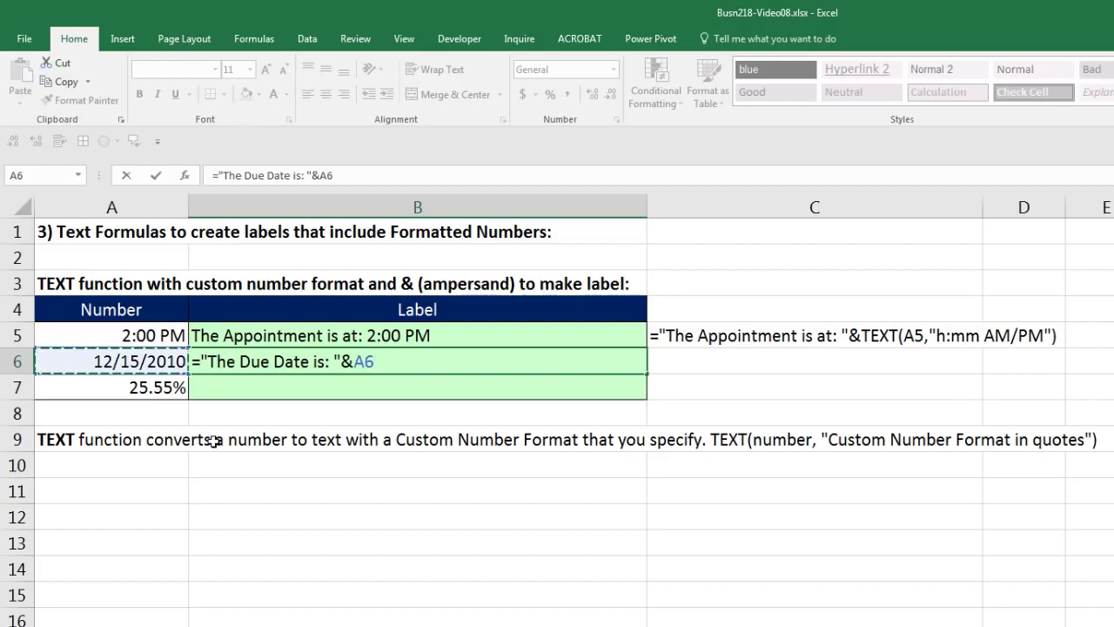
key(ctrl+Return)
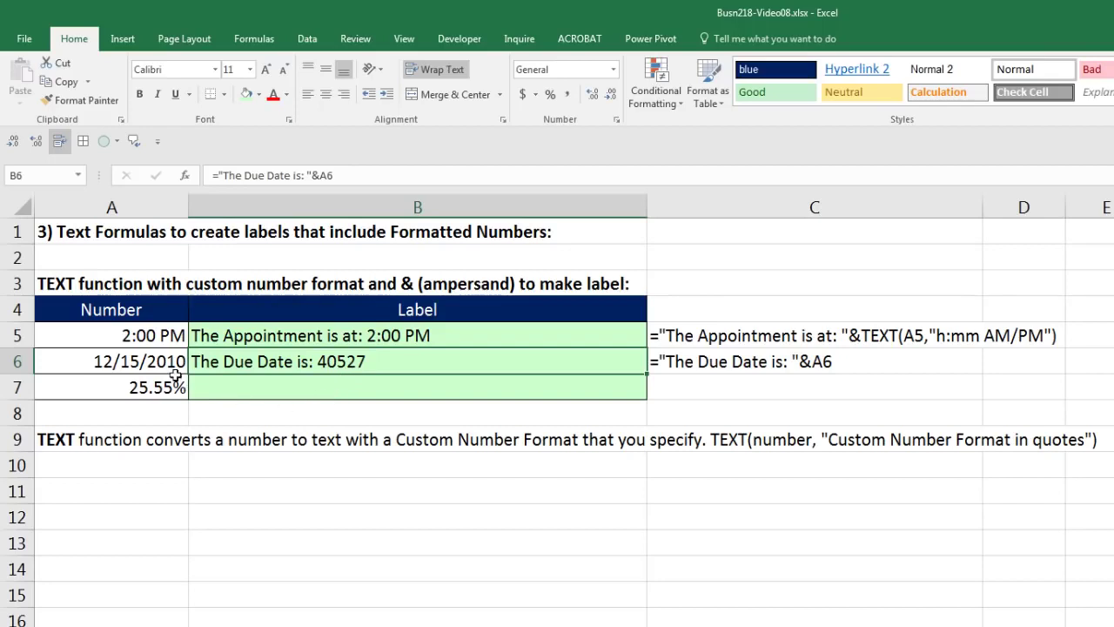
Wrap the A6 reference in B6's label formula in a TEXT function with the format "dddd, m/d/yyyy".
double_click(252, 362)
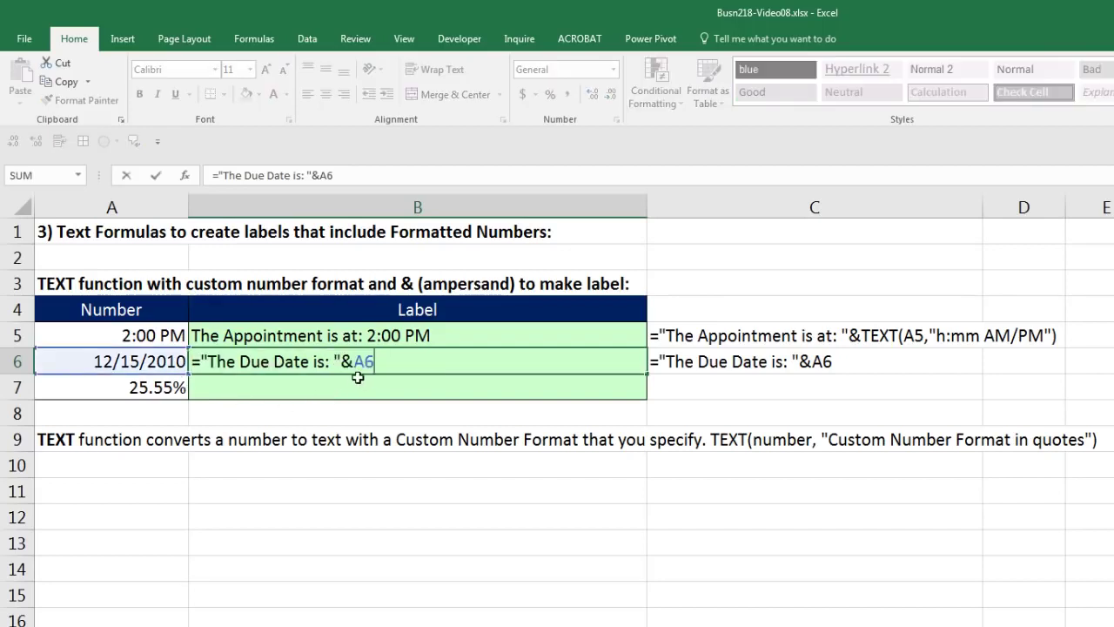
text(text()
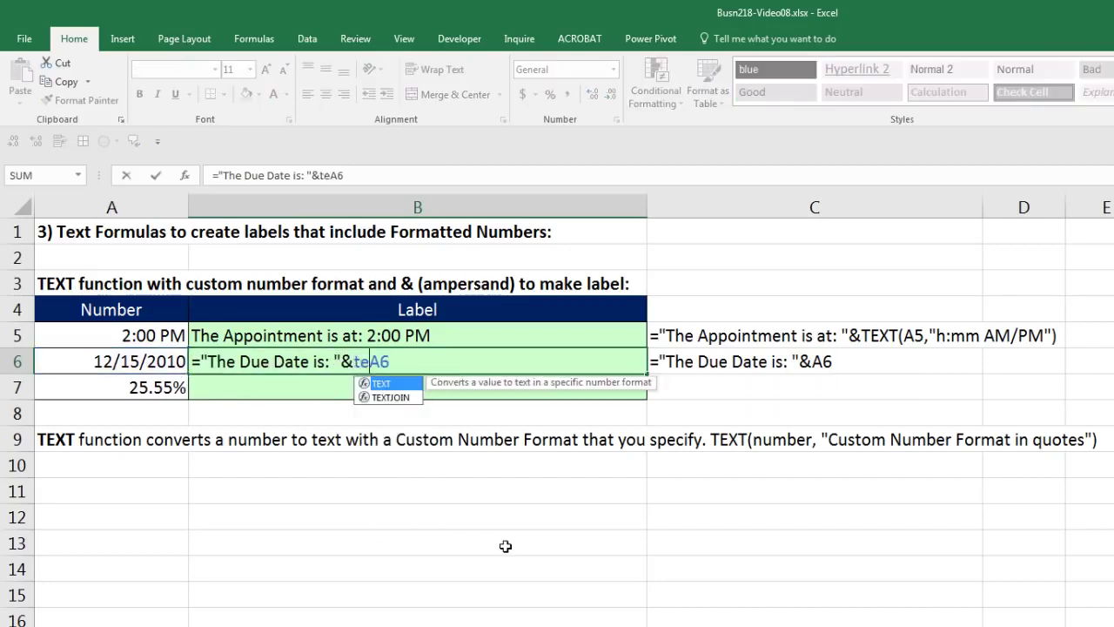
key(End)
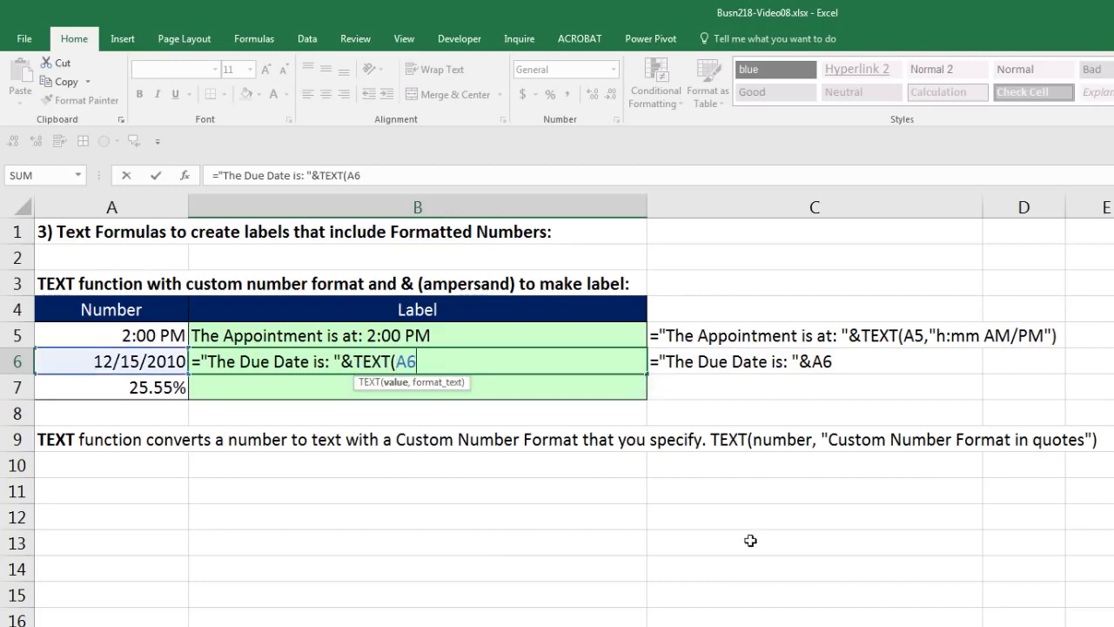
text(,)
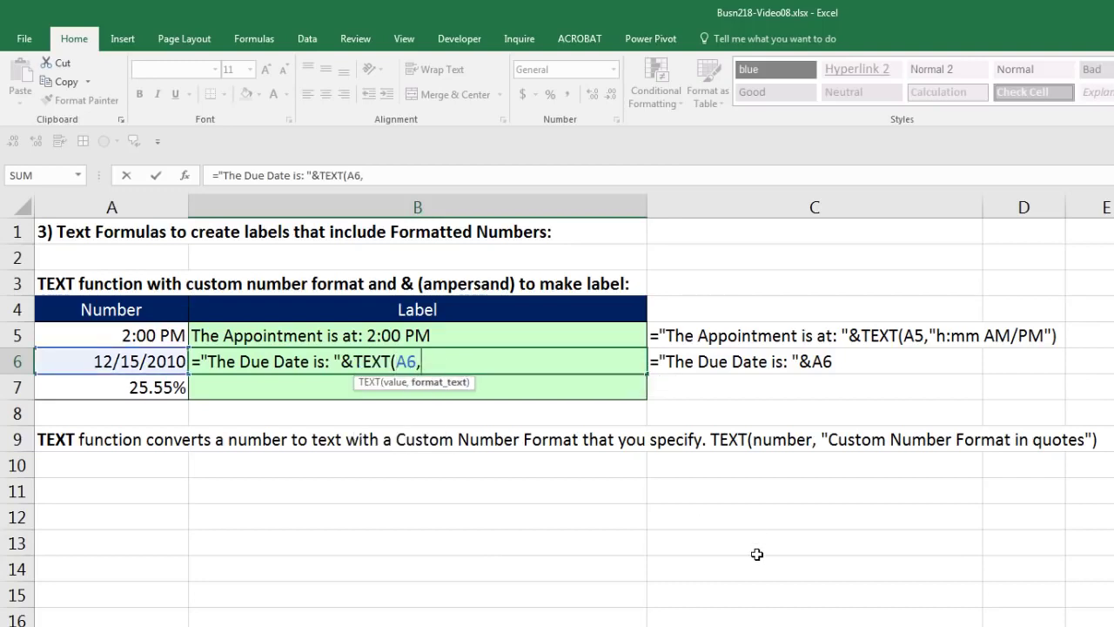
text(")
text(dddd)
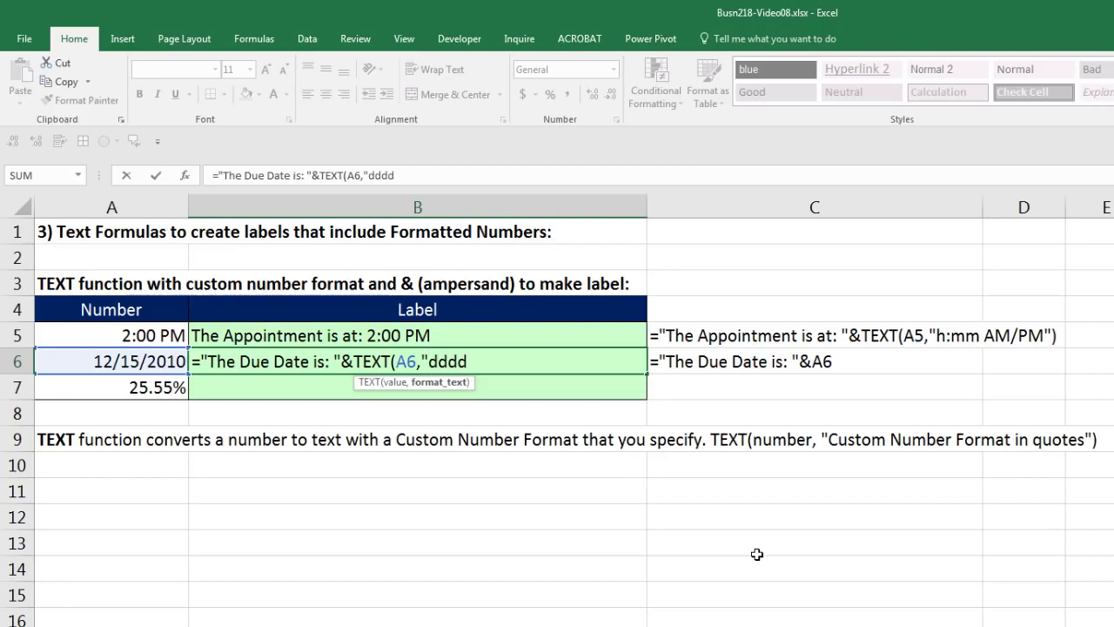
text(, m/d/yyyy")
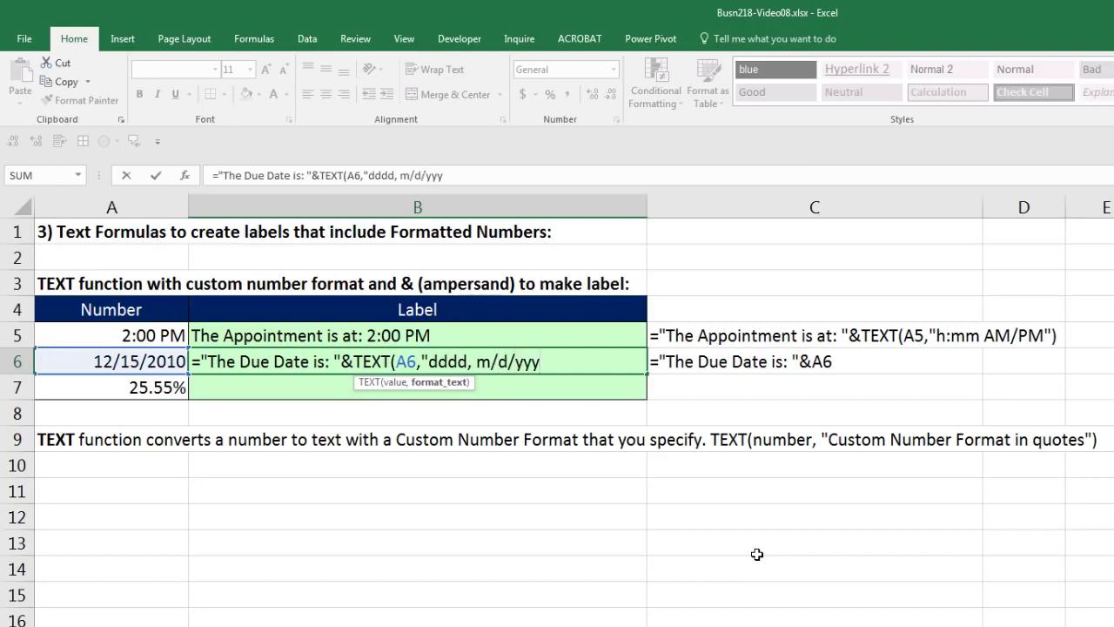
text())
key(Return)
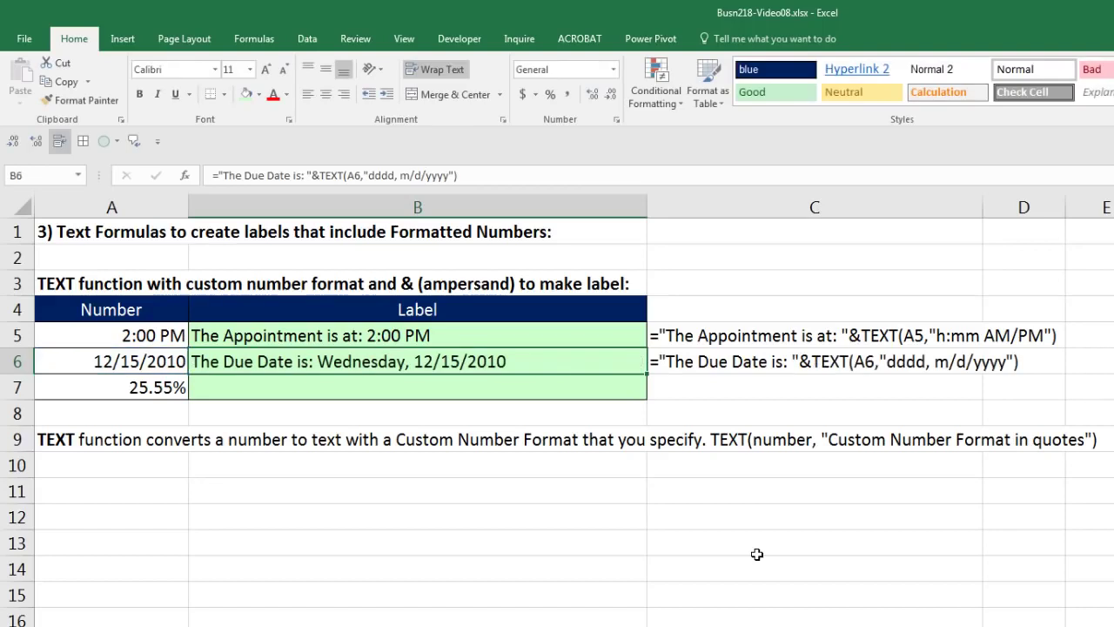
Change the due date in A6 to 12/3/2010.
double_click(103, 361)
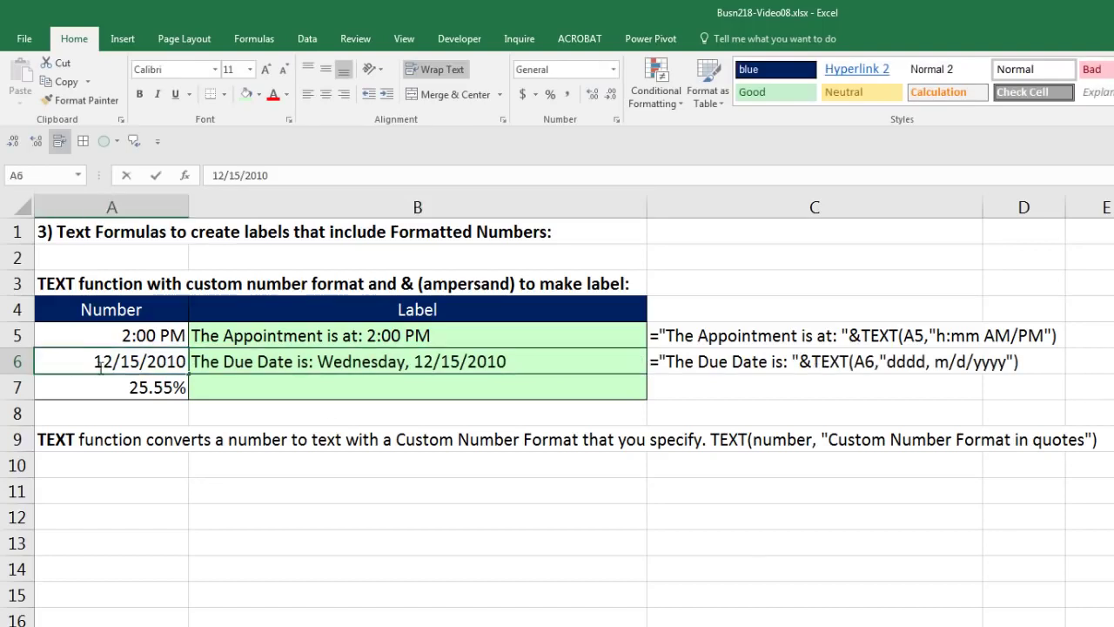
drag(120, 362, 140, 361)
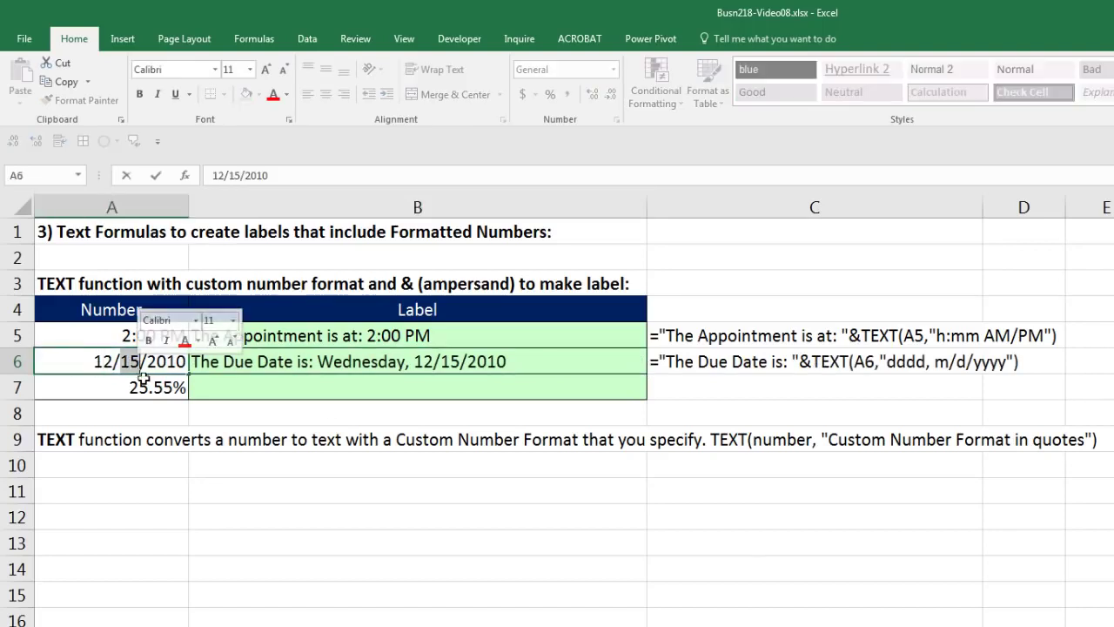
text(3)
key(ctrl+Return)
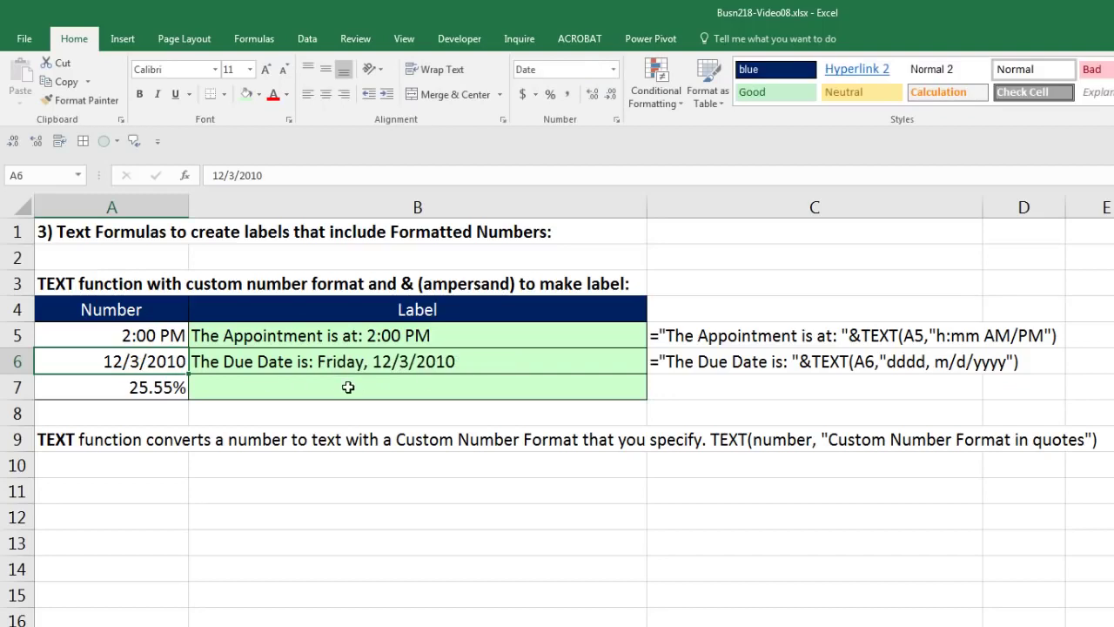
Examine the custom date format inside B6's TEXT formula, leaving the formula as it is.
double_click(360, 362)
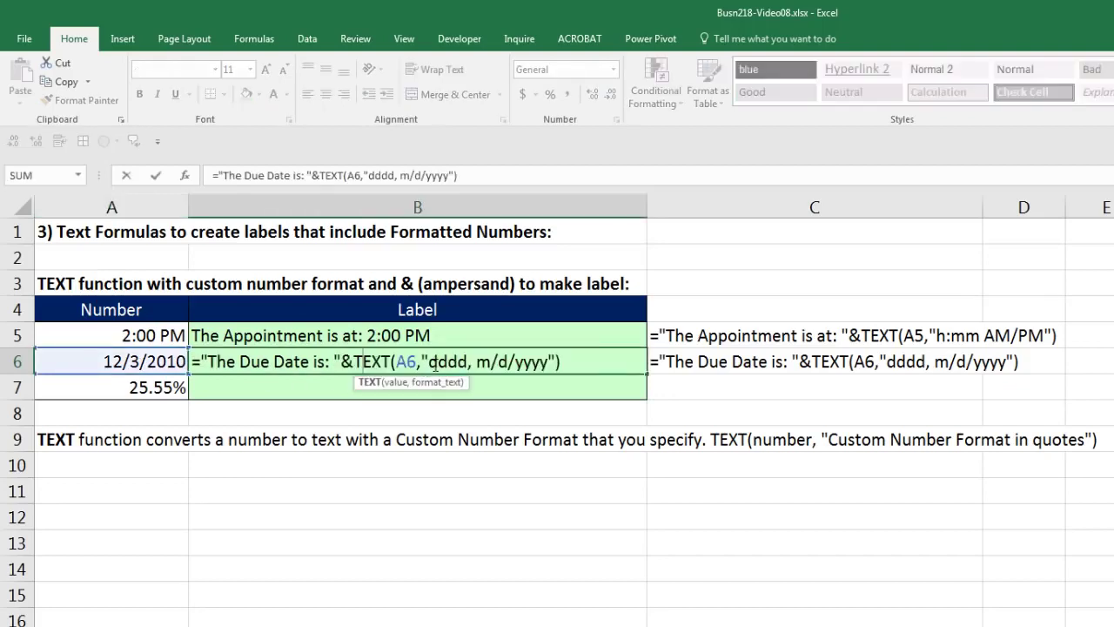
drag(429, 364, 550, 364)
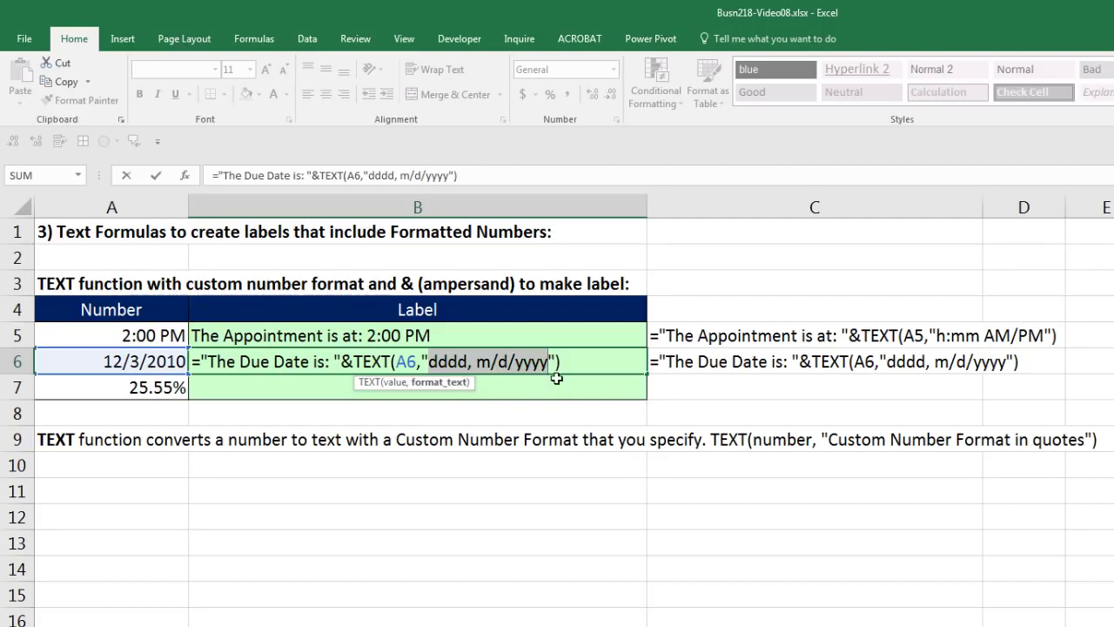
drag(429, 364, 546, 365)
key(Return)
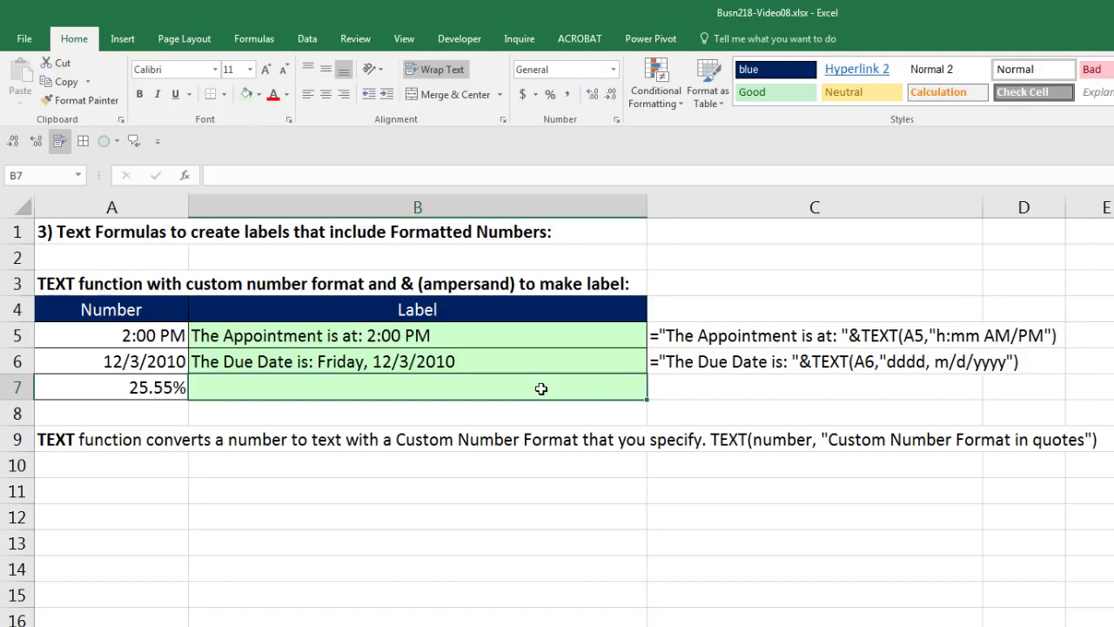
Enter a label formula in B7 joining the text "The Rate is: " with the percentage in A7.
text(=)
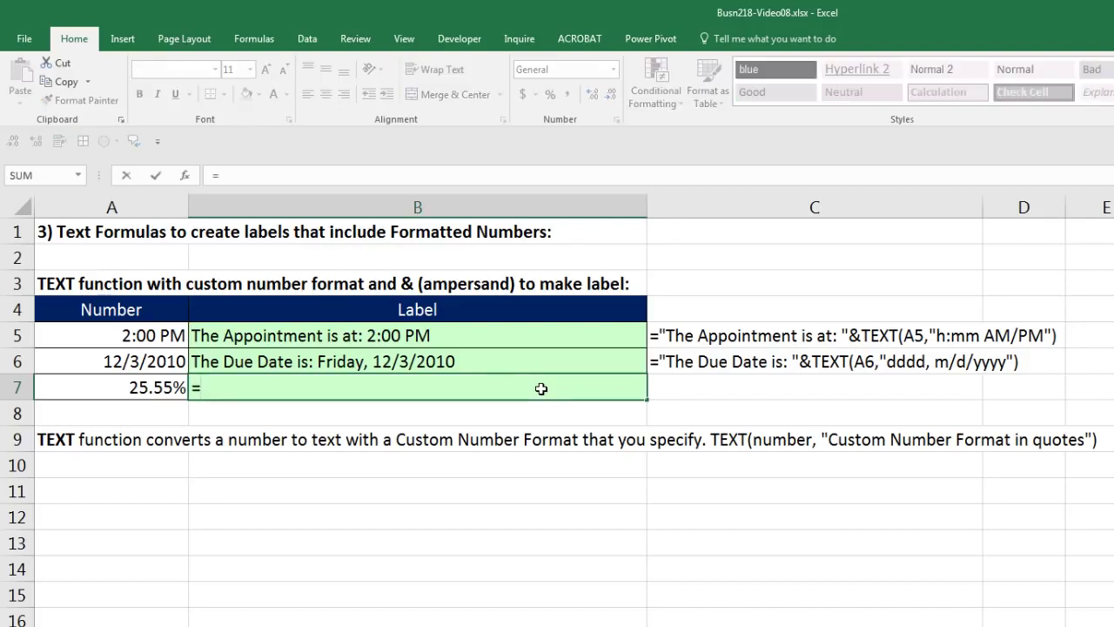
text("The Rate is: )
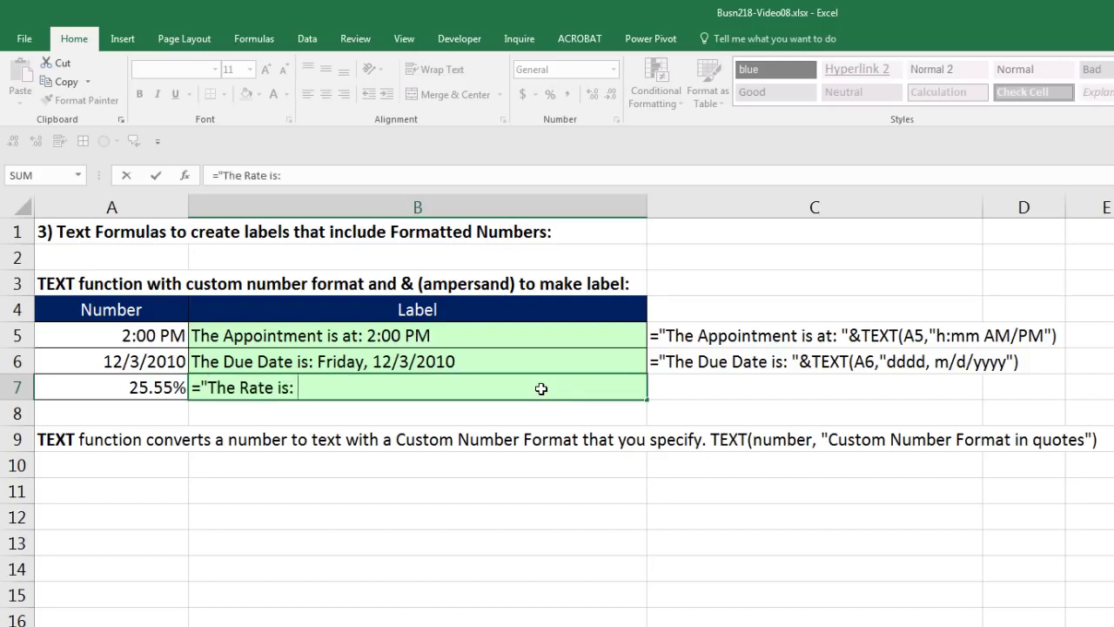
text("&)
key(Left)
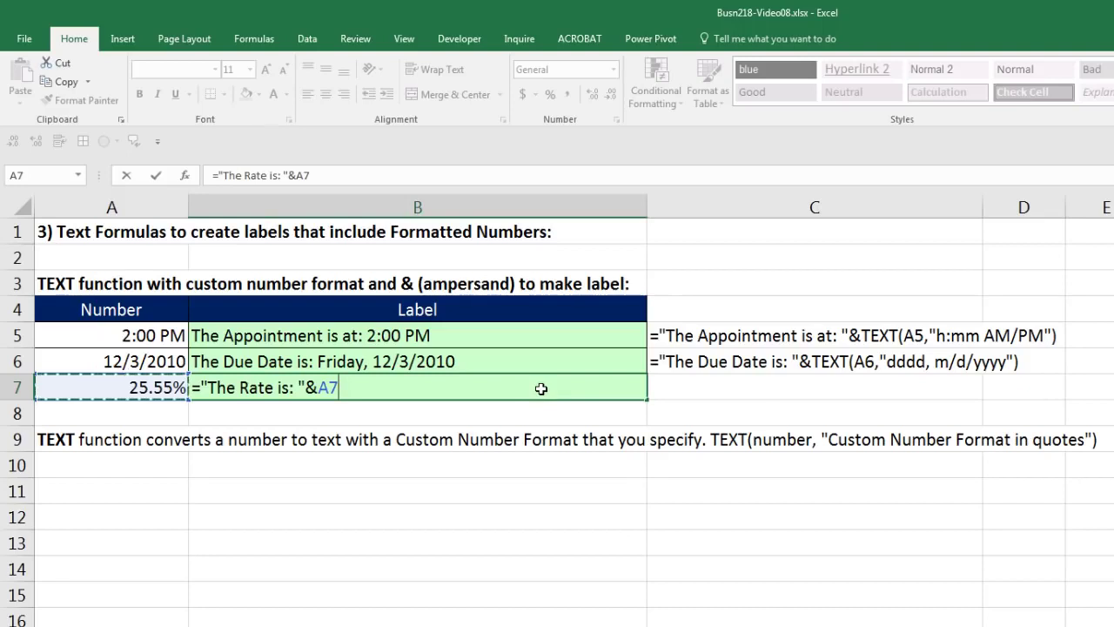
key(ctrl+Return)
Wrap the A7 reference in B7's label formula in a TEXT function with the format "0.00%".
key(F2)
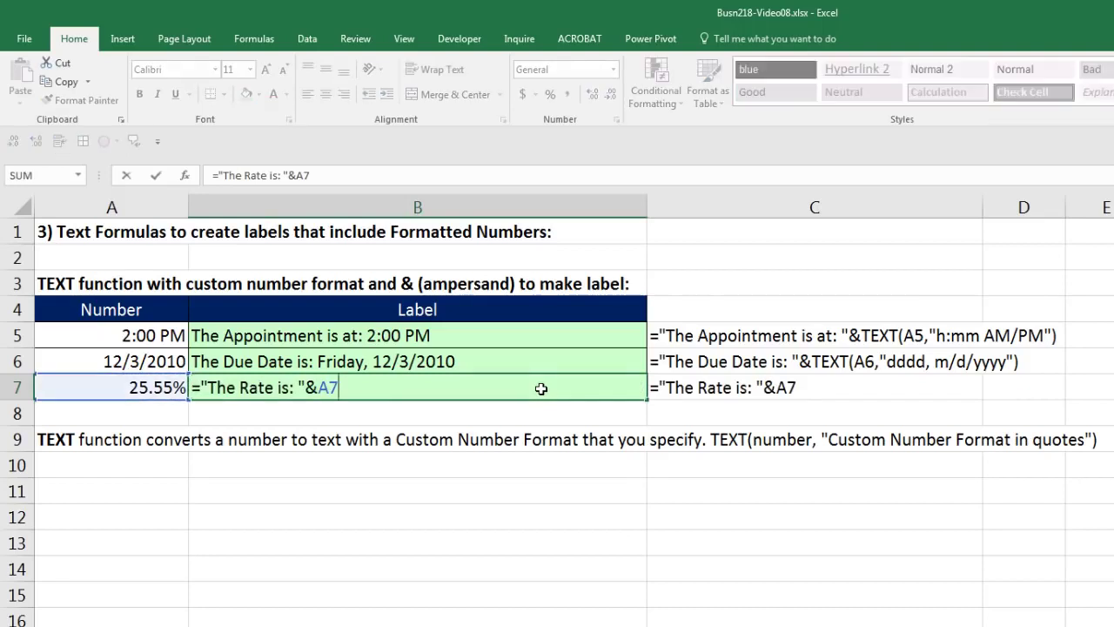
click(320, 389)
text(text()
click(410, 388)
text(,")
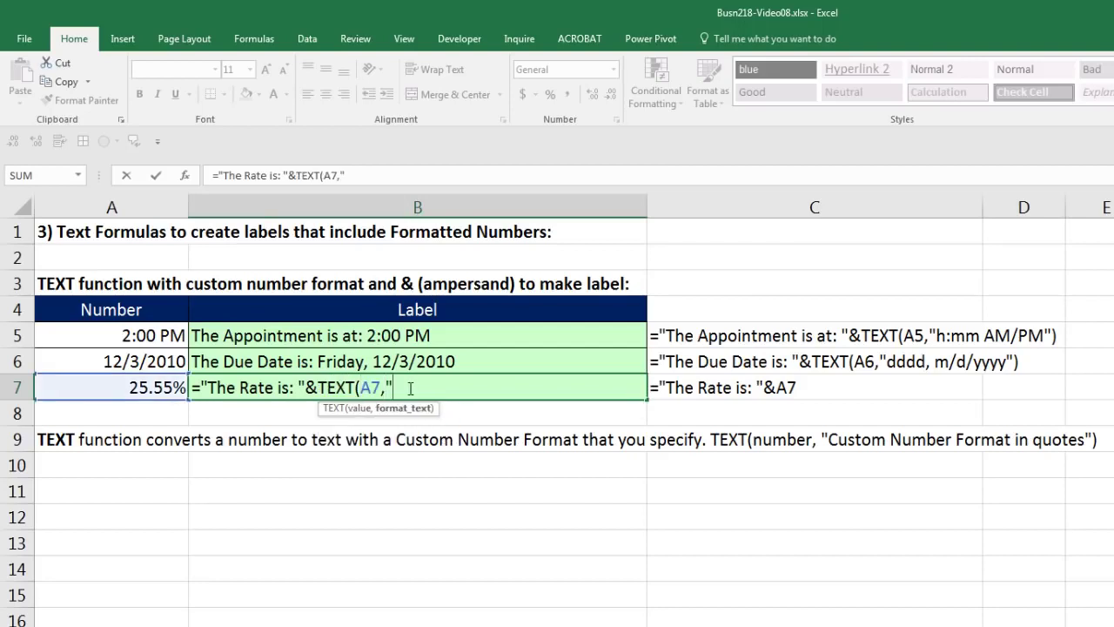
text(0.00%"))
key(ctrl+Return)
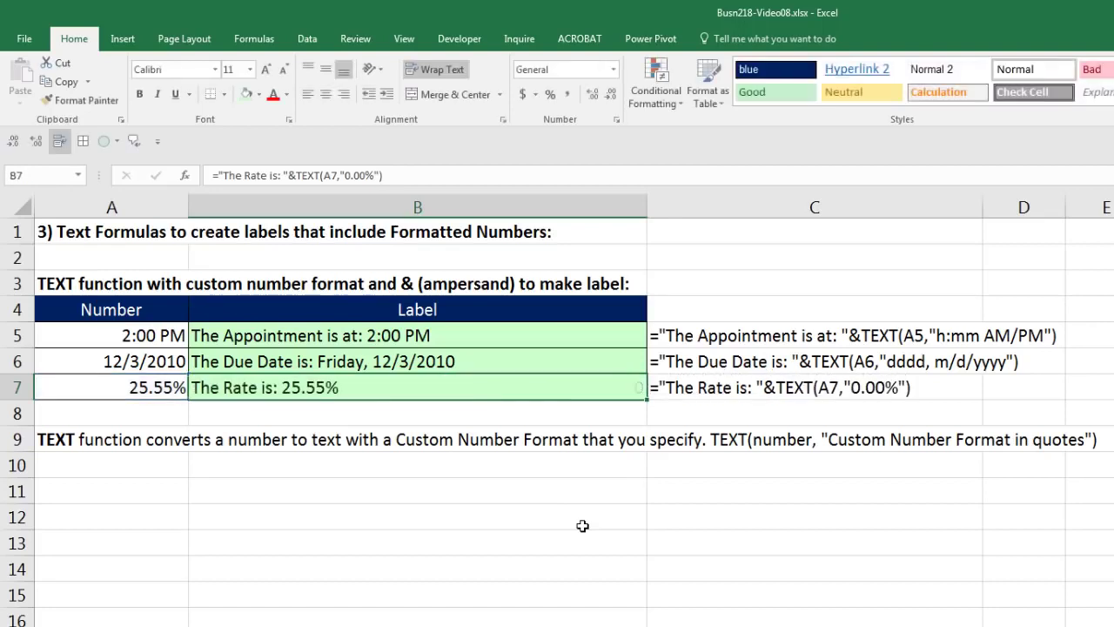
Change the rate in A7 to 5.55%.
click(116, 386)
double_click(116, 386)
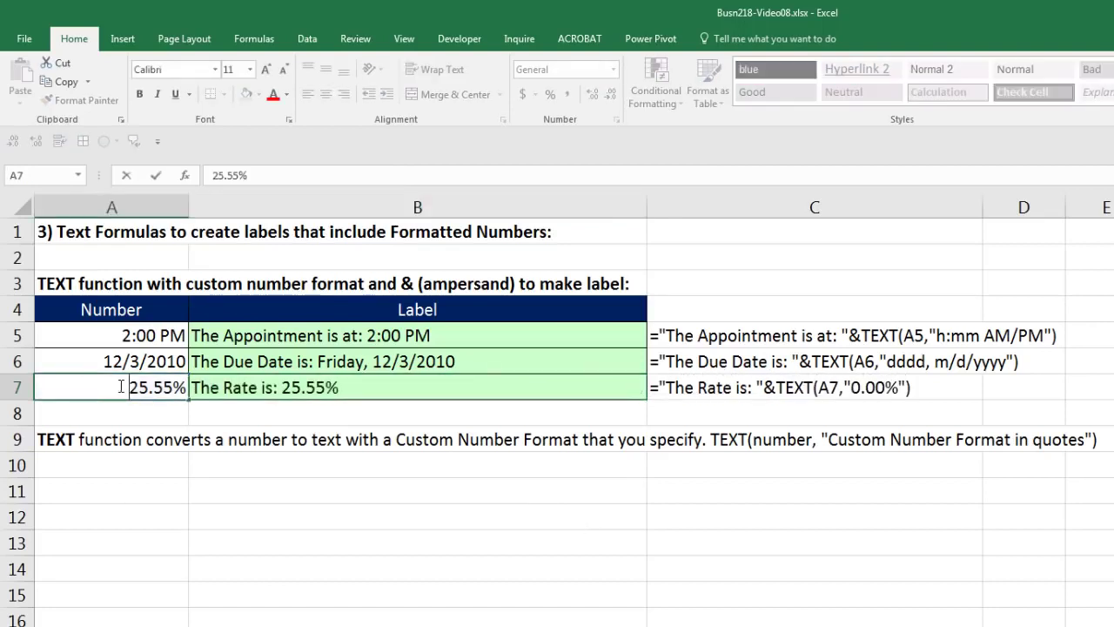
drag(124, 386, 146, 386)
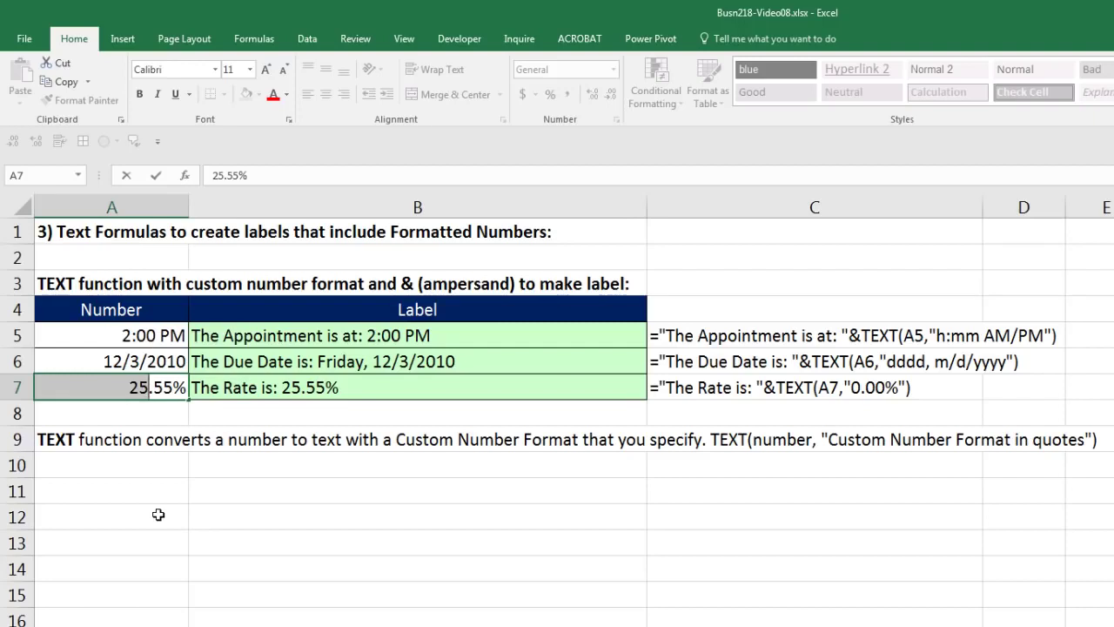
text(5)
key(ctrl+Return)
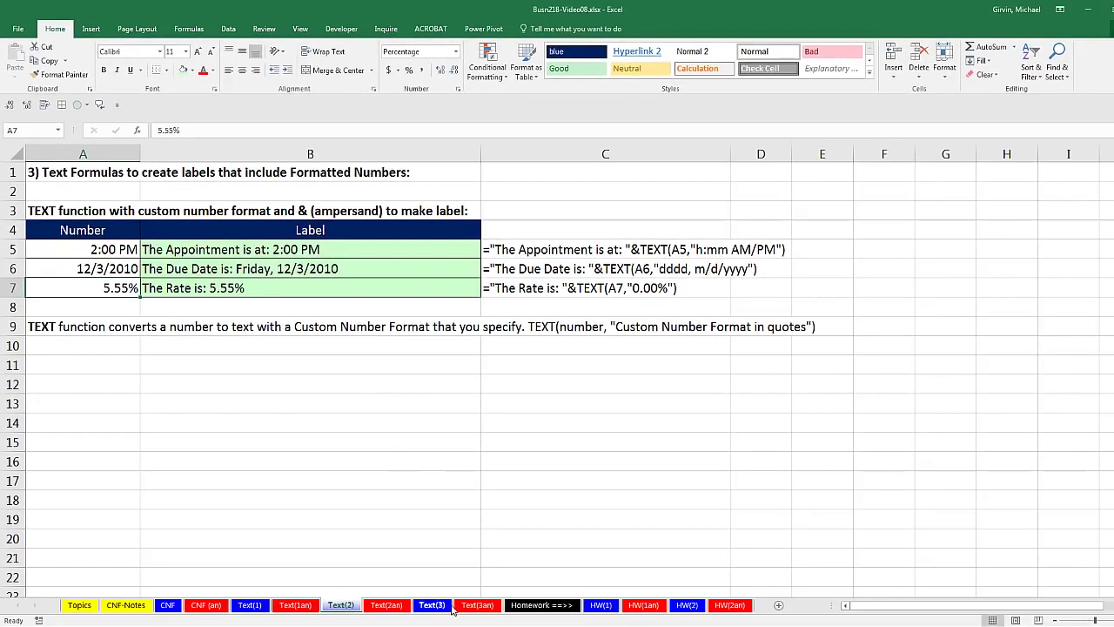
On the Text(3) sheet, examine the first, middle and last name columns and the ampersand formula in D15, leaving it as it is.
click(433, 609)
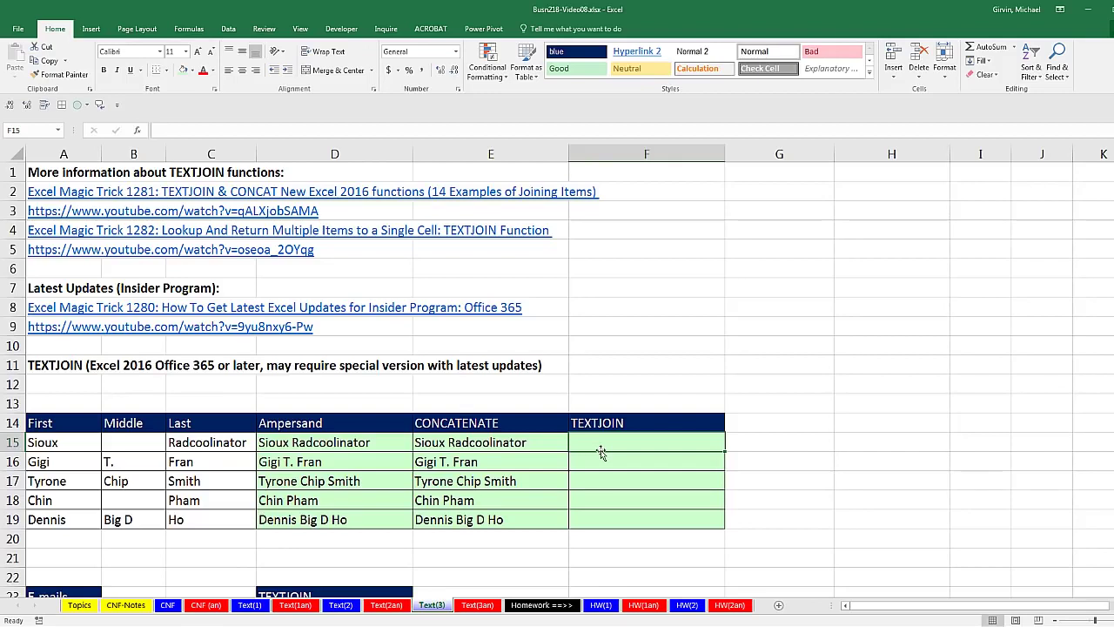
scroll(617, 443, down, 3)
scroll(618, 443, down, 1)
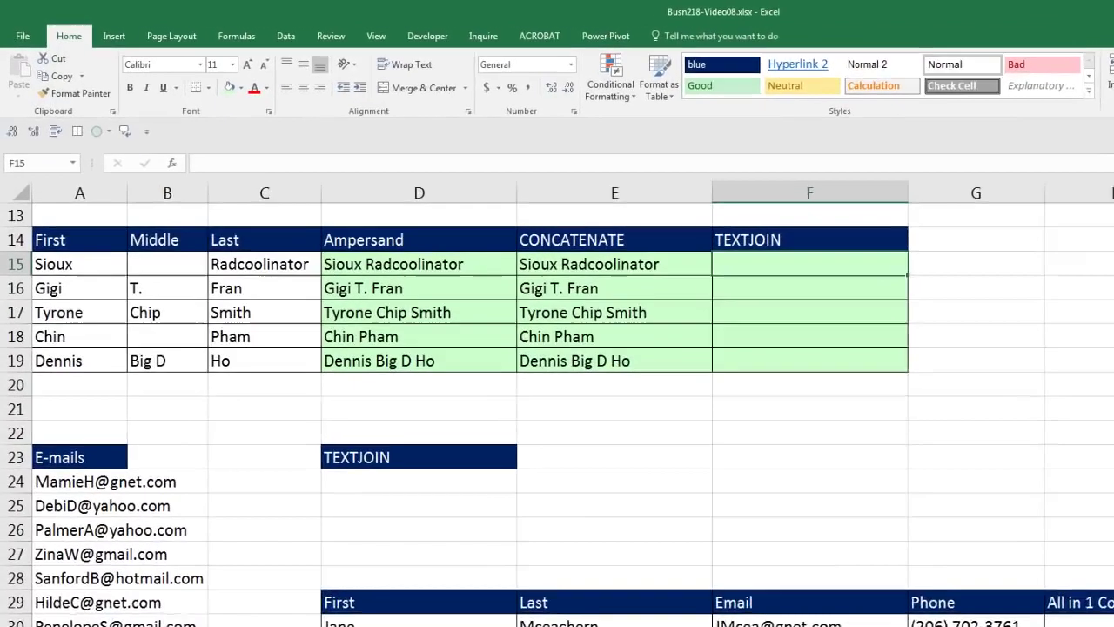
scroll(784, 264, down, 1)
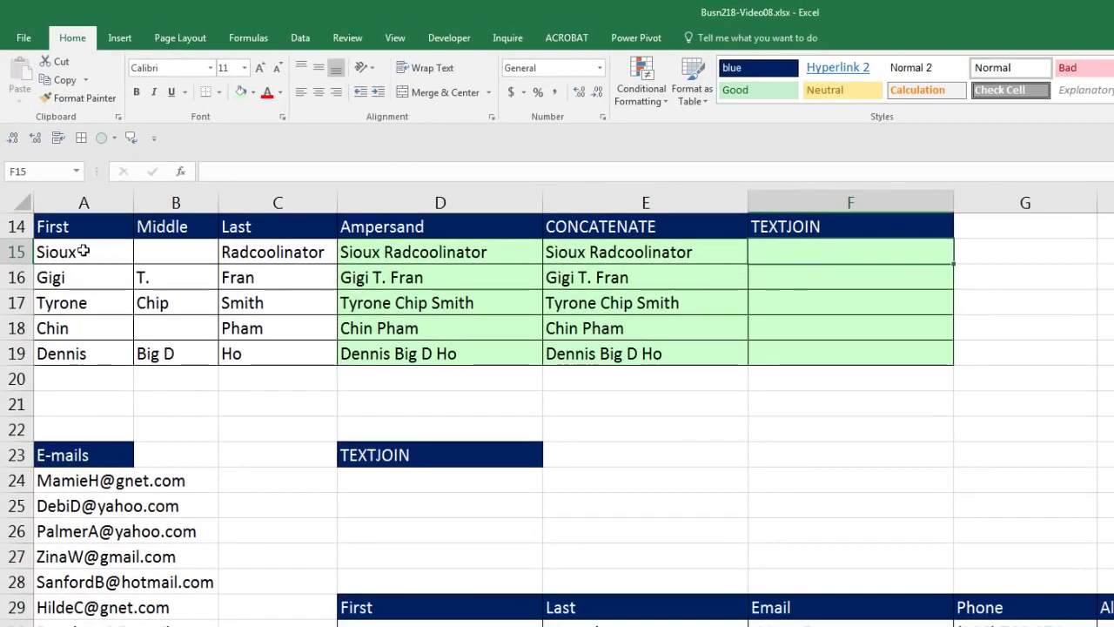
drag(79, 251, 233, 261)
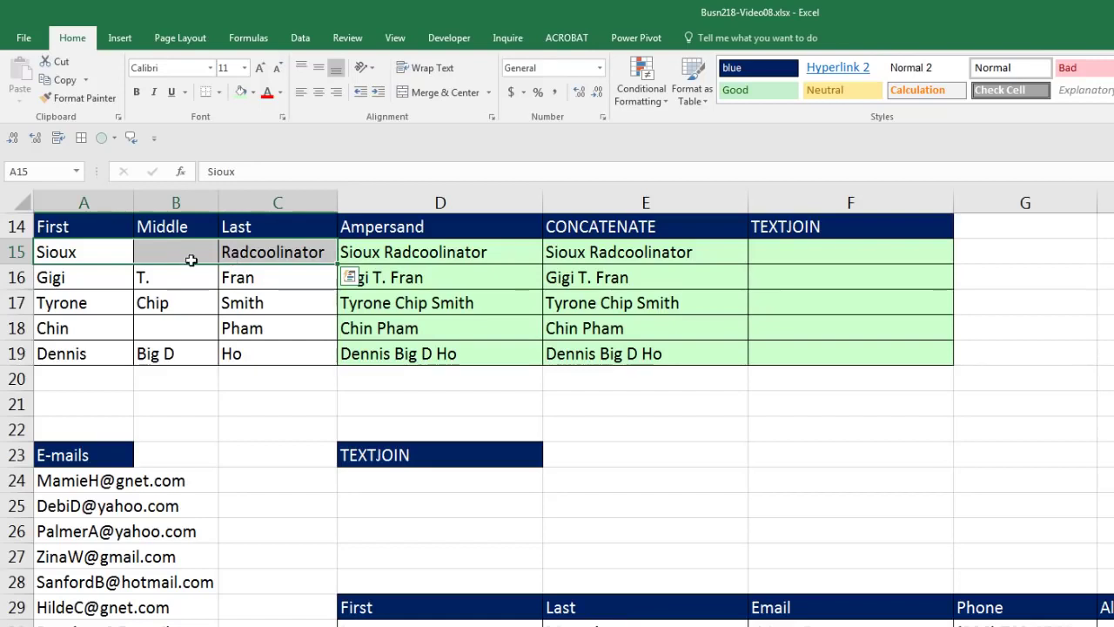
click(163, 252)
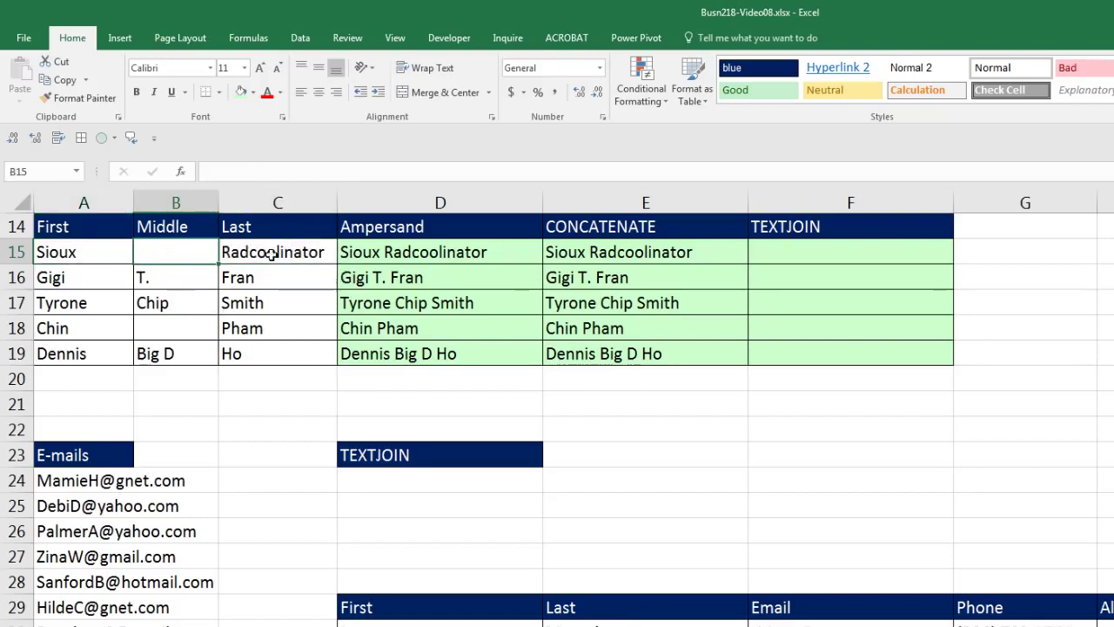
click(170, 280)
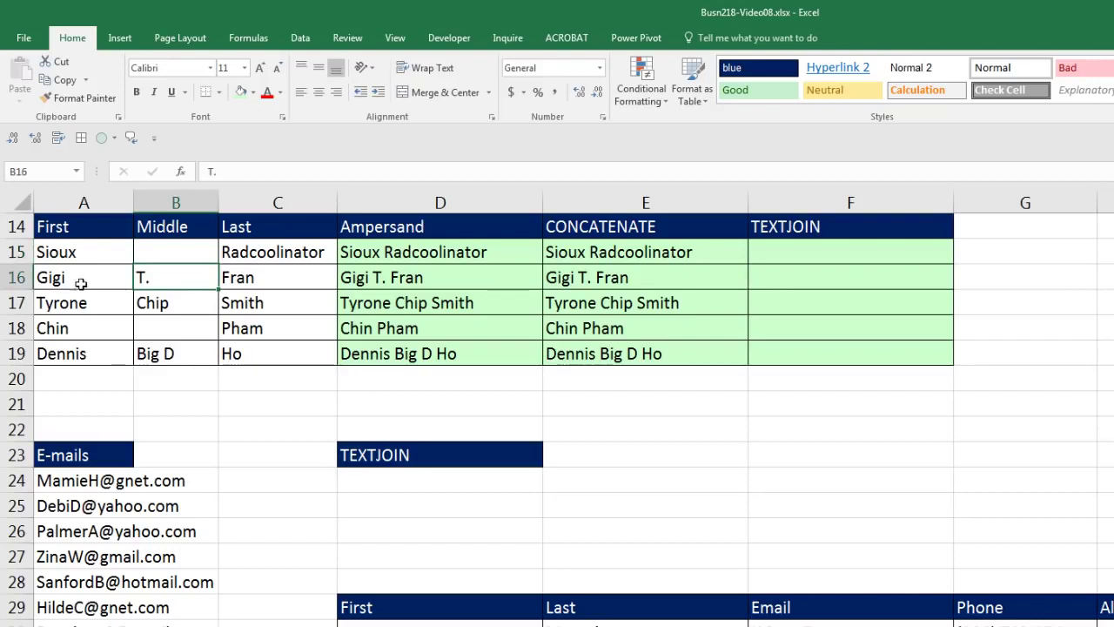
double_click(356, 252)
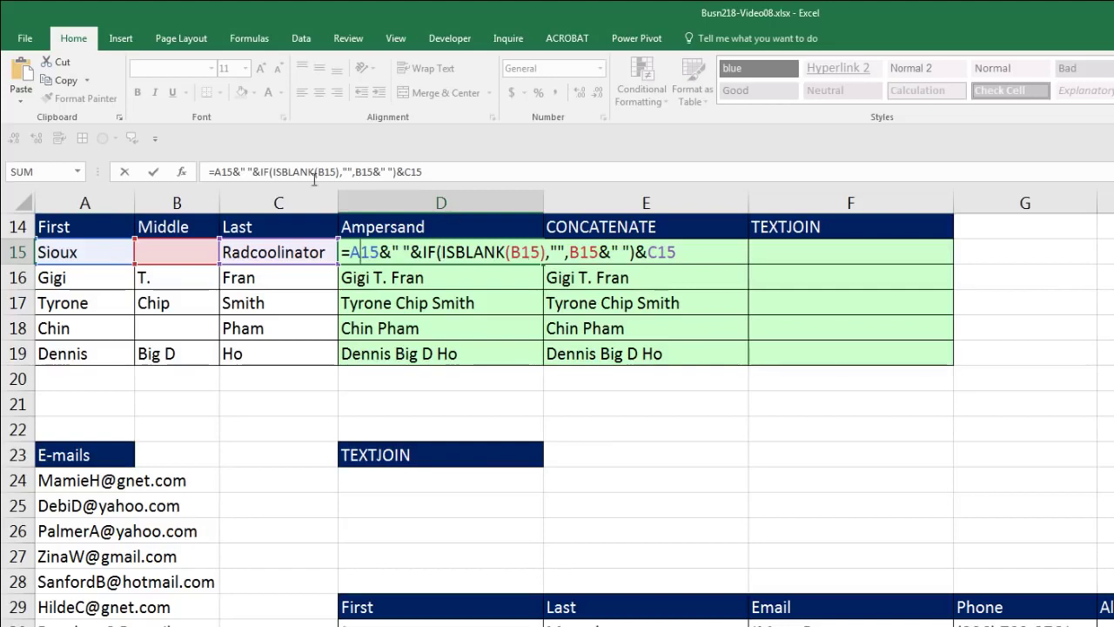
key(Escape)
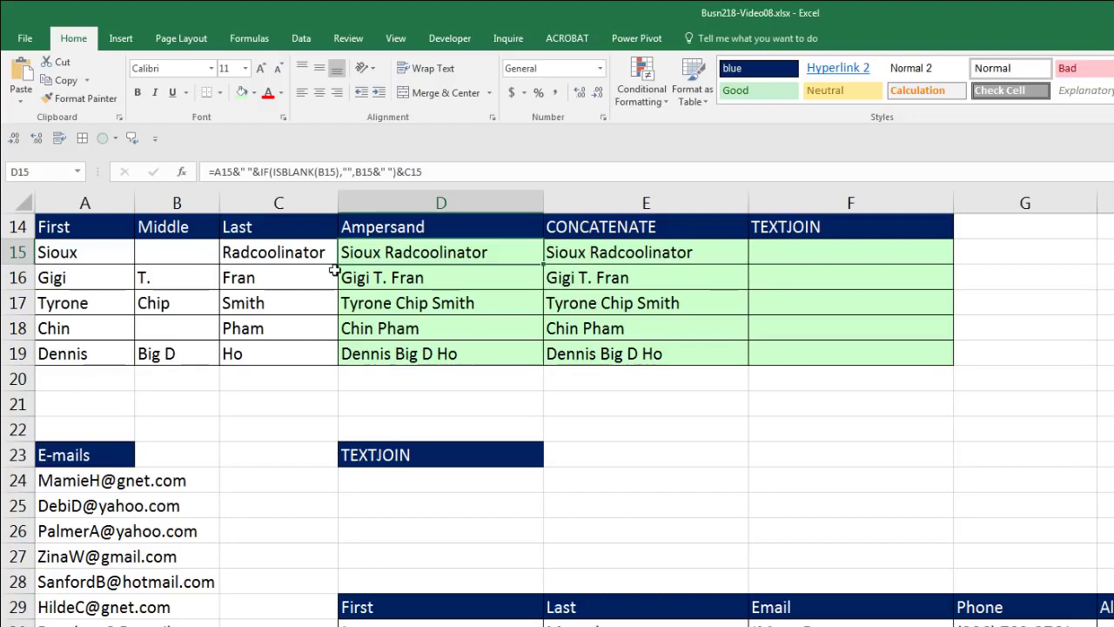
Enter a TEXTJOIN formula in F15 joining A15:C15 with a space delimiter and ignoring empty cells, and fill it down to F19.
click(764, 261)
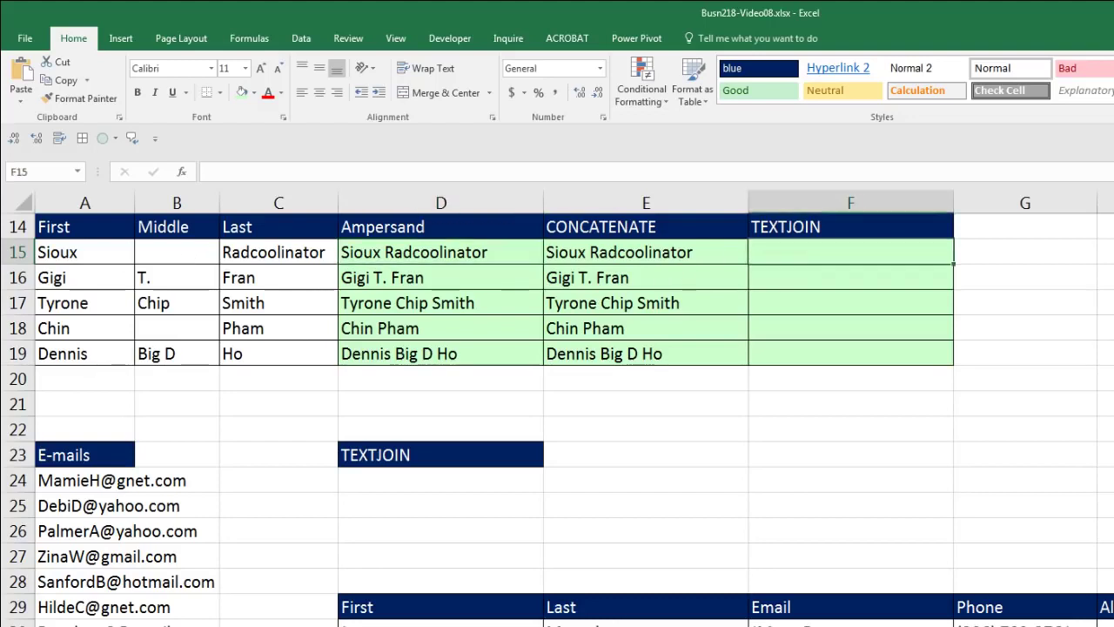
text(=textj)
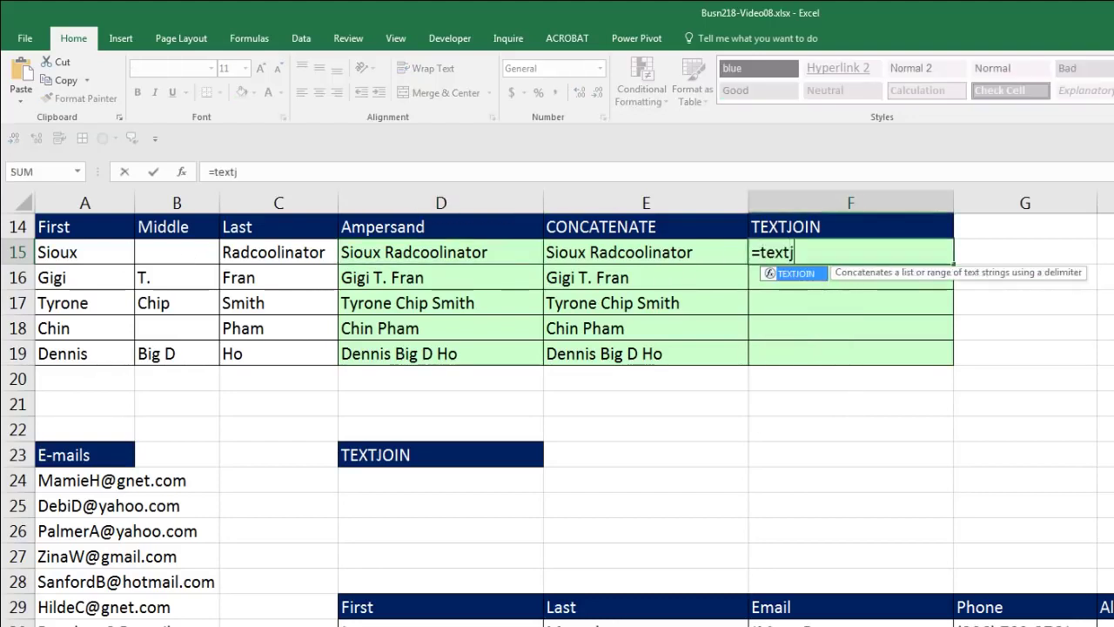
key(Tab)
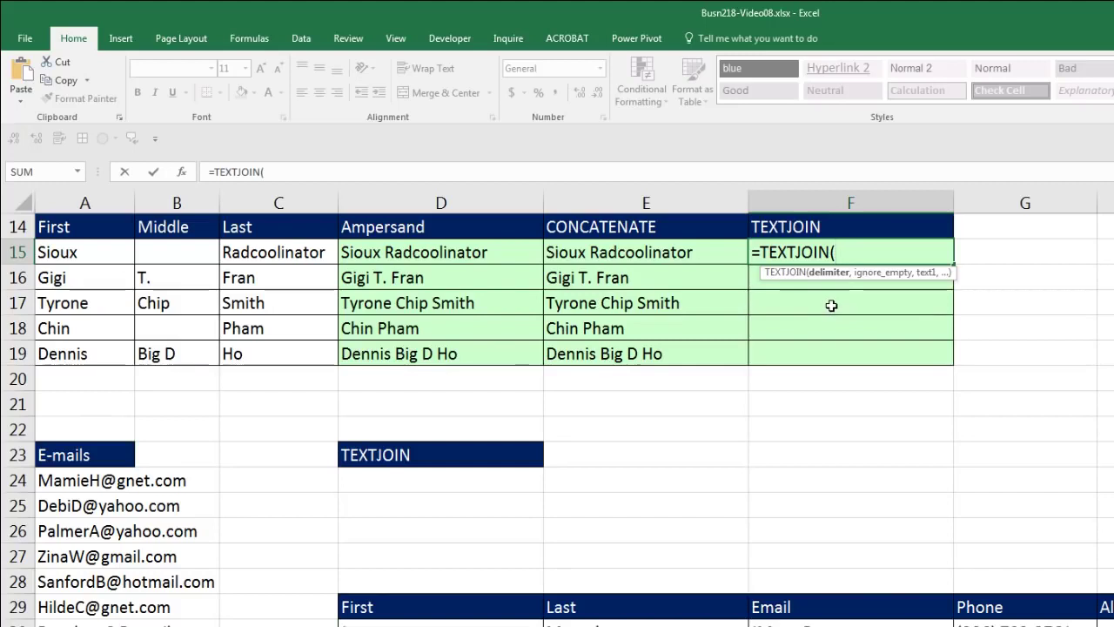
text(",)
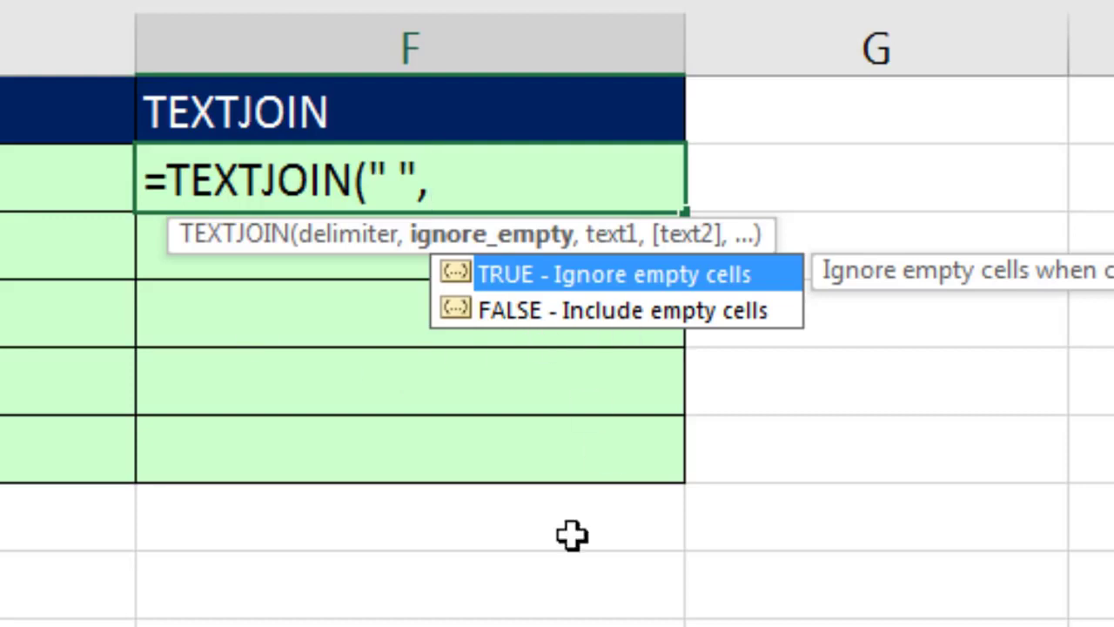
key(Tab)
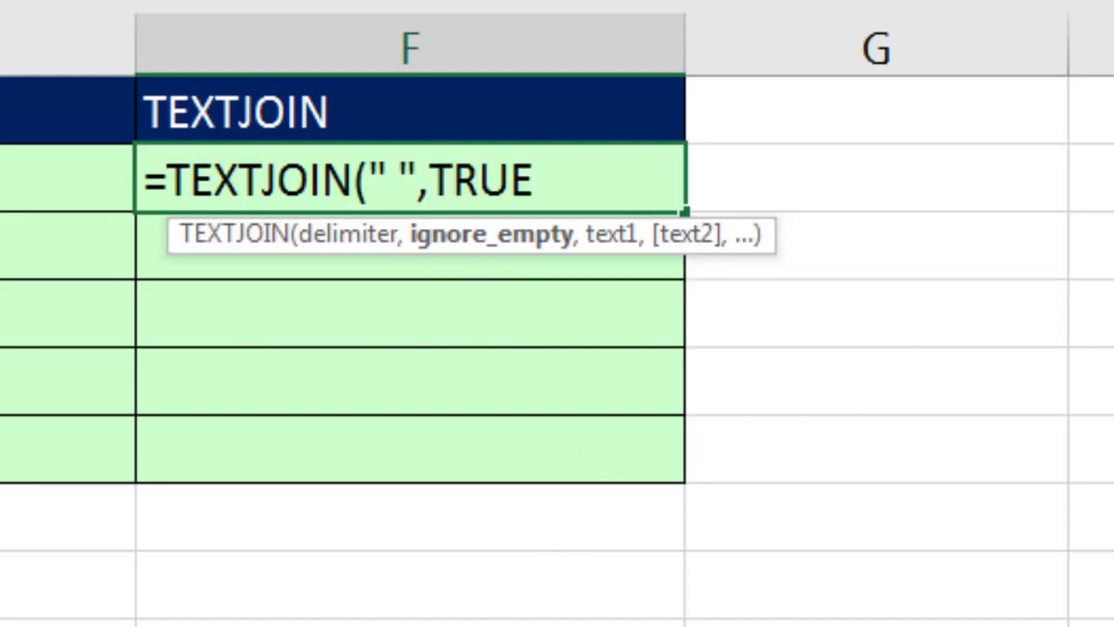
text(,)
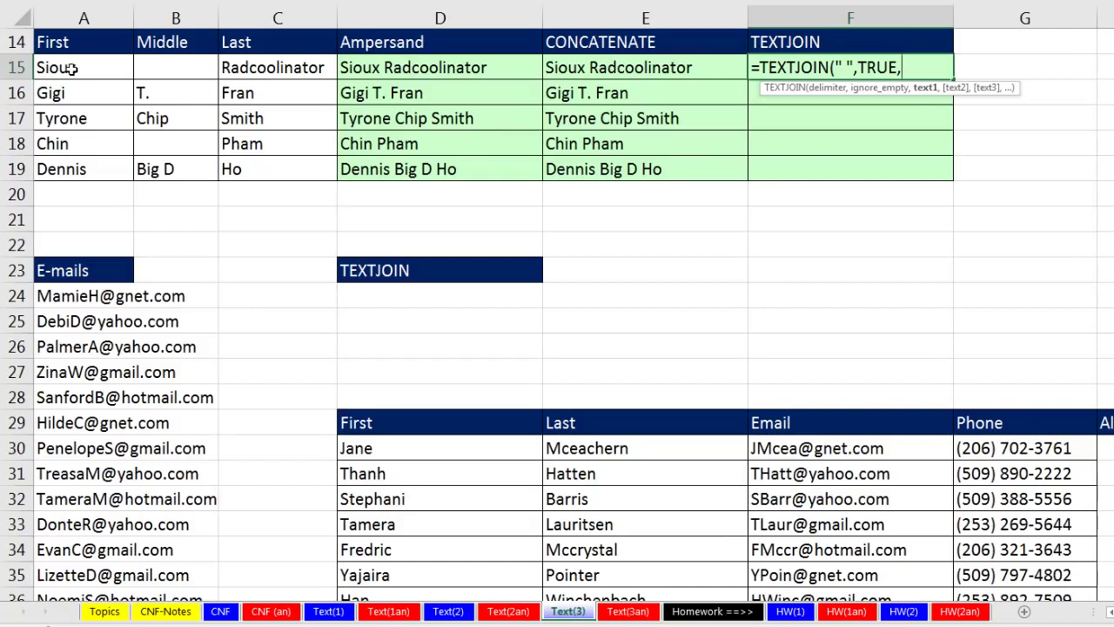
drag(78, 68, 261, 73)
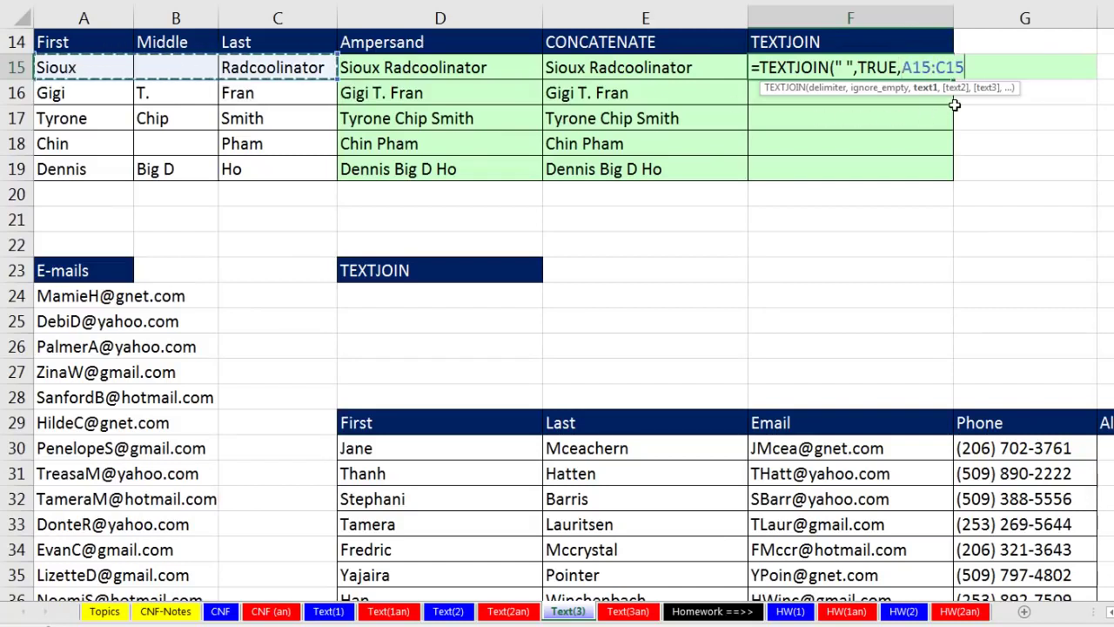
text())
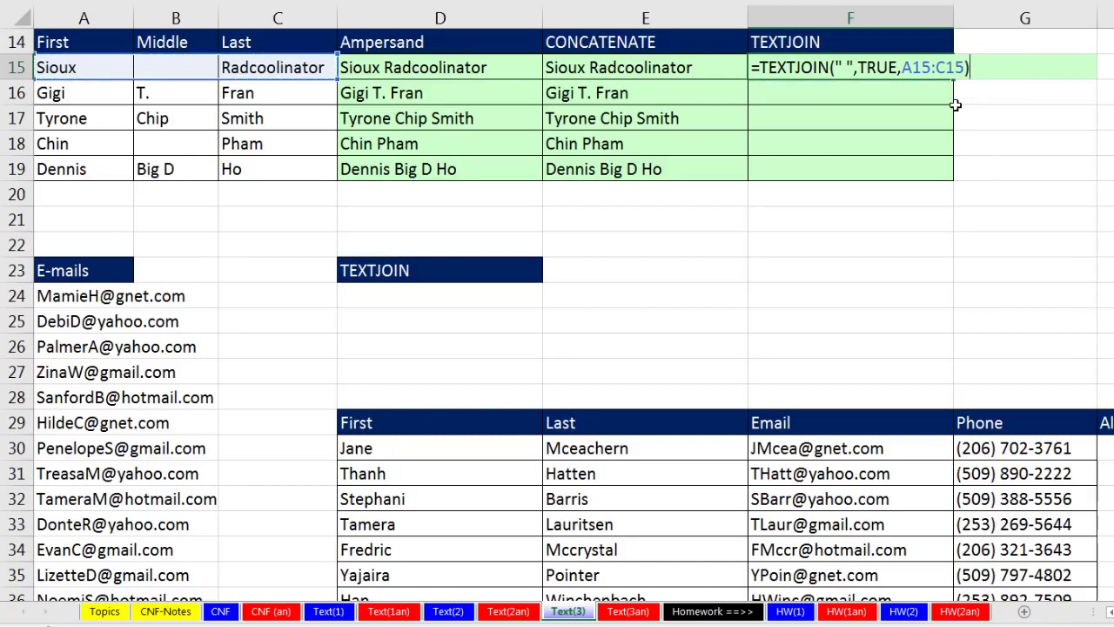
key(ctrl+Return)
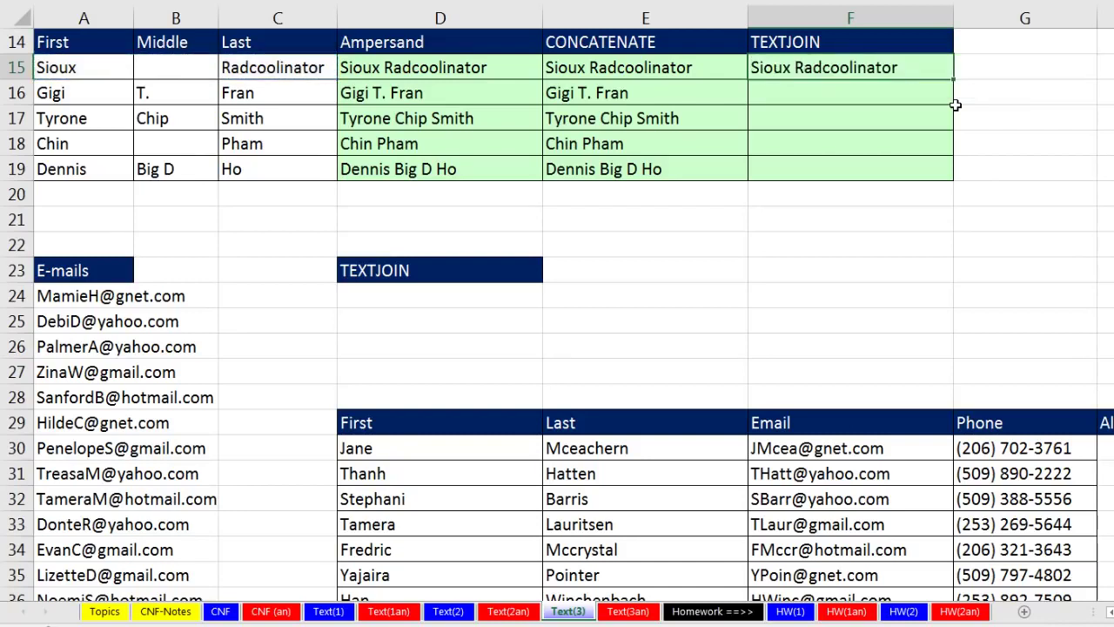
double_click(949, 79)
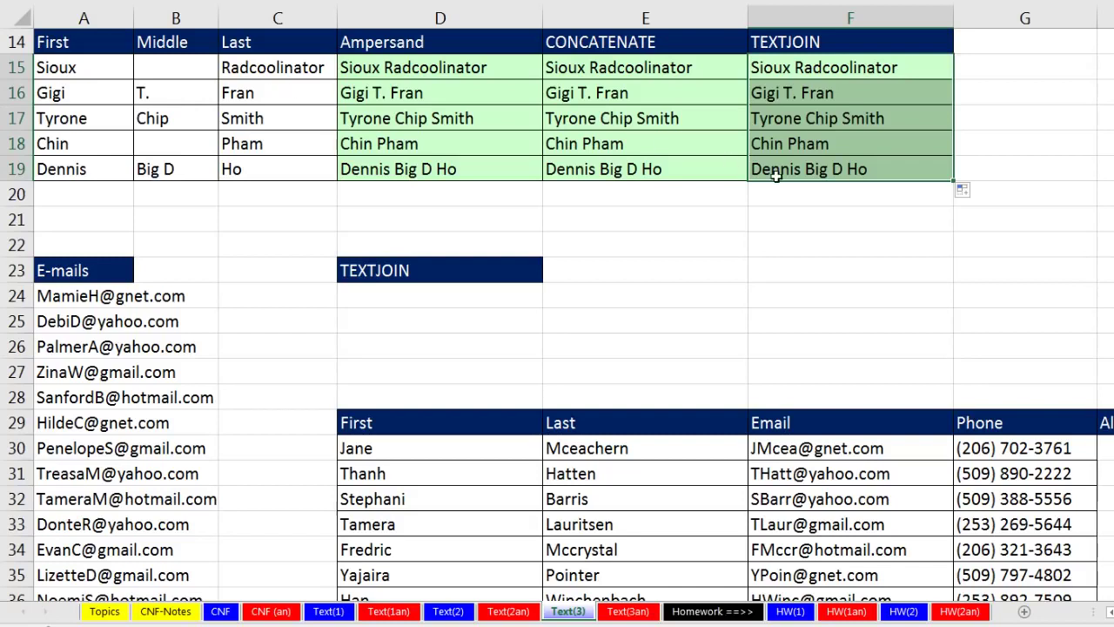
Start a TEXTJOIN formula in D24 for the e-mail list with ";" as delimiter and TRUE to ignore empty cells.
click(90, 296)
scroll(89, 296, down, 3)
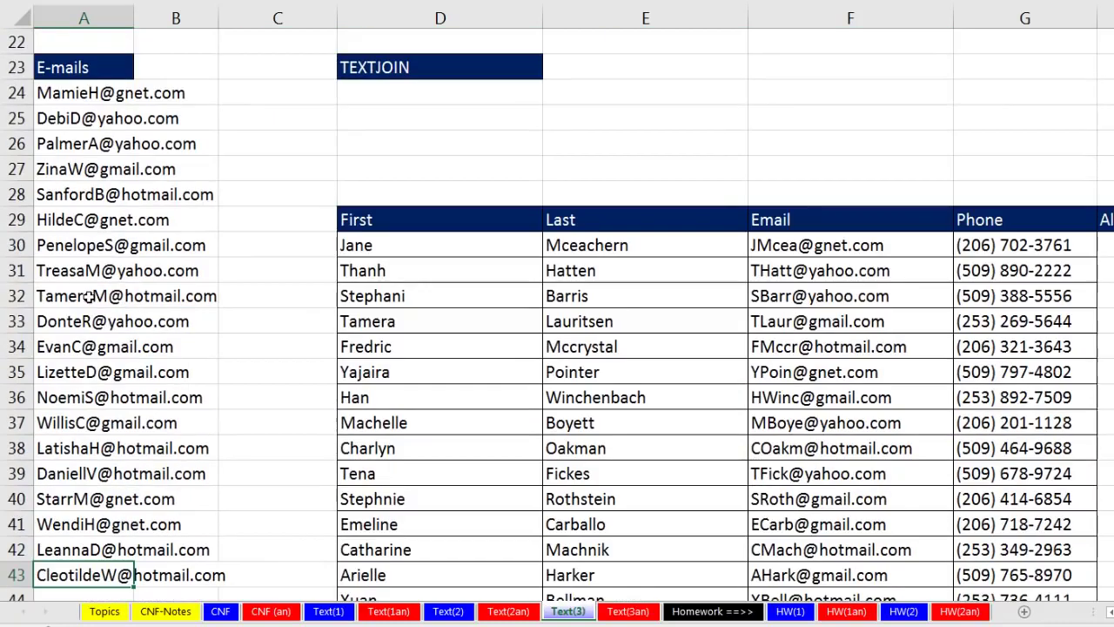
scroll(89, 296, up, 2)
click(76, 243)
click(404, 251)
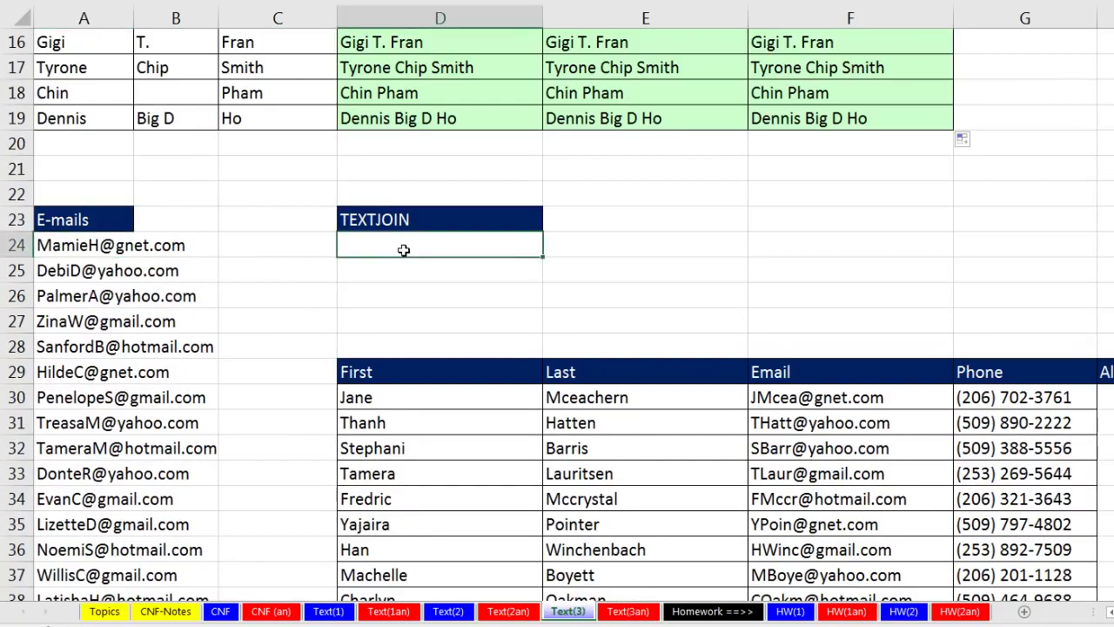
text(=)
scroll(382, 344, up, 3)
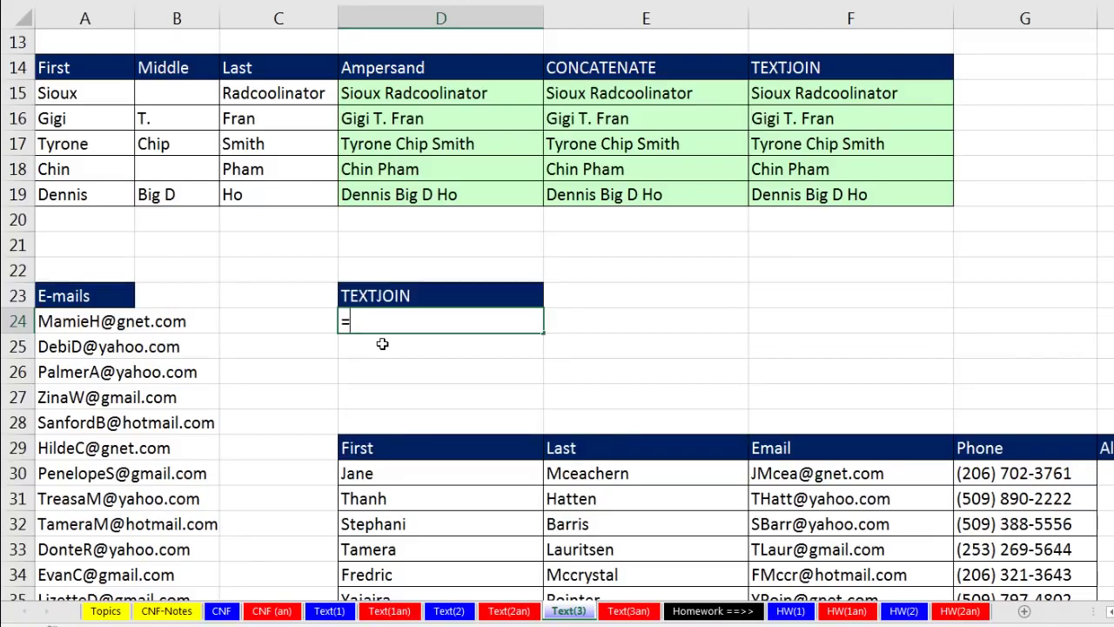
text(text)
key(Down)
key(Tab)
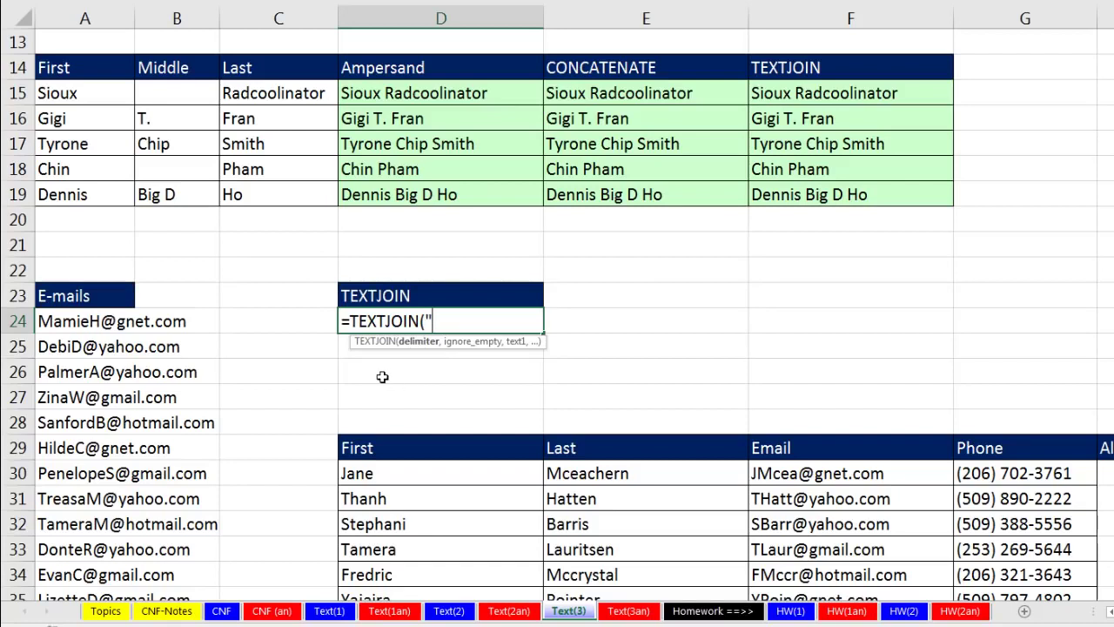
text(";",)
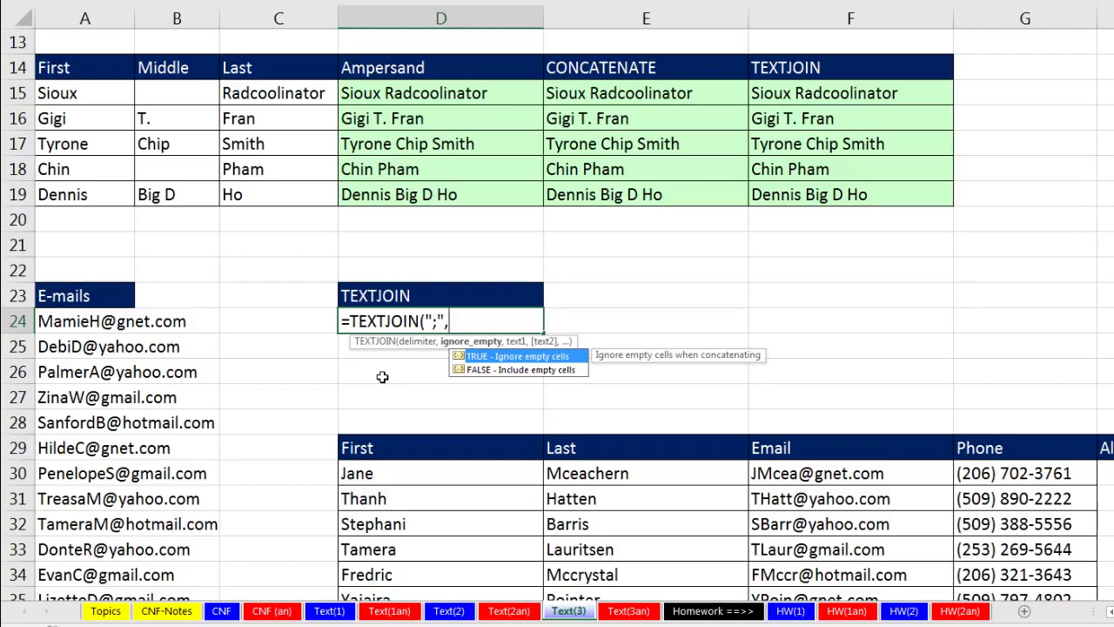
key(Tab)
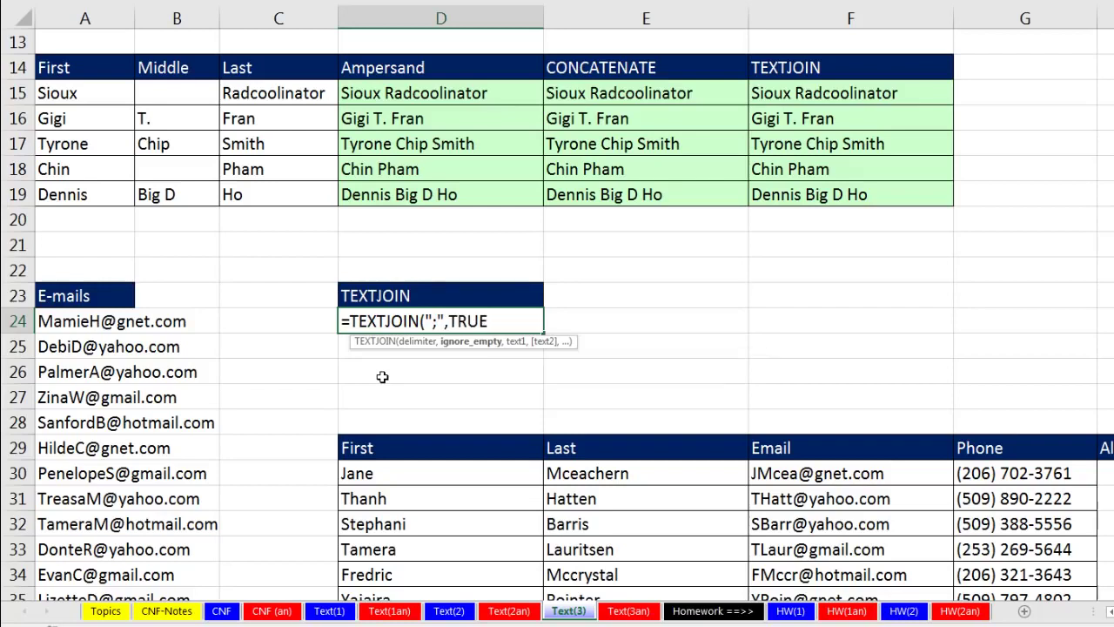
Complete D24's TEXTJOIN formula with the e-mail range A24:A43 as the text to join.
text(,)
click(81, 324)
key(ctrl+shift+Down)
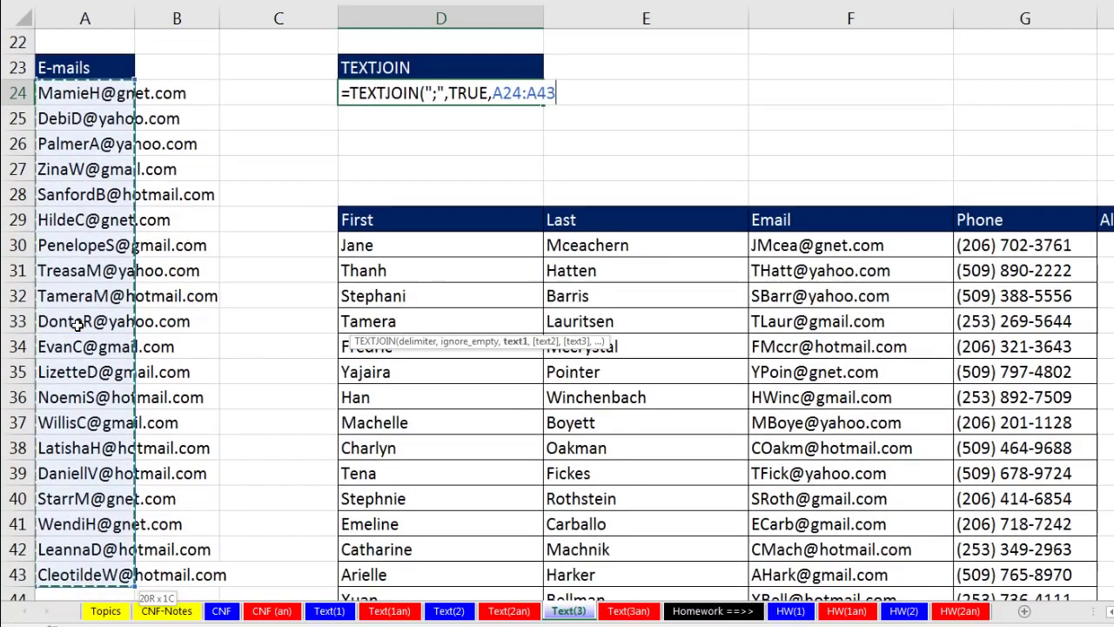
text())
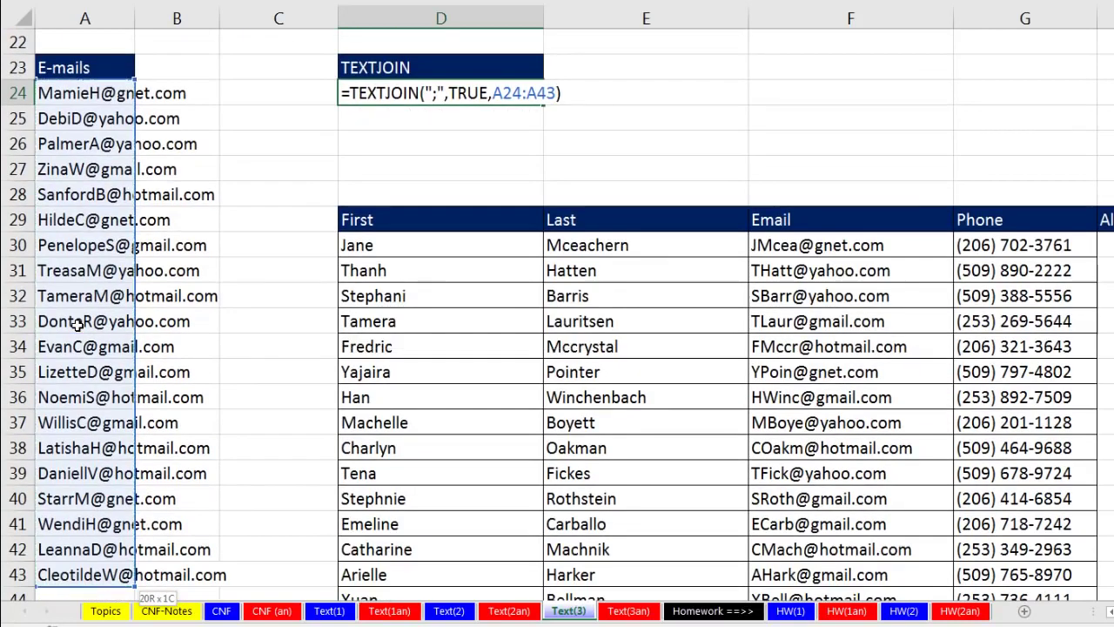
key(ctrl+Return)
scroll(440, 195, up, 1)
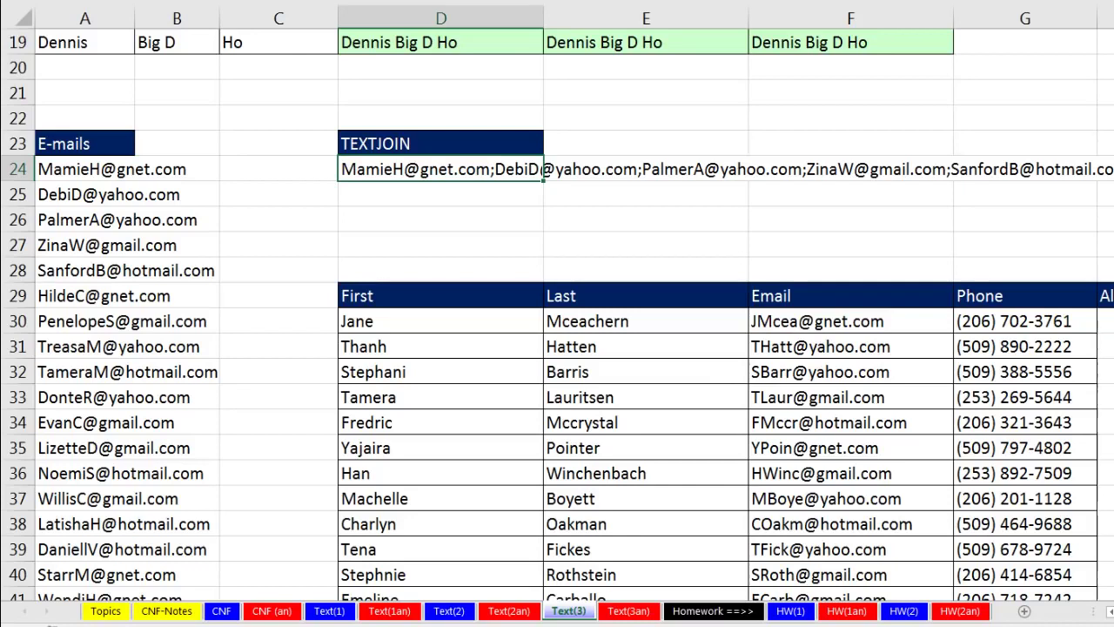
Start a TEXTJOIN formula in H30 under All in 1 Column with ", " as delimiter and TRUE to ignore empty cells.
click(1107, 321)
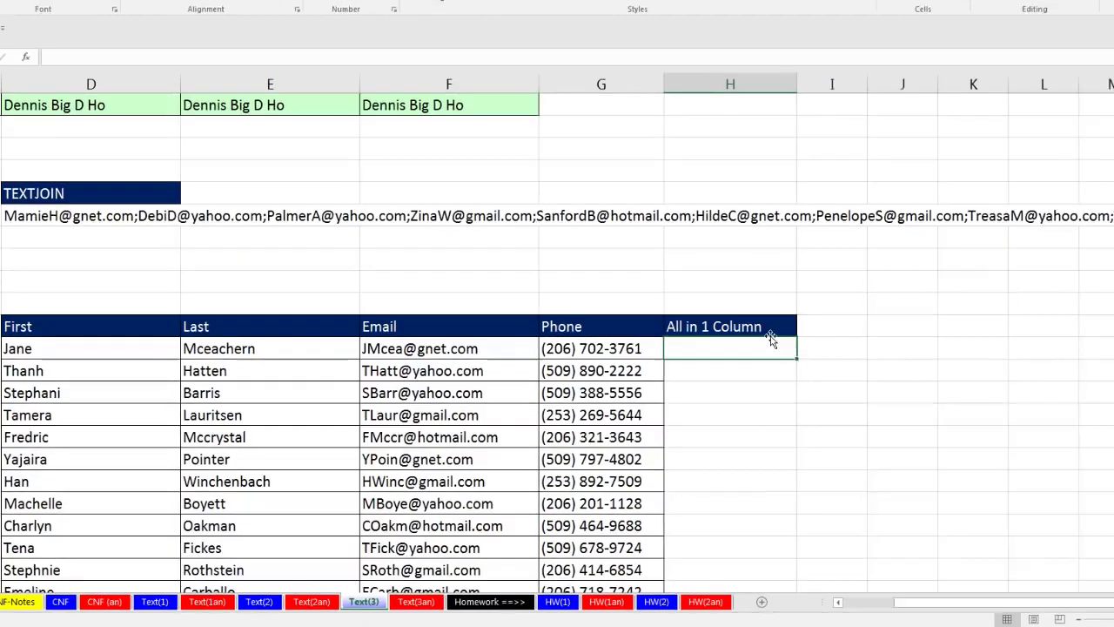
text(=text)
key(Down)
key(Tab)
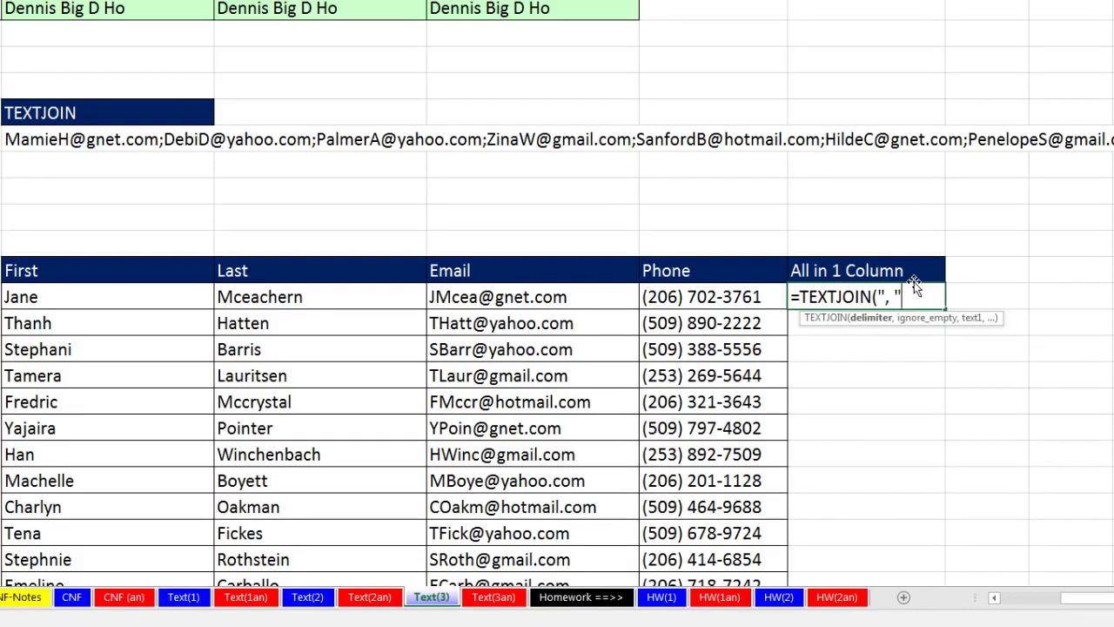
text(,)
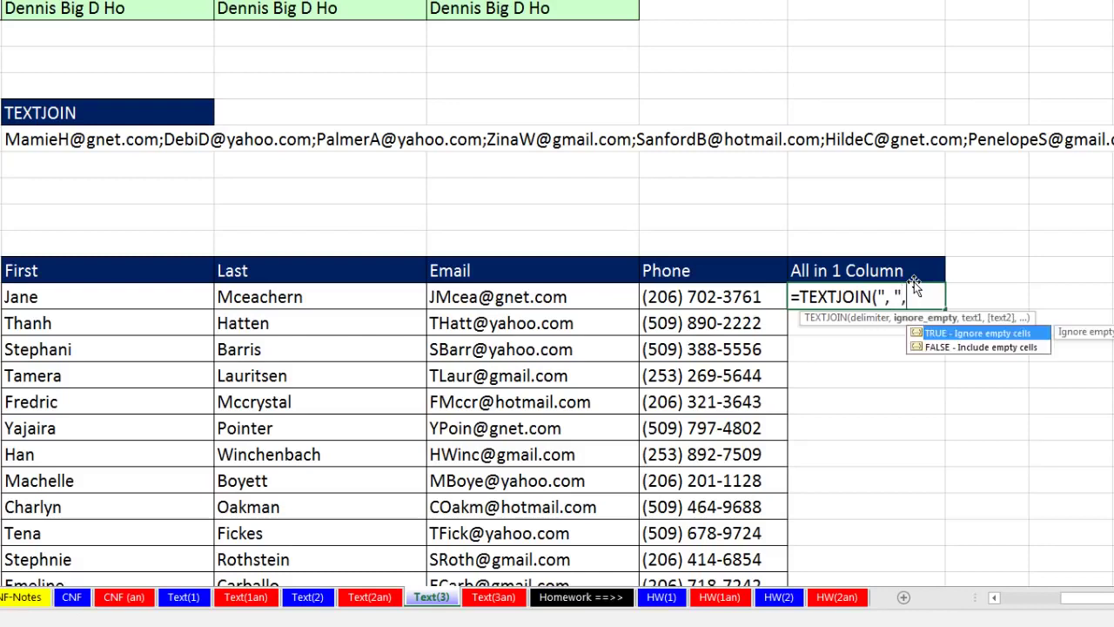
key(Tab)
Complete H30's TEXTJOIN formula with D30:G30 as the text to join and fill it down the contact table.
text(,)
key(Left)
key(shift+Left)
key(shift+Left)
key(shift+Left)
key(shift+Left)
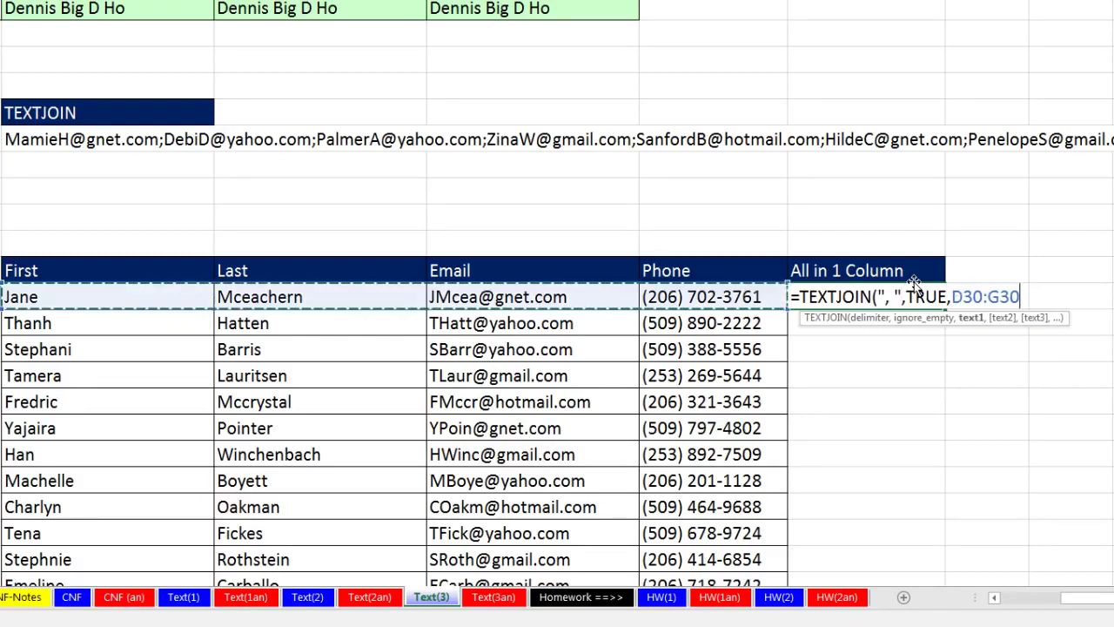
key(ctrl+Return)
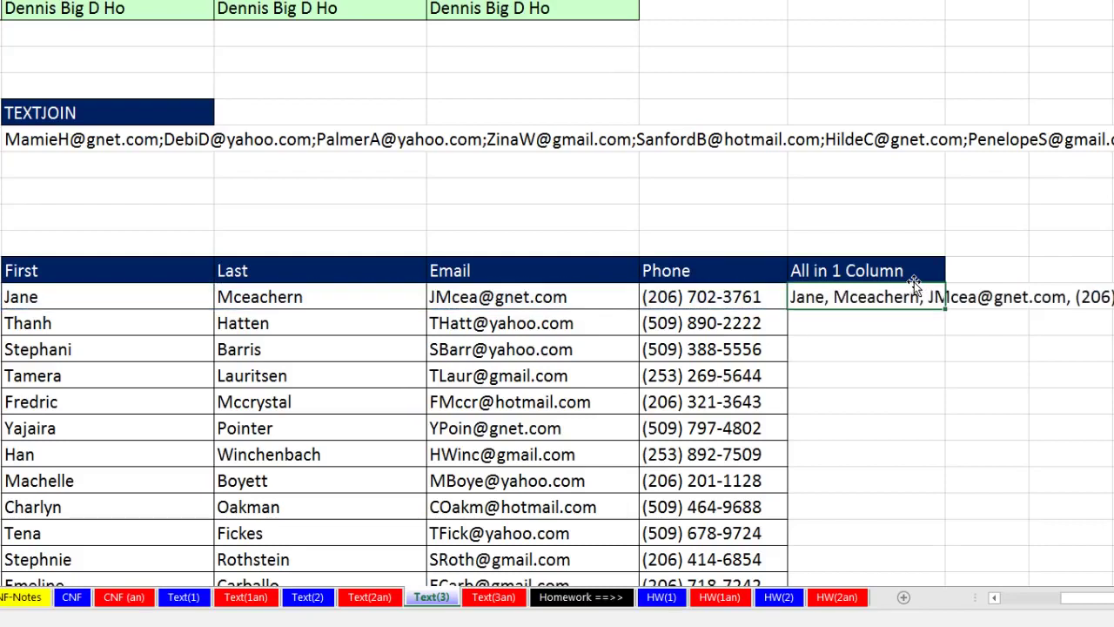
double_click(944, 311)
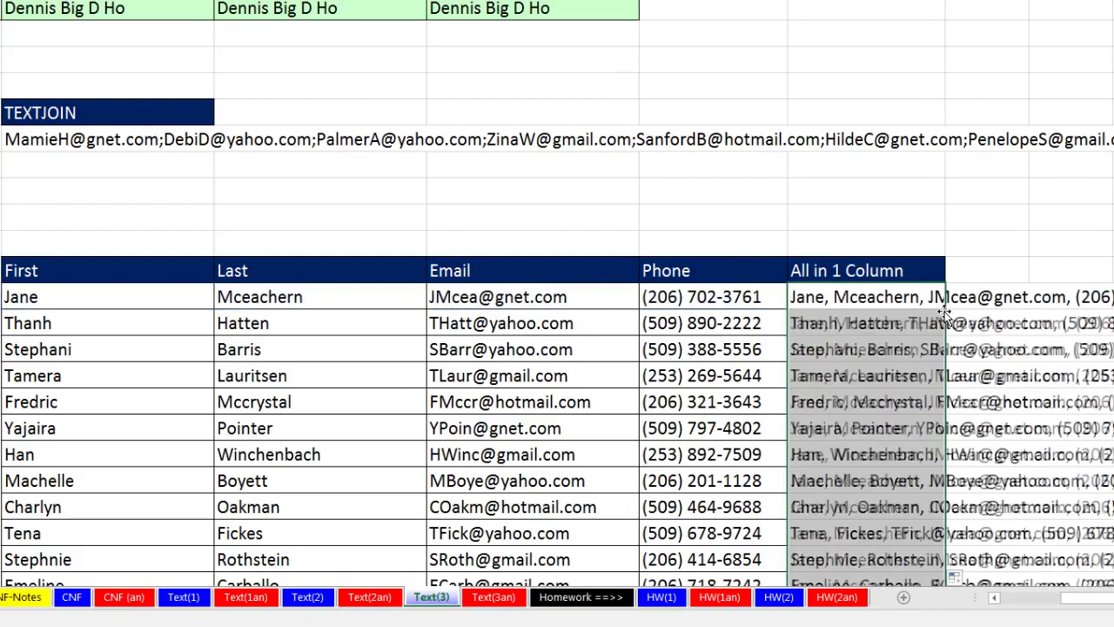
click(841, 292)
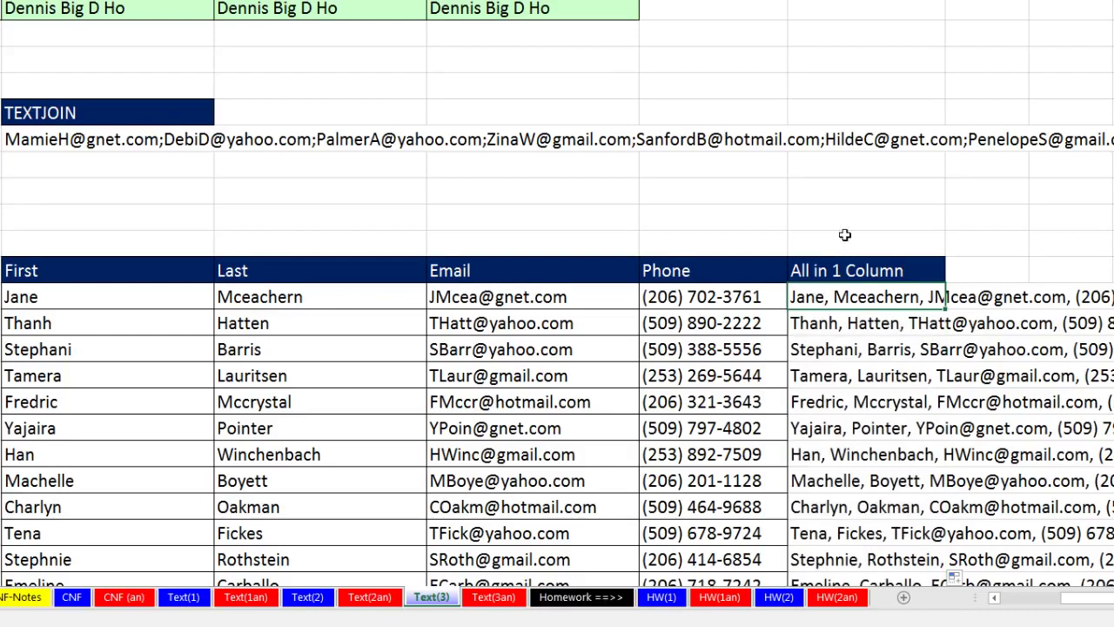
Review the TEXTJOIN formula in F15 on the Text(3) sheet, leaving it as it is.
scroll(777, 236, up, 4)
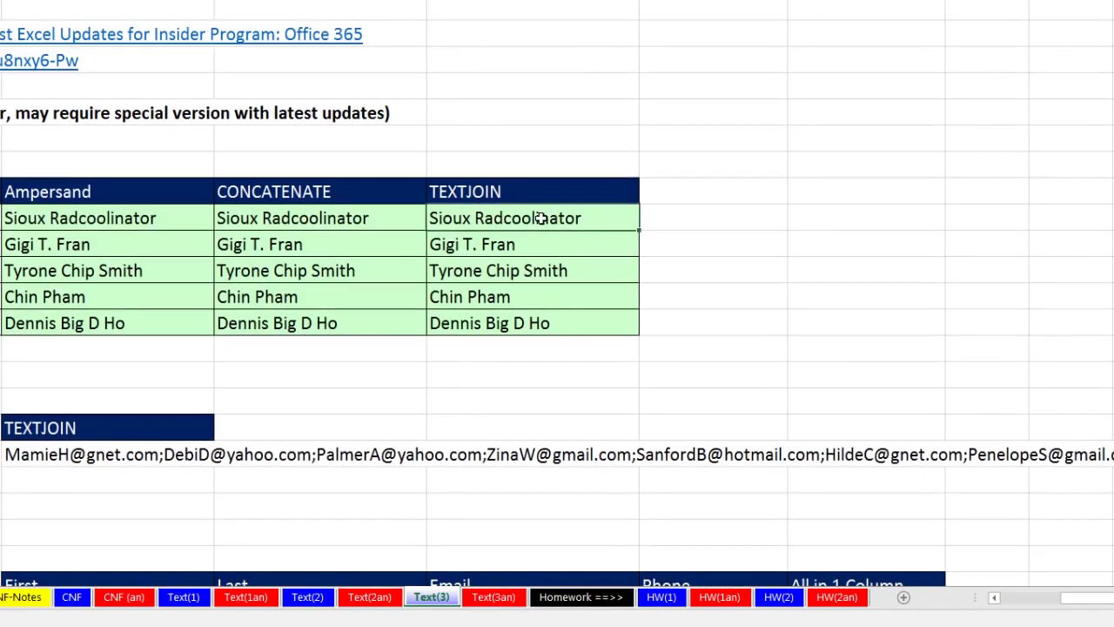
double_click(542, 219)
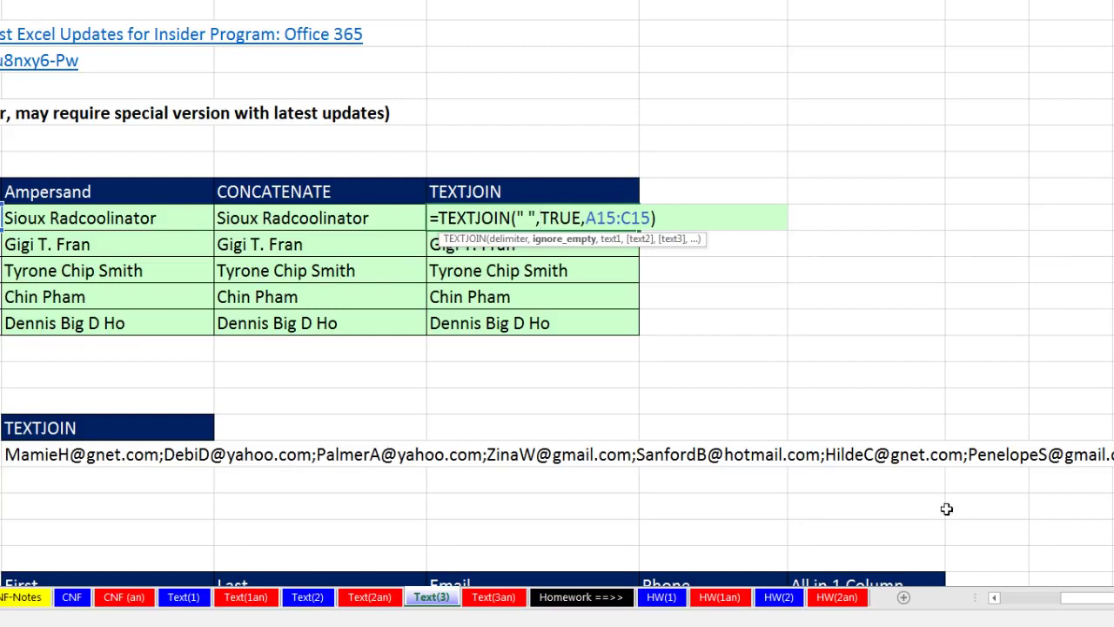
key(Escape)
drag(918, 607, 816, 586)
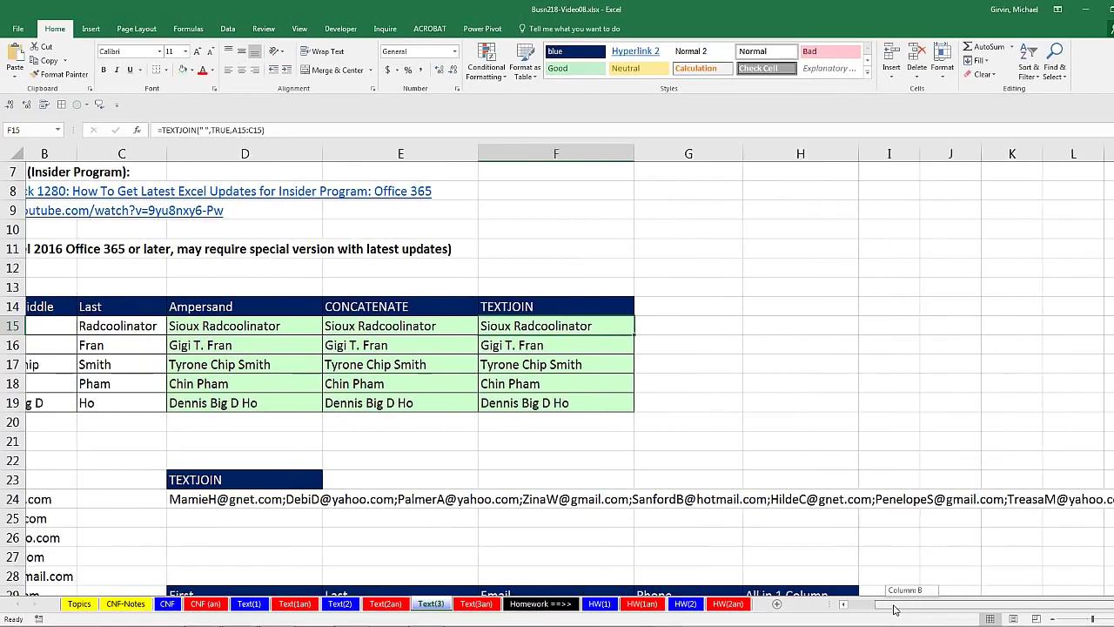
double_click(633, 326)
key(Escape)
On the Text(2) sheet, review the appointment label formula in B5 without changing it.
click(339, 604)
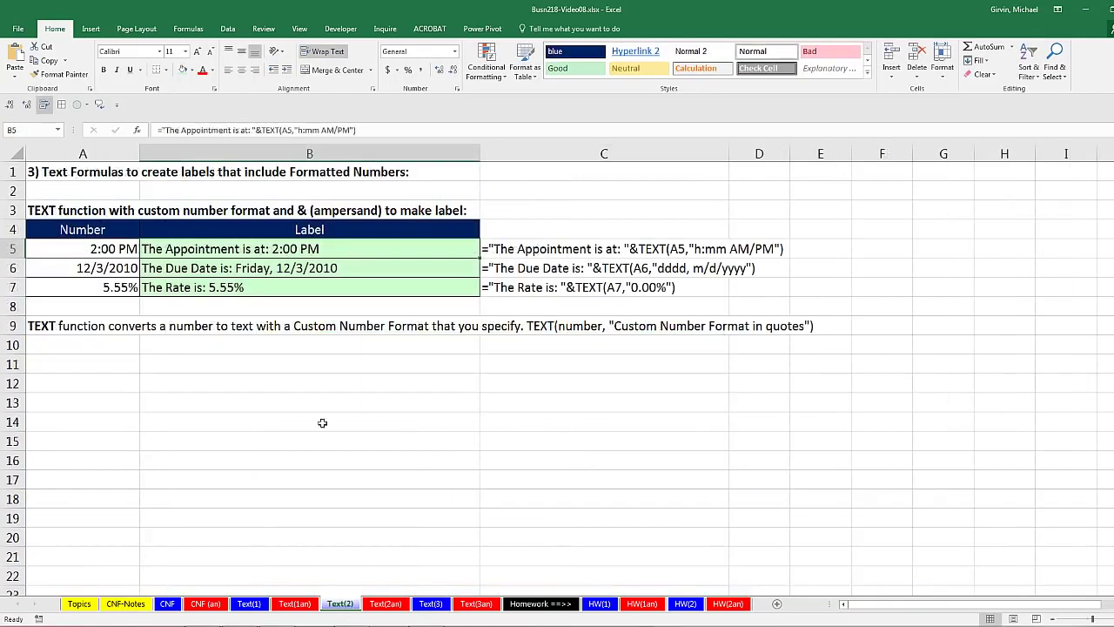
double_click(244, 250)
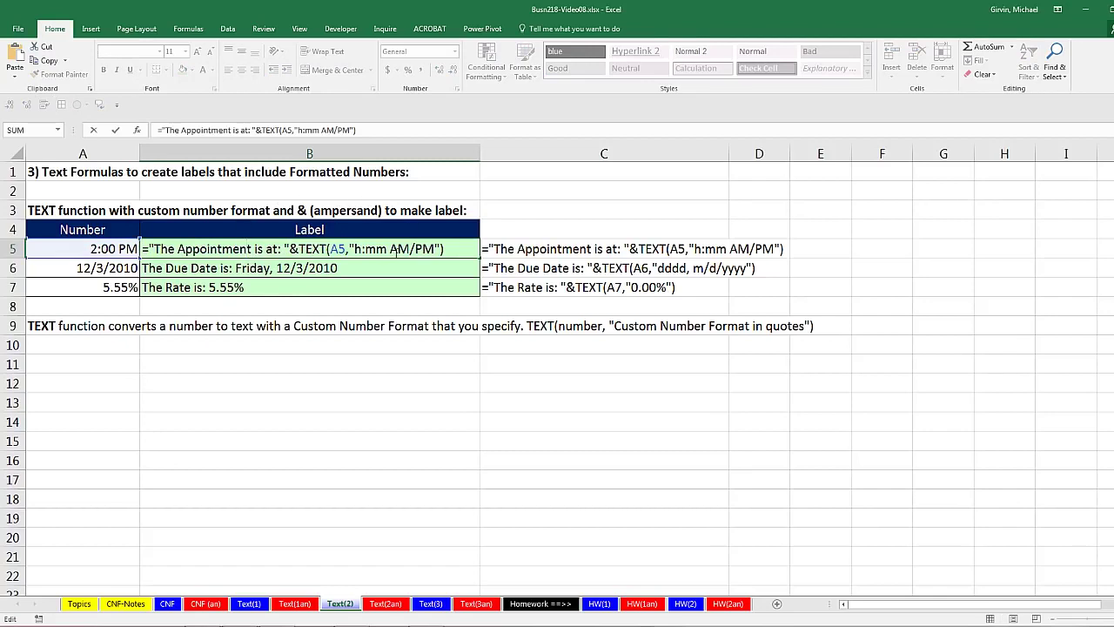
key(Escape)
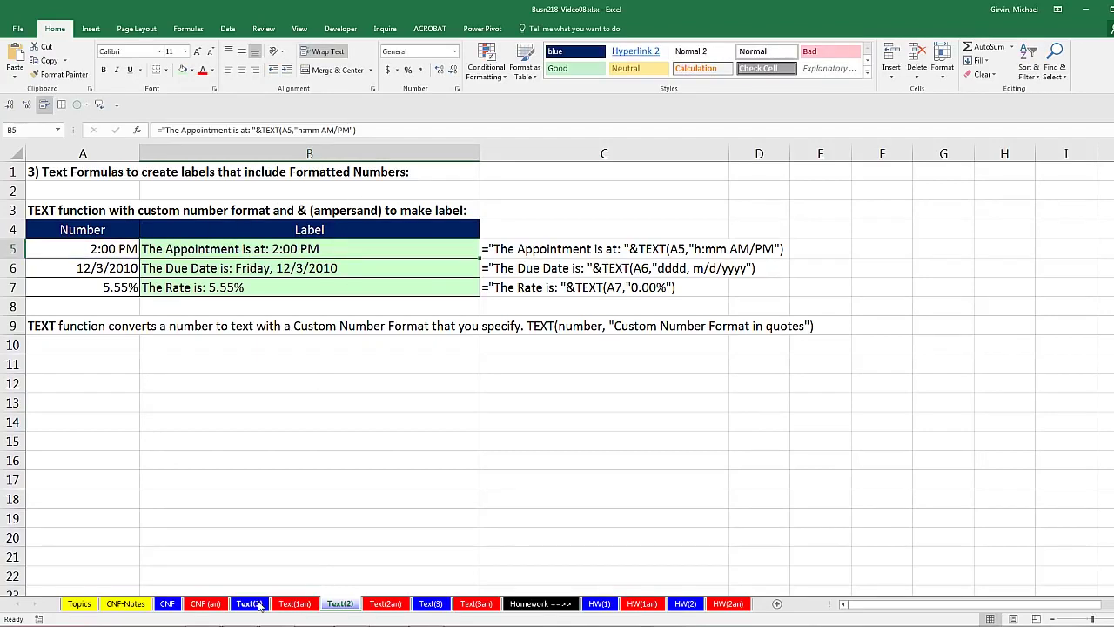
On the Text(1) sheet, review the State, Zip and First Name extraction formulas in G22, H22 and I22 without changing them.
click(249, 604)
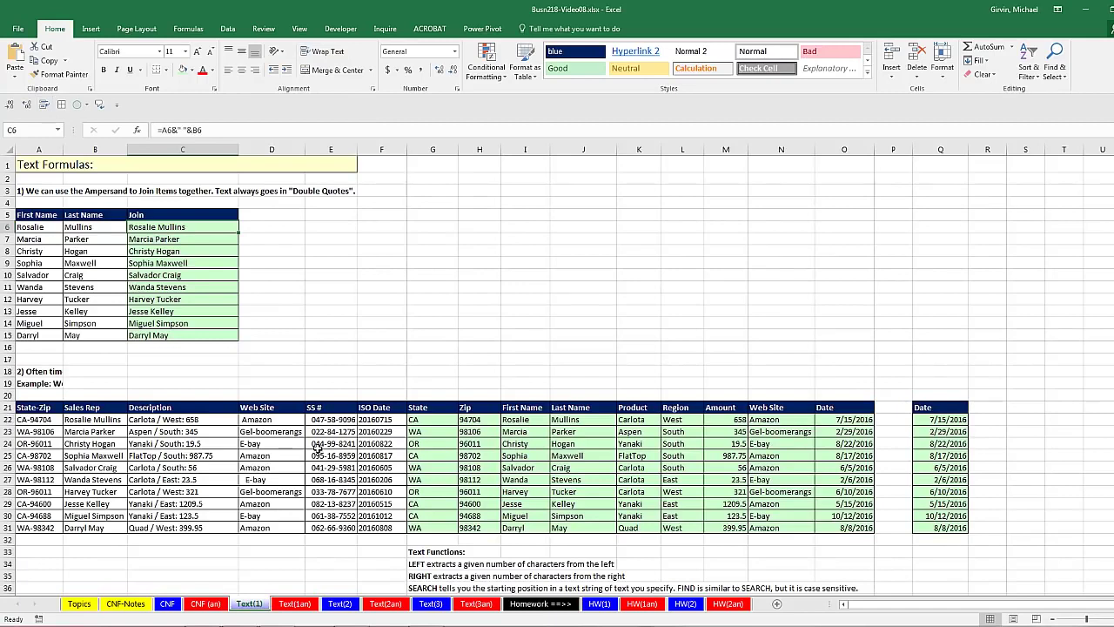
double_click(415, 421)
key(Escape)
double_click(483, 420)
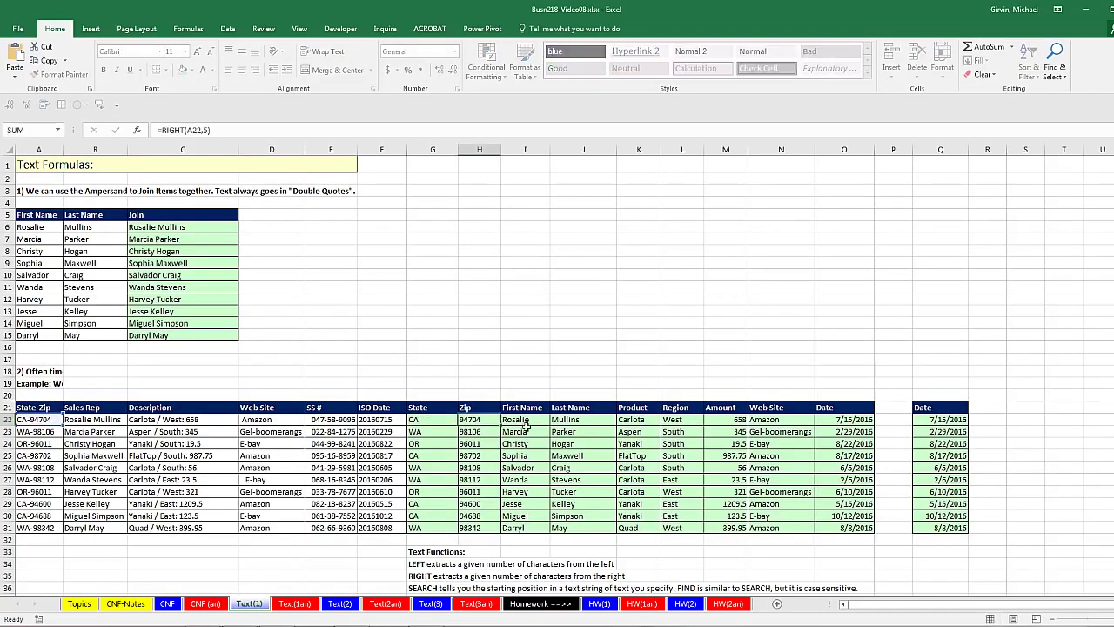
key(Escape)
click(524, 420)
double_click(524, 421)
key(Escape)
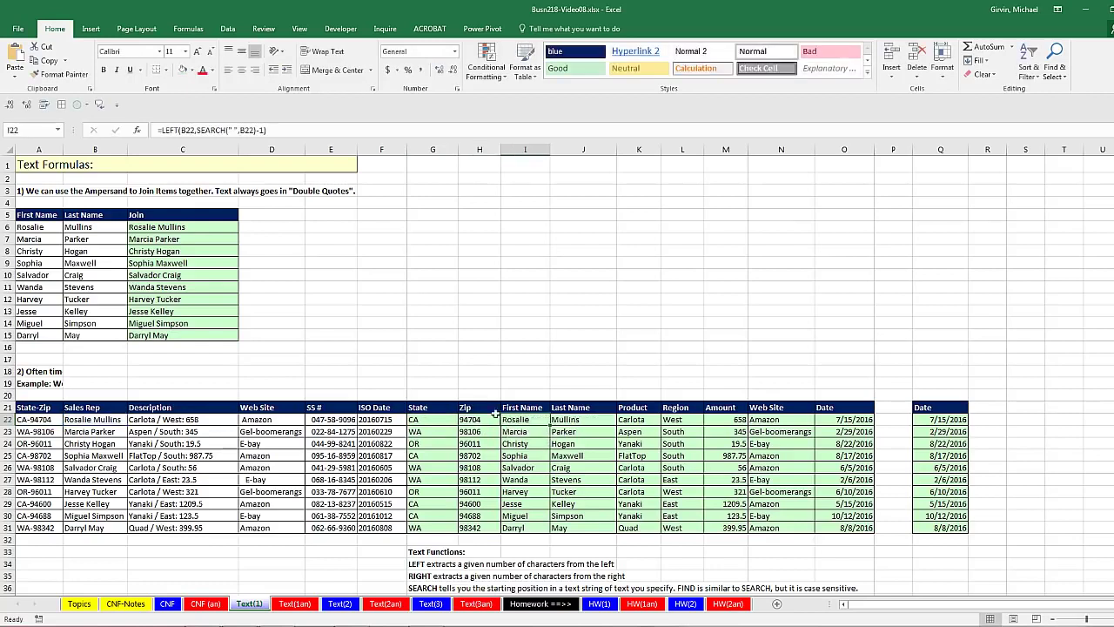